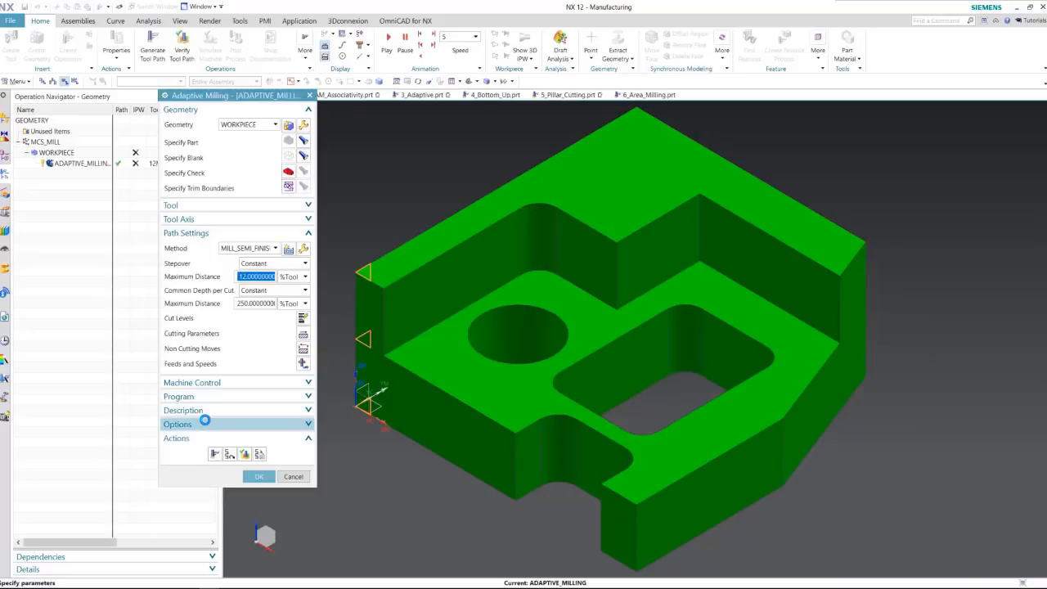
Step: Replay the adaptive milling tool path and run the 3D Dynamic material-removal verification at animation speed 5
{"action": "left_click", "coordinate": [230, 453]}
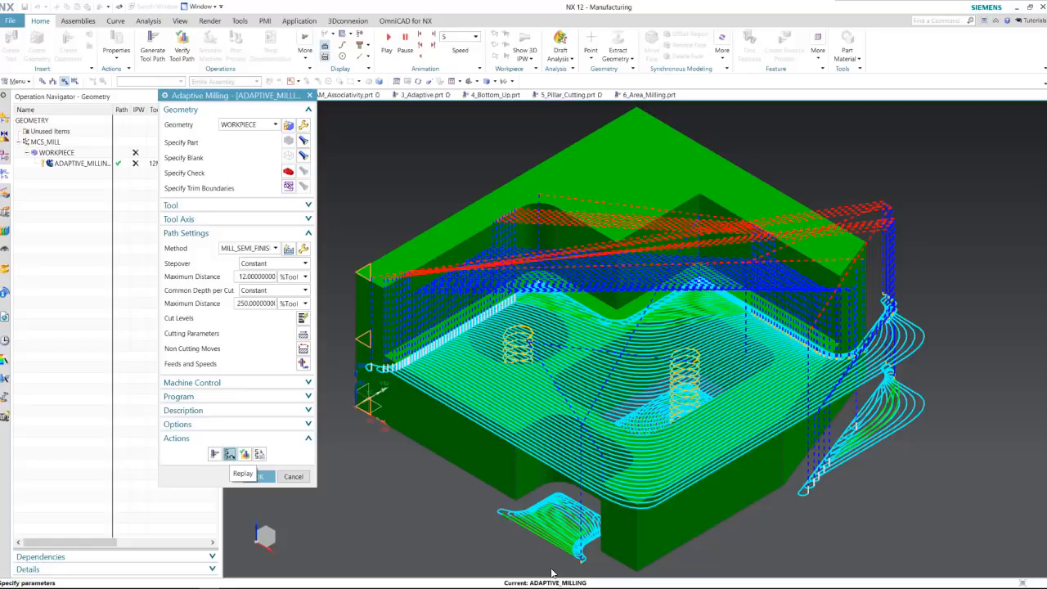
{"action": "left_click", "coordinate": [245, 454]}
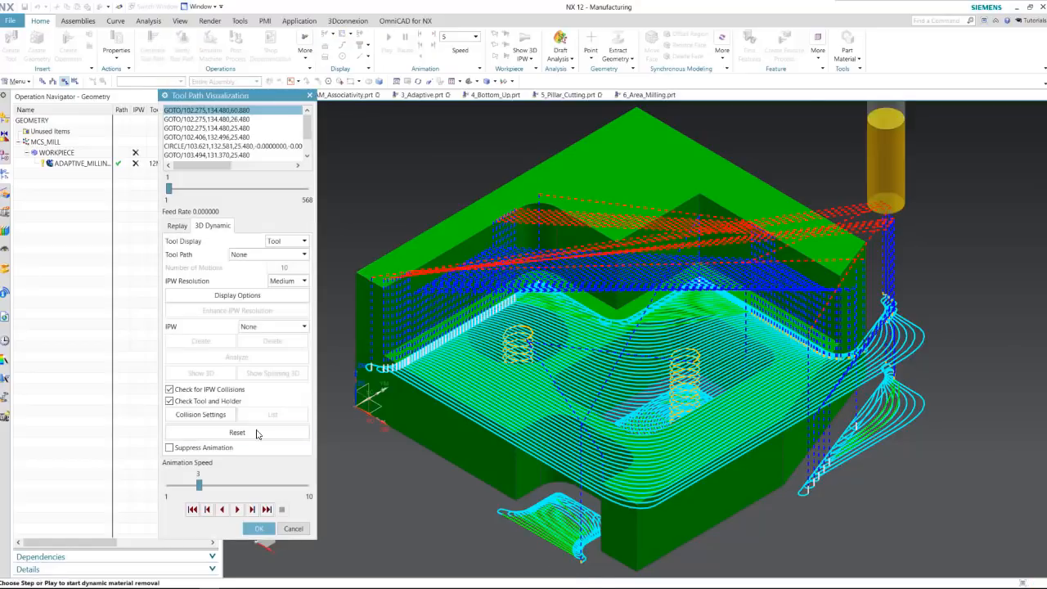
{"action": "left_click", "coordinate": [243, 485]}
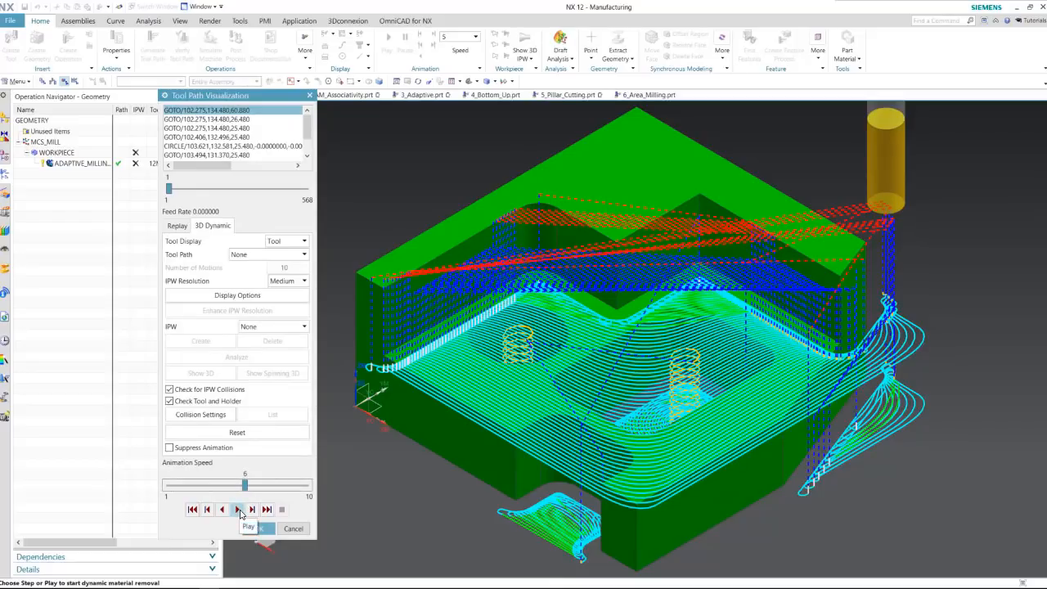
{"action": "left_click", "coordinate": [228, 485]}
{"action": "left_click", "coordinate": [238, 509]}
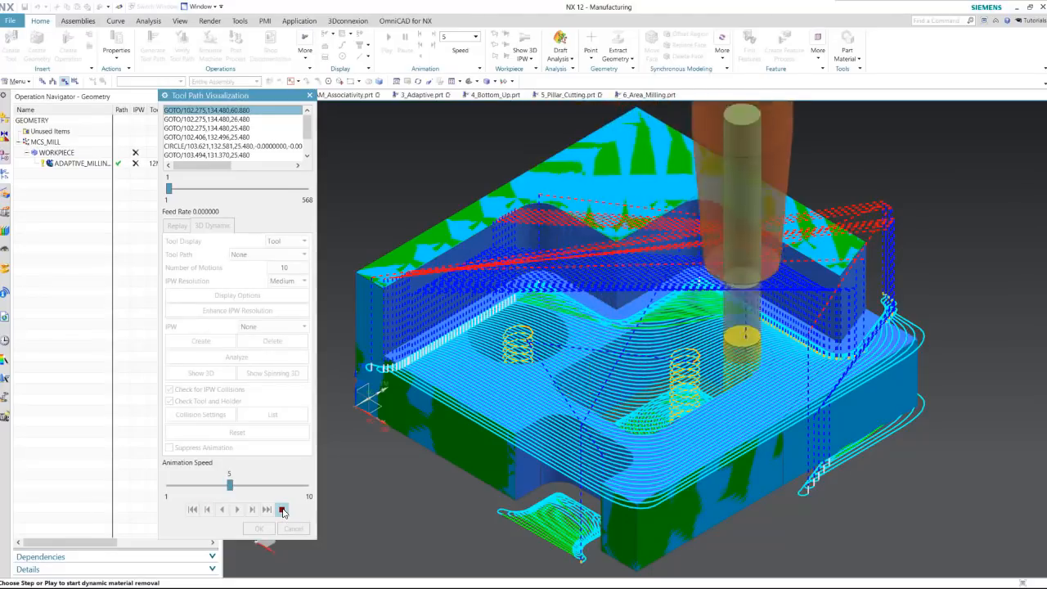
{"action": "left_click", "coordinate": [283, 510]}
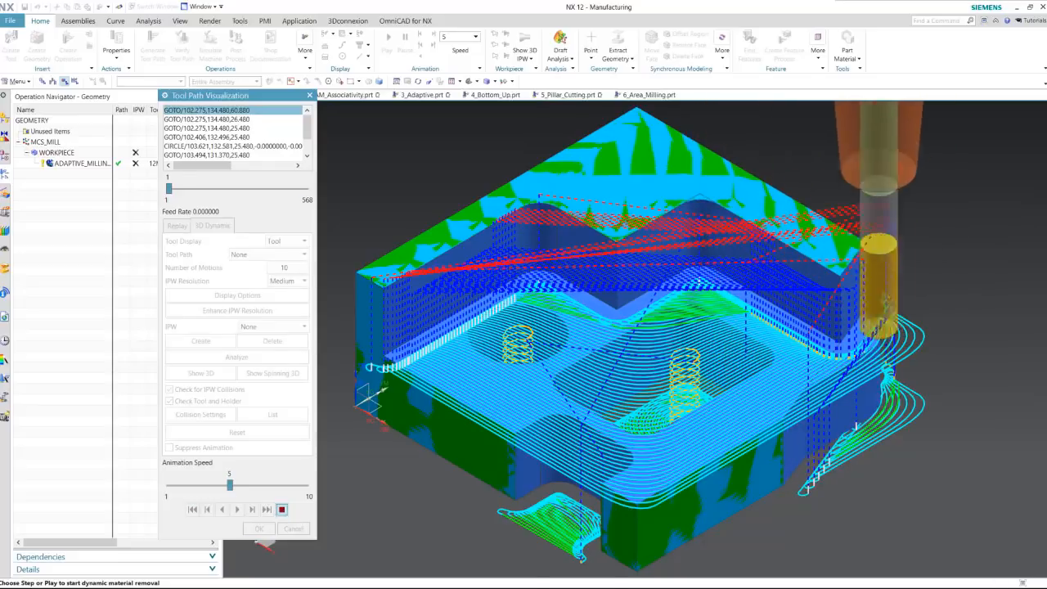
Step: Play the rest of the 3D Dynamic simulation at animation speed 2 and close the tool path visualization
{"action": "middle_click_drag", "start_coordinate": [860, 495], "coordinate": [859, 478]}
{"action": "left_click", "coordinate": [231, 427]}
{"action": "left_click", "coordinate": [175, 486]}
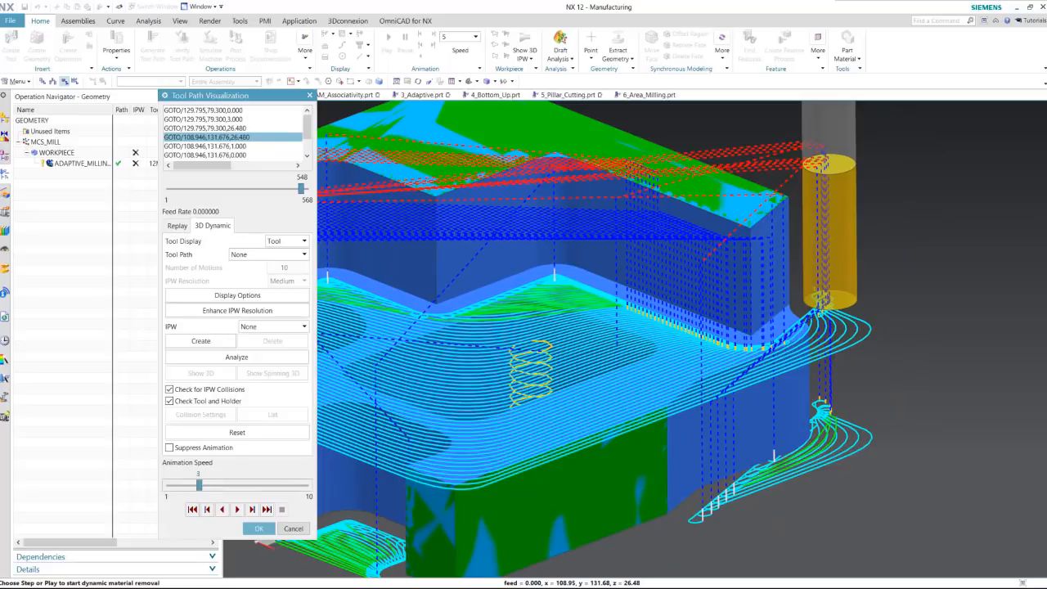
{"action": "left_click", "coordinate": [238, 510]}
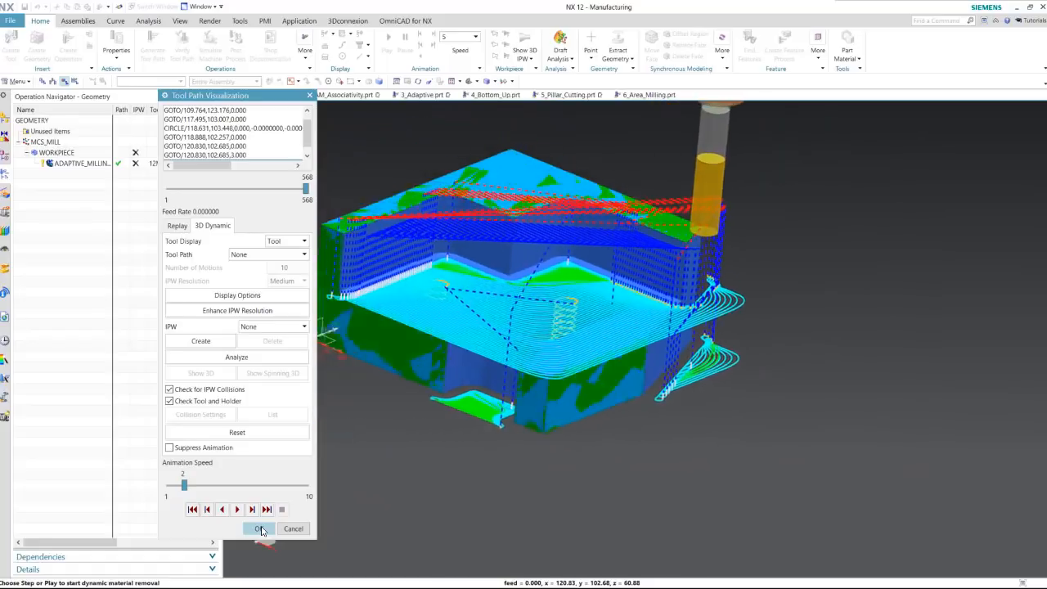
{"action": "left_click", "coordinate": [258, 529]}
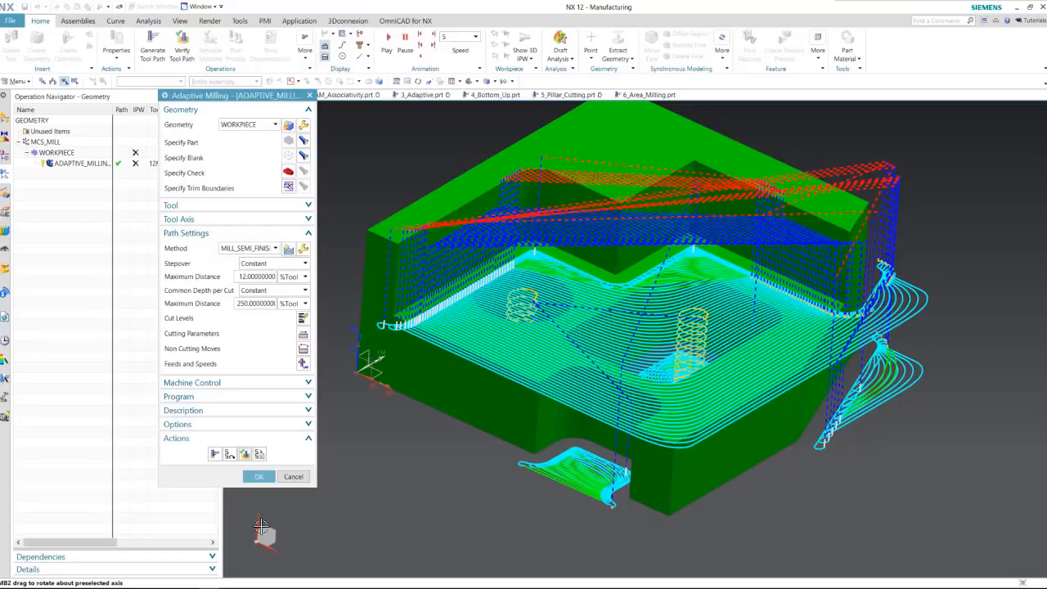
Step: Examine the adaptive tool path around the pockets and the part's outer corner, and close the operation without changes
{"action": "scroll", "coordinate": [717, 350], "scroll_direction": "up", "scroll_amount": 5}
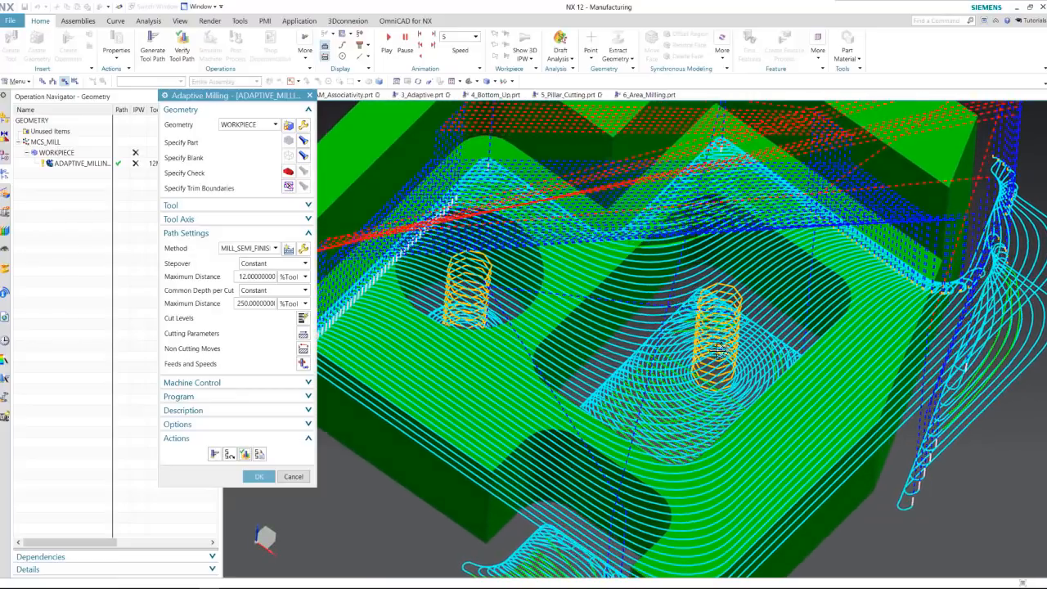
{"action": "middle_click_drag", "start_coordinate": [717, 350], "coordinate": [893, 409]}
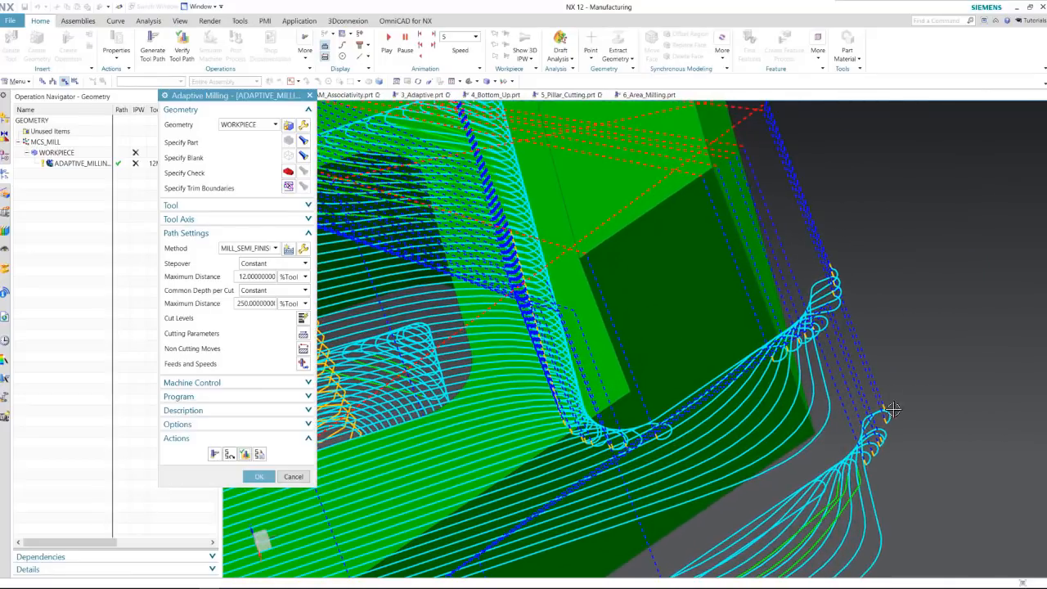
{"action": "scroll", "coordinate": [837, 360], "scroll_direction": "down", "scroll_amount": 4}
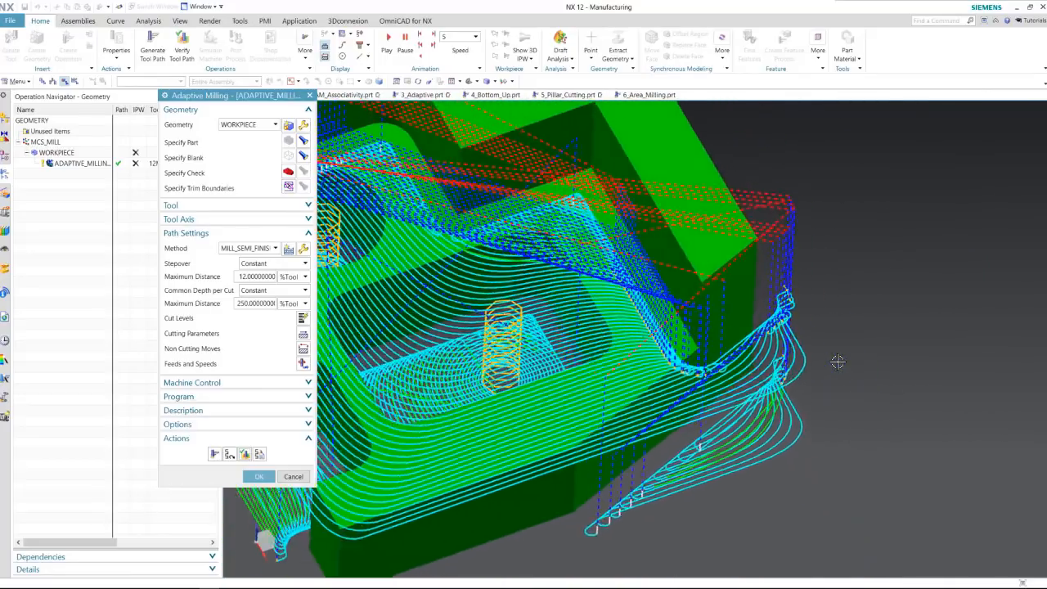
{"action": "middle_click_drag", "start_coordinate": [753, 359], "coordinate": [823, 360]}
{"action": "scroll", "coordinate": [823, 360], "scroll_direction": "up", "scroll_amount": 3}
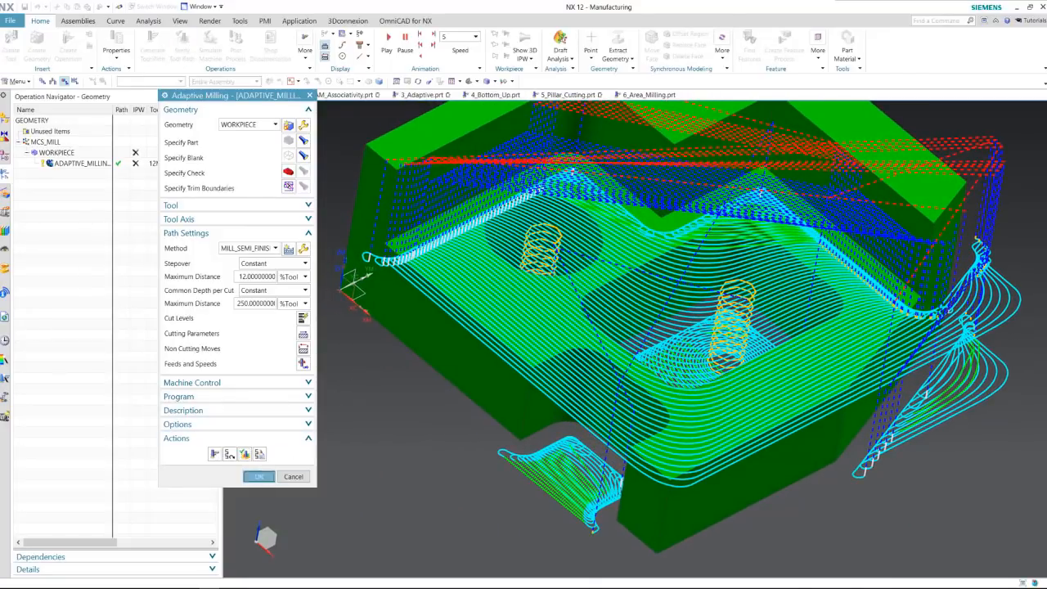
{"action": "left_click", "coordinate": [292, 476]}
{"action": "left_click", "coordinate": [70, 197]}
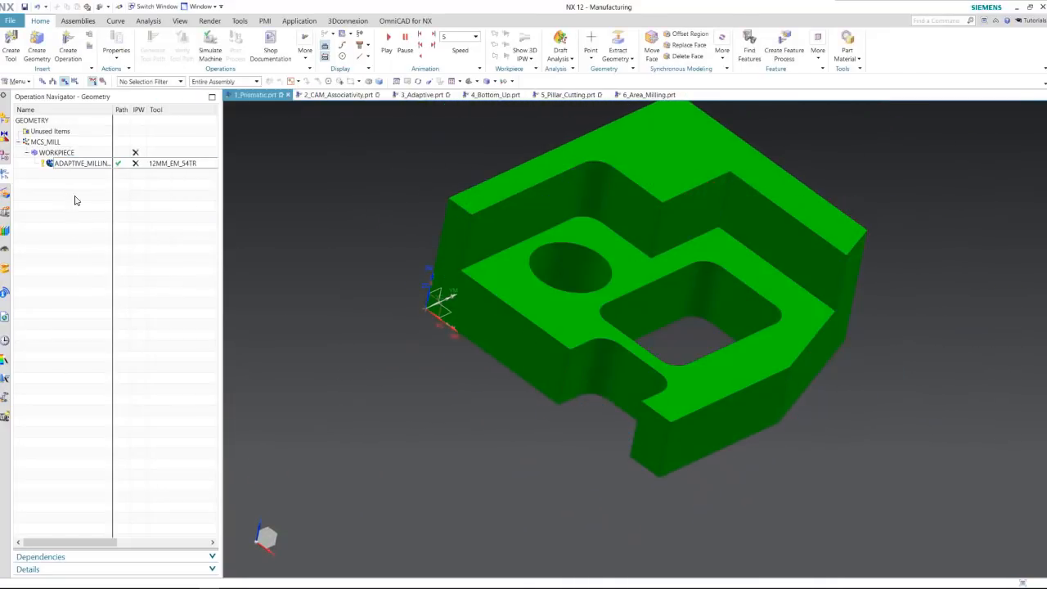
Step: In 2_CAM_Associativity.prt, create a mill_contour Adaptive Milling operation using tool 16MM_1.5BN_62TR
{"action": "left_click", "coordinate": [337, 96]}
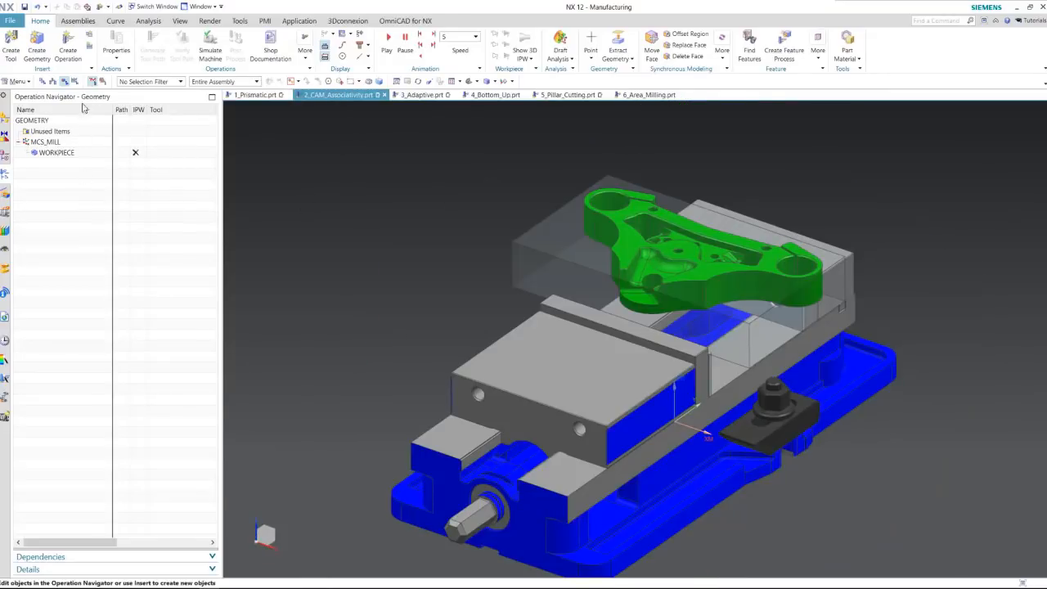
{"action": "left_click", "coordinate": [68, 41]}
{"action": "left_click", "coordinate": [208, 124]}
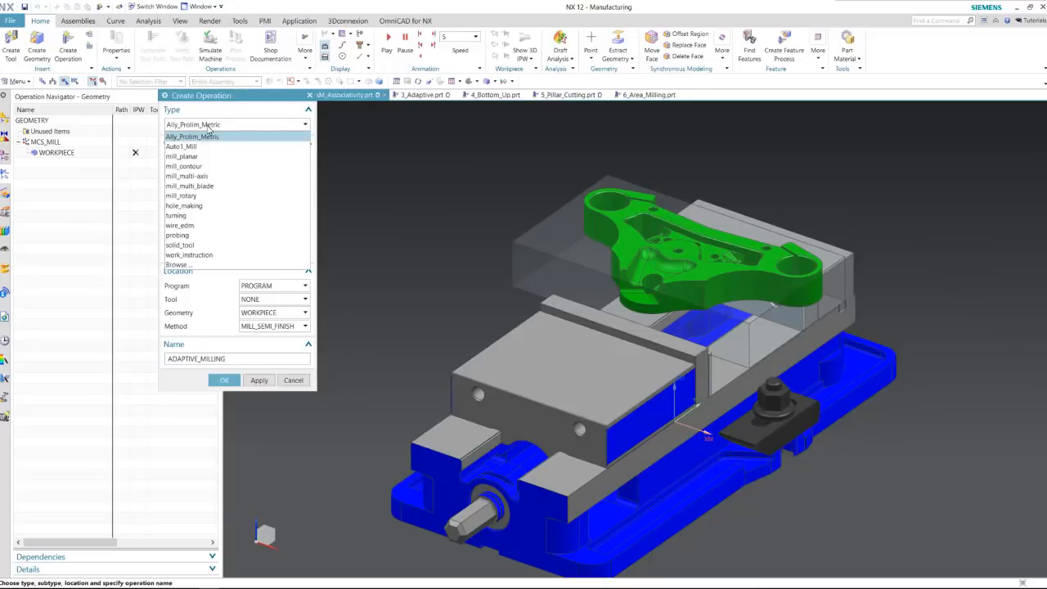
{"action": "left_click", "coordinate": [185, 166]}
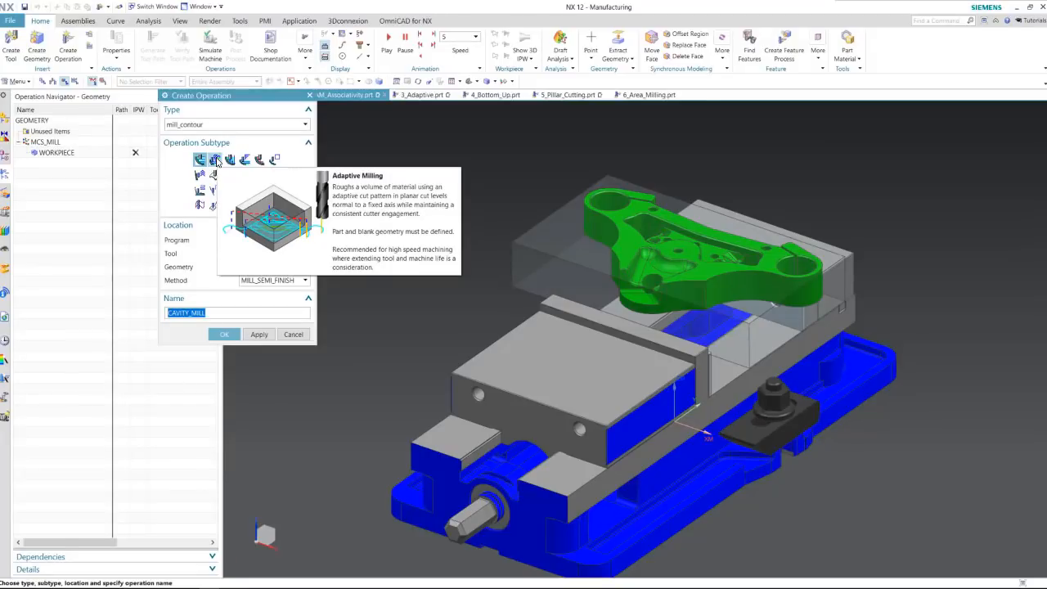
{"action": "left_click", "coordinate": [215, 160]}
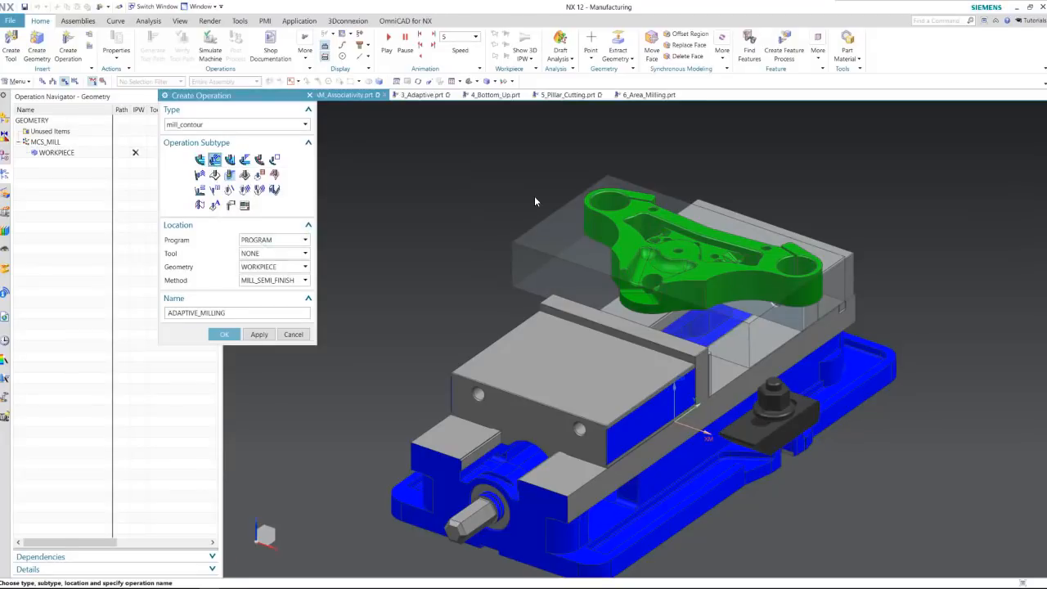
{"action": "left_click", "coordinate": [272, 259]}
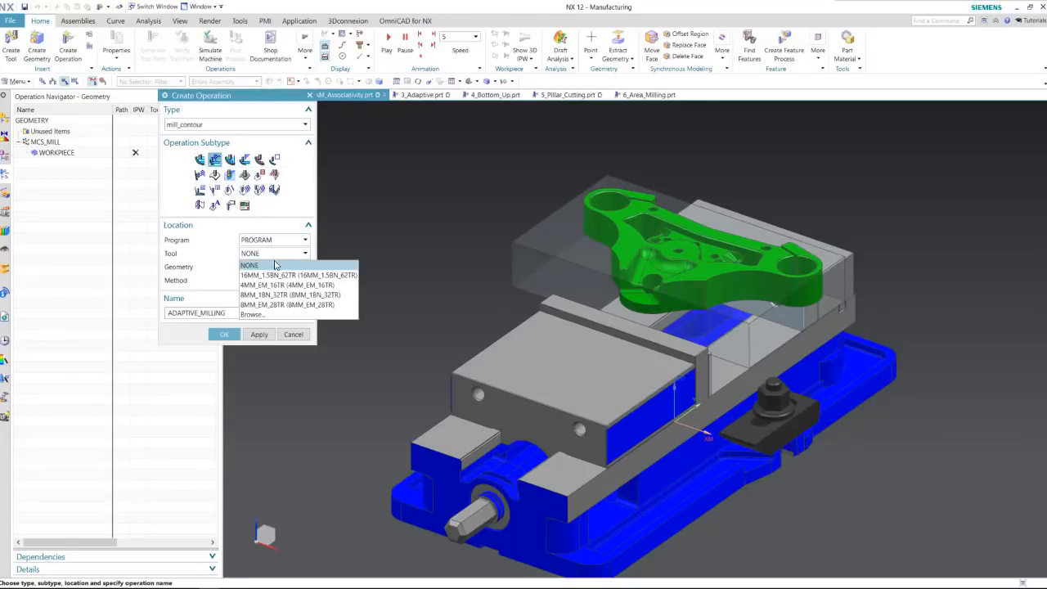
{"action": "left_click", "coordinate": [309, 275]}
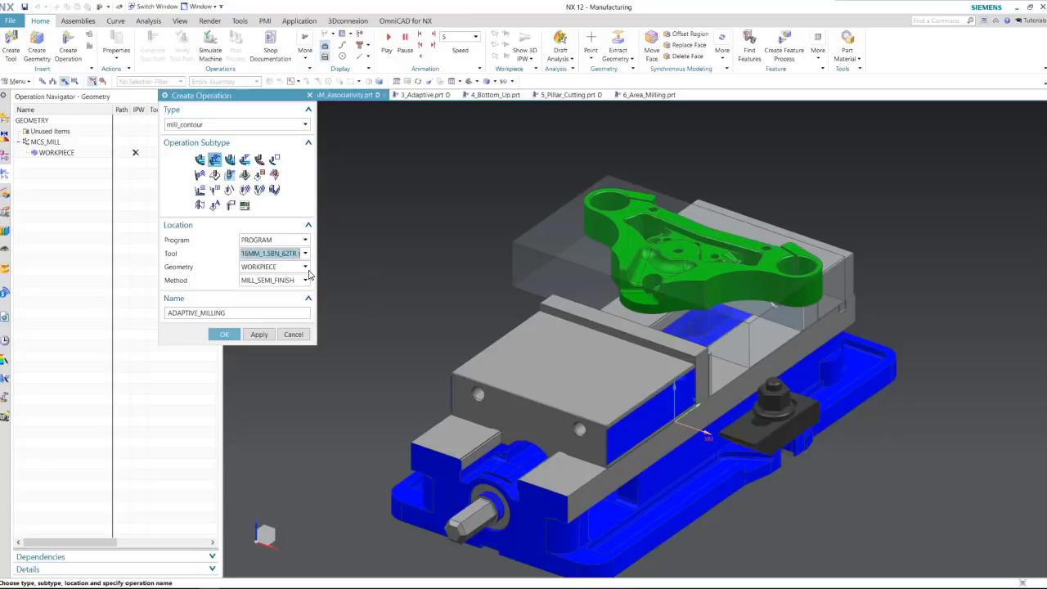
{"action": "left_click", "coordinate": [223, 334]}
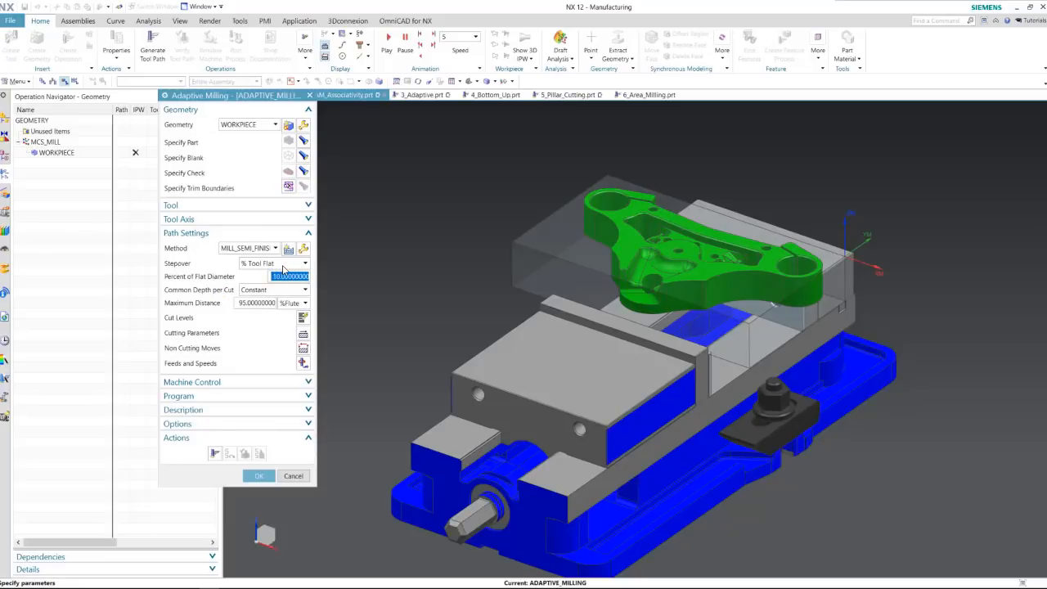
Step: Set a constant stepover with a maximum distance of 12 % of tool diameter, keeping the depth per cut in % Flute Length
{"action": "left_click", "coordinate": [267, 265]}
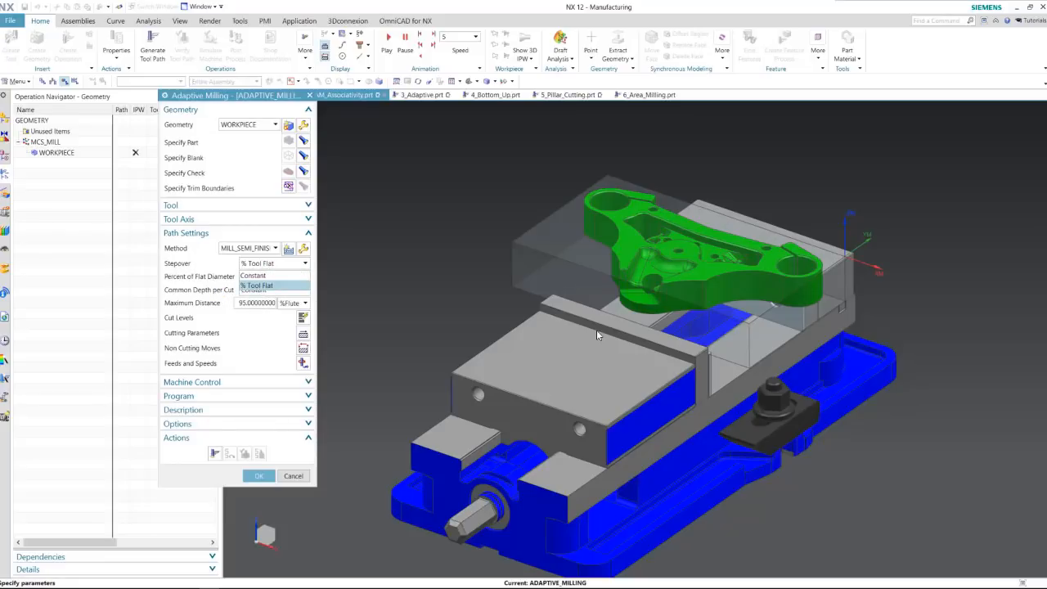
{"action": "left_click", "coordinate": [278, 276]}
{"action": "left_click", "coordinate": [292, 275]}
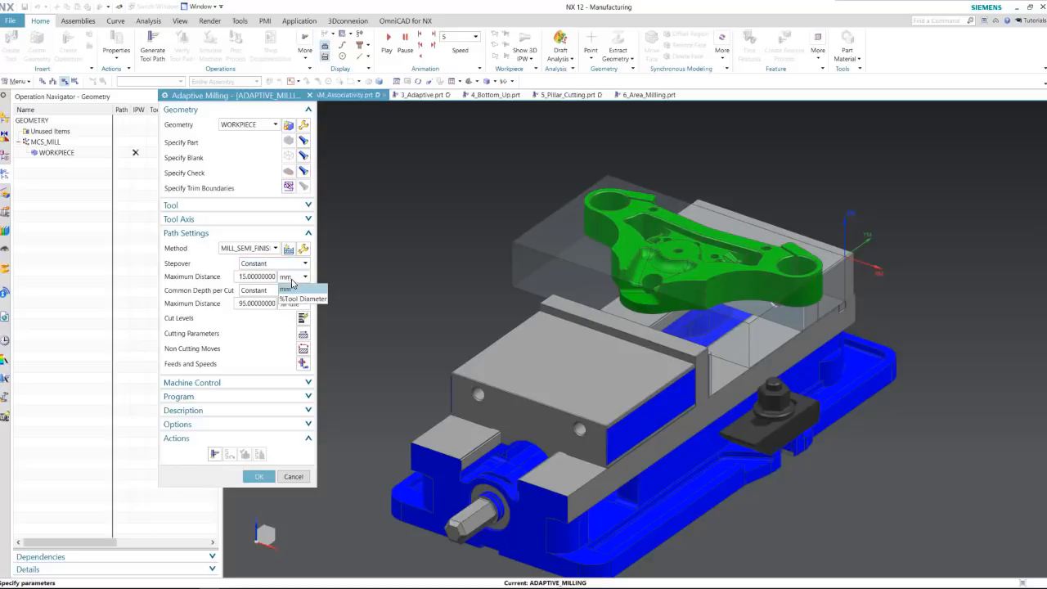
{"action": "left_click", "coordinate": [295, 299]}
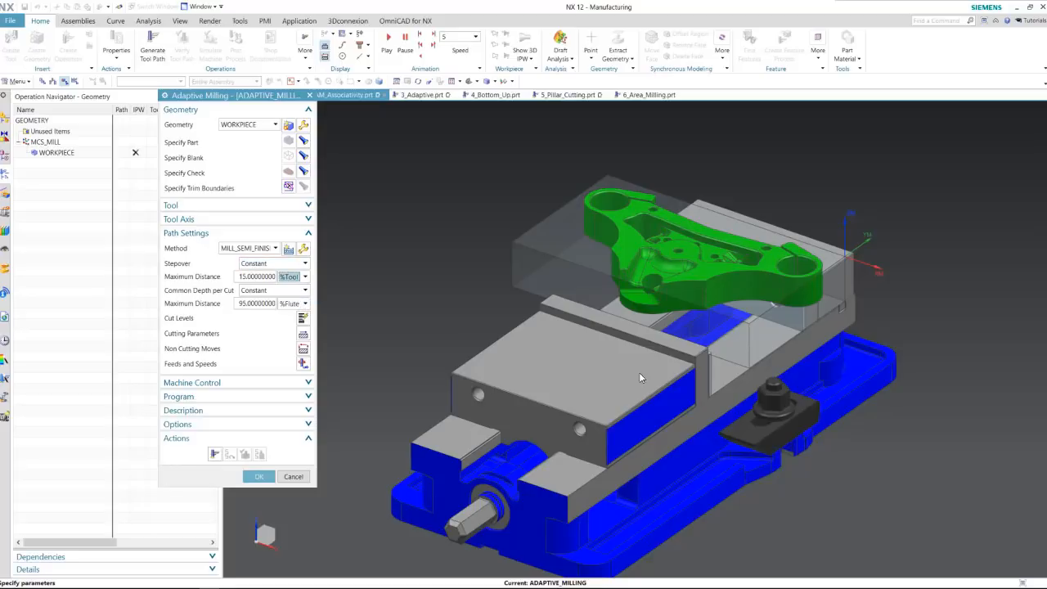
{"action": "double_click", "coordinate": [254, 277]}
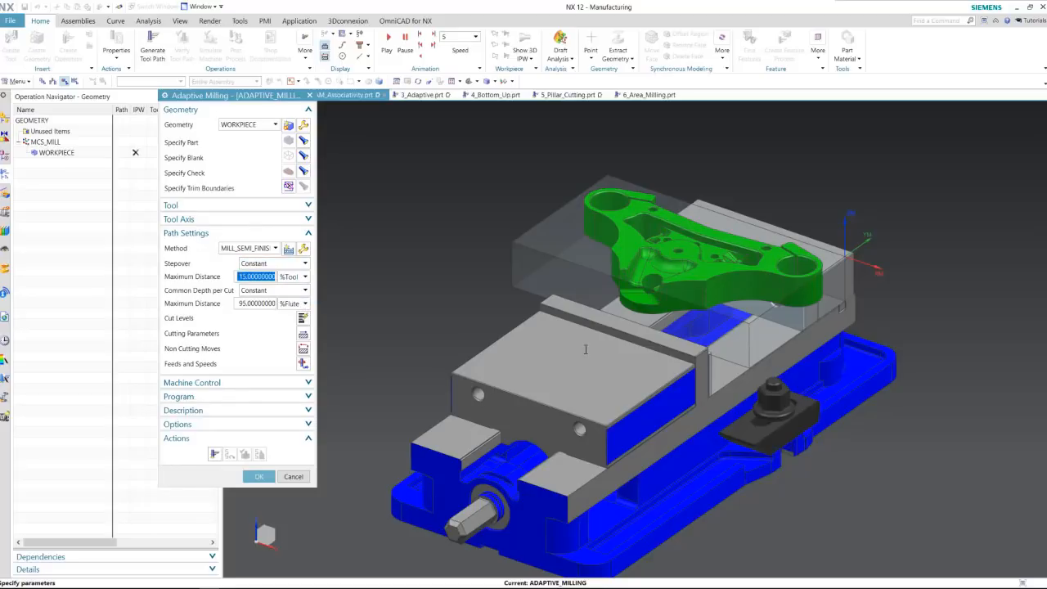
{"action": "type", "text": "12"}
{"action": "key", "text": "Tab"}
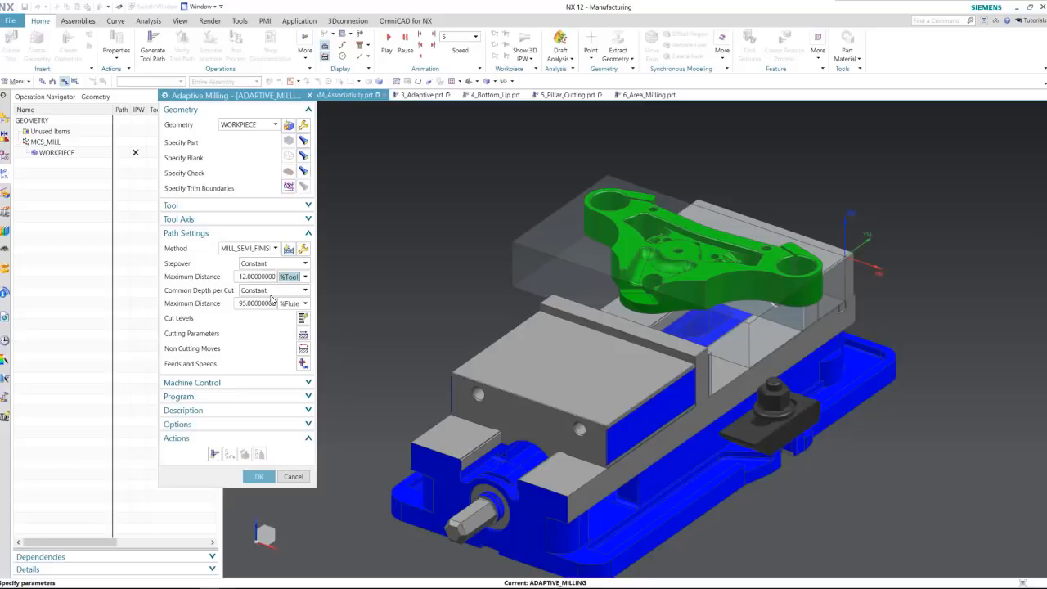
{"action": "left_click", "coordinate": [297, 303]}
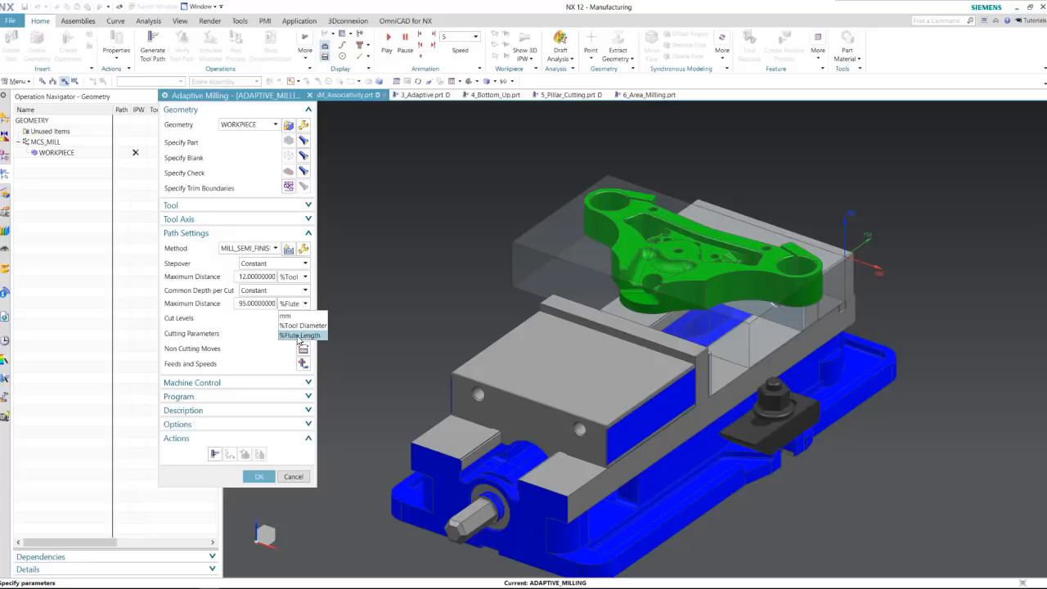
{"action": "left_click", "coordinate": [299, 335]}
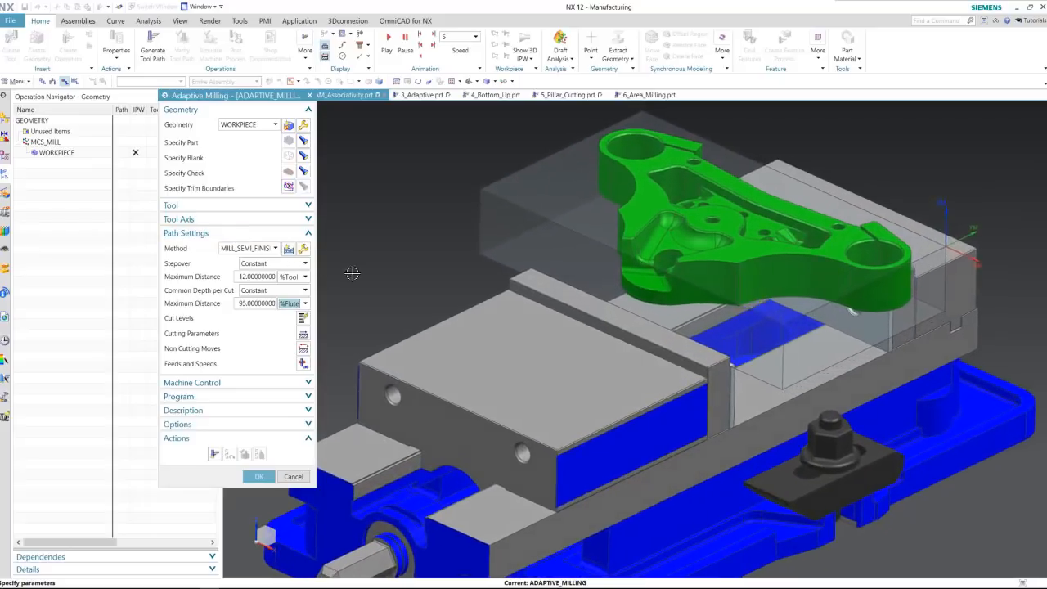
Step: Define the cut levels' range bottom from the top face of the vise's primary jaw, and set the range depth to 33
{"action": "left_click", "coordinate": [303, 318]}
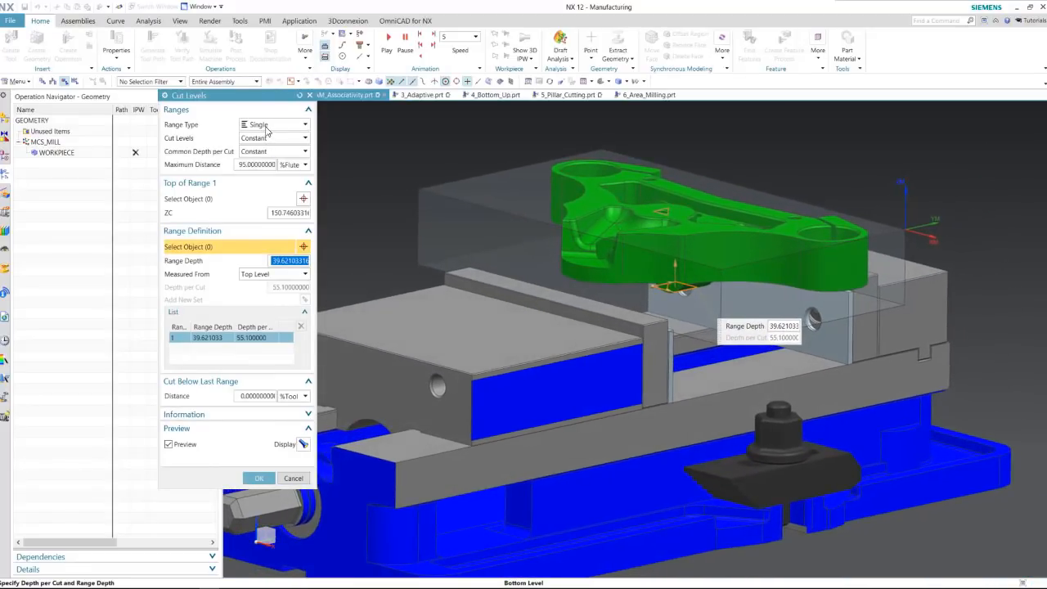
{"action": "left_click", "coordinate": [471, 267]}
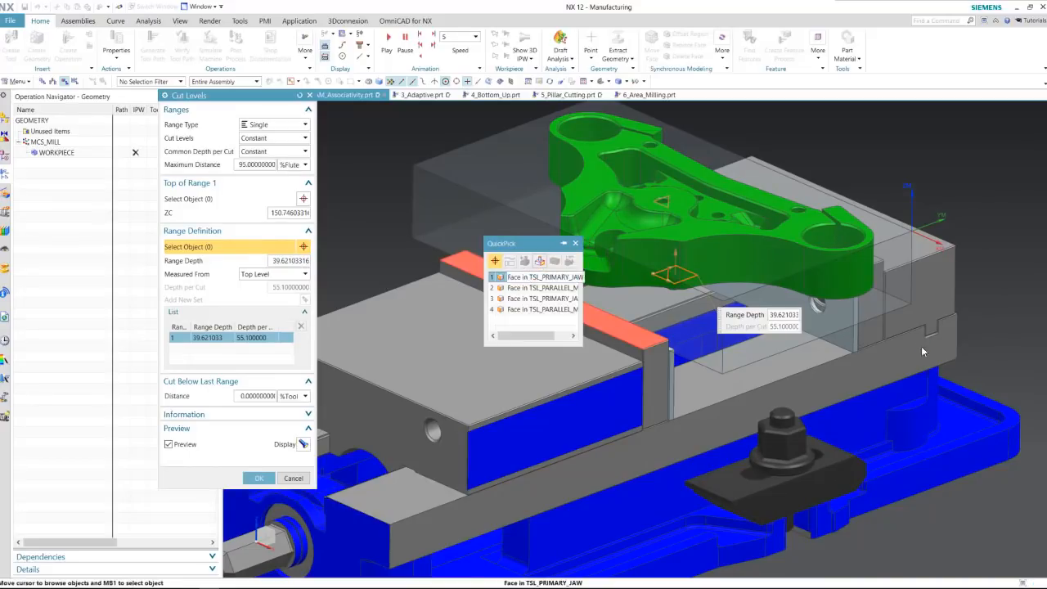
{"action": "left_click", "coordinate": [516, 277]}
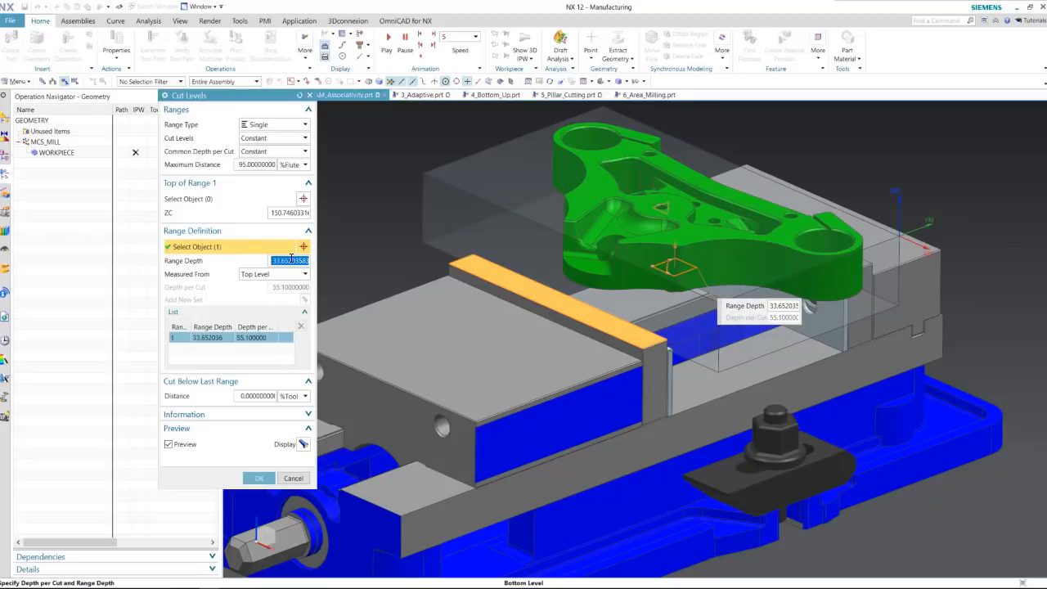
{"action": "type", "text": "33"}
{"action": "key", "text": "Return"}
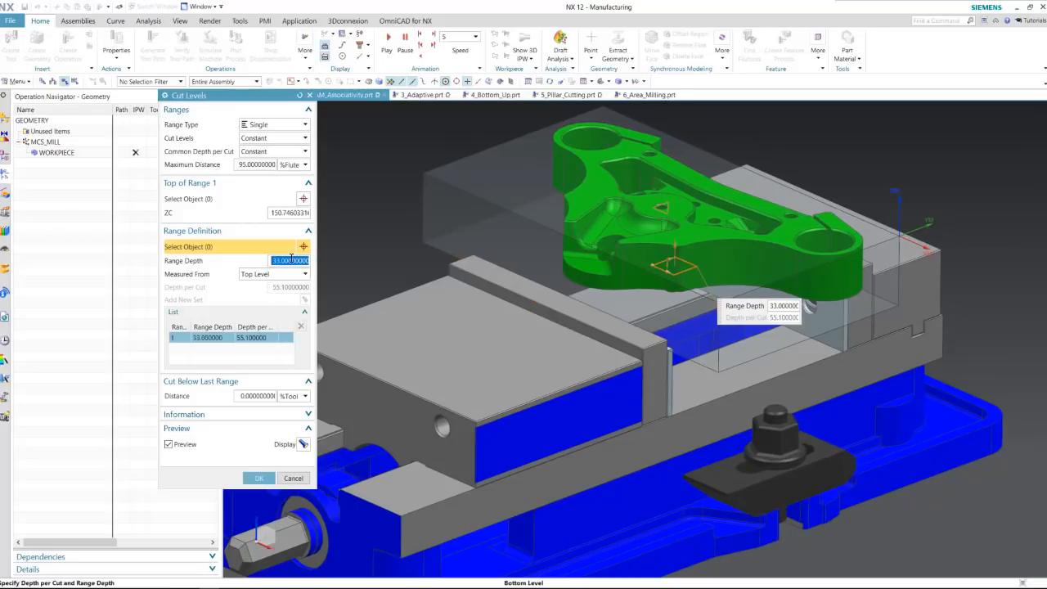
{"action": "left_click", "coordinate": [273, 478]}
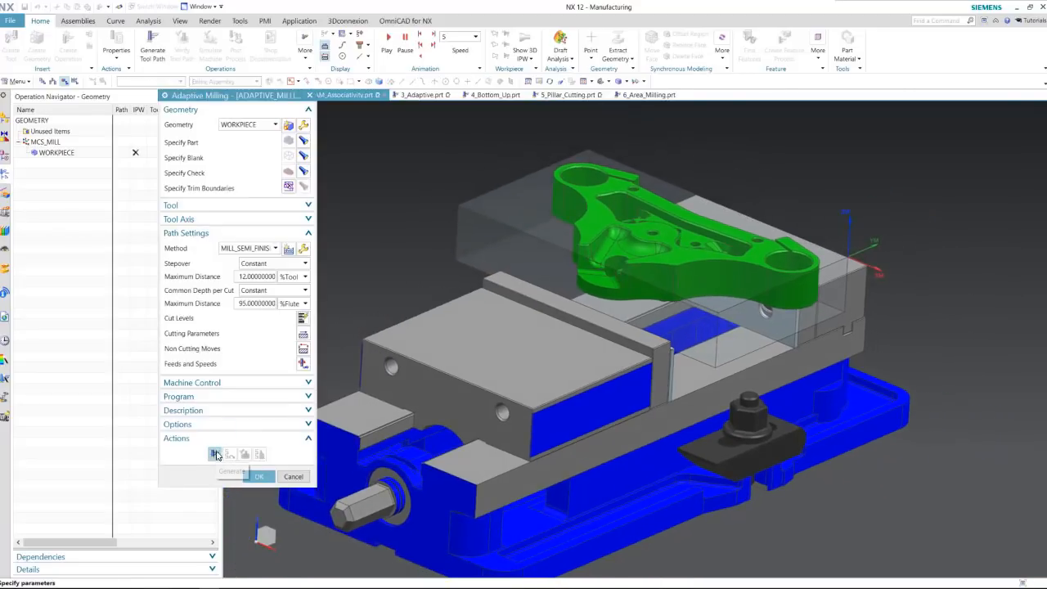
Step: Generate the adaptive milling tool path, dismiss the engage warning, and inspect the path around the part from above
{"action": "left_click", "coordinate": [215, 454]}
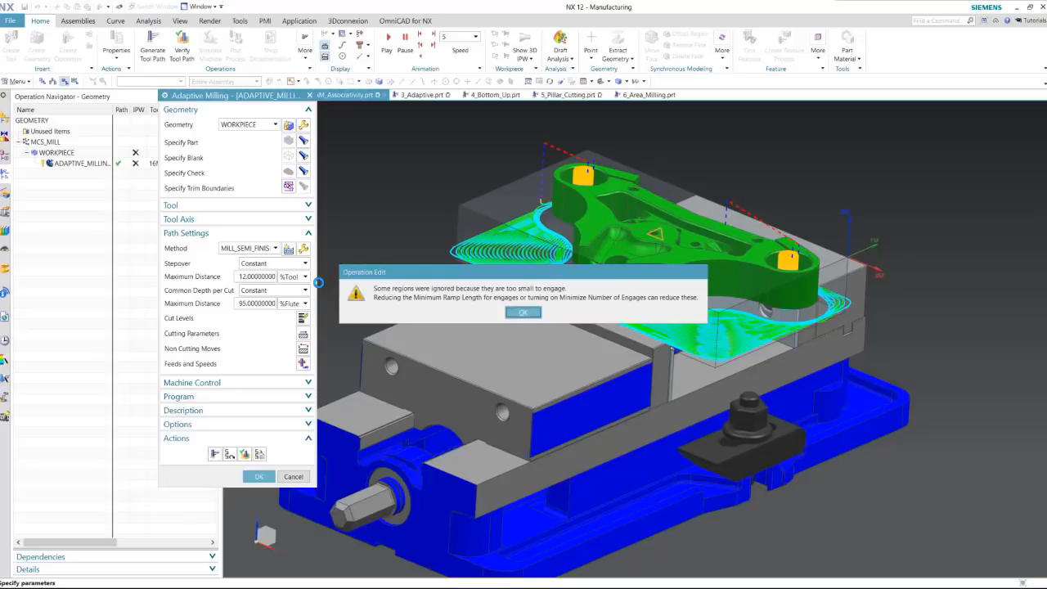
{"action": "left_click", "coordinate": [523, 313]}
{"action": "middle_click_drag", "start_coordinate": [523, 312], "coordinate": [539, 307]}
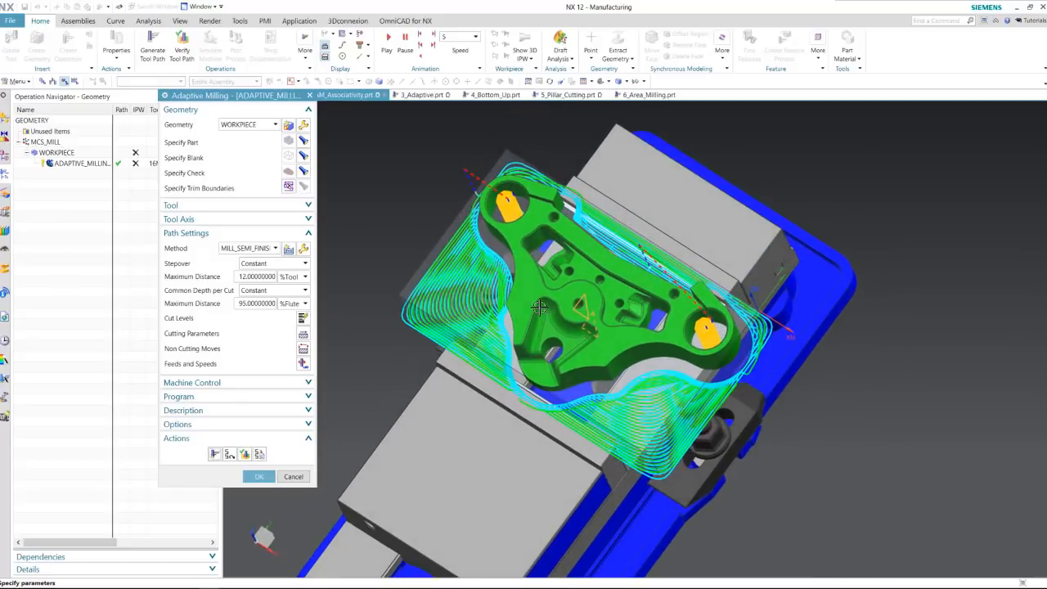
{"action": "scroll", "coordinate": [542, 309], "scroll_direction": "up", "scroll_amount": 2}
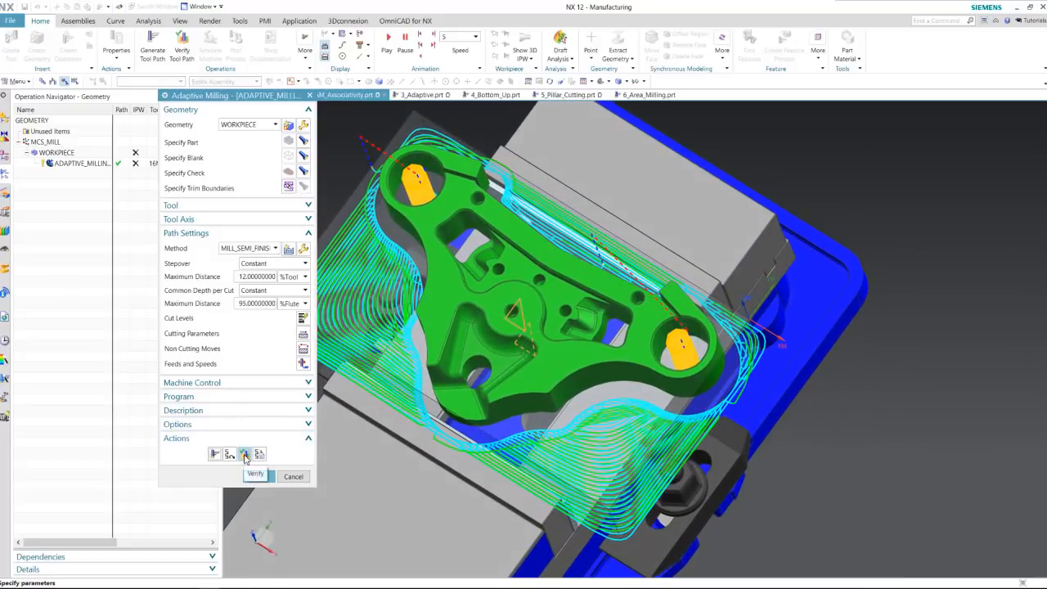
Step: Verify the adaptive tool path in 3D Dynamic, raising the animation speed to 4 and then 6, and accept the operation
{"action": "left_click", "coordinate": [244, 455]}
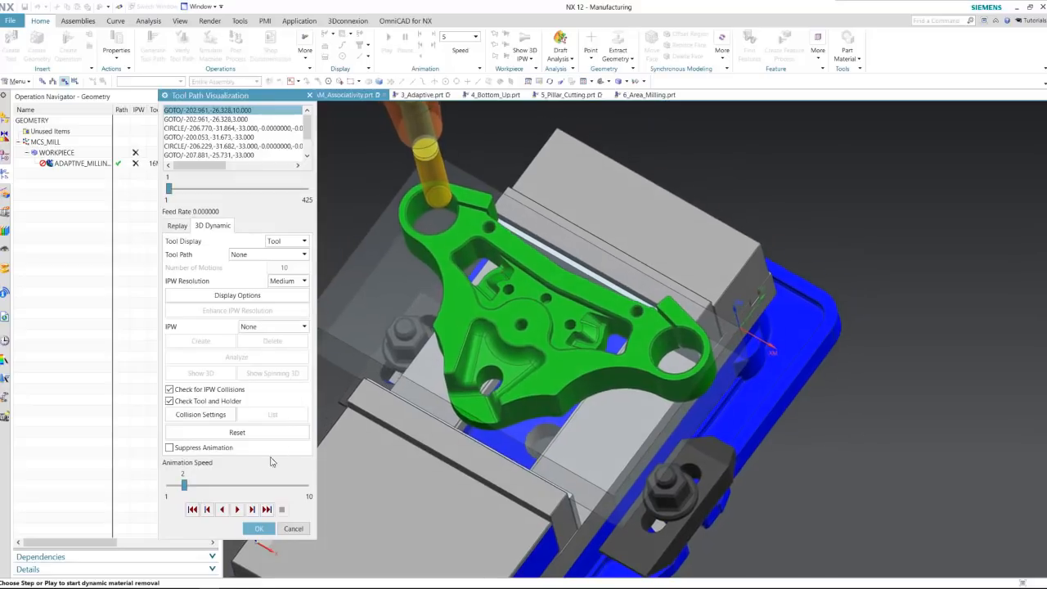
{"action": "left_click_drag", "start_coordinate": [184, 485], "coordinate": [215, 485]}
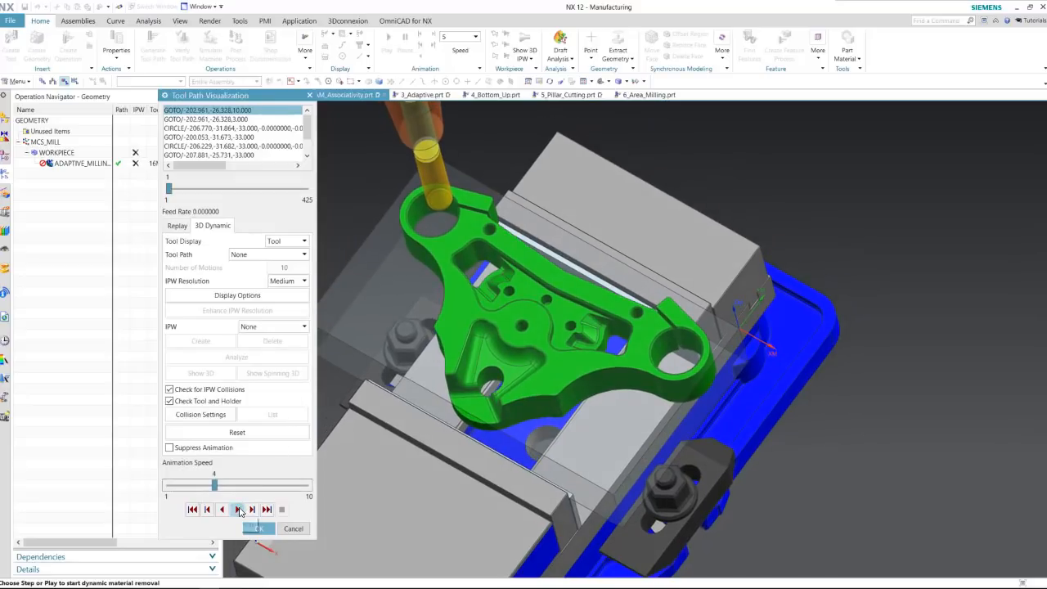
{"action": "left_click", "coordinate": [237, 508]}
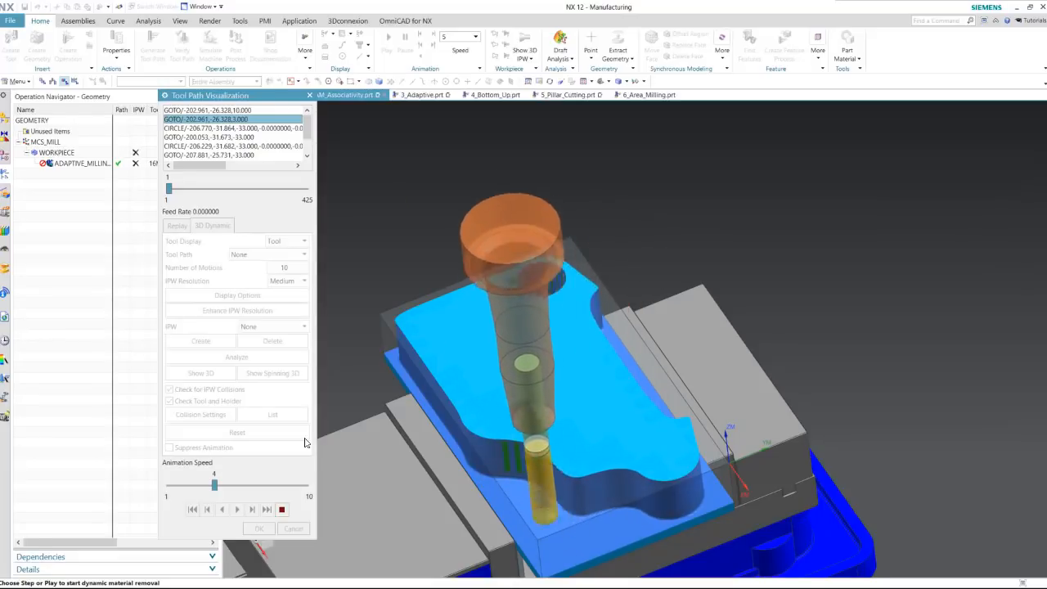
{"action": "middle_click_drag", "start_coordinate": [359, 444], "coordinate": [503, 456]}
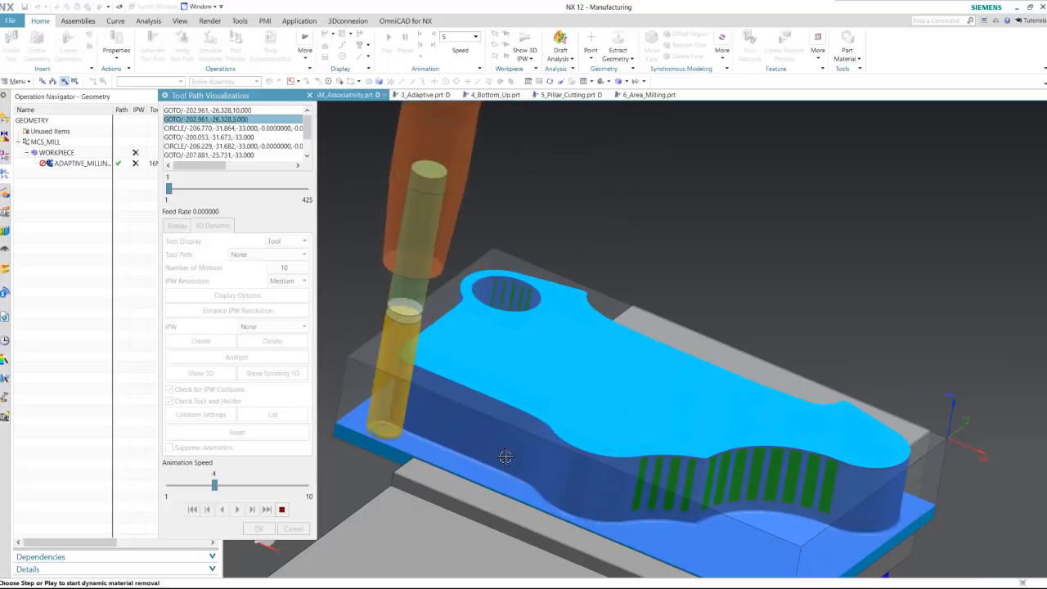
{"action": "scroll", "coordinate": [507, 458], "scroll_direction": "up", "scroll_amount": 2}
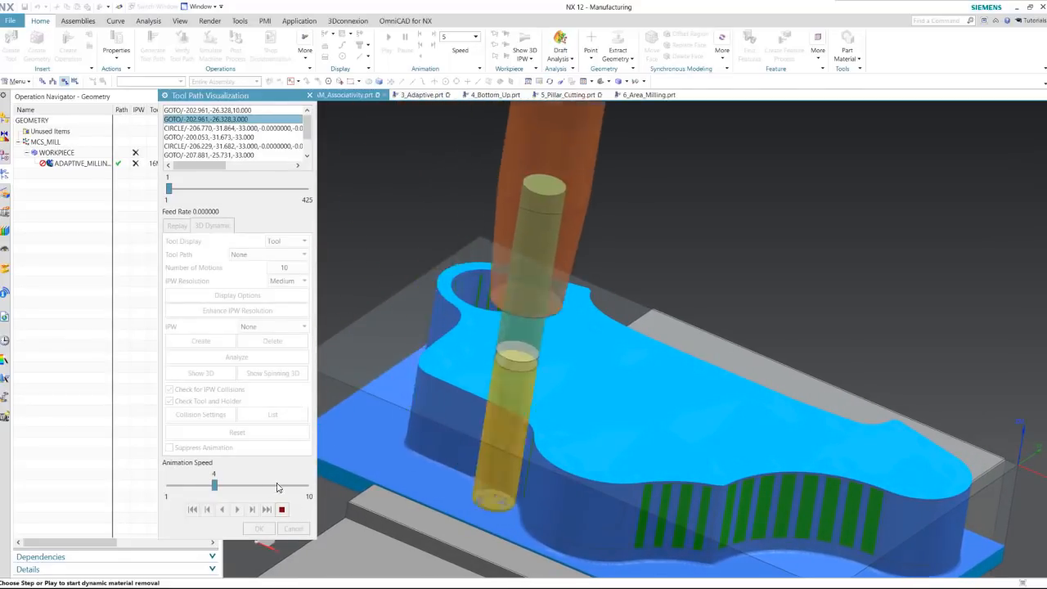
{"action": "left_click_drag", "start_coordinate": [214, 485], "coordinate": [245, 485]}
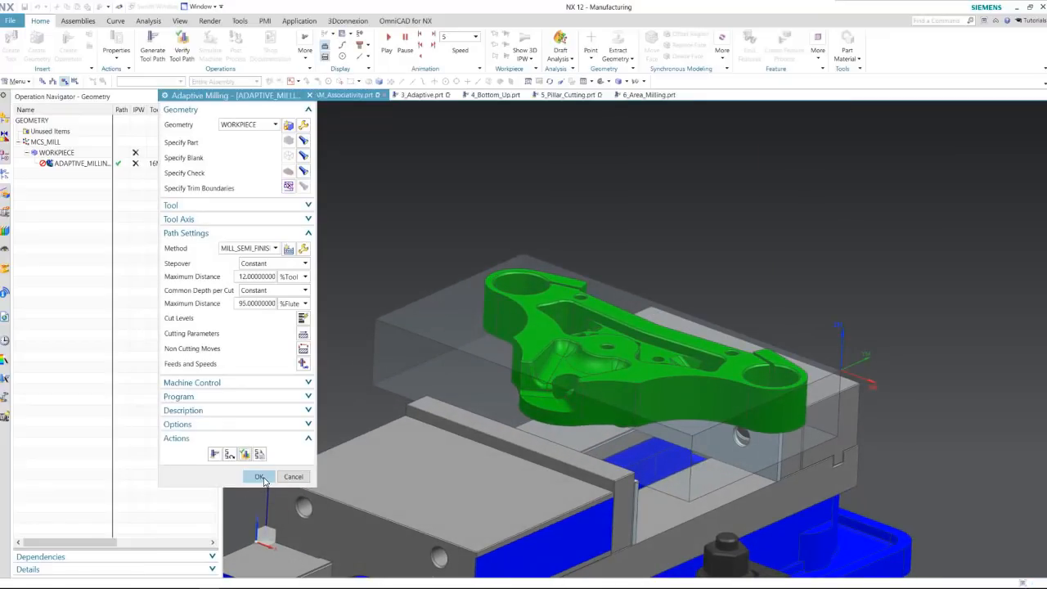
{"action": "left_click", "coordinate": [262, 477]}
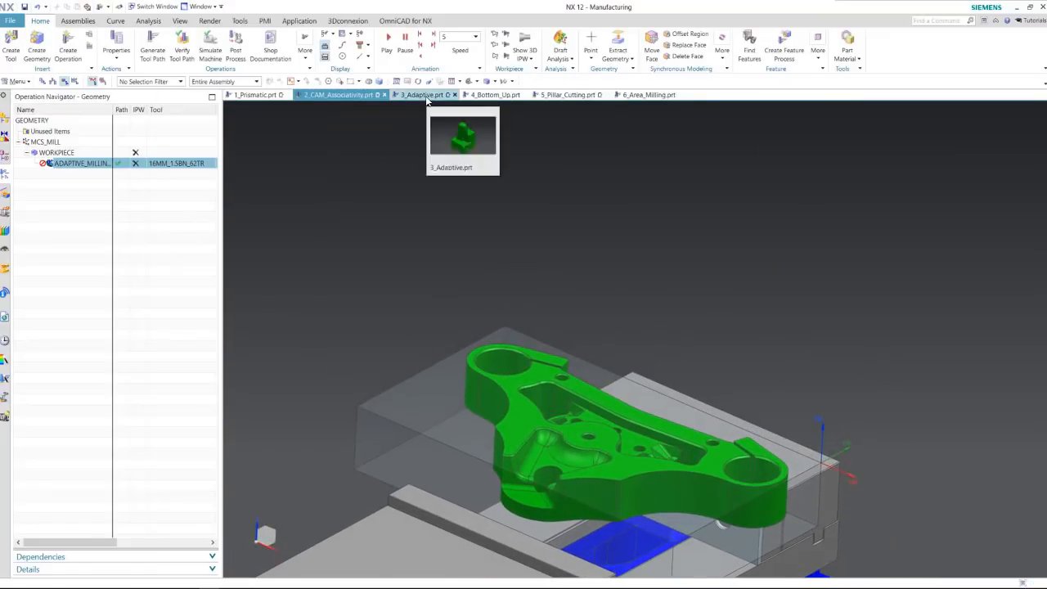
Step: Switch to 3_Adaptive.prt and review the stepover and depth-per-cut settings of the CAVITY_MILL operation
{"action": "left_click", "coordinate": [423, 95]}
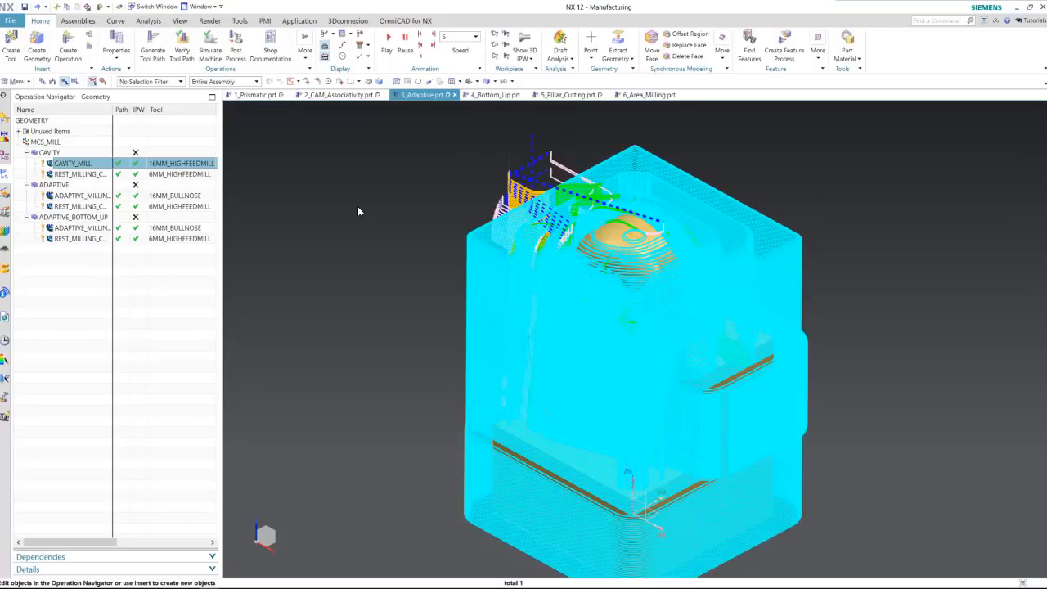
{"action": "scroll", "coordinate": [403, 264], "scroll_direction": "up", "scroll_amount": 3}
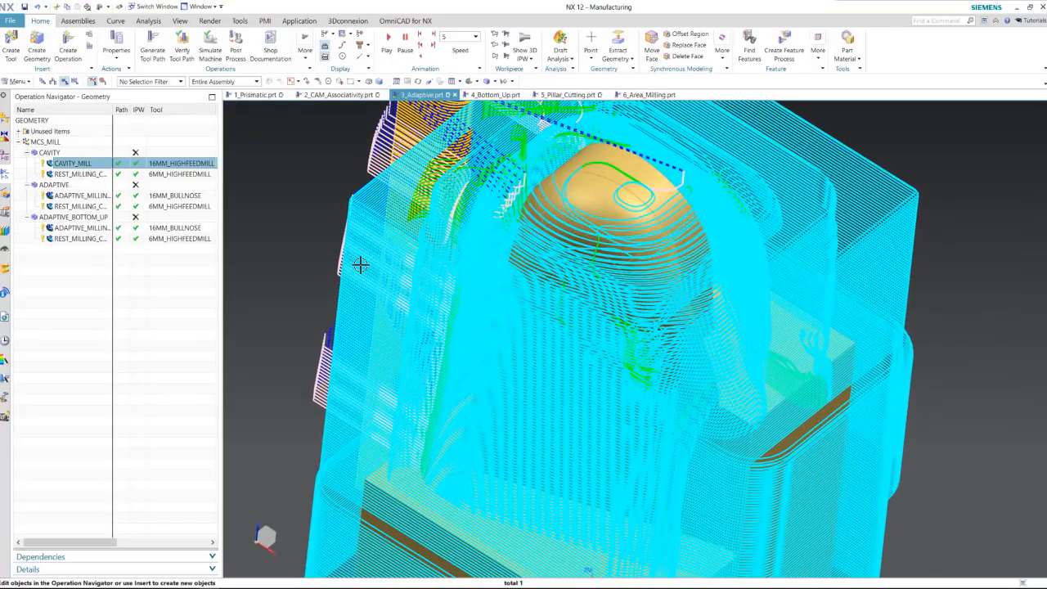
{"action": "double_click", "coordinate": [75, 164]}
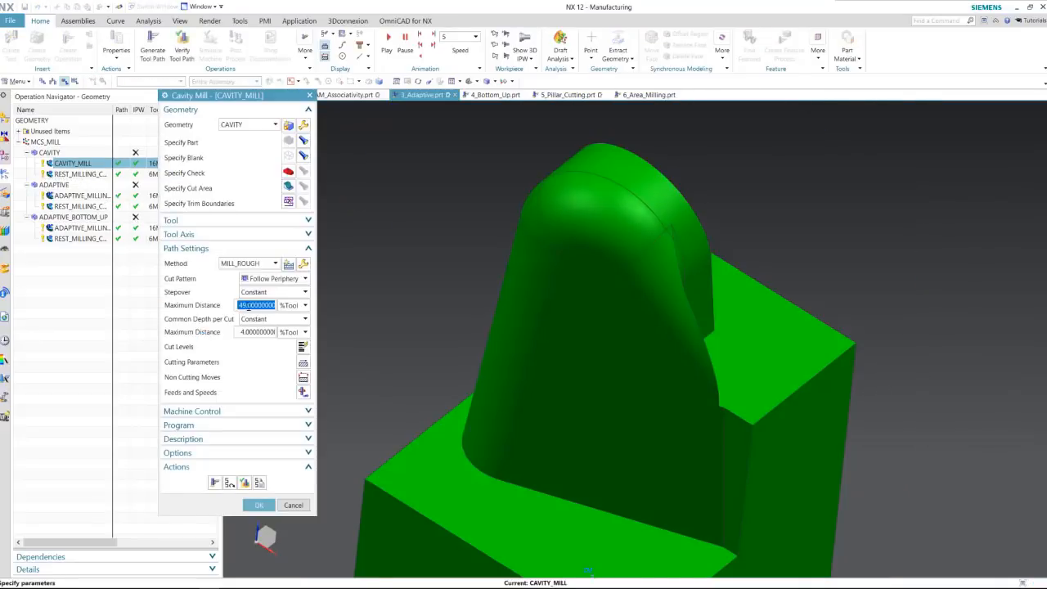
{"action": "left_click", "coordinate": [259, 506]}
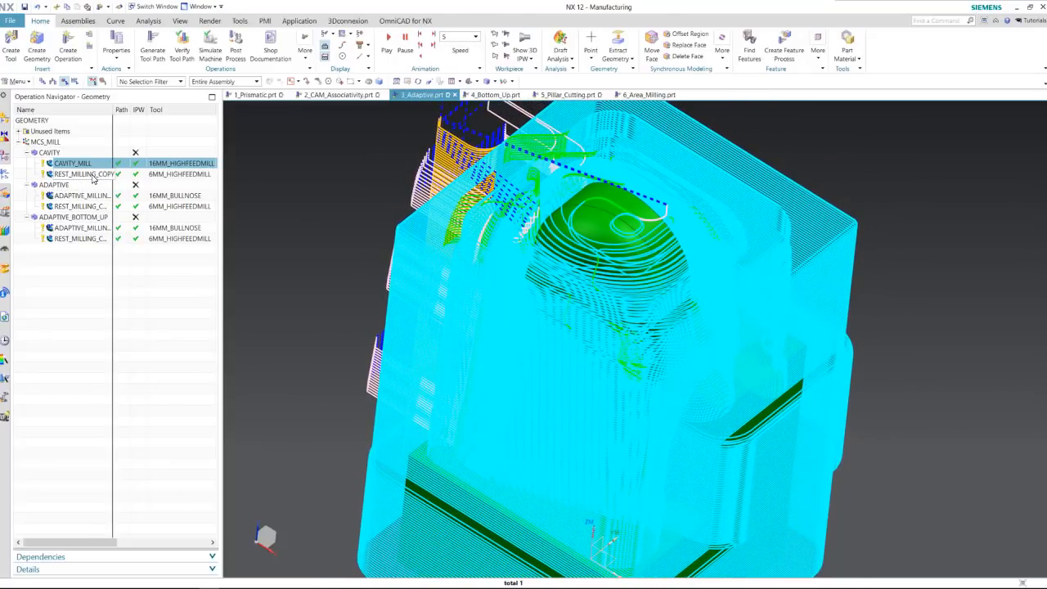
Step: Display the tool paths of the CAVITY rest milling operation and the ADAPTIVE group's adaptive and rest milling operations
{"action": "left_click", "coordinate": [197, 174]}
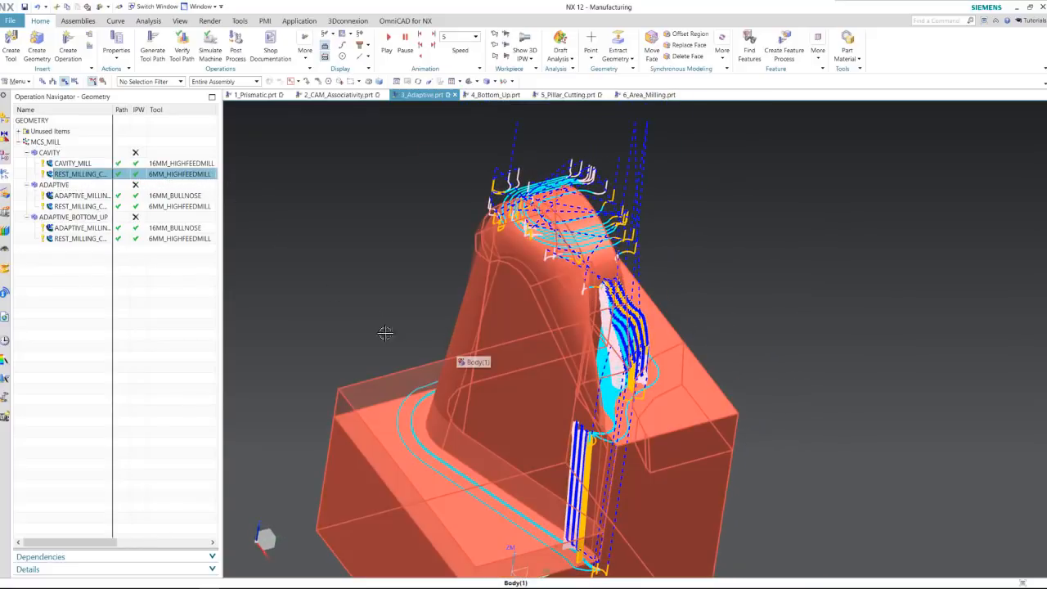
{"action": "left_click", "coordinate": [78, 196]}
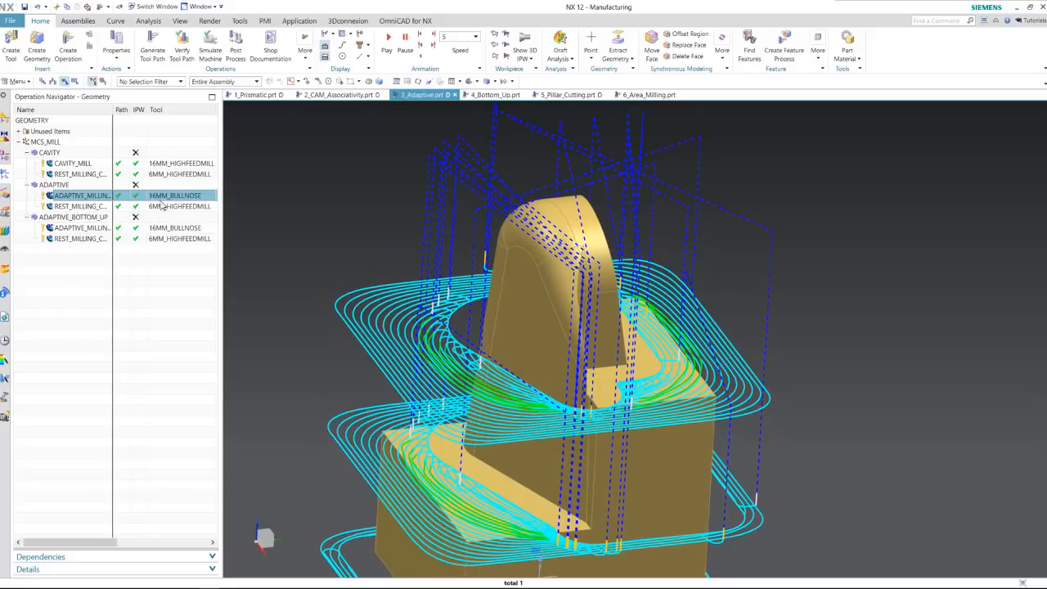
{"action": "left_click", "coordinate": [79, 208]}
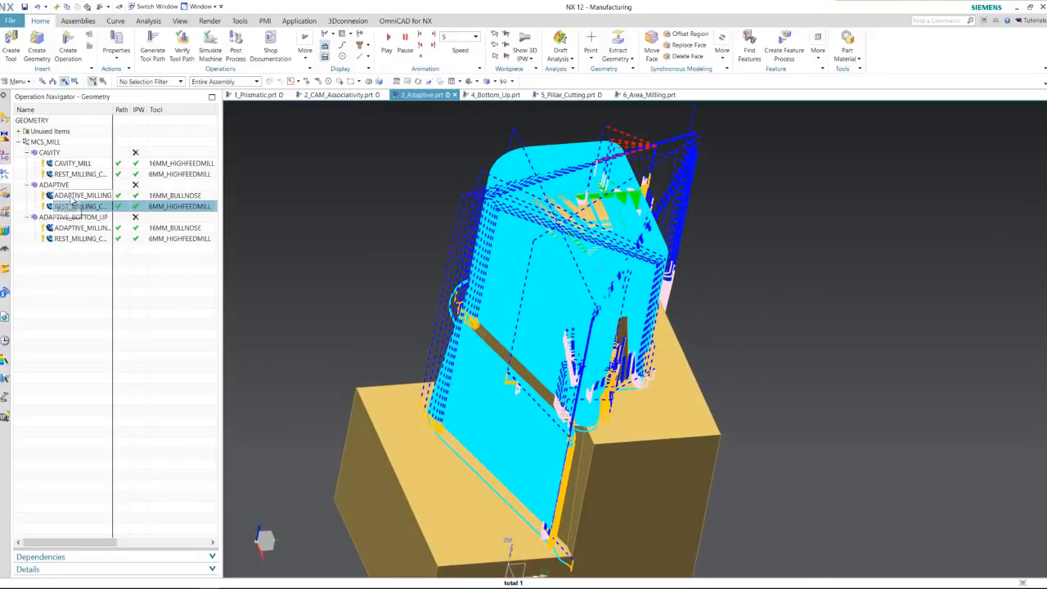
Step: Verify the ADAPTIVE group's adaptive milling operation by playing its 3D Dynamic material removal, and close the operation
{"action": "double_click", "coordinate": [72, 199]}
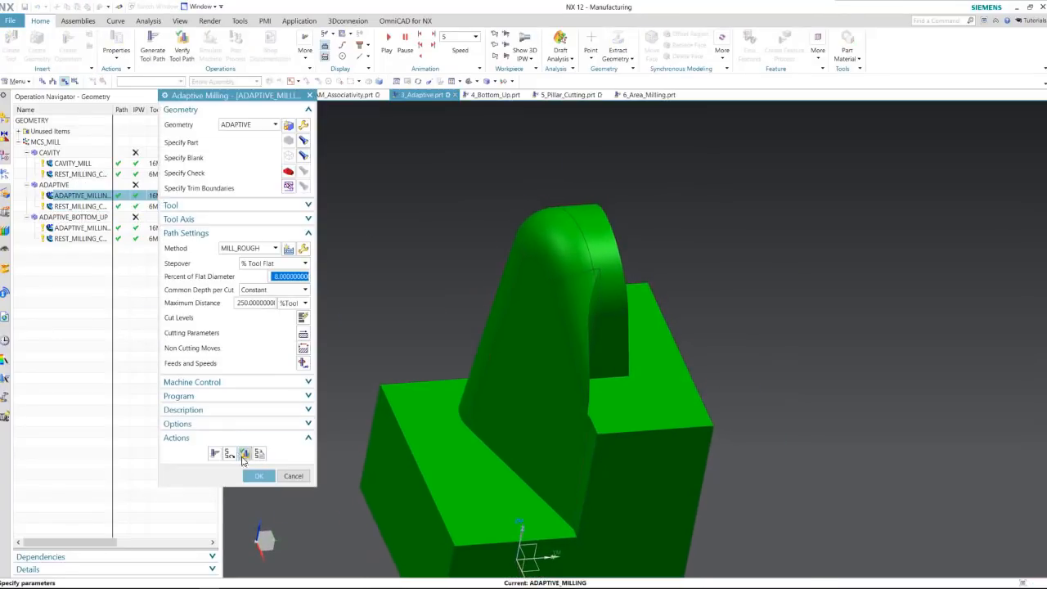
{"action": "left_click", "coordinate": [244, 452]}
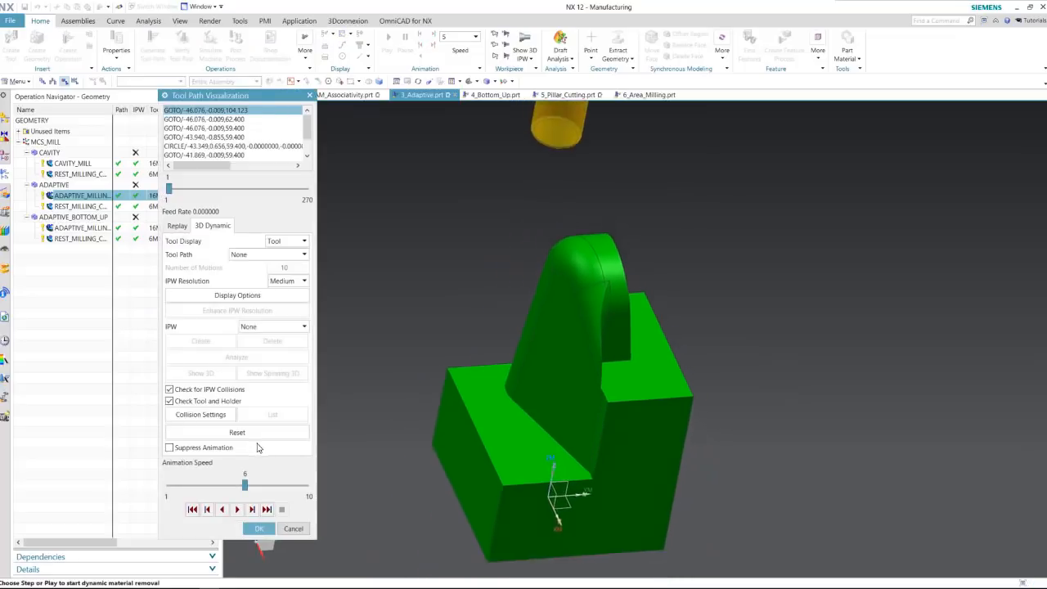
{"action": "left_click", "coordinate": [237, 509]}
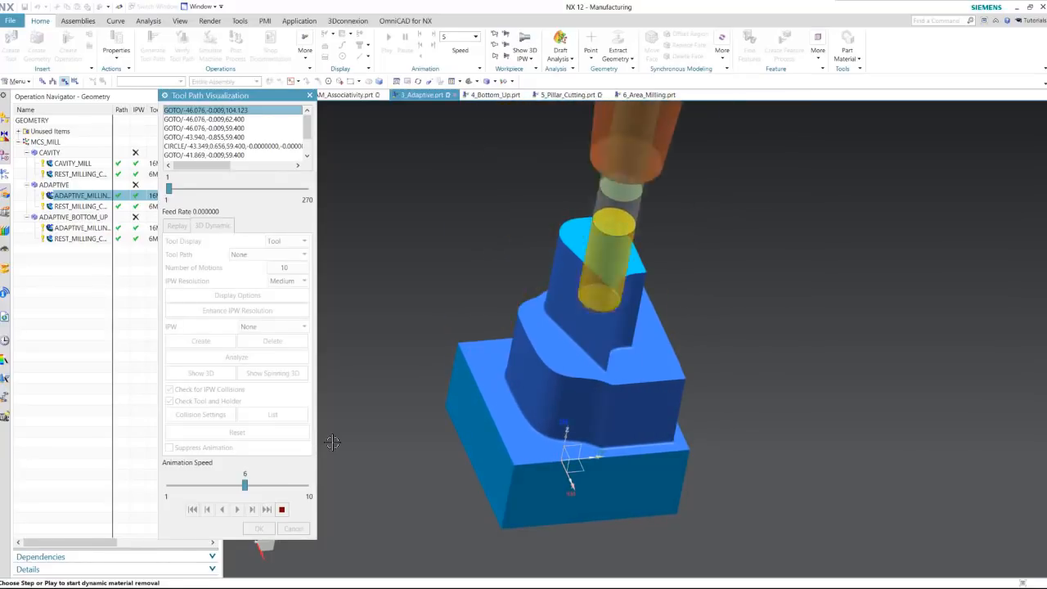
{"action": "middle_click_drag", "start_coordinate": [333, 442], "coordinate": [487, 250]}
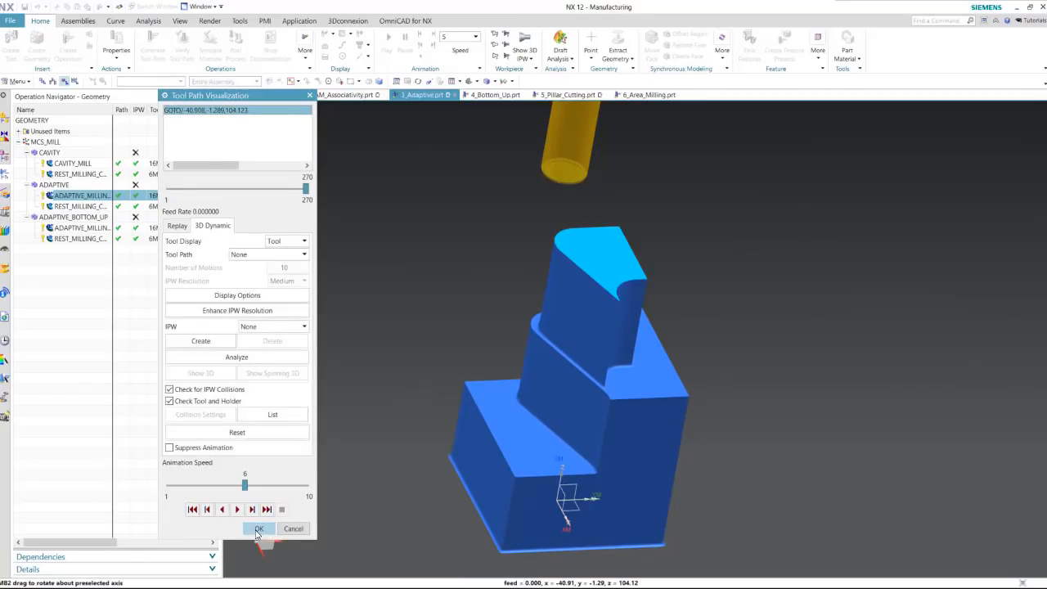
{"action": "left_click", "coordinate": [259, 528]}
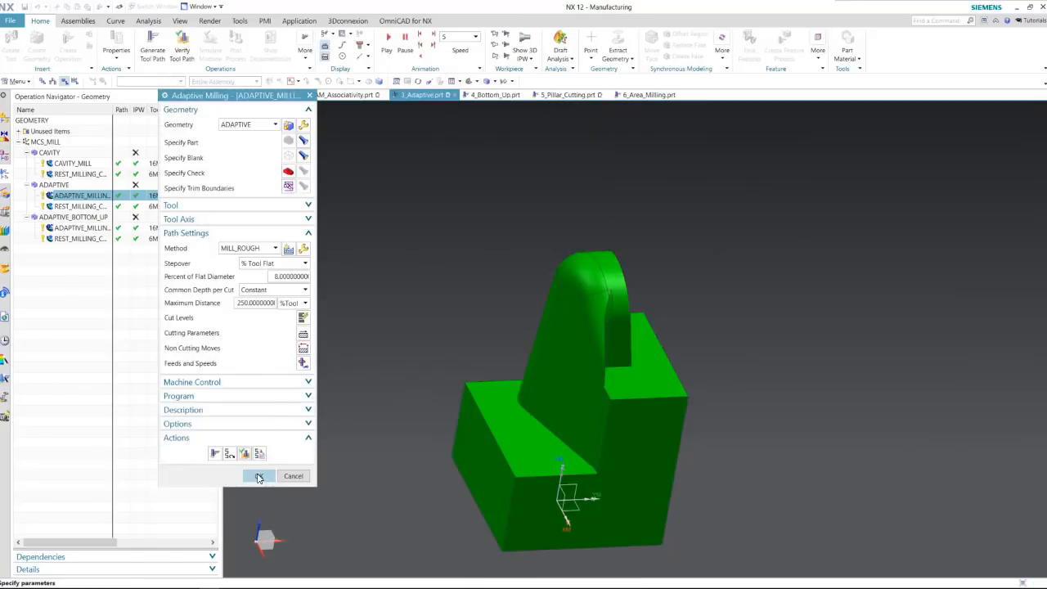
{"action": "left_click", "coordinate": [259, 477]}
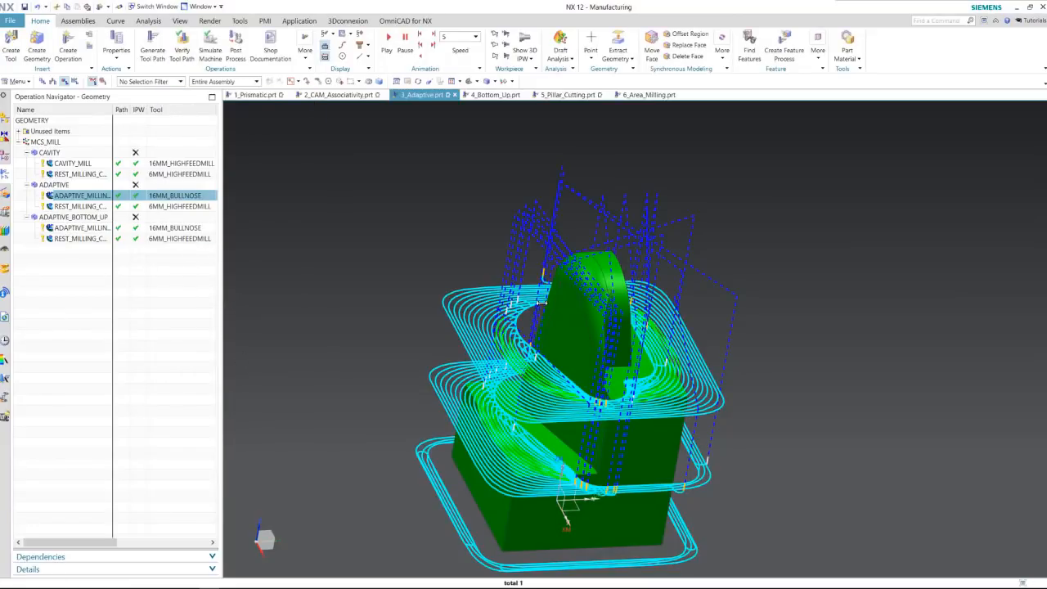
Step: Widen the Operation Navigator to show speed, feed and time, compare the CAVITY and ADAPTIVE group times, and restore its width
{"action": "left_click_drag", "start_coordinate": [219, 243], "coordinate": [304, 251]}
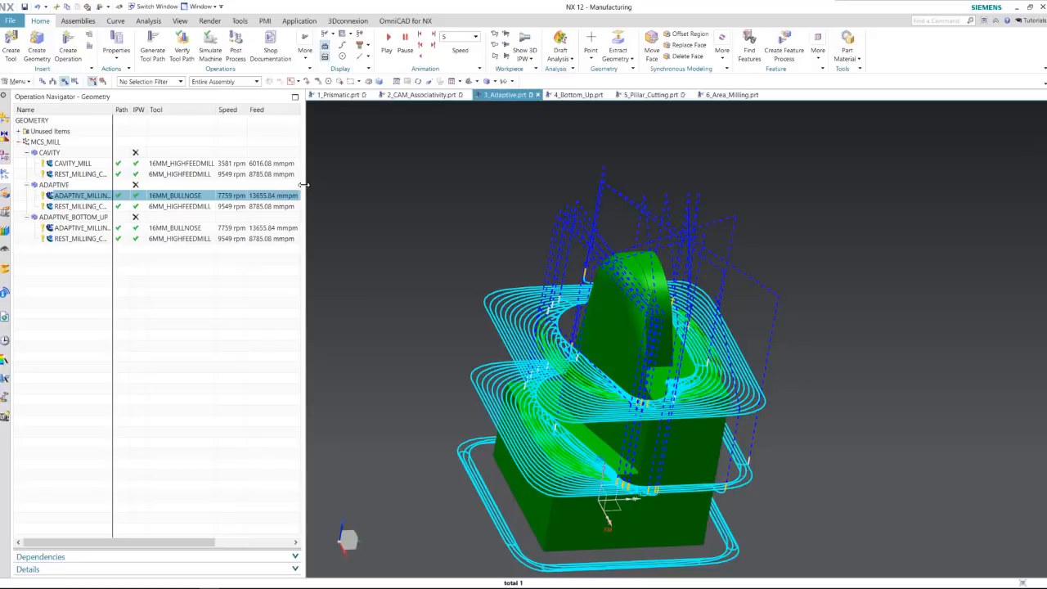
{"action": "left_click_drag", "start_coordinate": [304, 185], "coordinate": [334, 185]}
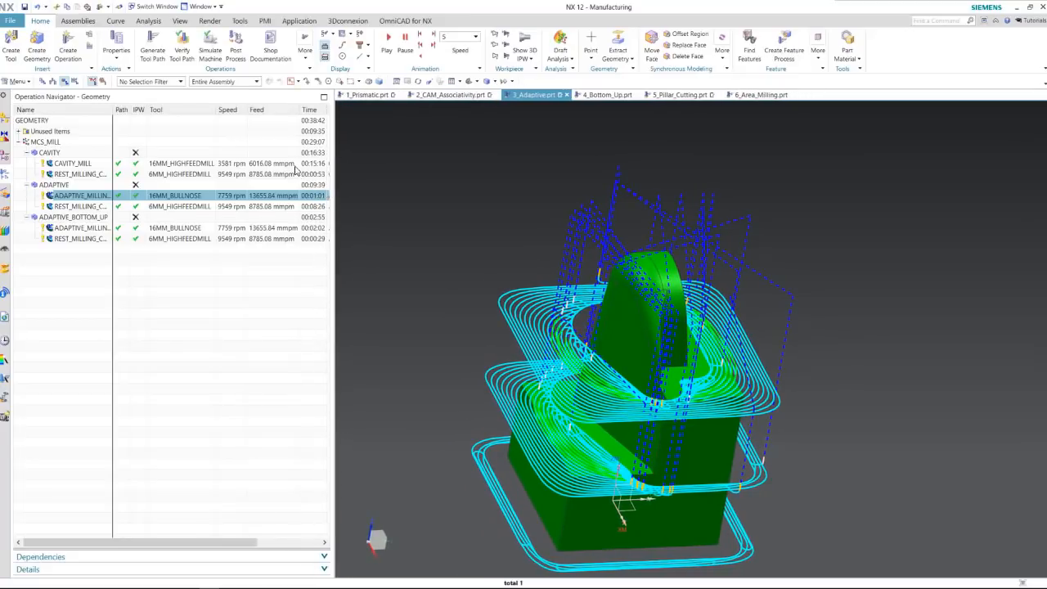
{"action": "key", "text": "Up"}
{"action": "key", "text": "Up"}
{"action": "key", "text": "Up"}
{"action": "key", "text": "Up"}
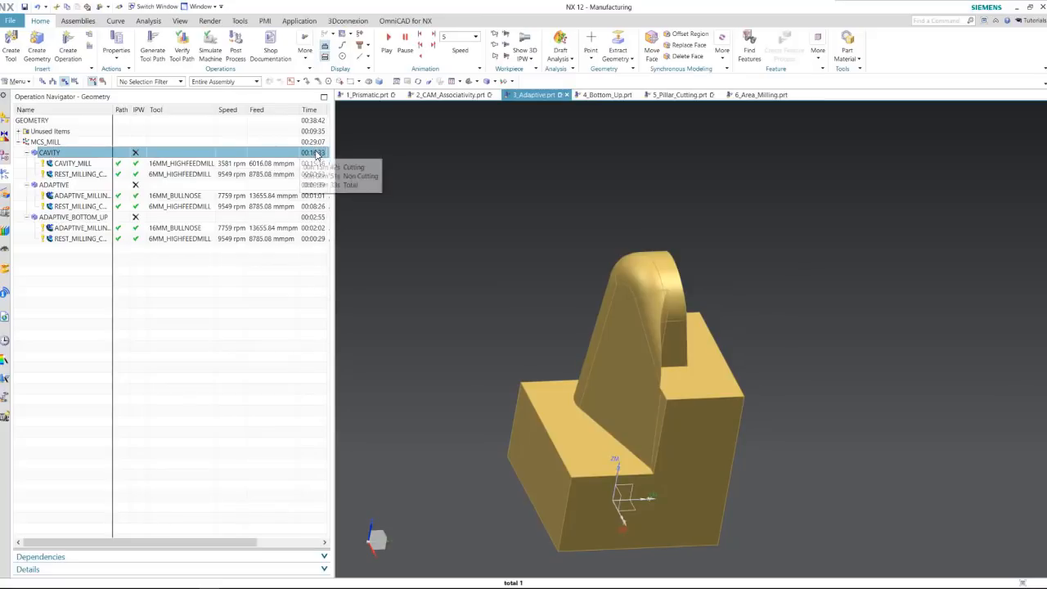
{"action": "left_click", "coordinate": [51, 185]}
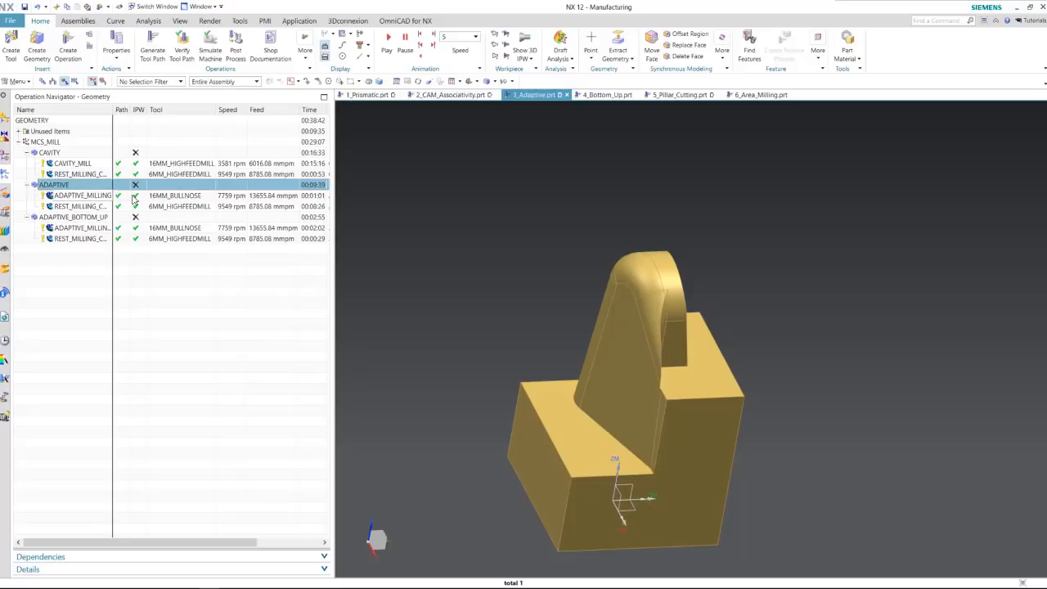
{"action": "mouse_move", "coordinate": [317, 203]}
{"action": "mouse_move", "coordinate": [321, 178]}
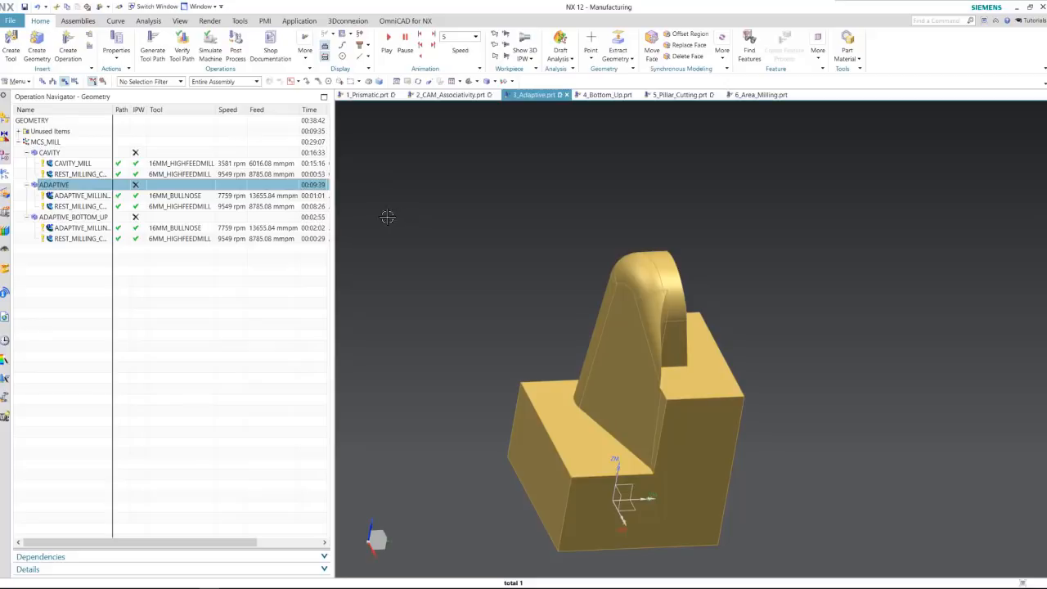
{"action": "left_click_drag", "start_coordinate": [333, 213], "coordinate": [220, 228]}
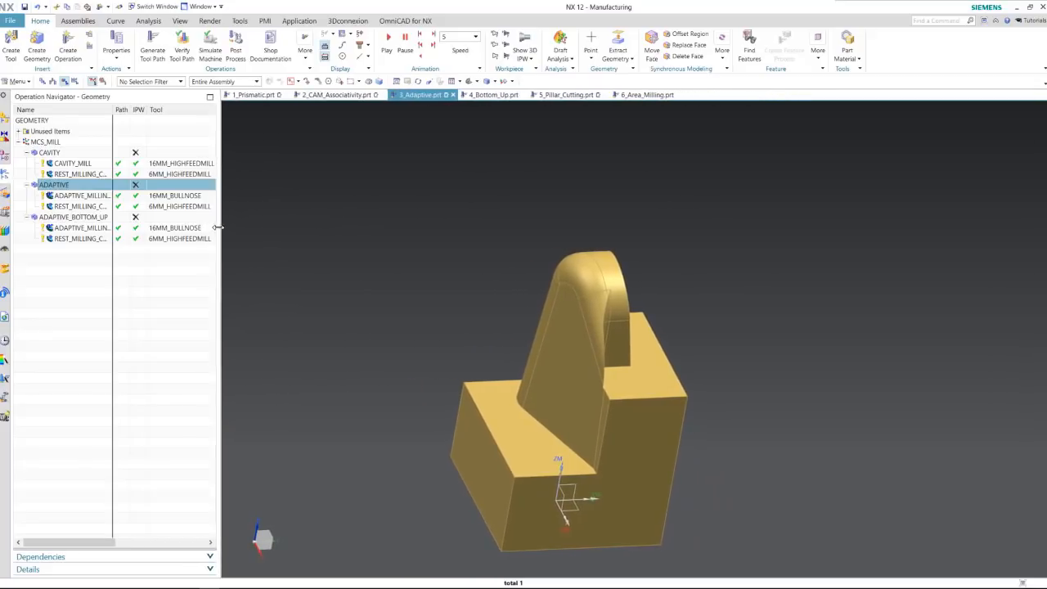
Step: Display the adaptive milling tool path in the ADAPTIVE_BOTTOM_UP group and inspect its cuts around the part from the side
{"action": "left_click", "coordinate": [90, 218]}
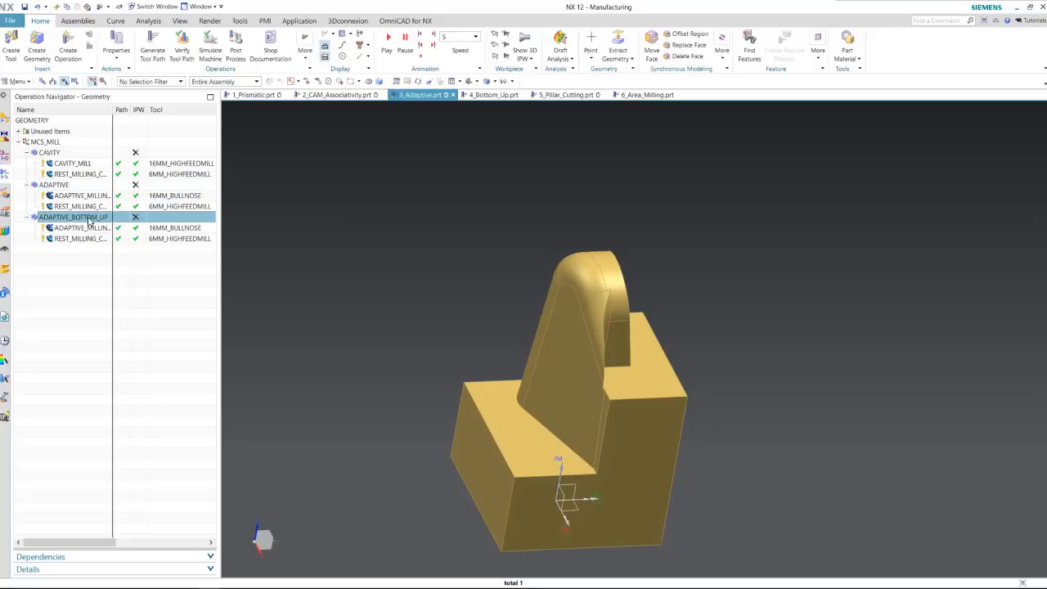
{"action": "left_click", "coordinate": [82, 227]}
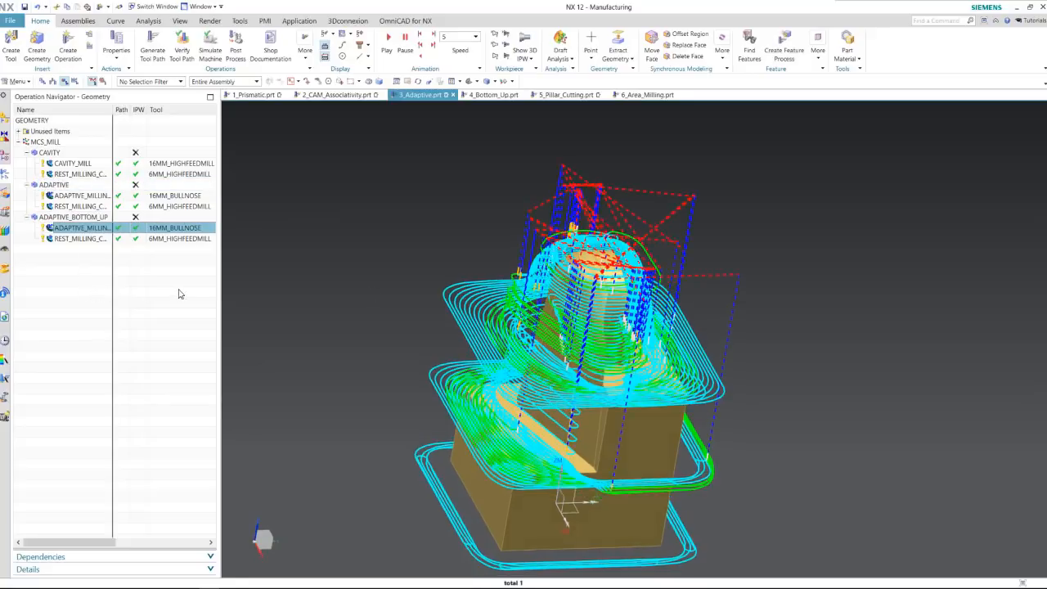
{"action": "scroll", "coordinate": [591, 327], "scroll_direction": "up", "scroll_amount": 3}
{"action": "middle_click_drag", "start_coordinate": [590, 327], "coordinate": [512, 211]}
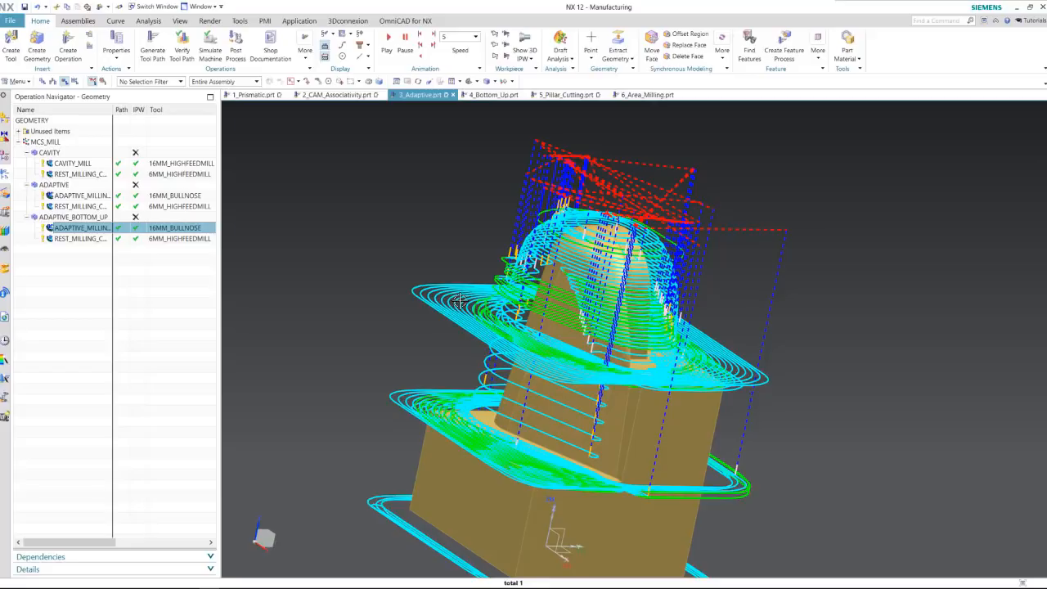
{"action": "middle_click_drag", "start_coordinate": [459, 301], "coordinate": [454, 293]}
Step: Verify the ADAPTIVE_BOTTOM_UP adaptive milling path in 3D Dynamic, raising the animation speed to 7, and close the operation
{"action": "double_click", "coordinate": [79, 233]}
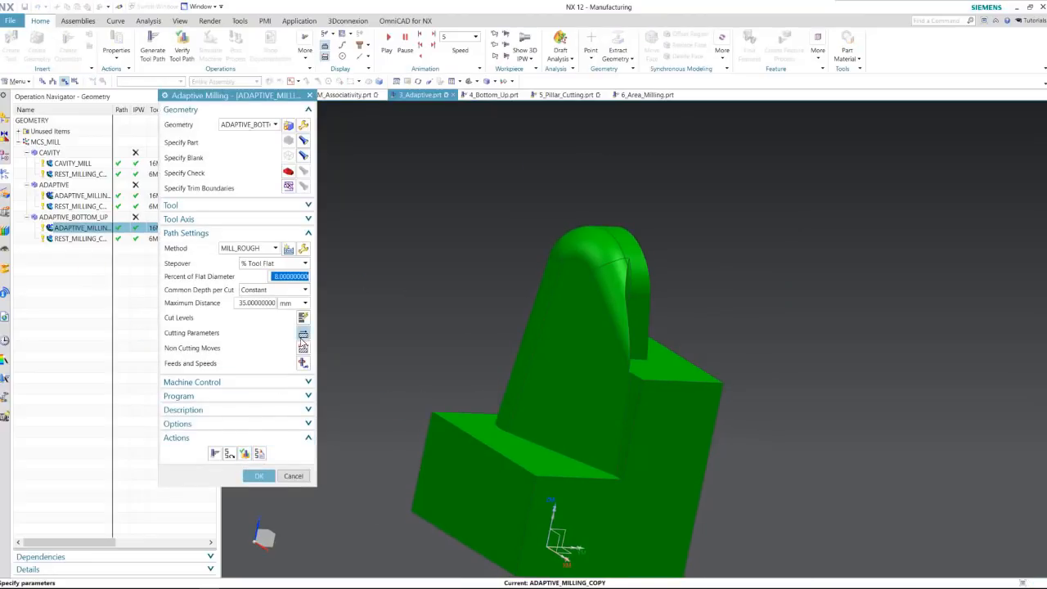
{"action": "left_click", "coordinate": [244, 453]}
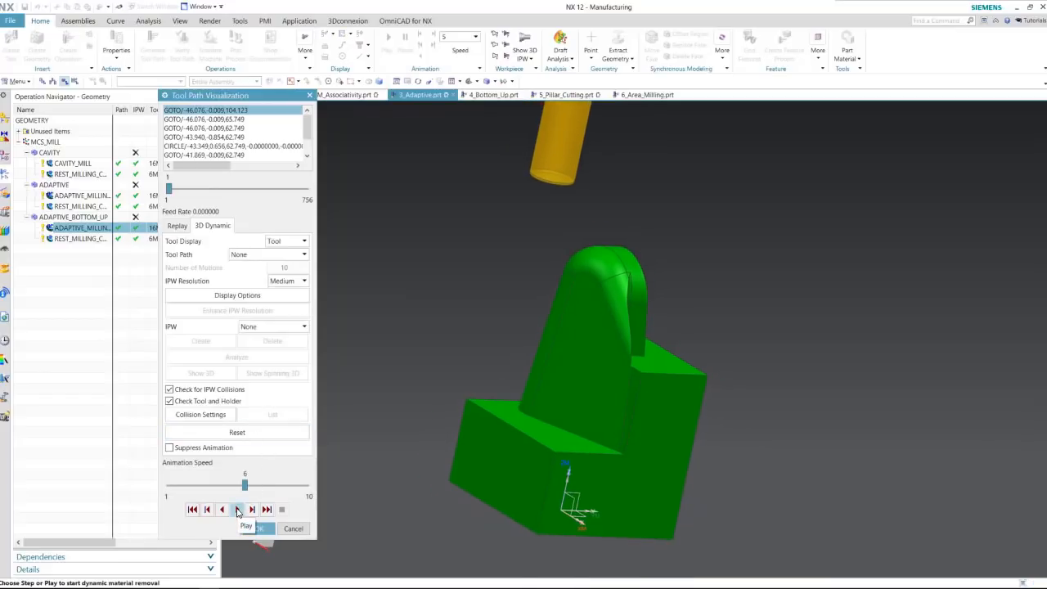
{"action": "left_click", "coordinate": [238, 510]}
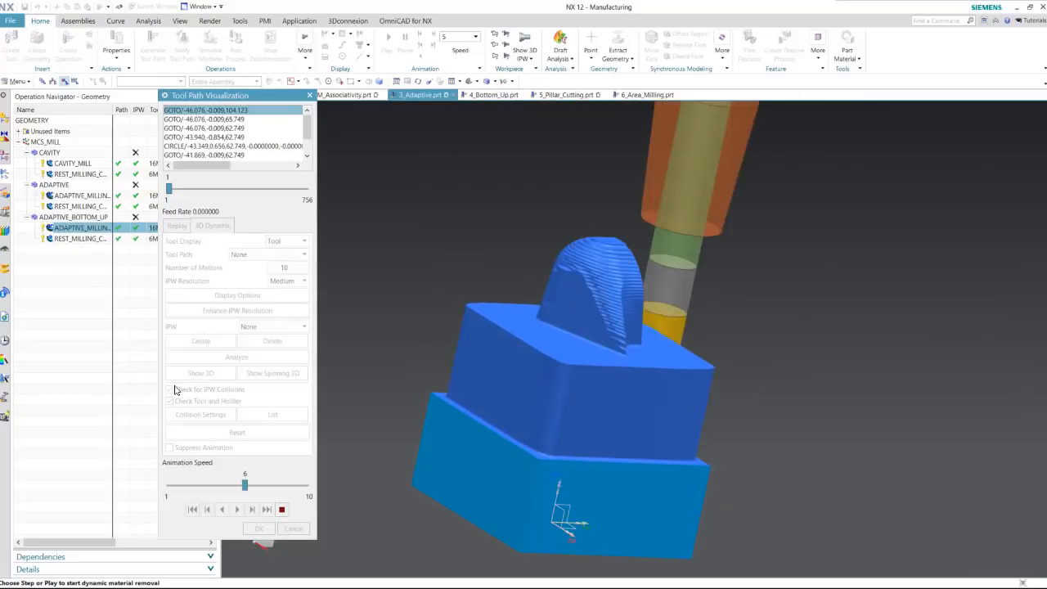
{"action": "left_click_drag", "start_coordinate": [245, 485], "coordinate": [260, 484]}
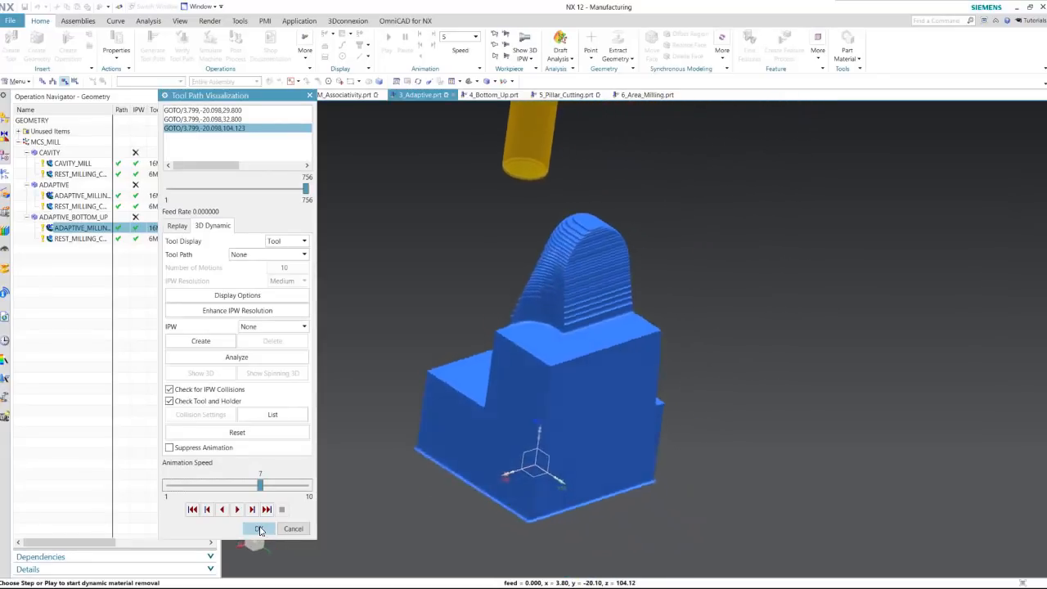
{"action": "left_click", "coordinate": [259, 528]}
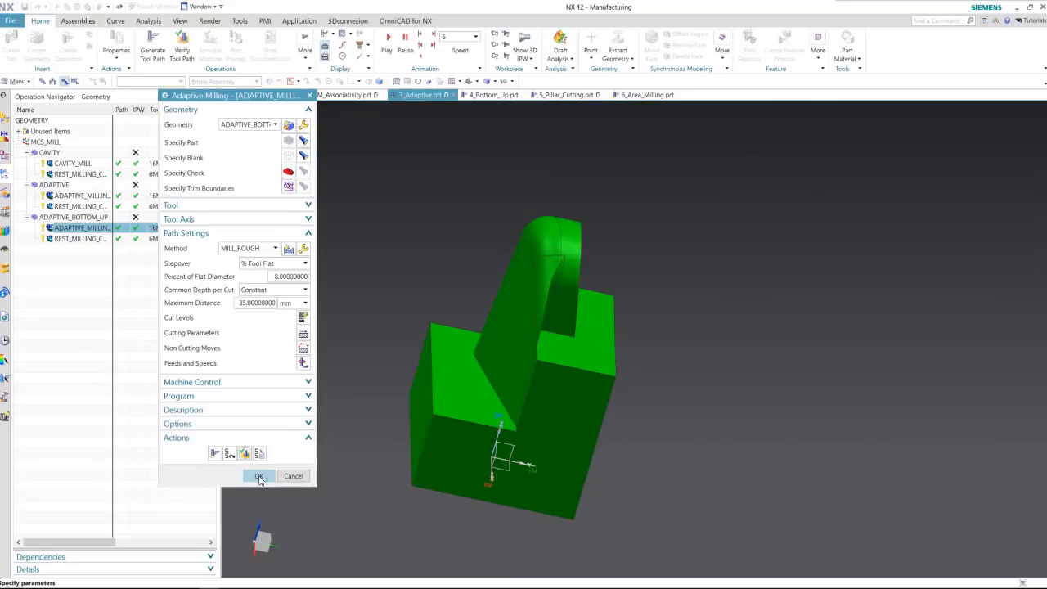
{"action": "left_click", "coordinate": [258, 477]}
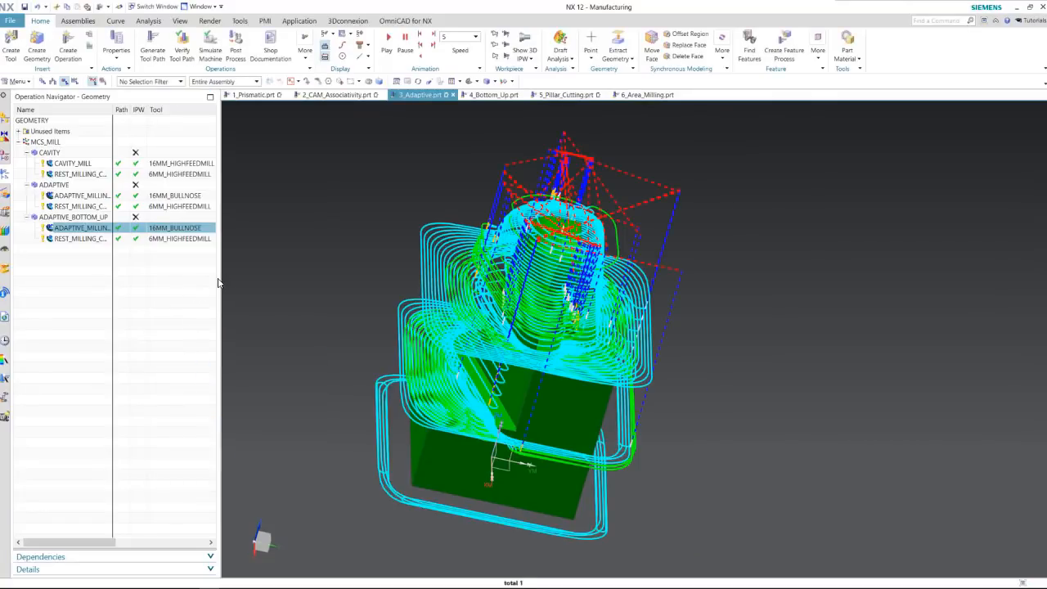
Step: Widen the Operation Navigator to compare the machining times of the CAVITY and ADAPTIVE_BOTTOM_UP groups, including the bottom-up rest milling, and restore its width
{"action": "left_click_drag", "start_coordinate": [220, 276], "coordinate": [391, 276]}
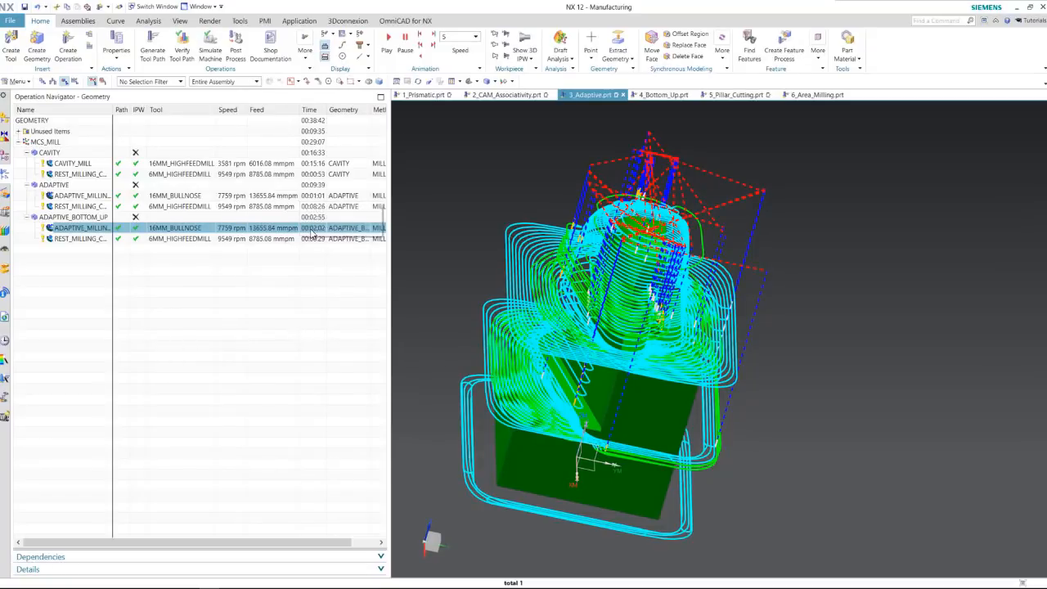
{"action": "left_click", "coordinate": [72, 239]}
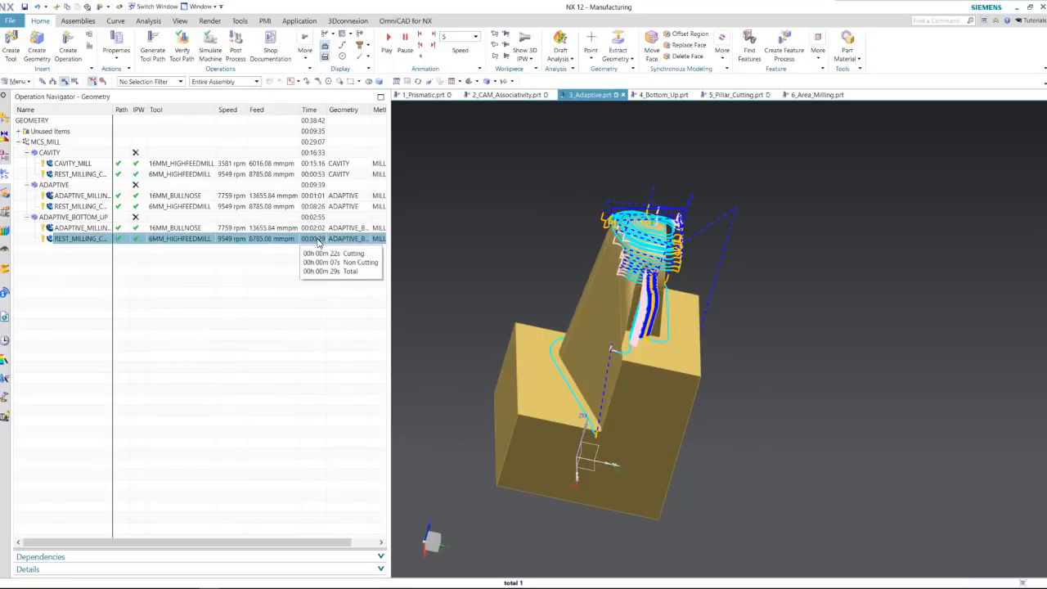
{"action": "mouse_move", "coordinate": [317, 215]}
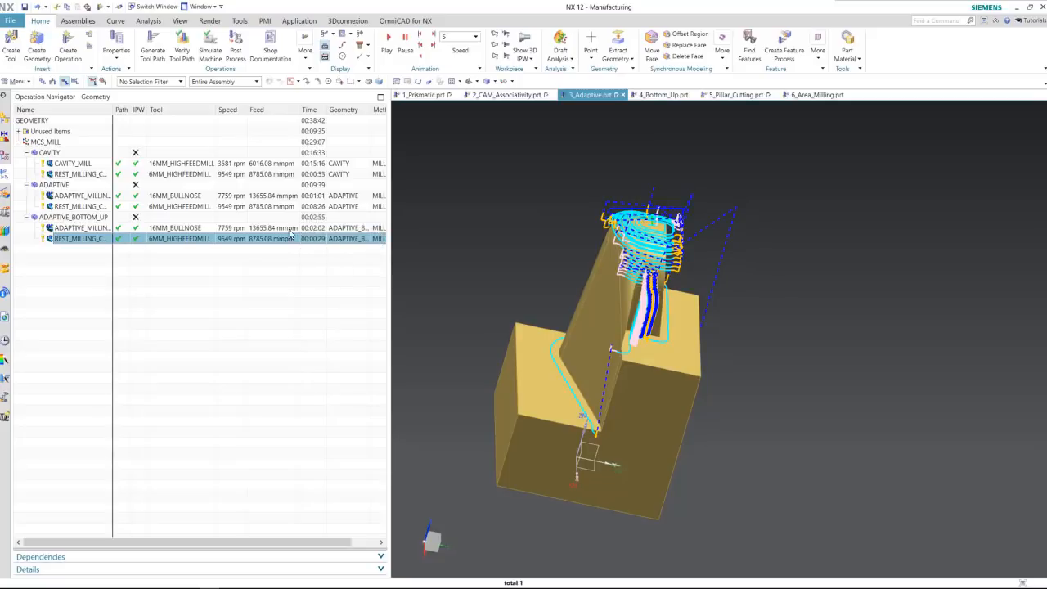
{"action": "left_click", "coordinate": [319, 154]}
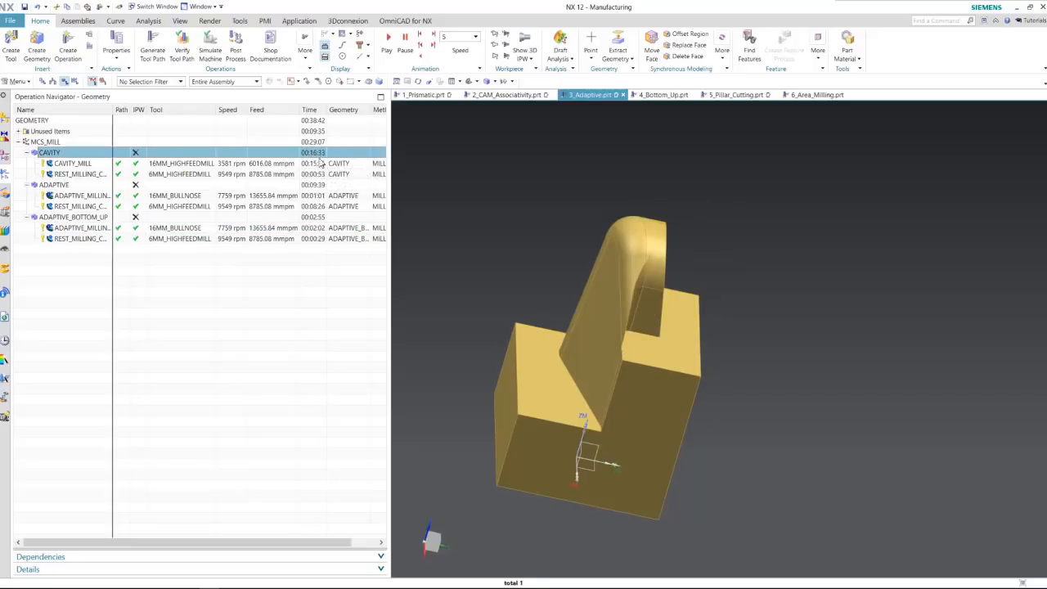
{"action": "left_click", "coordinate": [310, 217]}
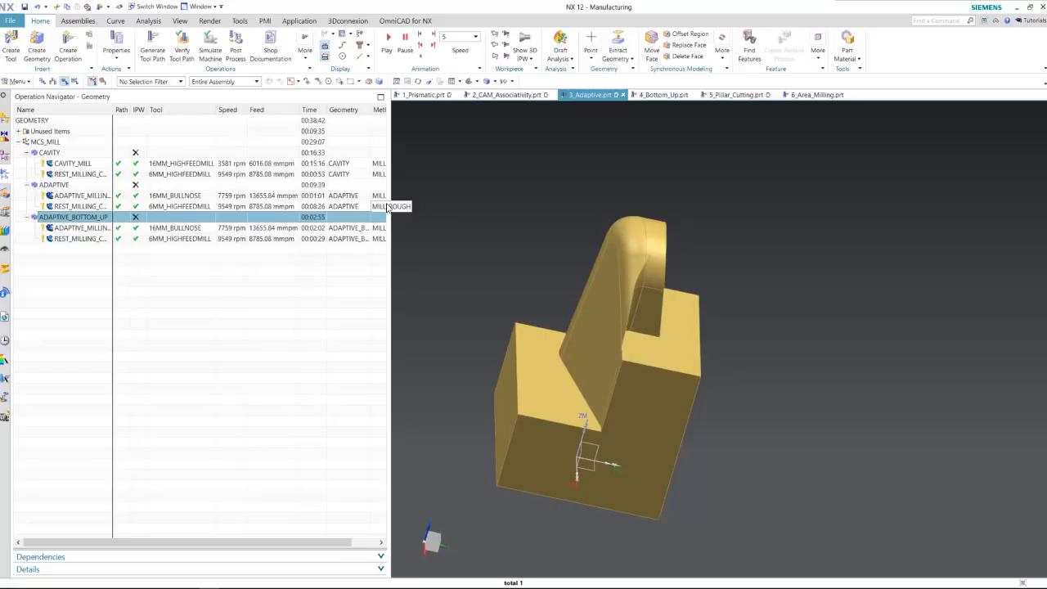
{"action": "left_click_drag", "start_coordinate": [753, 248], "coordinate": [222, 225]}
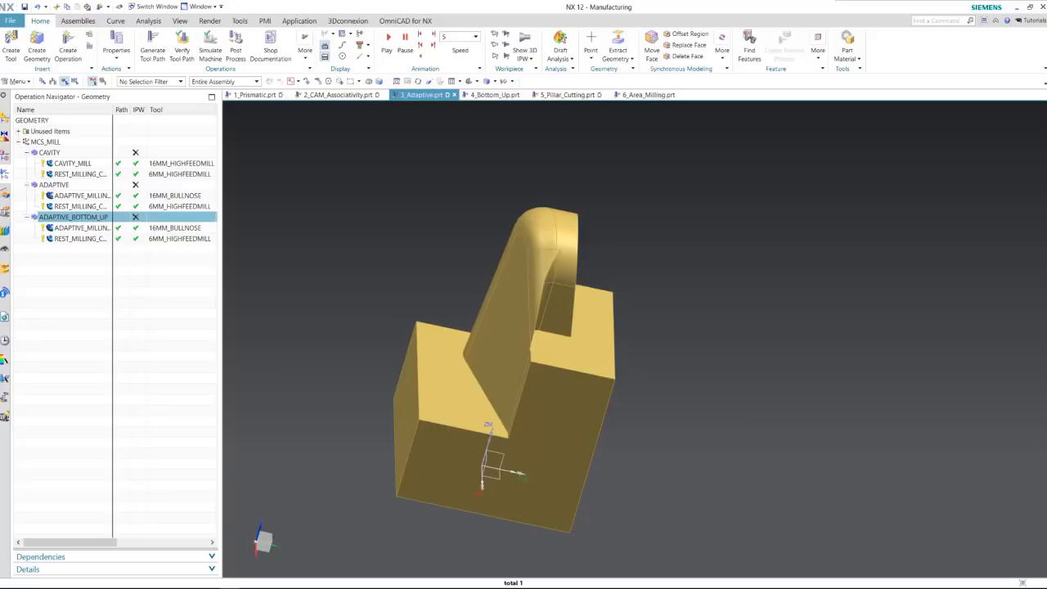
Step: Open the adaptive milling operation in 1_Prismatic.prt and set its Bottom Up Cutting to Between Cut Levels in the cutting parameters
{"action": "left_click", "coordinate": [263, 96]}
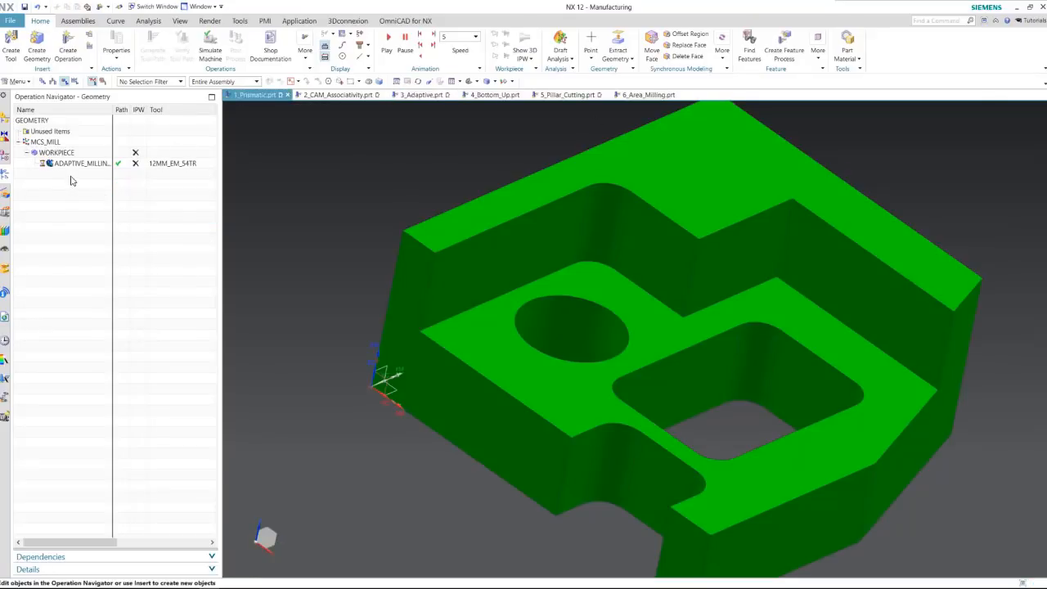
{"action": "left_click", "coordinate": [81, 168]}
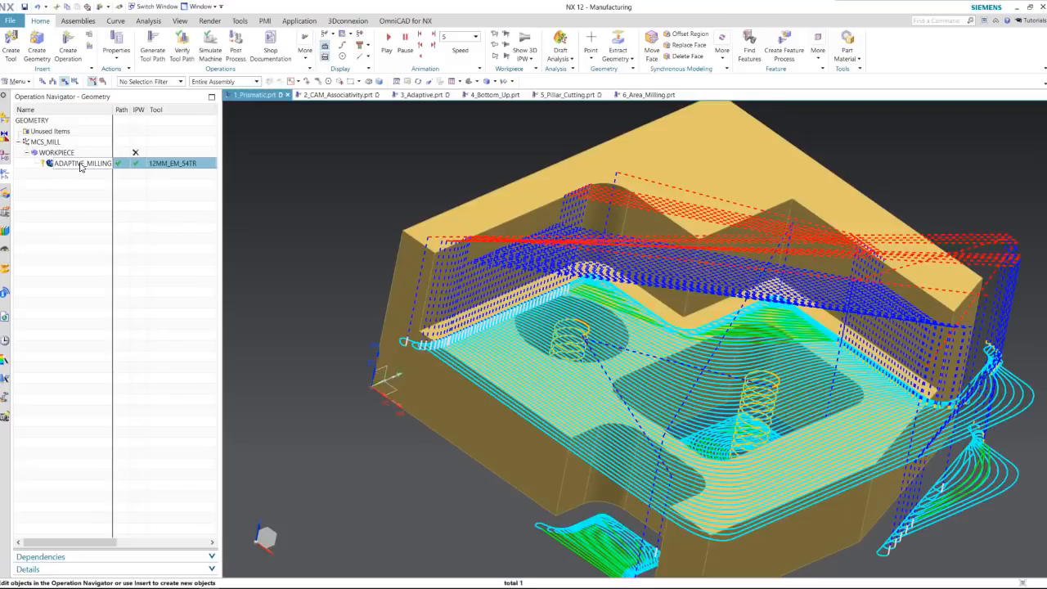
{"action": "double_click", "coordinate": [81, 164]}
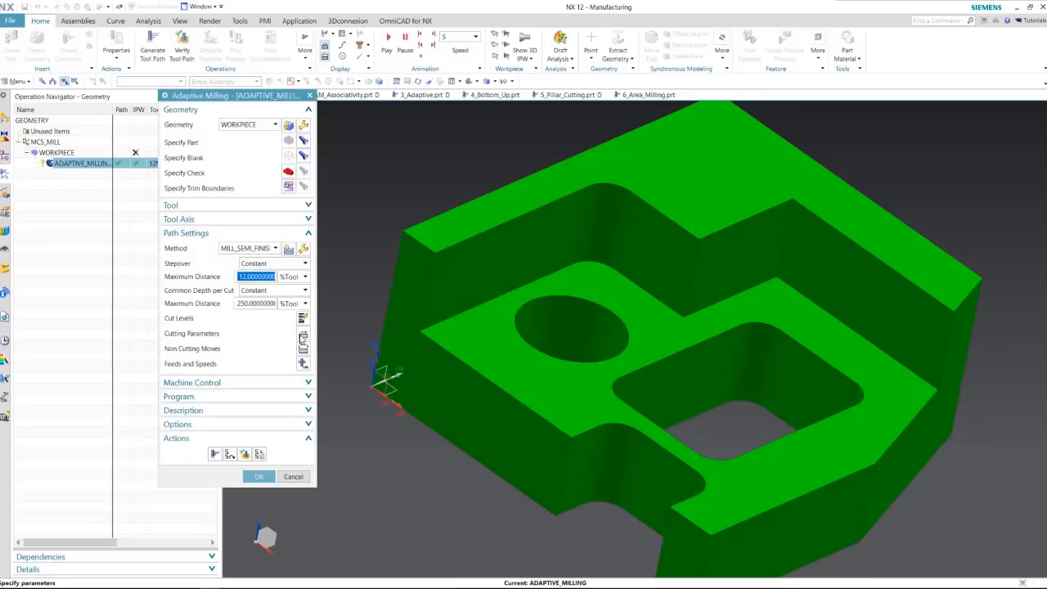
{"action": "key", "text": "Escape"}
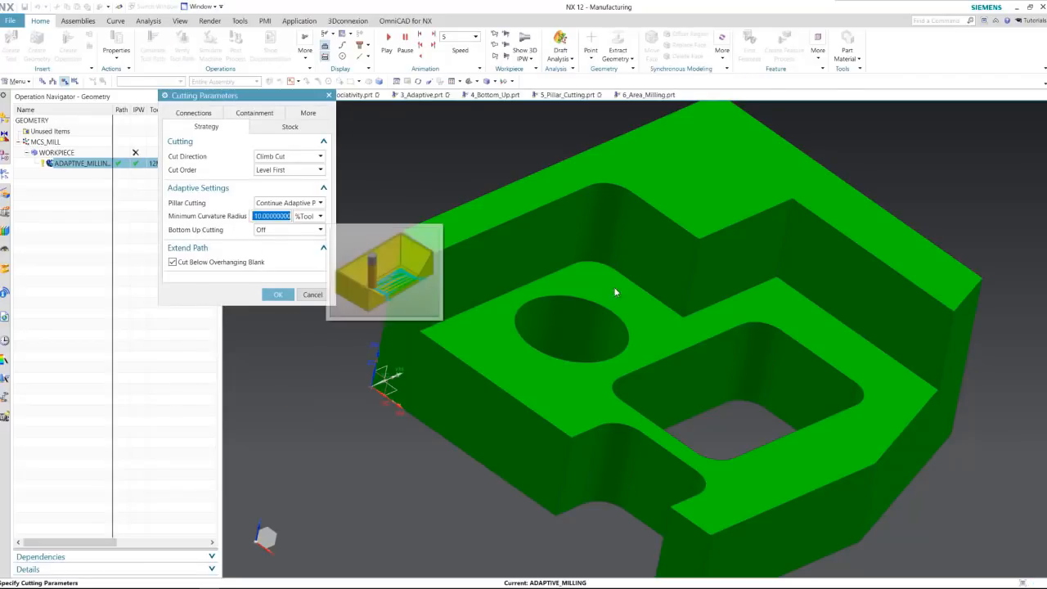
{"action": "left_click", "coordinate": [282, 229]}
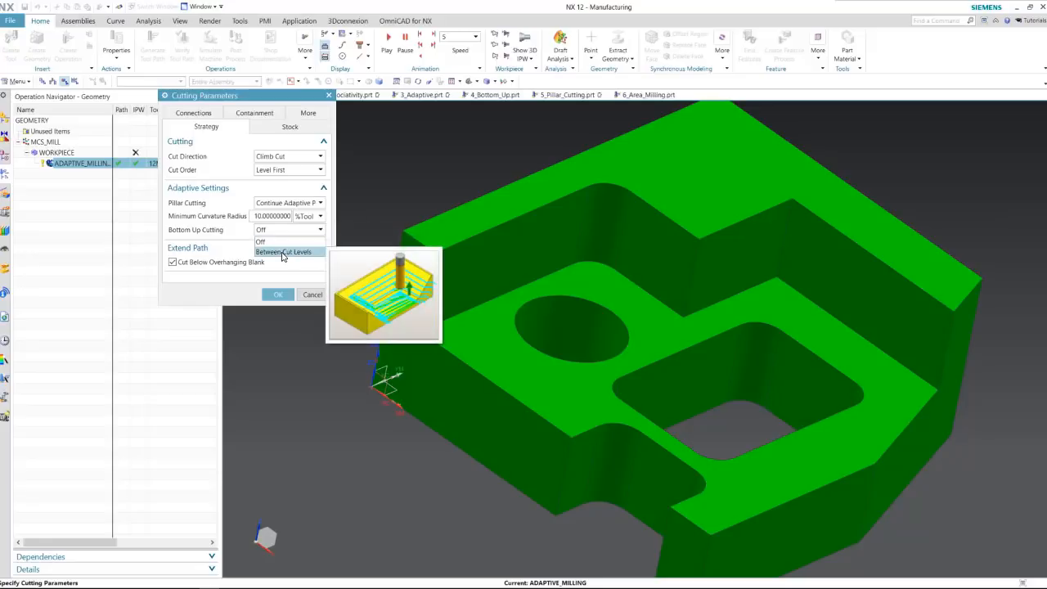
{"action": "left_click", "coordinate": [282, 253]}
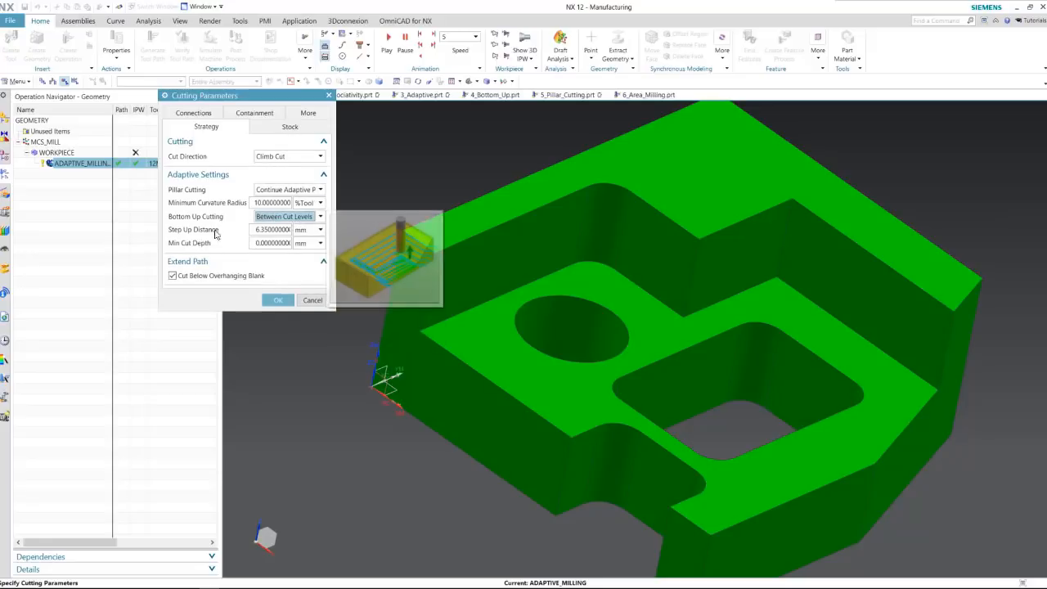
{"action": "mouse_move", "coordinate": [184, 232]}
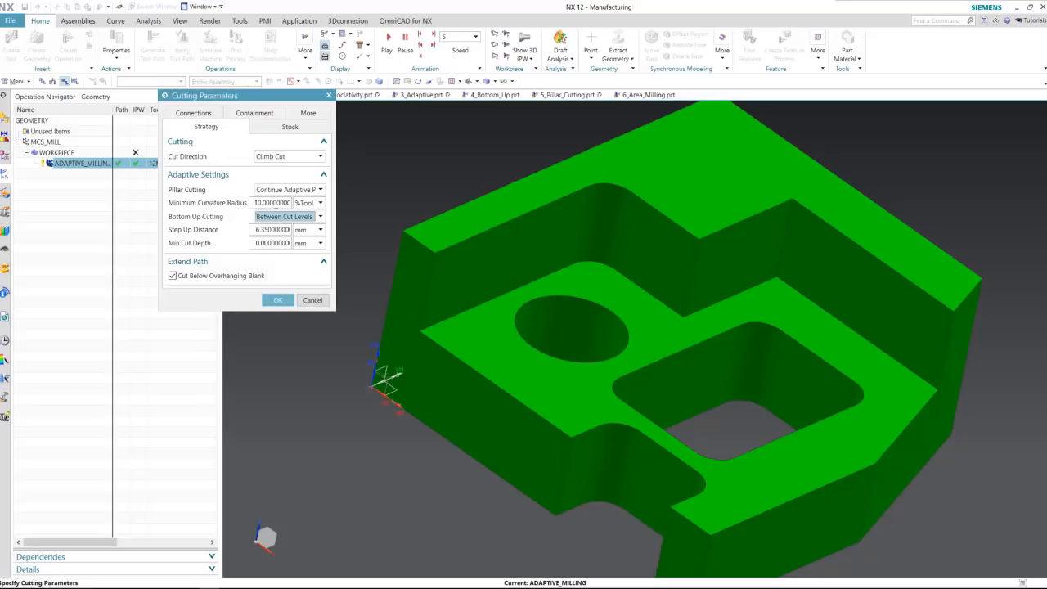
{"action": "left_click", "coordinate": [276, 300]}
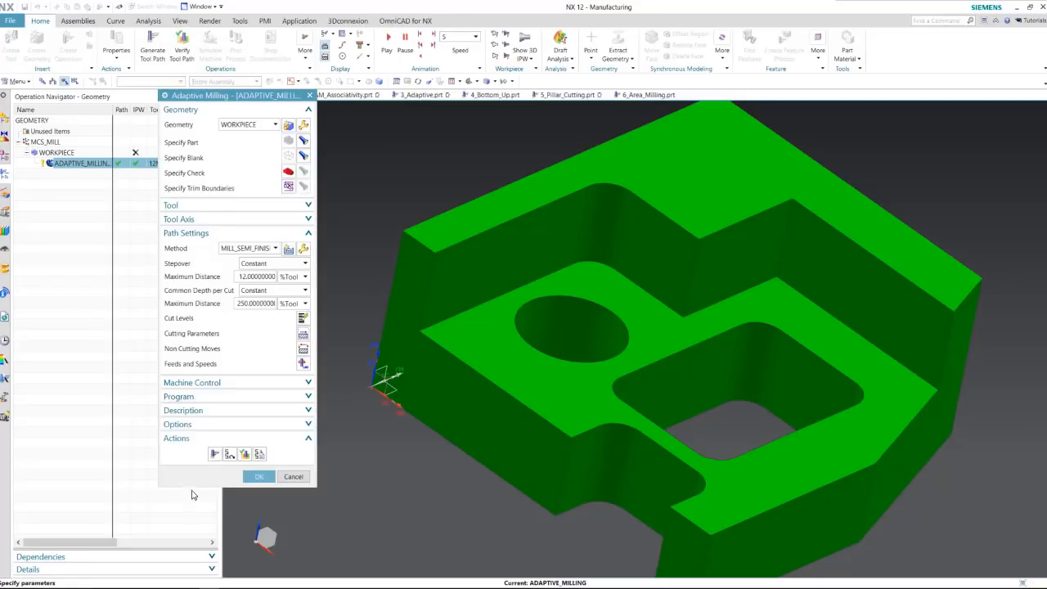
Step: Display the operation's tool path and examine the adaptive cuts up close in the step corners and the rectangular pocket
{"action": "scroll", "coordinate": [620, 394], "scroll_direction": "up", "scroll_amount": 2}
{"action": "middle_click_drag", "start_coordinate": [621, 394], "coordinate": [639, 355]}
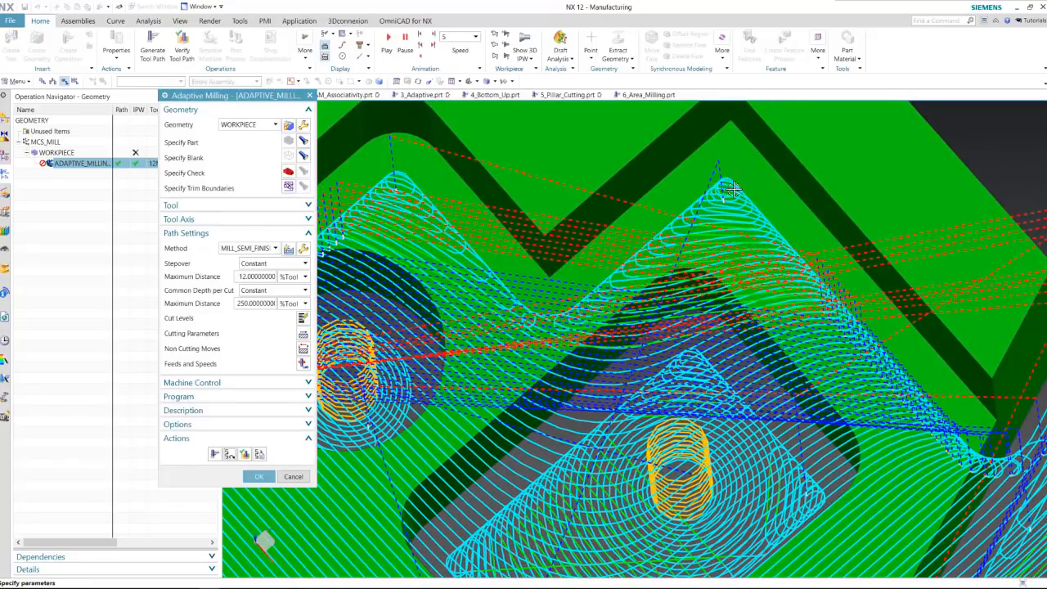
{"action": "middle_click_drag", "start_coordinate": [728, 187], "coordinate": [401, 192]}
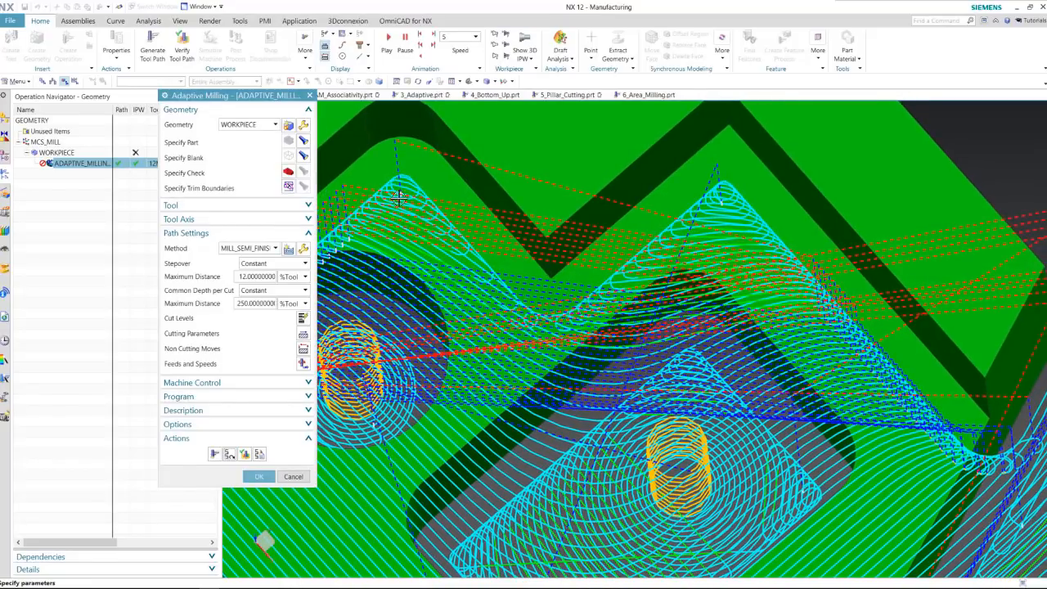
{"action": "scroll", "coordinate": [654, 383], "scroll_direction": "up", "scroll_amount": 4}
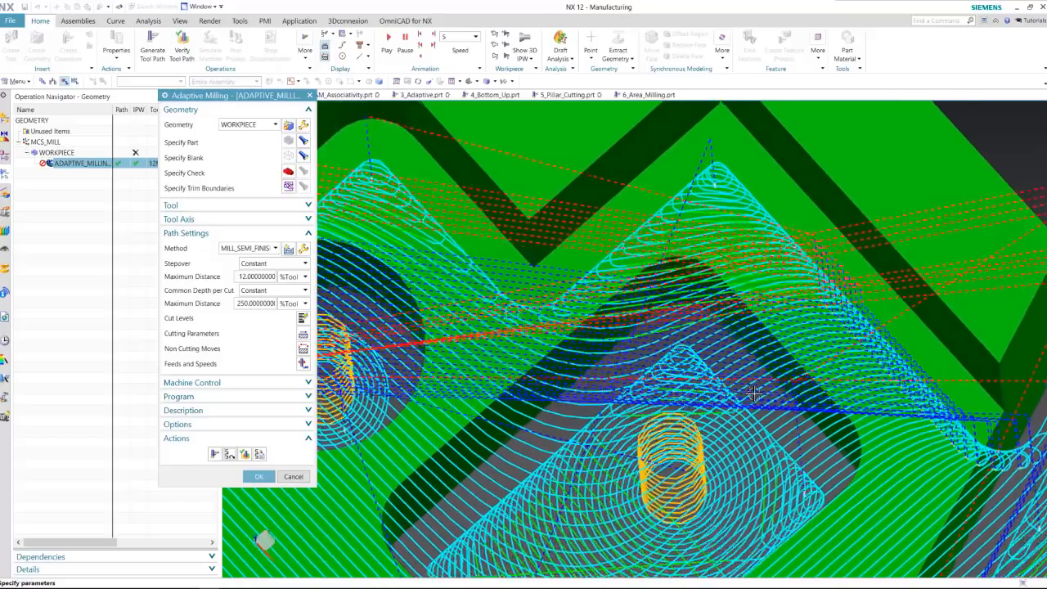
{"action": "scroll", "coordinate": [666, 331], "scroll_direction": "up", "scroll_amount": 1}
{"action": "scroll", "coordinate": [659, 332], "scroll_direction": "down", "scroll_amount": 4}
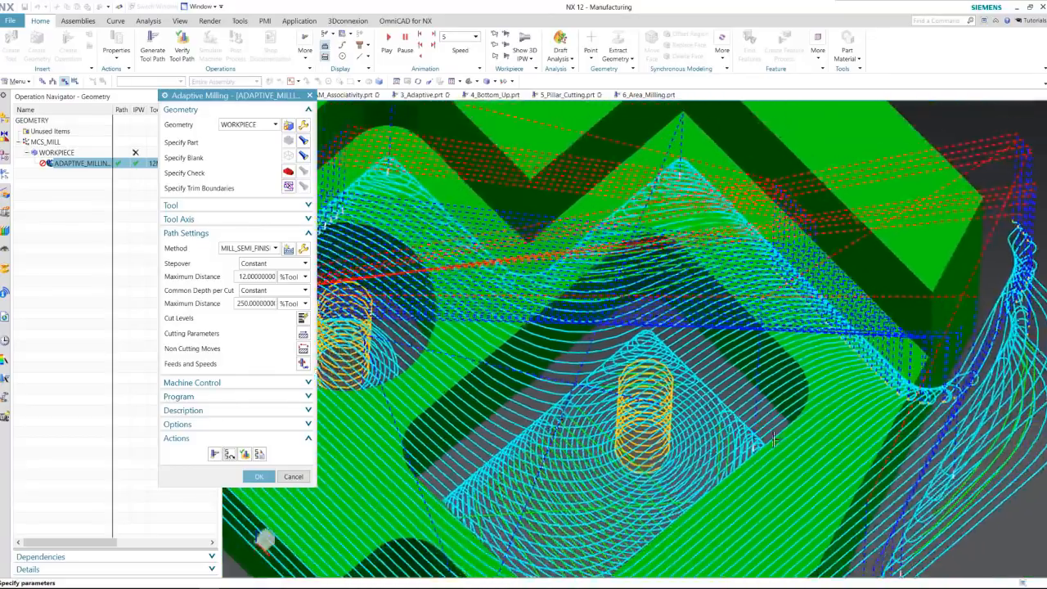
{"action": "middle_click_drag", "start_coordinate": [660, 332], "coordinate": [646, 365]}
{"action": "scroll", "coordinate": [625, 199], "scroll_direction": "up", "scroll_amount": 3}
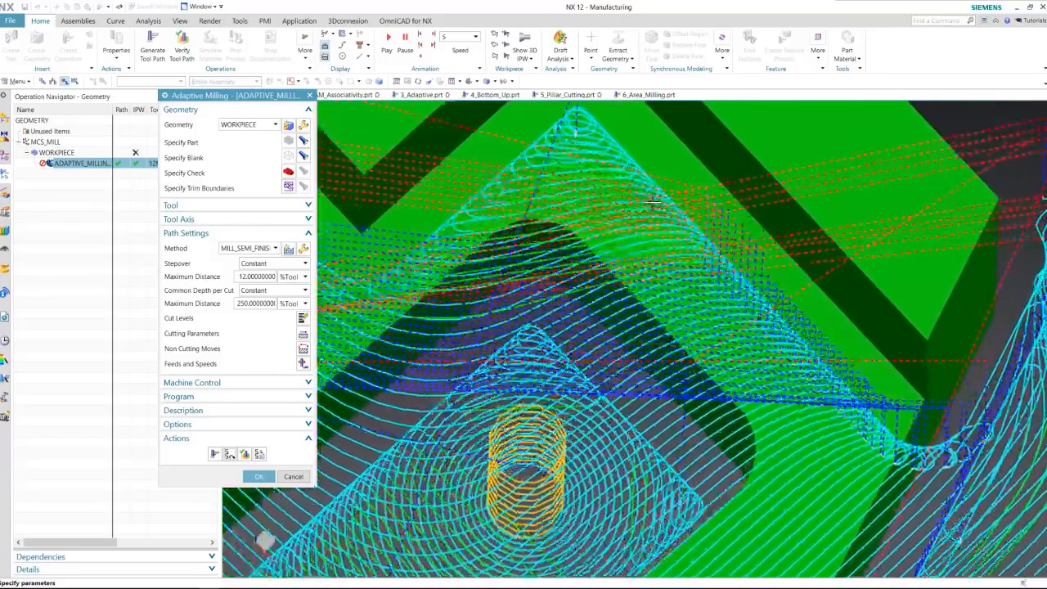
{"action": "scroll", "coordinate": [625, 200], "scroll_direction": "down", "scroll_amount": 5}
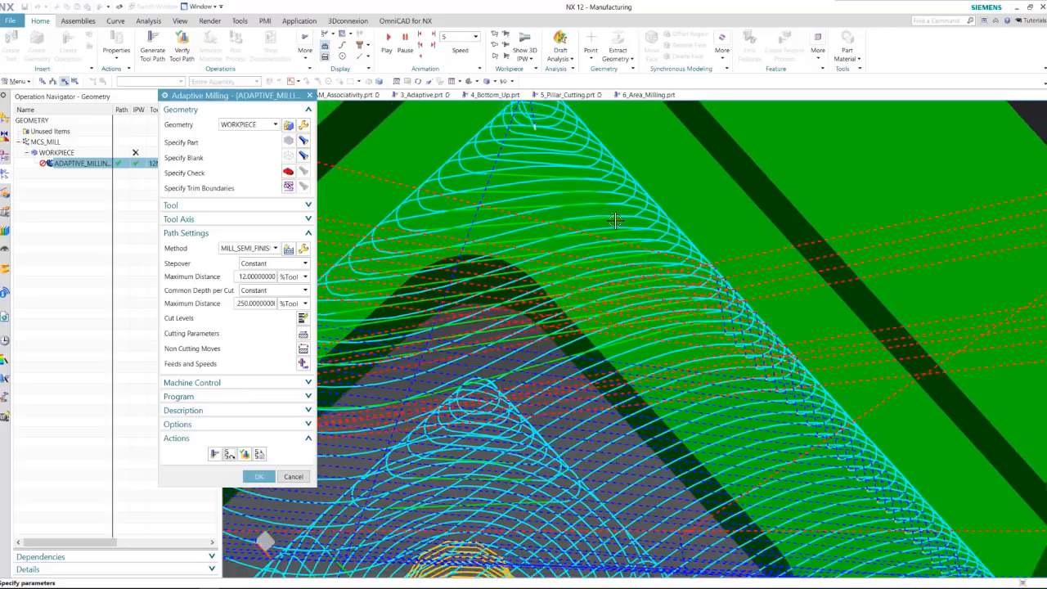
Step: Set the Minimum Curvature Radius to 48 %Tool in the cutting parameters and regenerate the adaptive tool path
{"action": "left_click", "coordinate": [304, 335]}
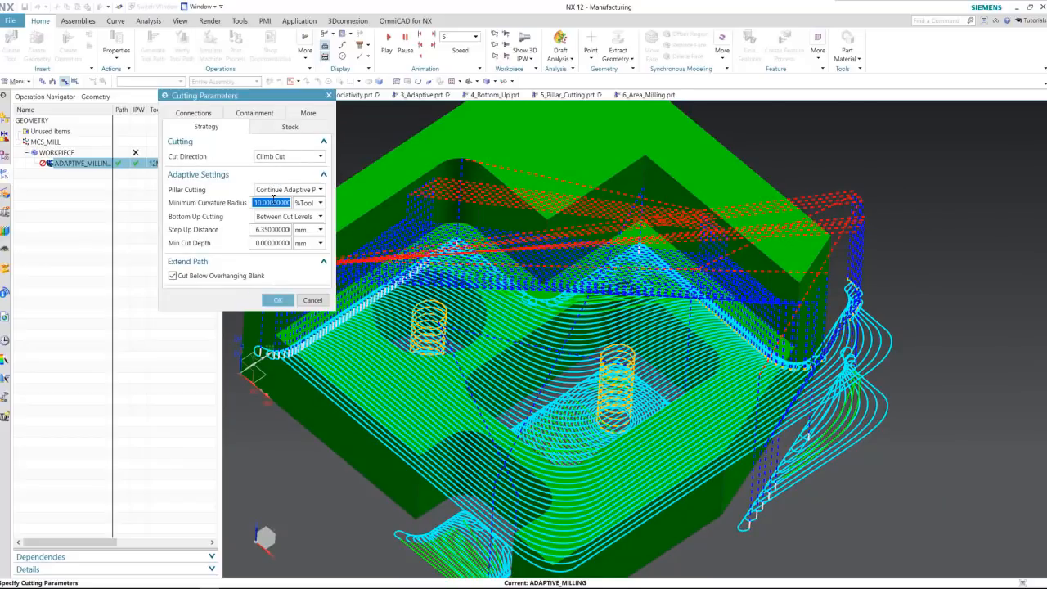
{"action": "type", "text": "48"}
{"action": "key", "text": "Tab"}
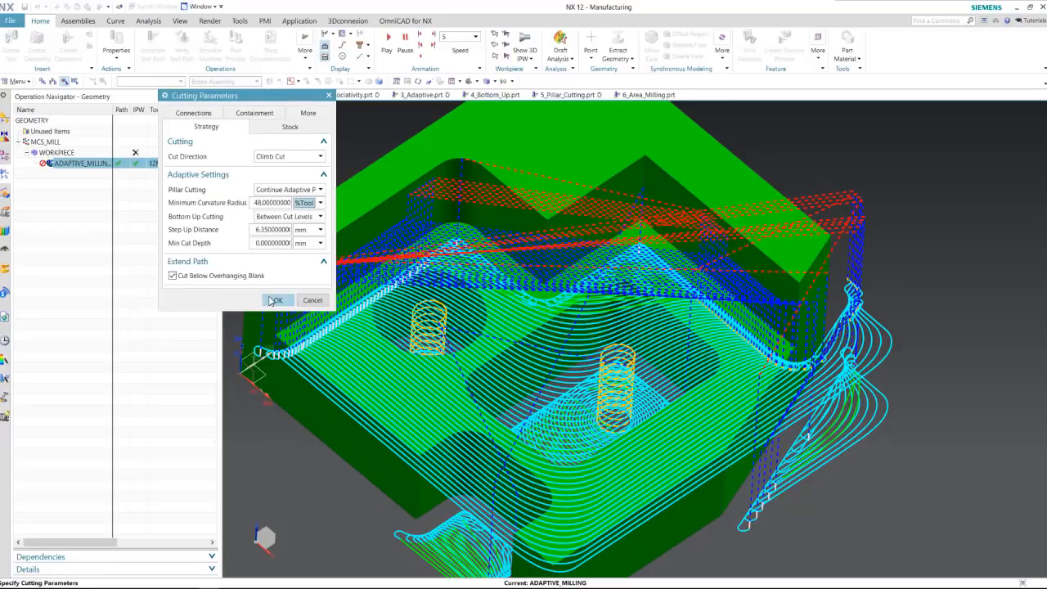
{"action": "left_click", "coordinate": [274, 301]}
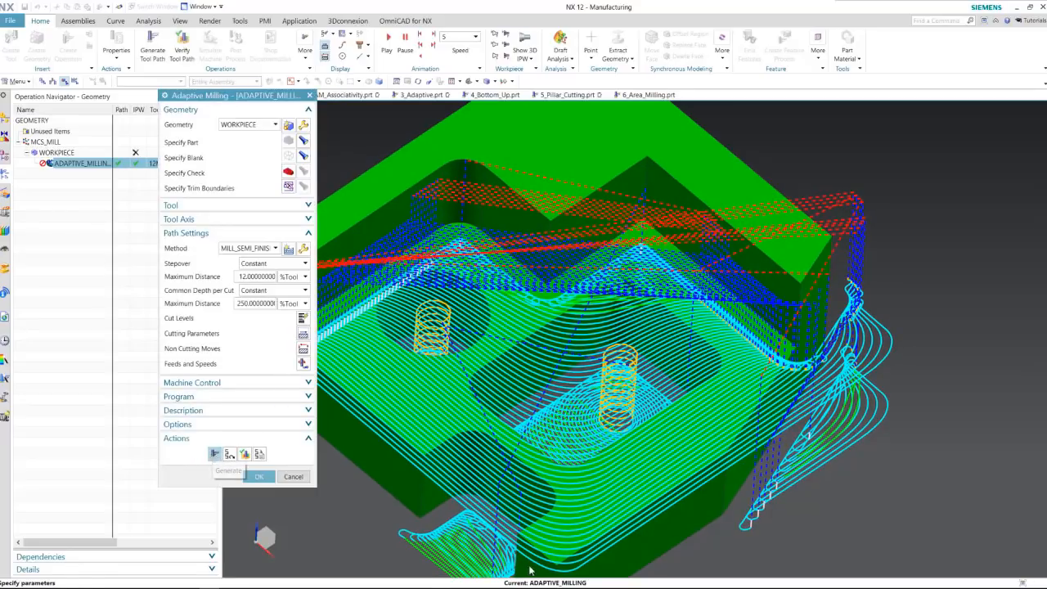
{"action": "left_click", "coordinate": [214, 454]}
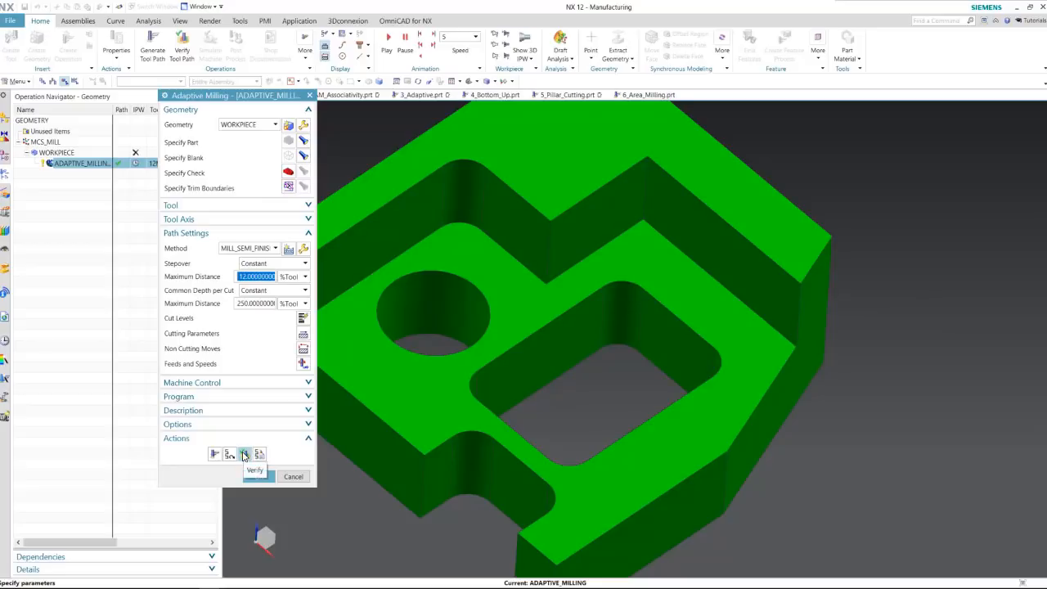
Step: Verify the regenerated tool path by playing its 3D Dynamic material removal with the animation speed raised to 9
{"action": "left_click", "coordinate": [245, 455]}
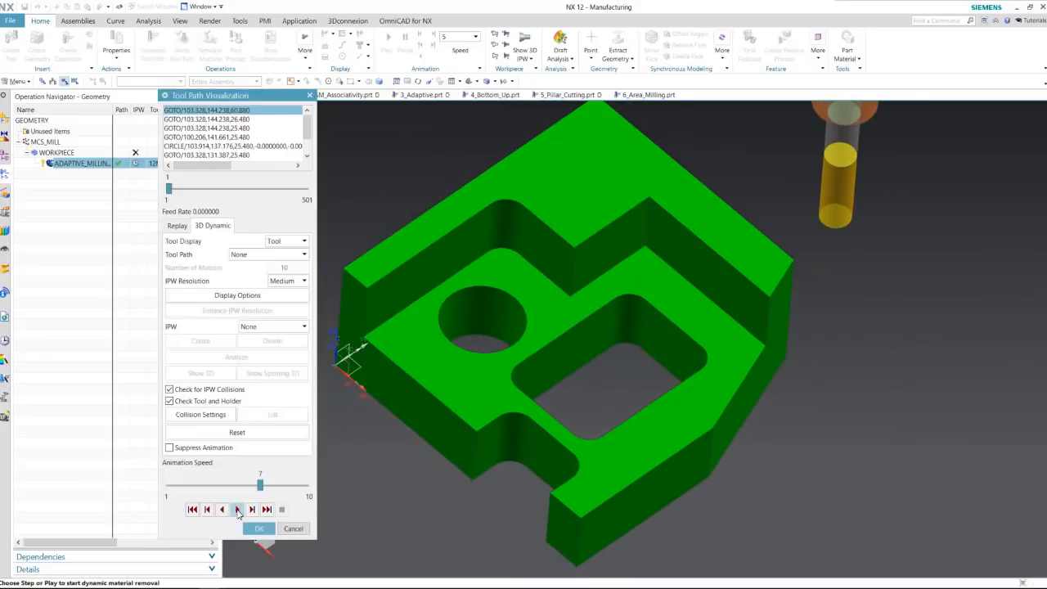
{"action": "left_click", "coordinate": [237, 509]}
{"action": "left_click", "coordinate": [300, 487]}
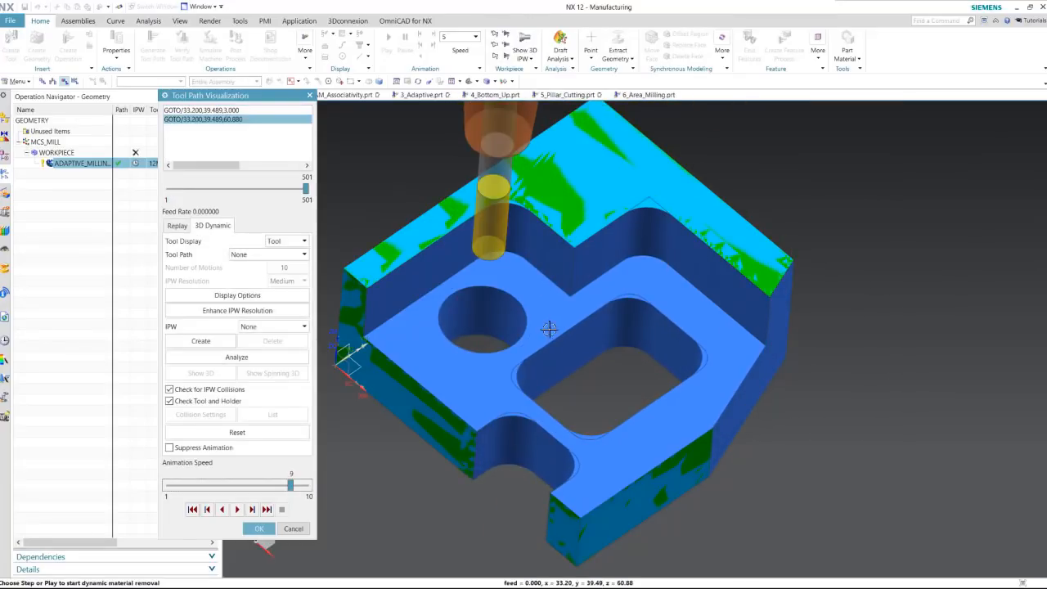
{"action": "left_click", "coordinate": [259, 529]}
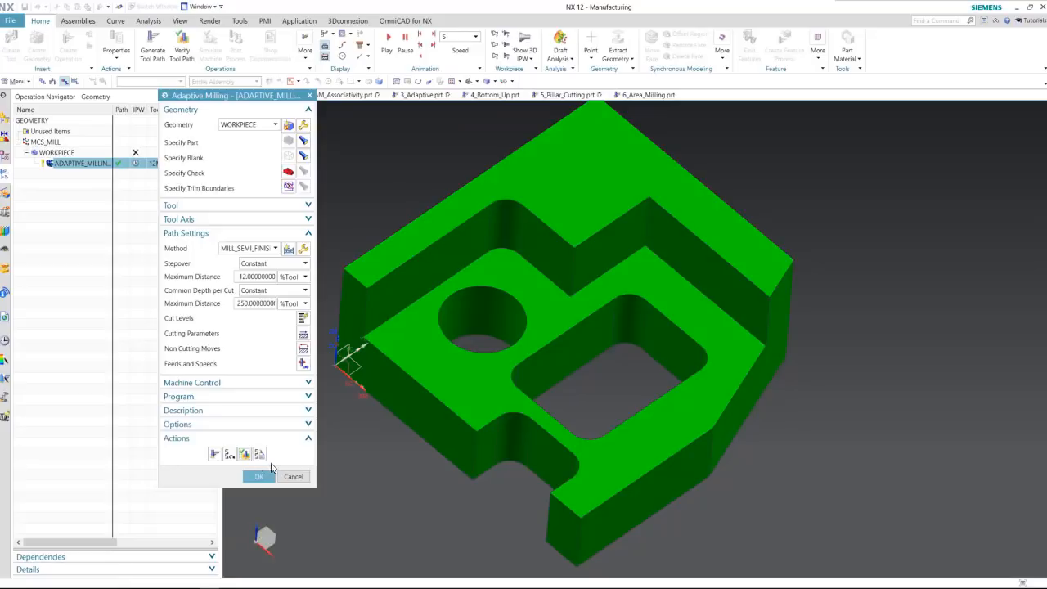
Step: Display the regenerated tool path to examine its corners, discard the operation's changes, and reopen the operation briefly before closing it
{"action": "left_click", "coordinate": [229, 454]}
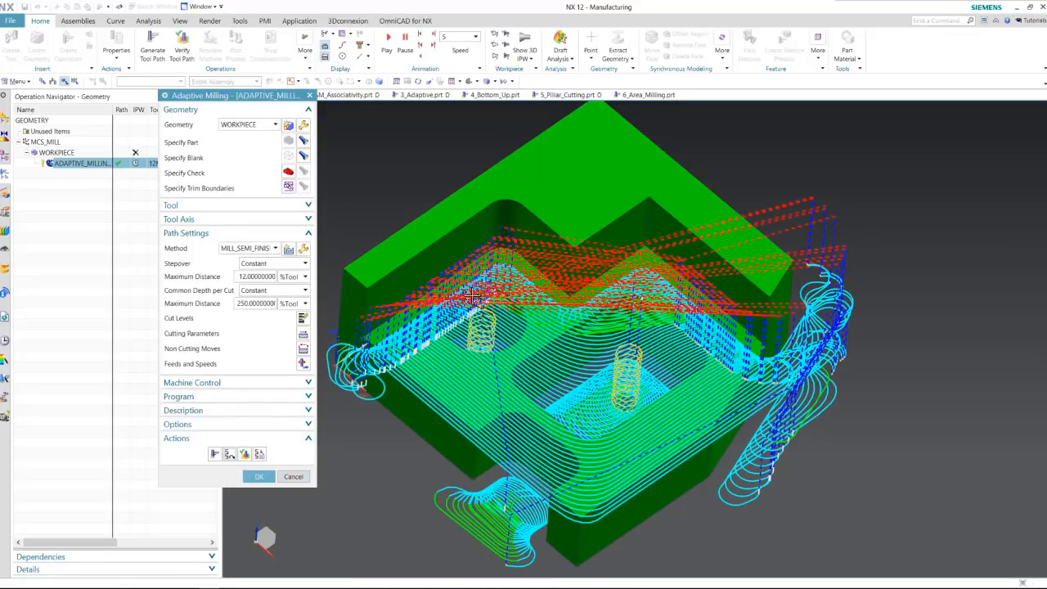
{"action": "left_click", "coordinate": [294, 476]}
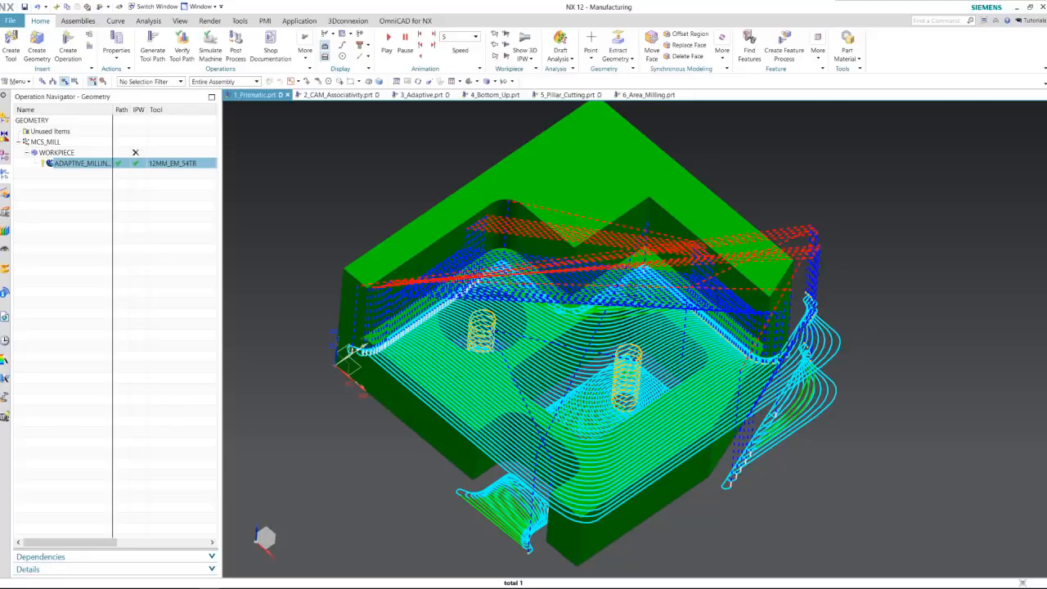
{"action": "double_click", "coordinate": [82, 164]}
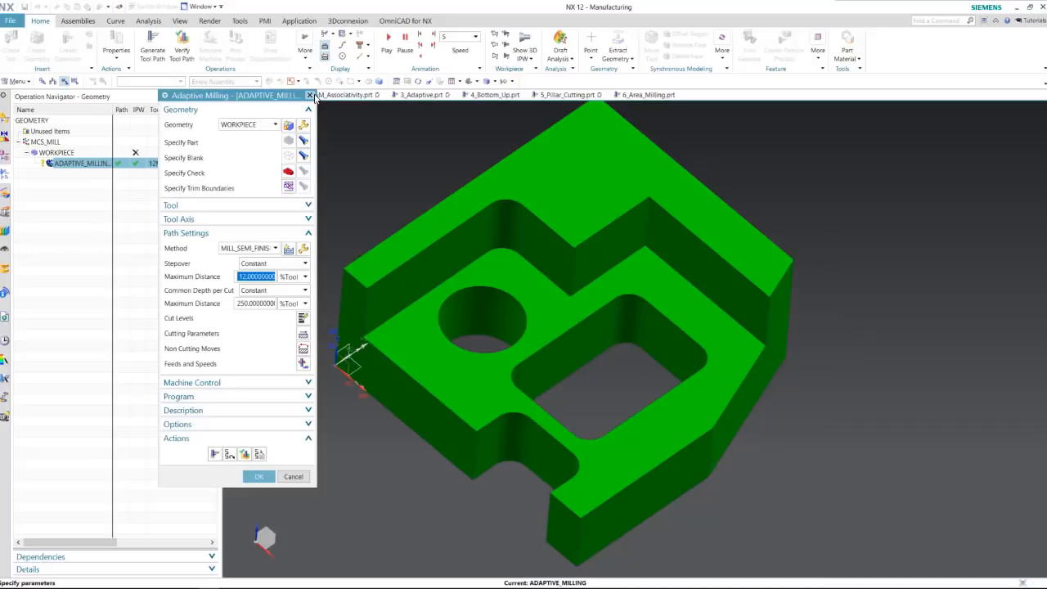
{"action": "left_click", "coordinate": [309, 95]}
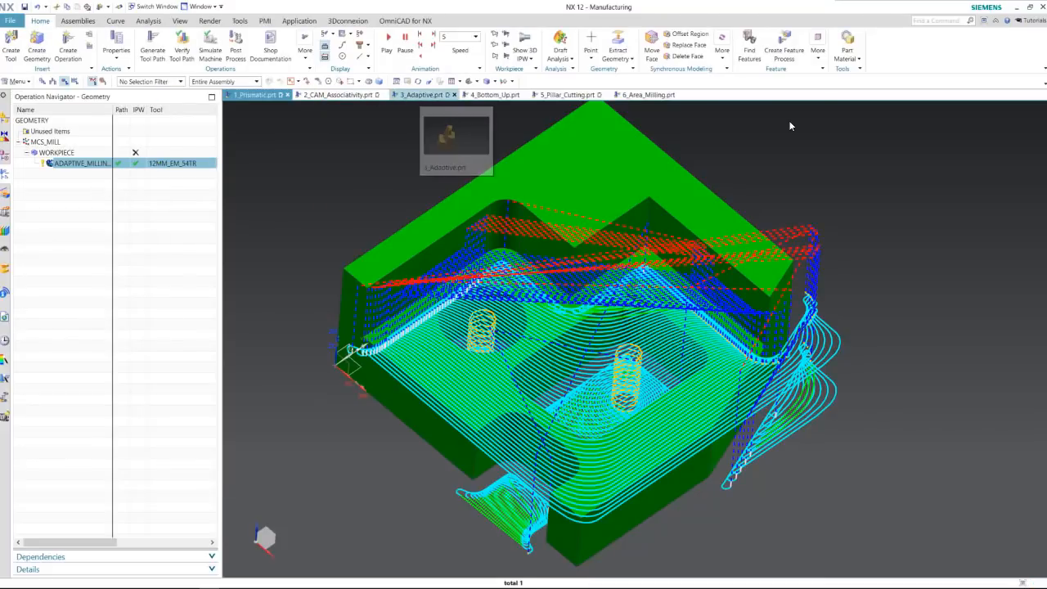
Step: Switch to 3_Adaptive.prt, open the ADAPTIVE_BOTTOM_UP adaptive milling operation, and review the dimensions of its 16MM_BULLNOSE tool
{"action": "left_click", "coordinate": [421, 96]}
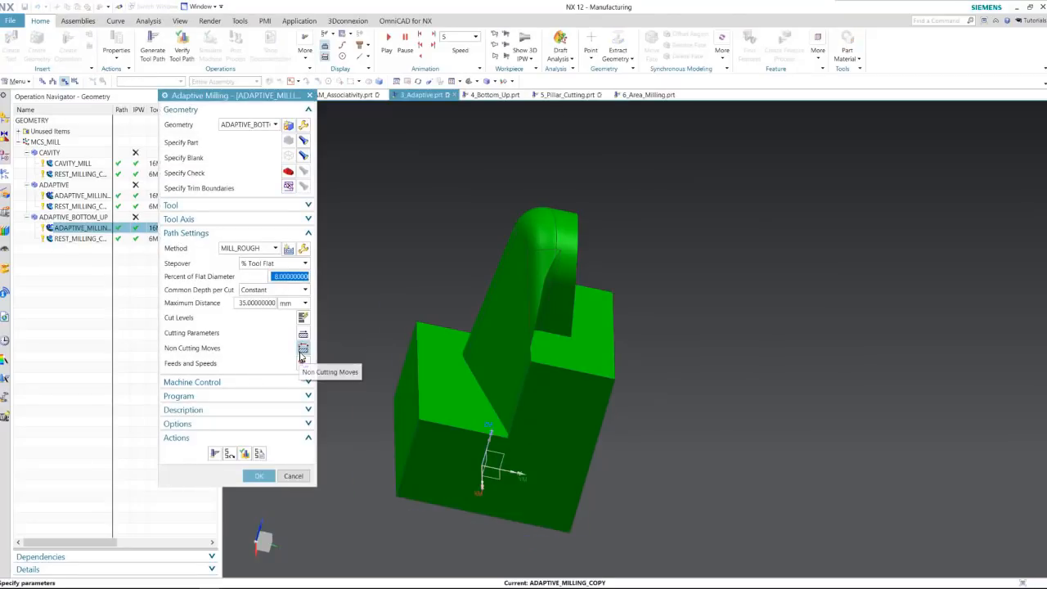
{"action": "left_click", "coordinate": [301, 205]}
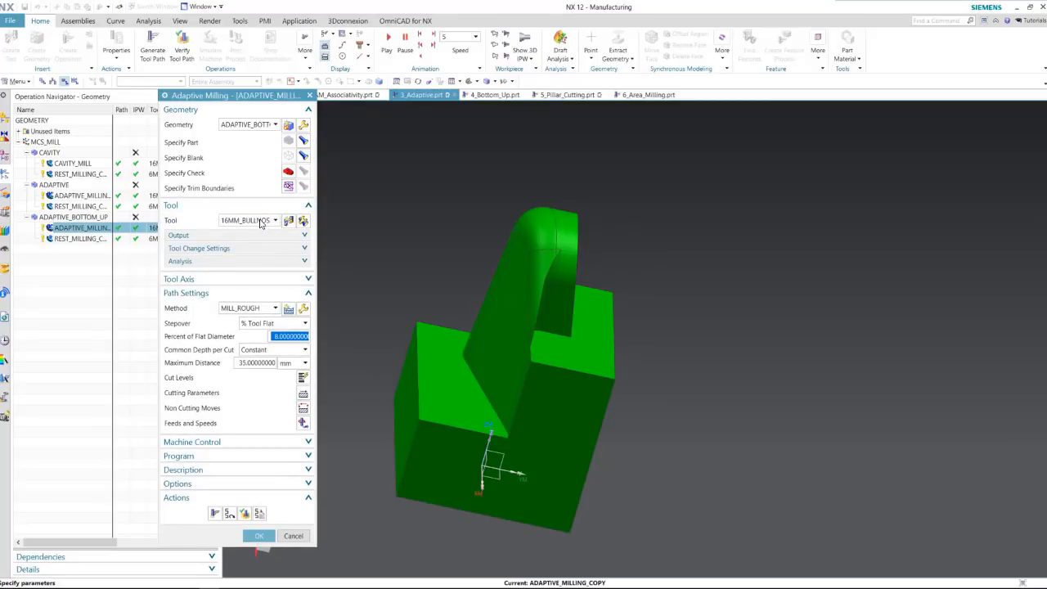
{"action": "left_click", "coordinate": [272, 223]}
{"action": "left_click", "coordinate": [272, 246]}
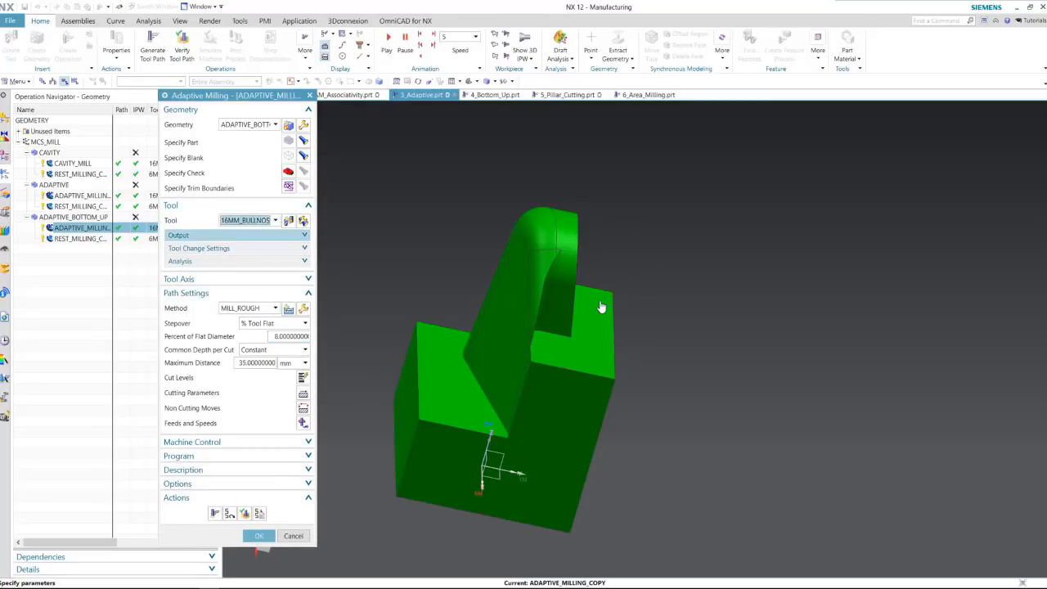
{"action": "left_click", "coordinate": [271, 236]}
{"action": "left_click", "coordinate": [290, 236]}
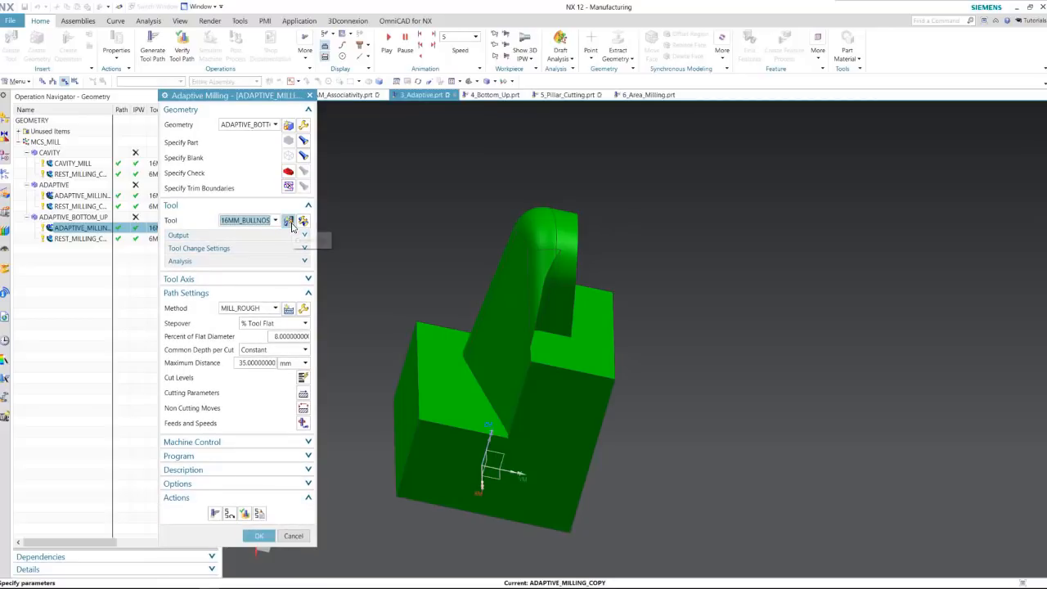
{"action": "left_click", "coordinate": [289, 221]}
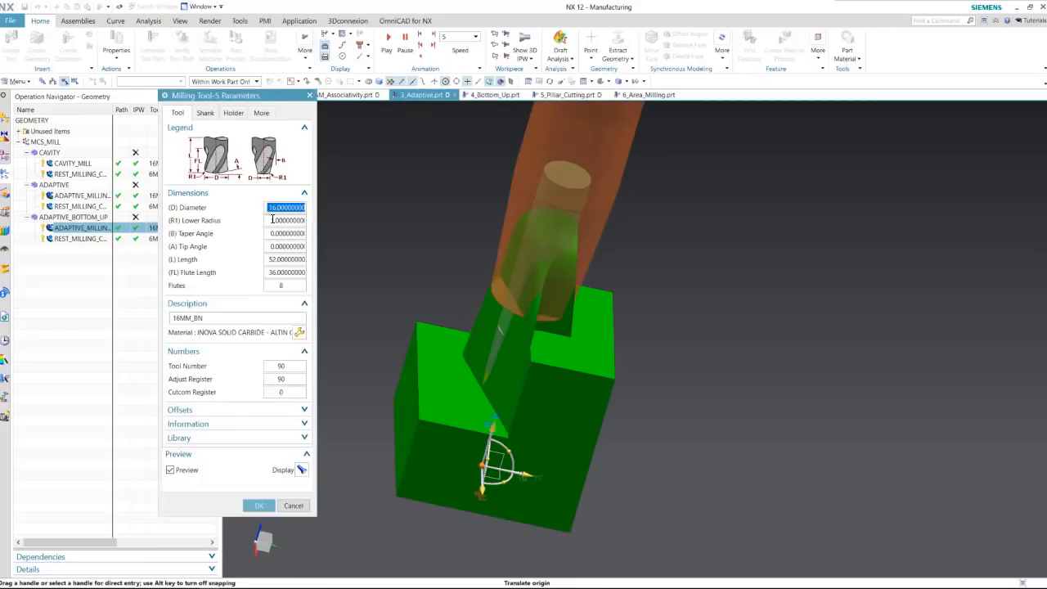
{"action": "left_click", "coordinate": [259, 505]}
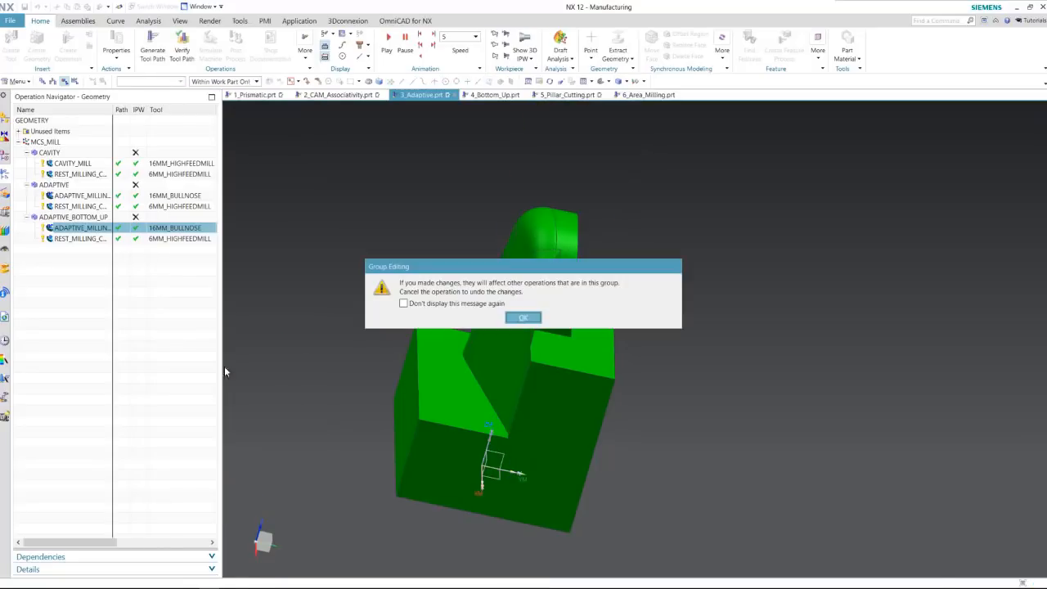
{"action": "left_click", "coordinate": [515, 318]}
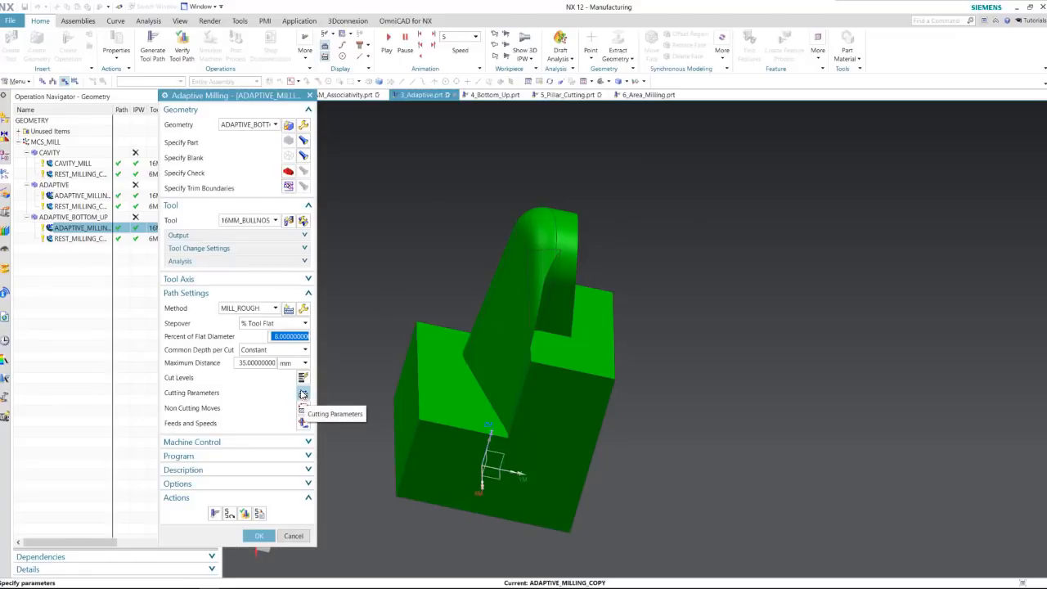
Step: Review the Step Up Distance and Min Cut Depth in the bottom-up operation's cutting strategy, then close the operation
{"action": "left_click", "coordinate": [304, 389]}
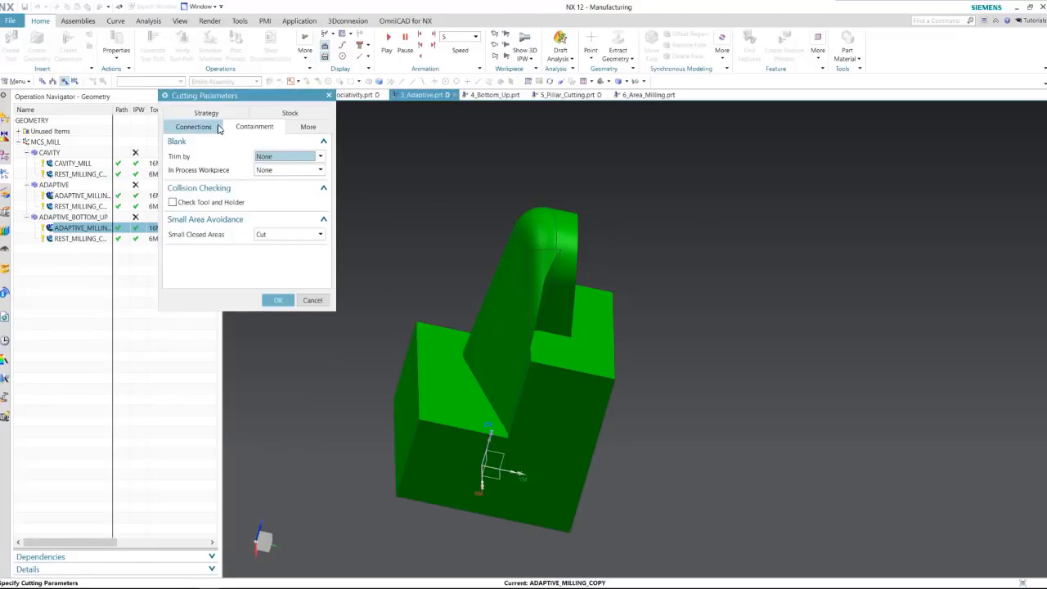
{"action": "left_click", "coordinate": [209, 112]}
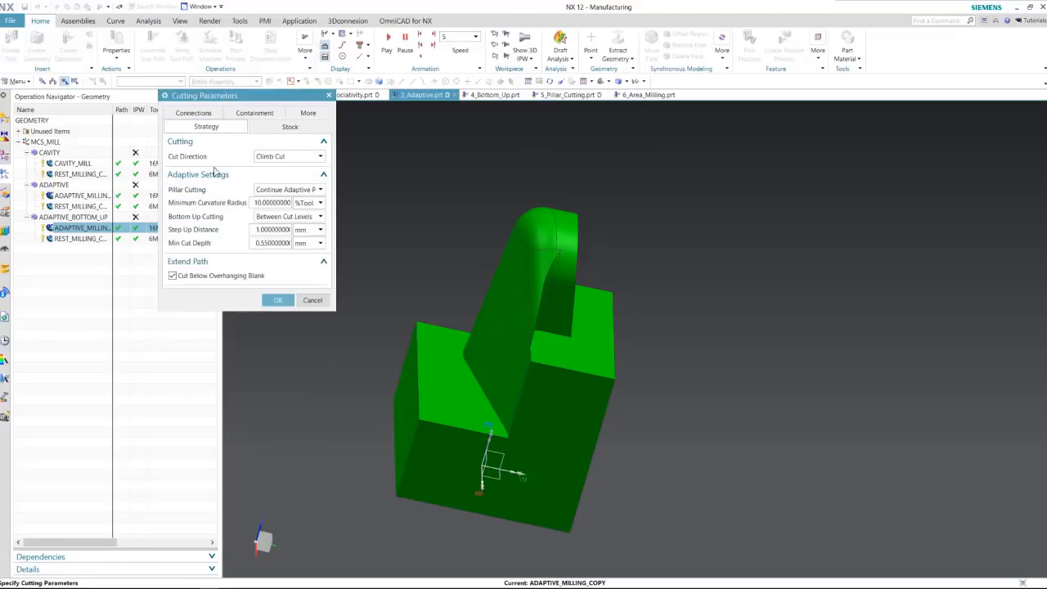
{"action": "mouse_move", "coordinate": [205, 231]}
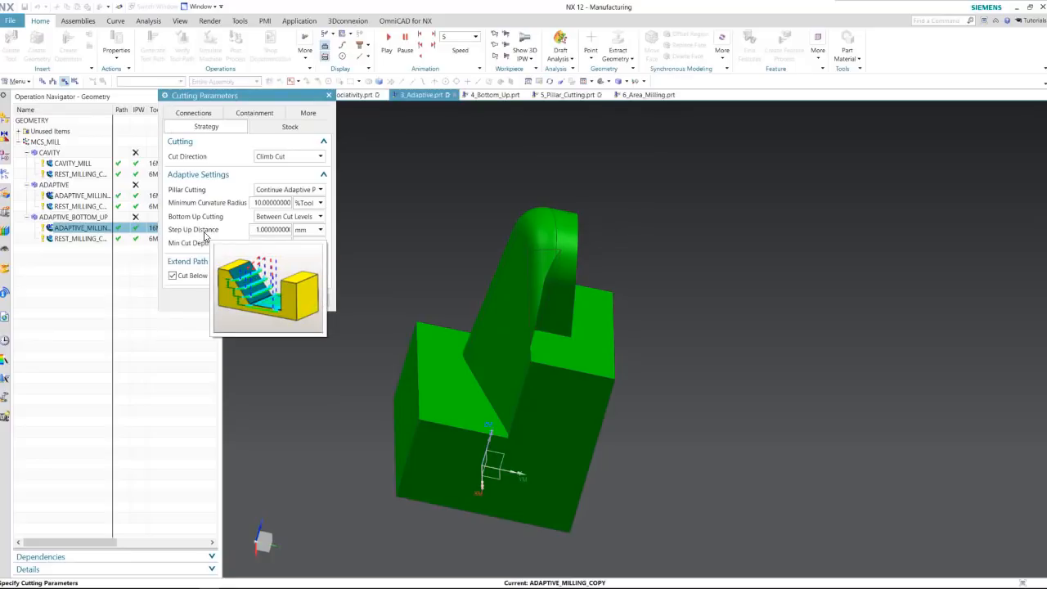
{"action": "left_click", "coordinate": [276, 232]}
{"action": "middle_click_drag", "start_coordinate": [609, 290], "coordinate": [605, 255]}
{"action": "mouse_move", "coordinate": [196, 247]}
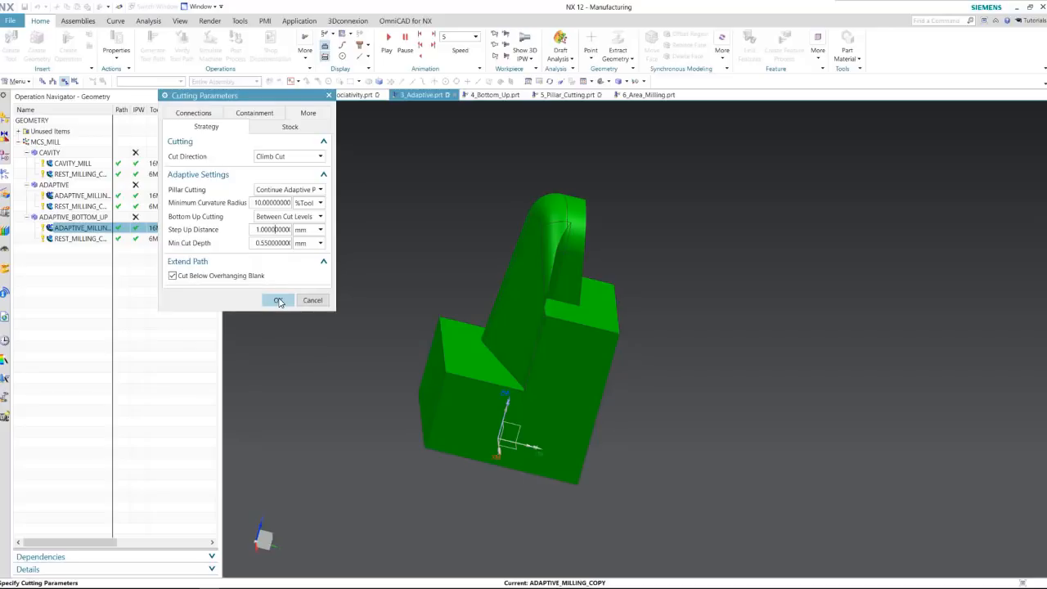
{"action": "middle_click", "coordinate": [614, 378]}
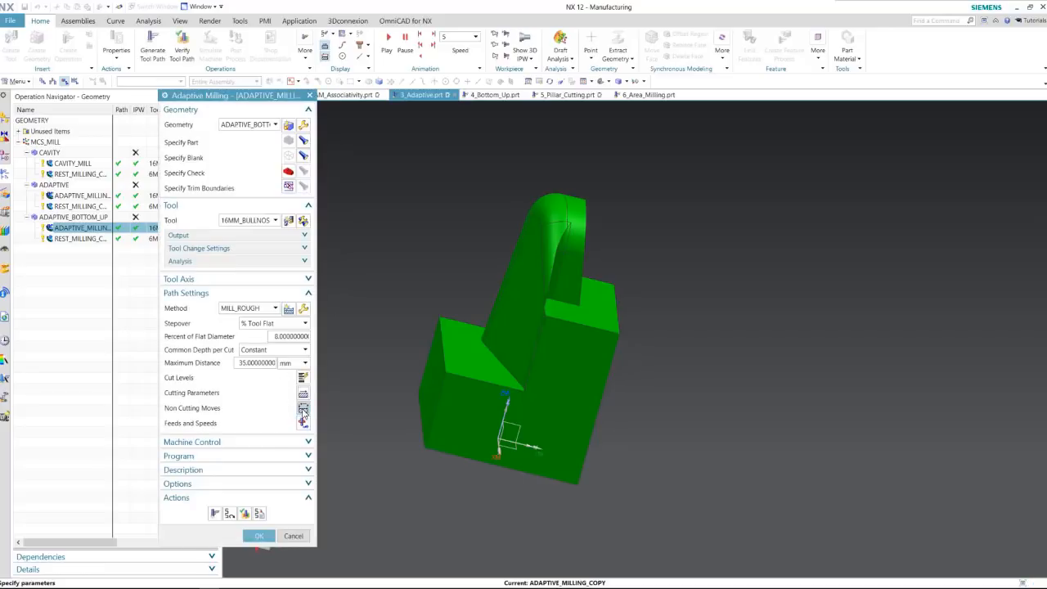
{"action": "left_click", "coordinate": [258, 535]}
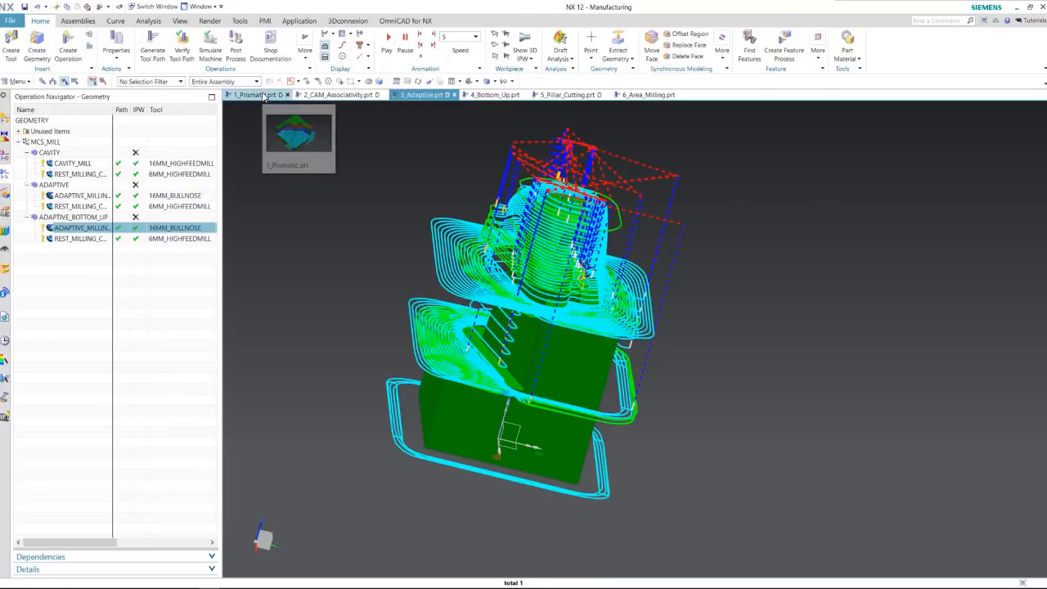
Step: In 1_Prismatic.prt, enable custom feed and speed for the adaptive operation's closed-area engage, with the speed at 80 % of spindle speed
{"action": "left_click", "coordinate": [264, 95]}
{"action": "double_click", "coordinate": [84, 166]}
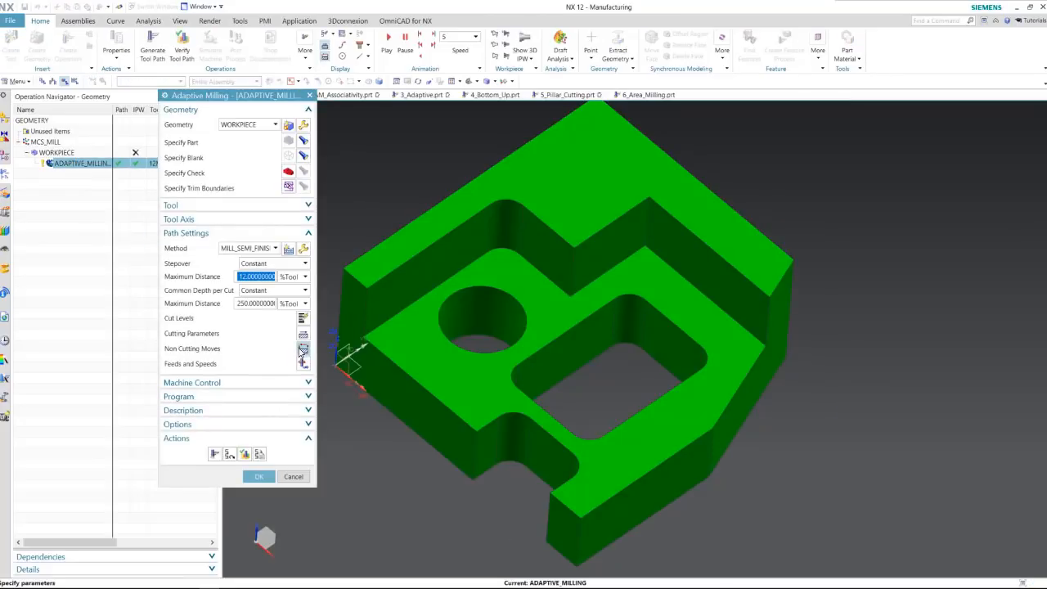
{"action": "left_click", "coordinate": [302, 348]}
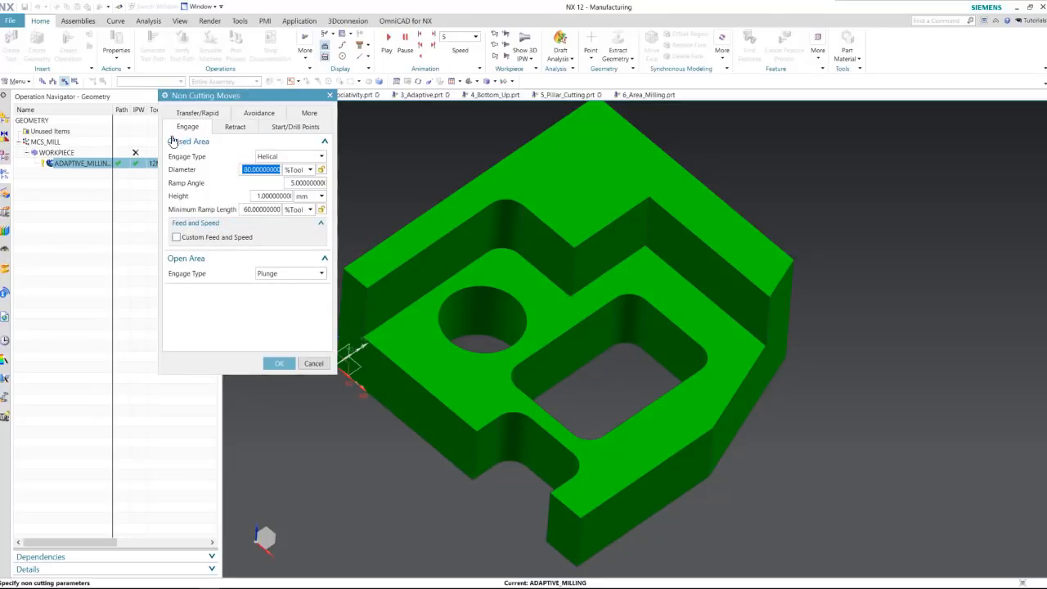
{"action": "left_click", "coordinate": [175, 237]}
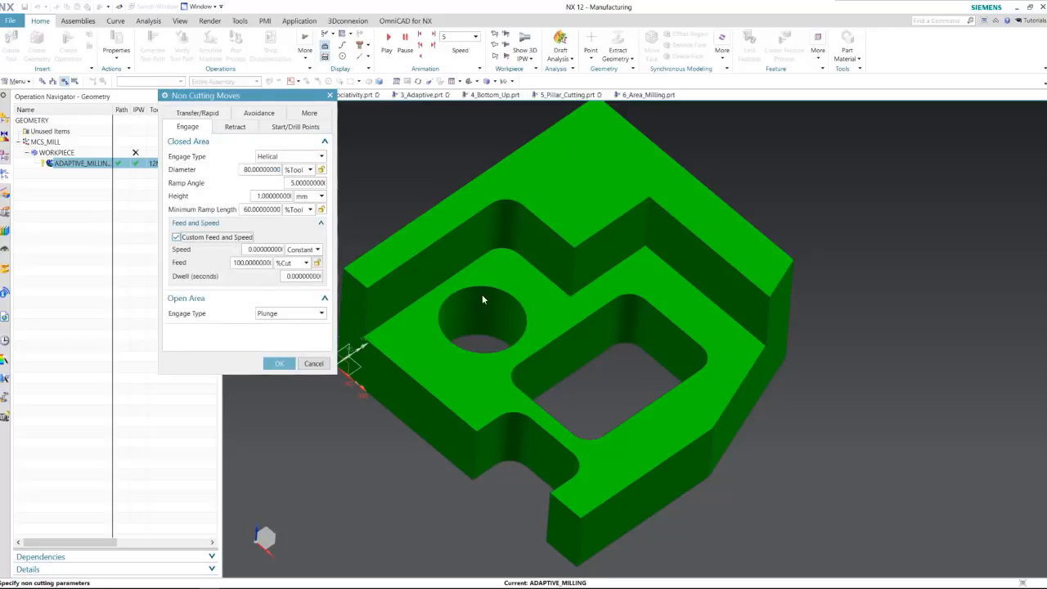
{"action": "left_click", "coordinate": [302, 249]}
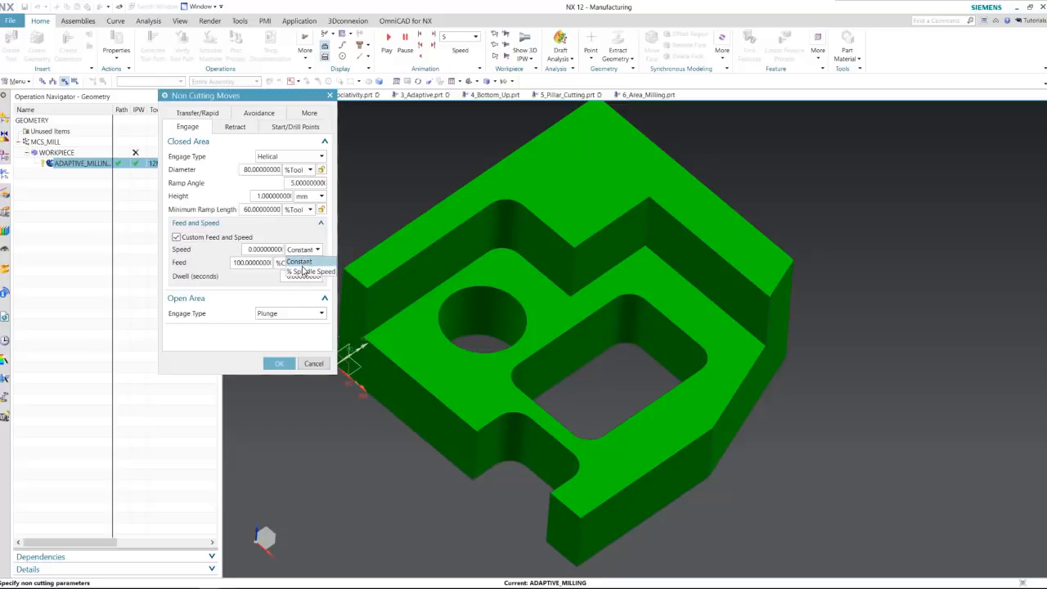
{"action": "left_click", "coordinate": [309, 271]}
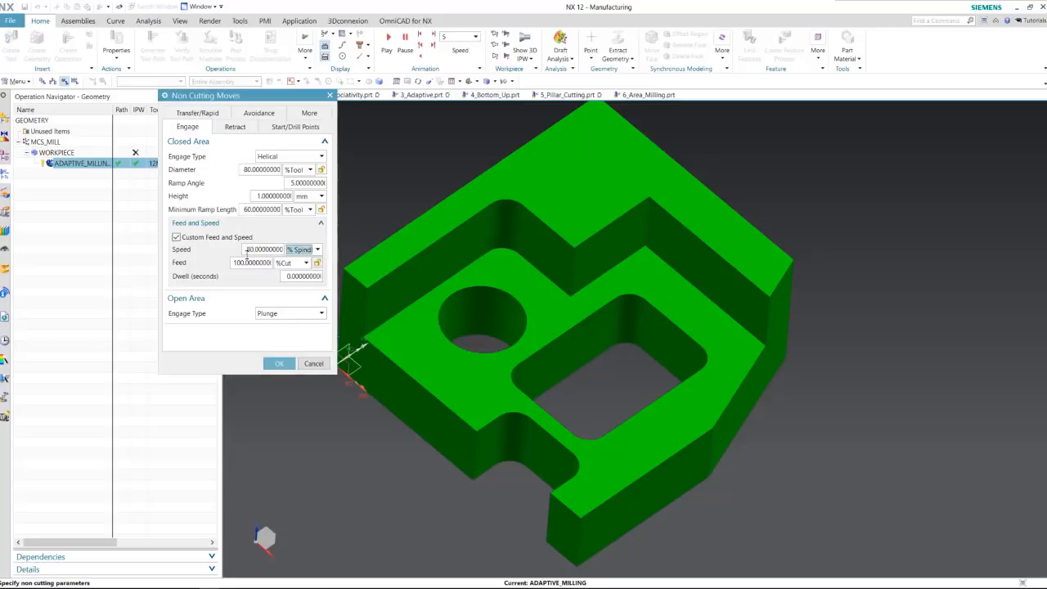
Step: Set the closed-area engage feed to 70 %Cut and the dwell to 1 second, and accept the operation's changes
{"action": "left_click", "coordinate": [297, 264]}
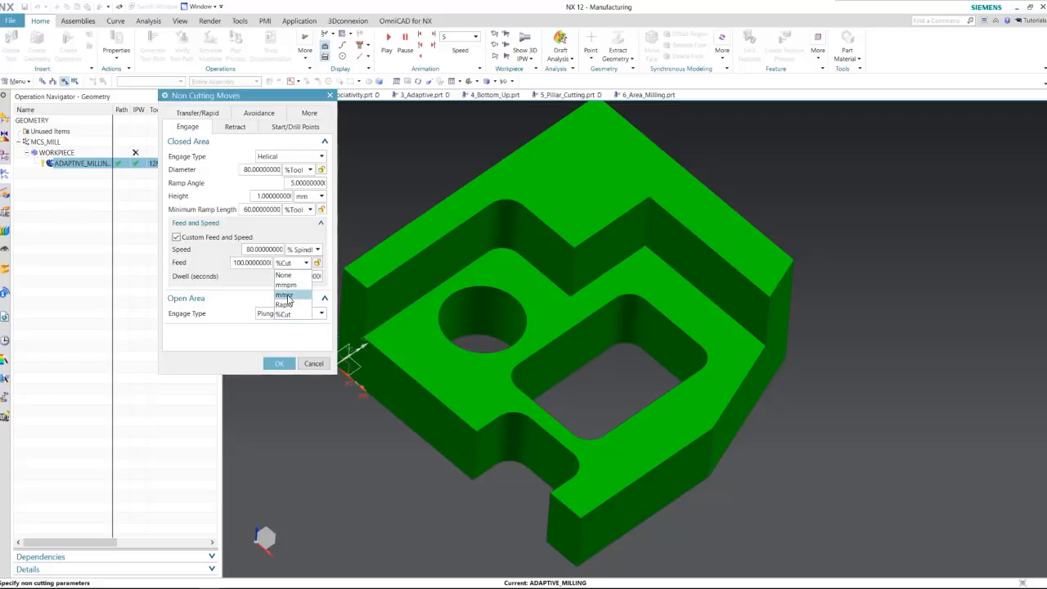
{"action": "left_click", "coordinate": [566, 327]}
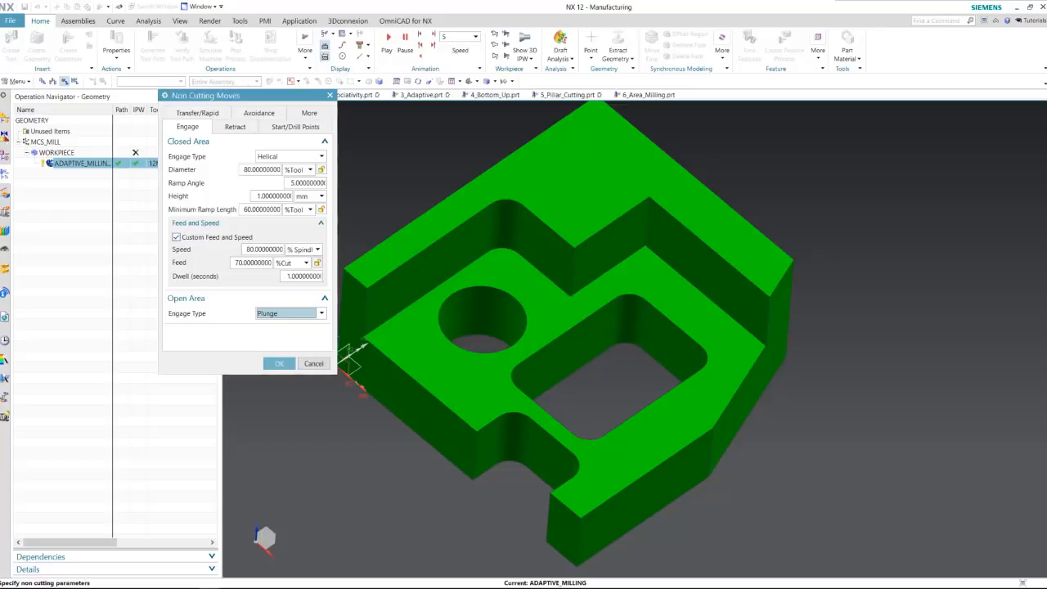
{"action": "left_click", "coordinate": [261, 170]}
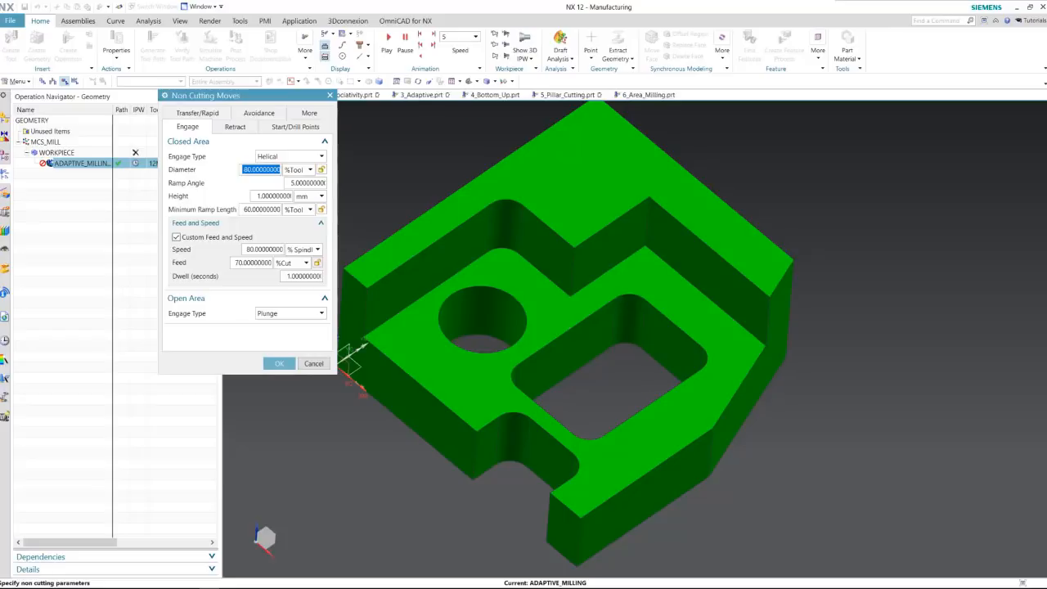
{"action": "left_click", "coordinate": [278, 363]}
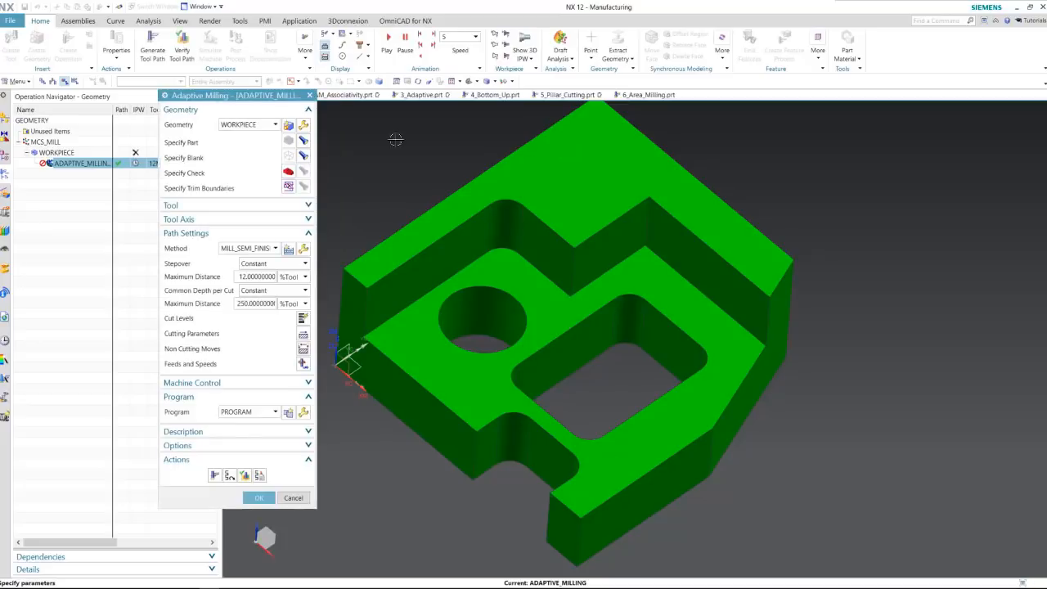
{"action": "left_click", "coordinate": [256, 498]}
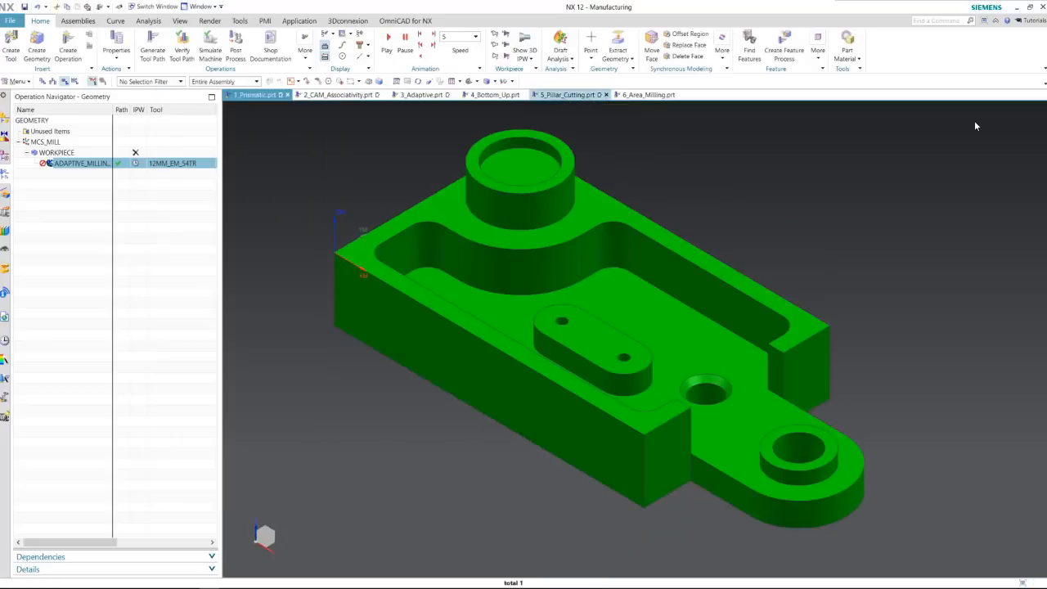
Step: In 5_Pillar_Cutting.prt, verify the first adaptive operation by playing its 3D Dynamic material removal, slowing the animation speed to 1
{"action": "double_click", "coordinate": [82, 164]}
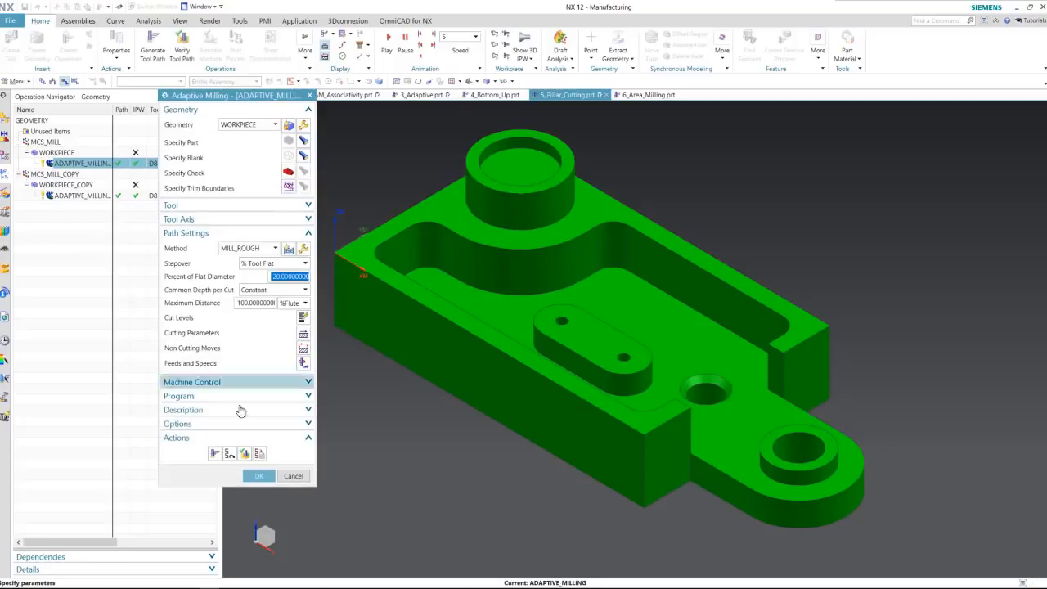
{"action": "left_click", "coordinate": [243, 453]}
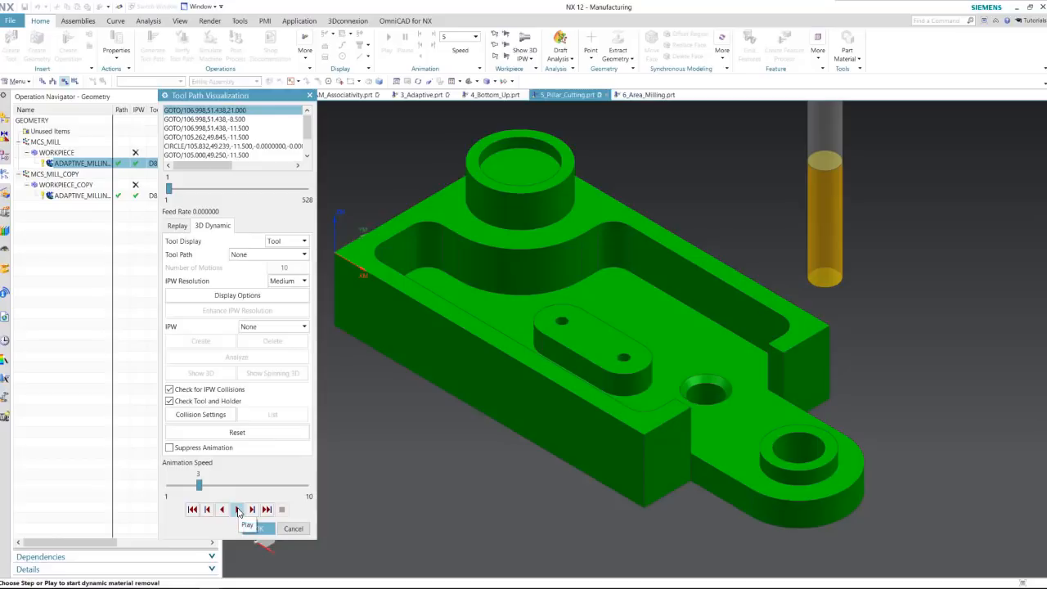
{"action": "left_click", "coordinate": [238, 510]}
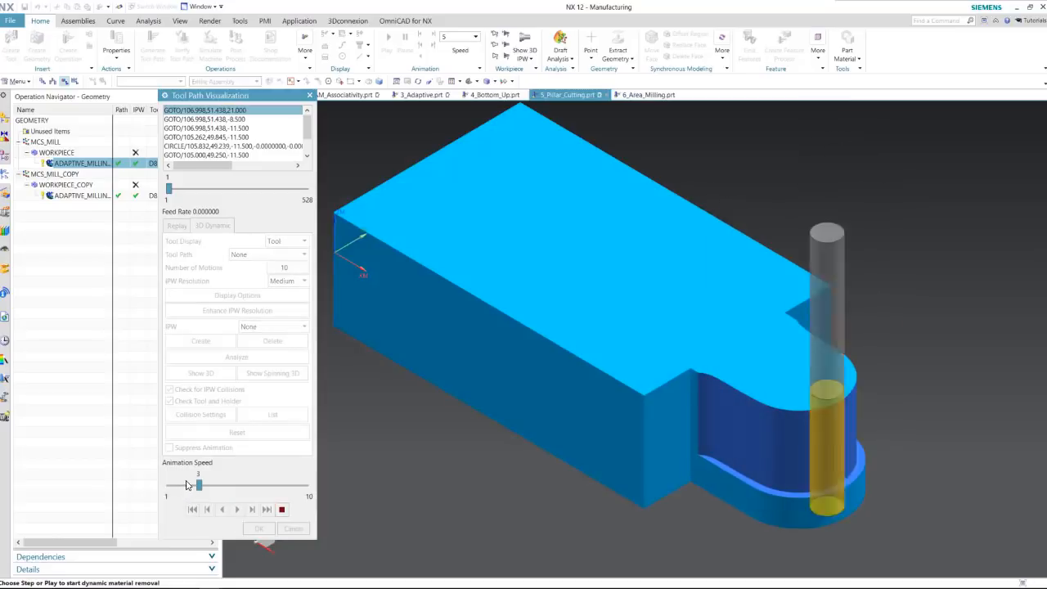
{"action": "left_click", "coordinate": [246, 488]}
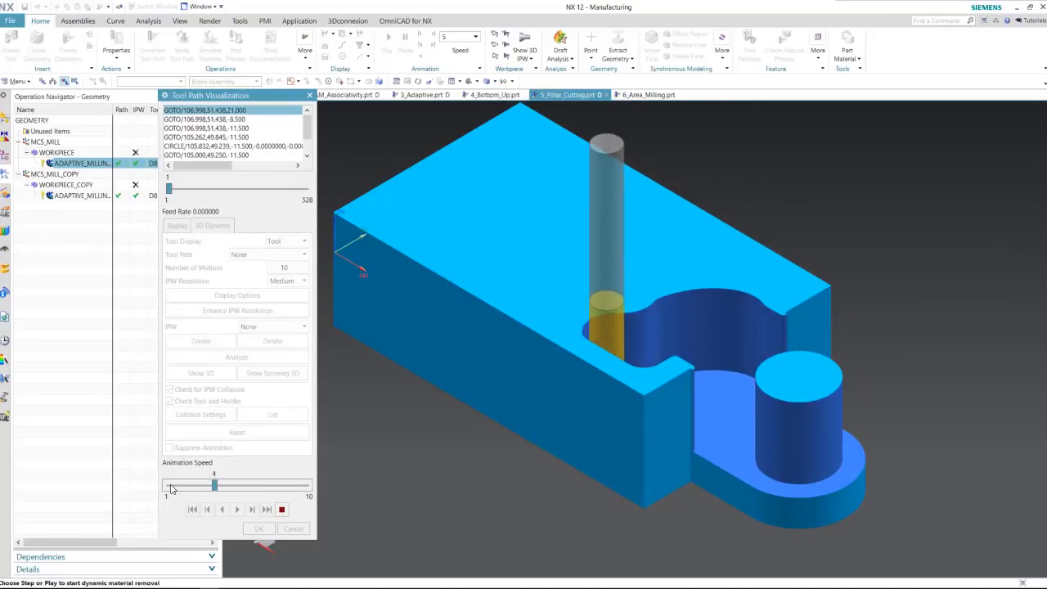
{"action": "left_click", "coordinate": [171, 488]}
{"action": "left_click", "coordinate": [171, 488]}
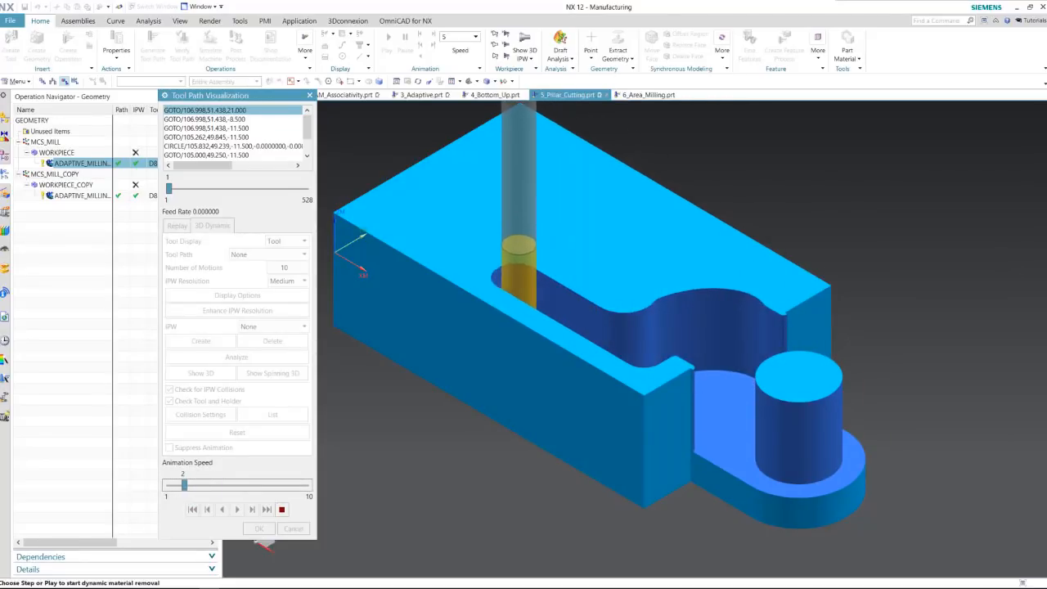
{"action": "left_click", "coordinate": [203, 489]}
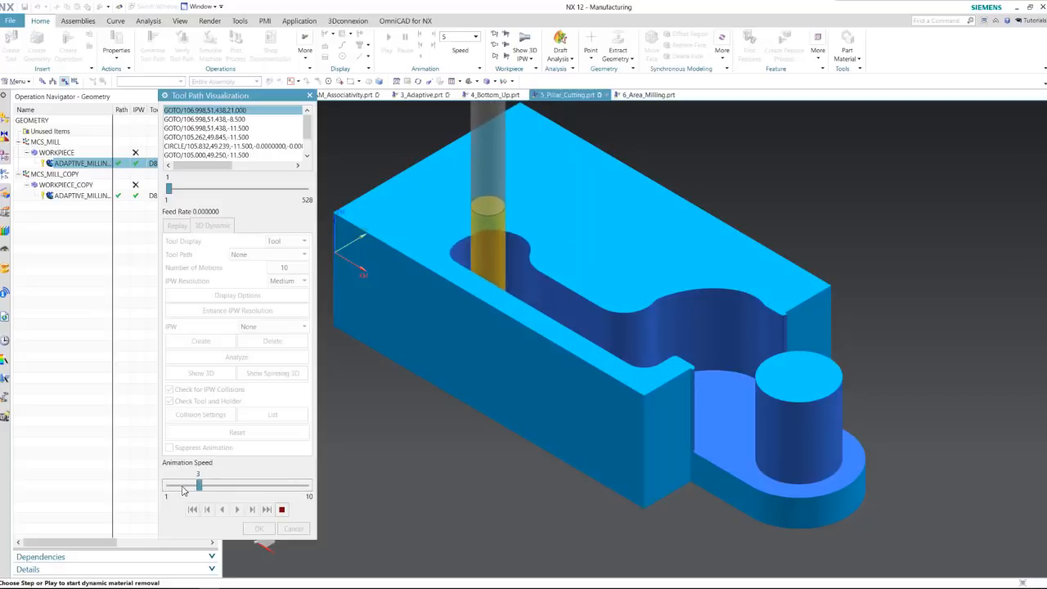
{"action": "left_click", "coordinate": [177, 488]}
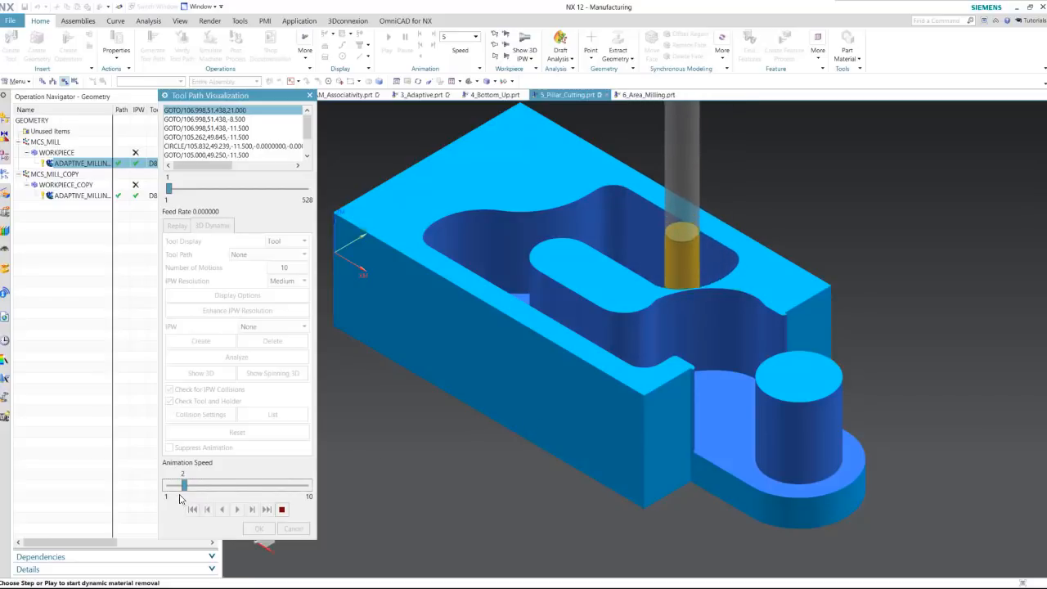
{"action": "left_click_drag", "start_coordinate": [184, 485], "coordinate": [169, 485]}
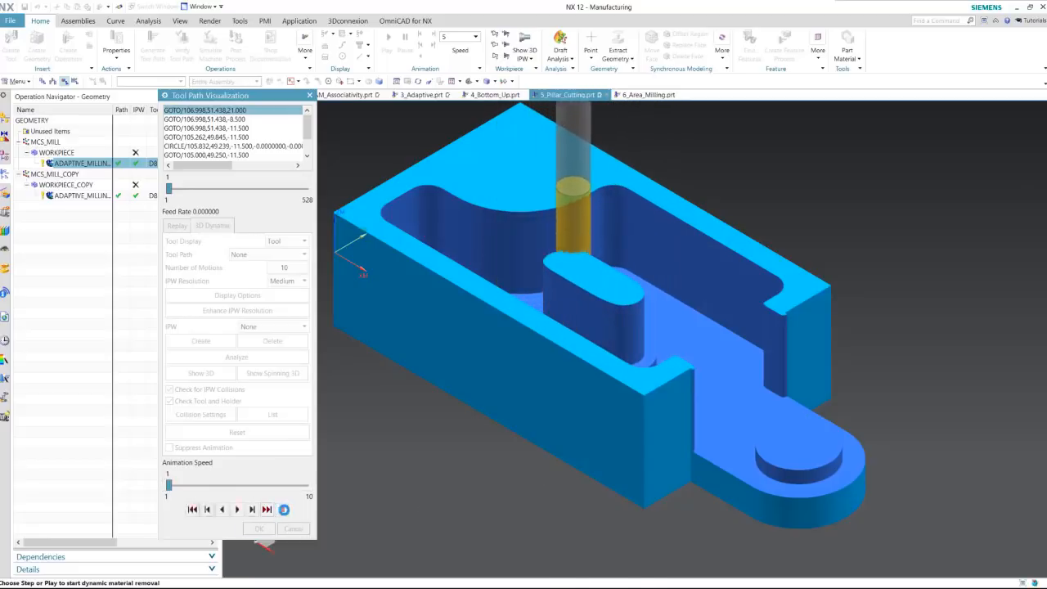
{"action": "left_click", "coordinate": [281, 511]}
{"action": "left_click", "coordinate": [260, 529]}
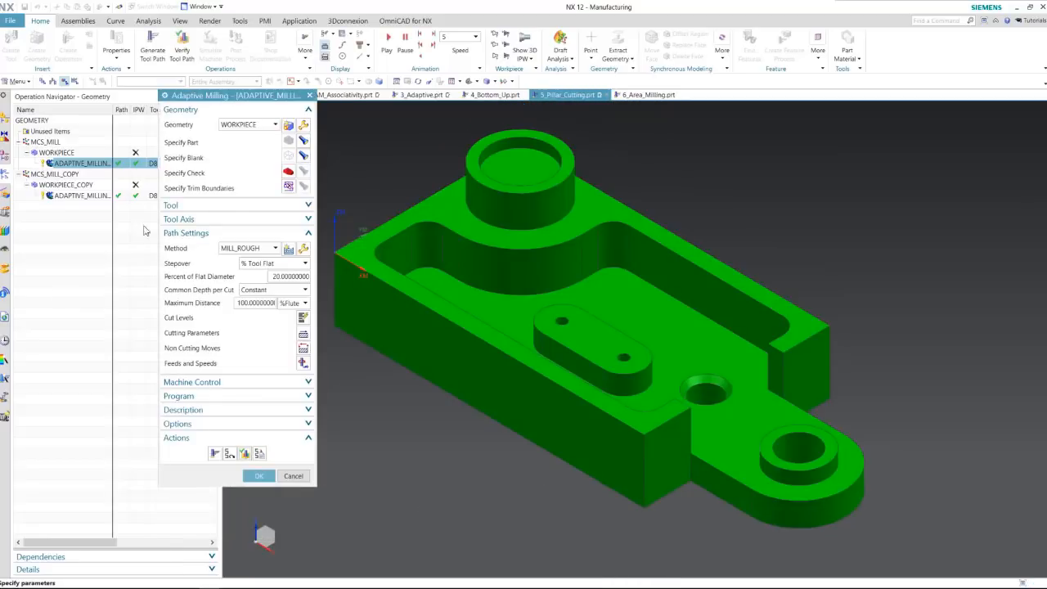
{"action": "left_click", "coordinate": [258, 476]}
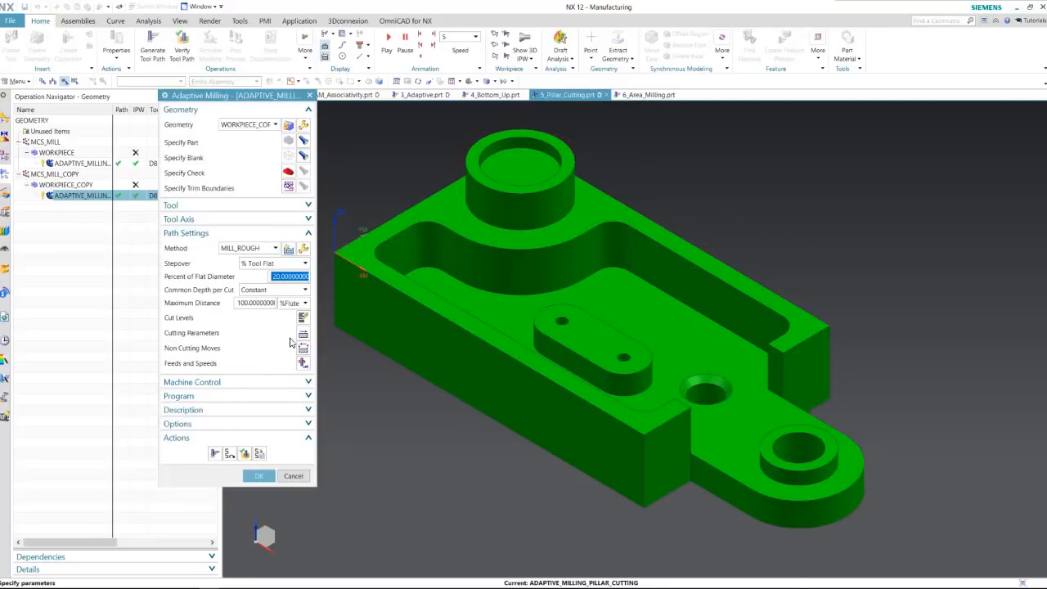
Step: Review the pillar cutting choices in the second adaptive operation's cutting strategy, keeping Cut with Helical Motion, and accept the cutting parameters
{"action": "left_click", "coordinate": [303, 336]}
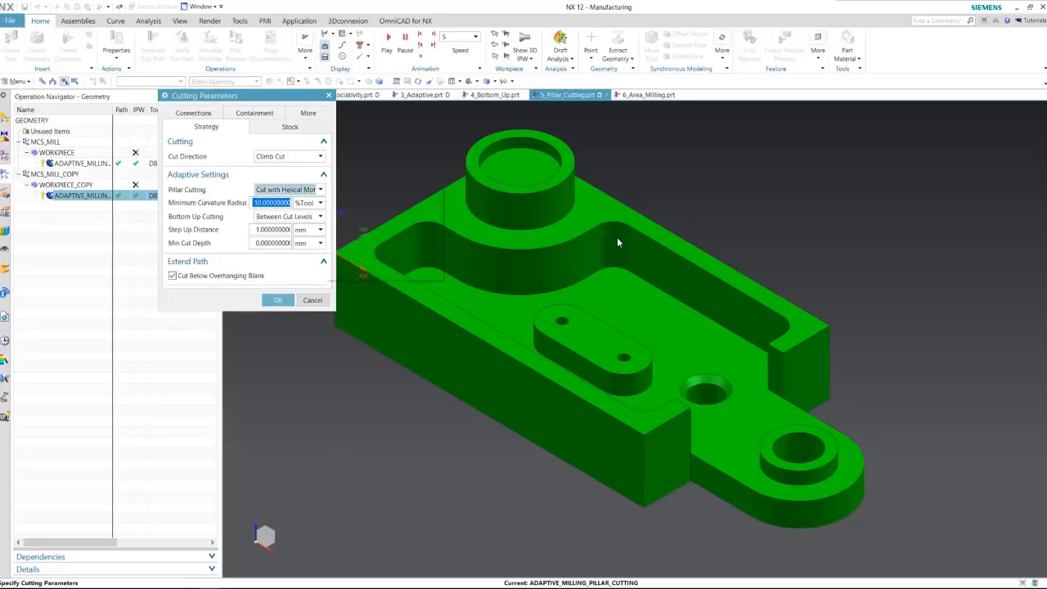
{"action": "left_click", "coordinate": [284, 191]}
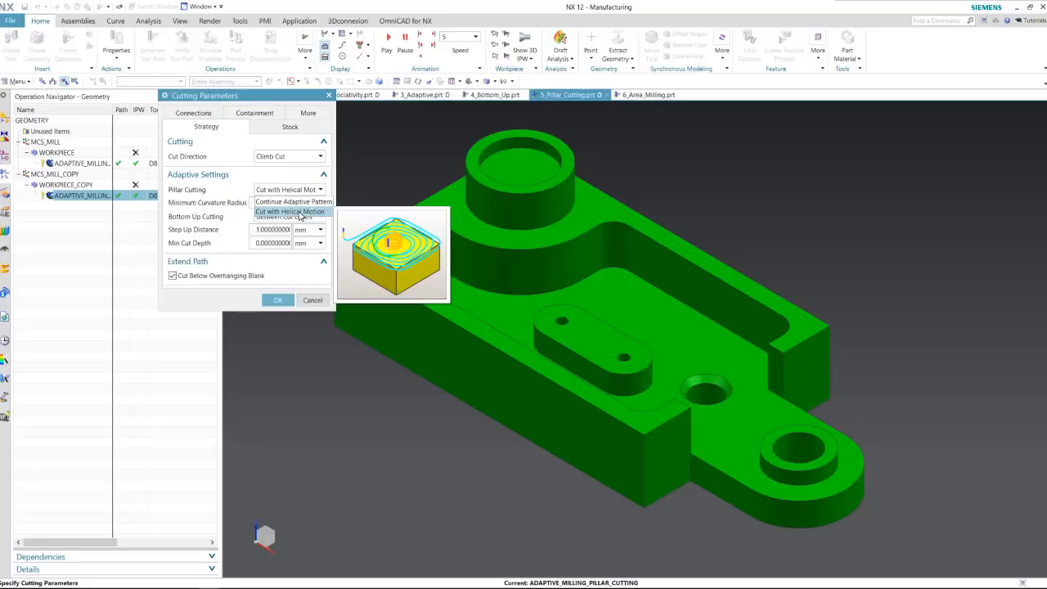
{"action": "left_click", "coordinate": [293, 212]}
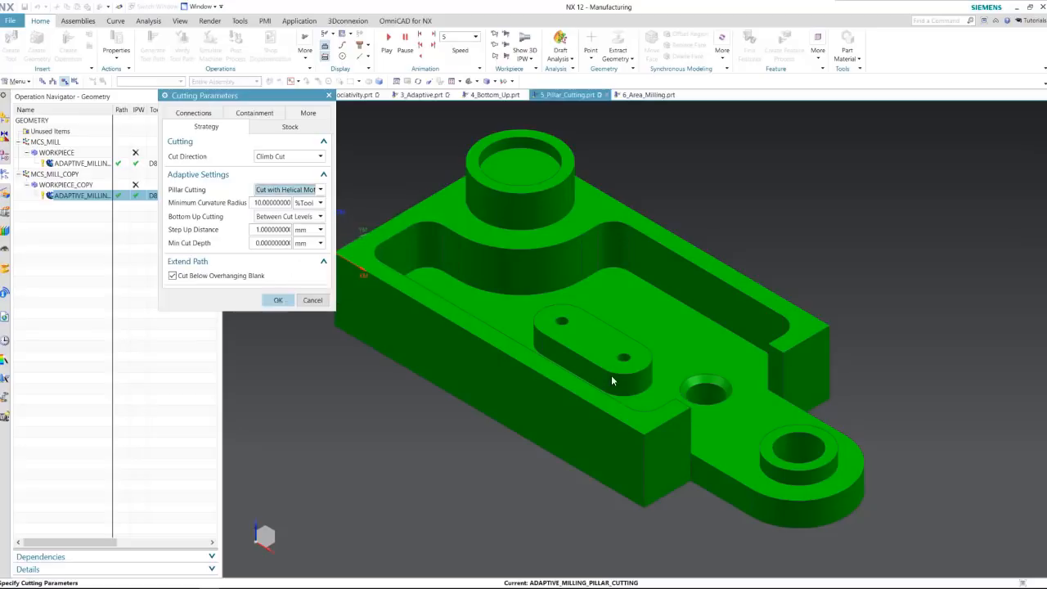
{"action": "left_click", "coordinate": [277, 300]}
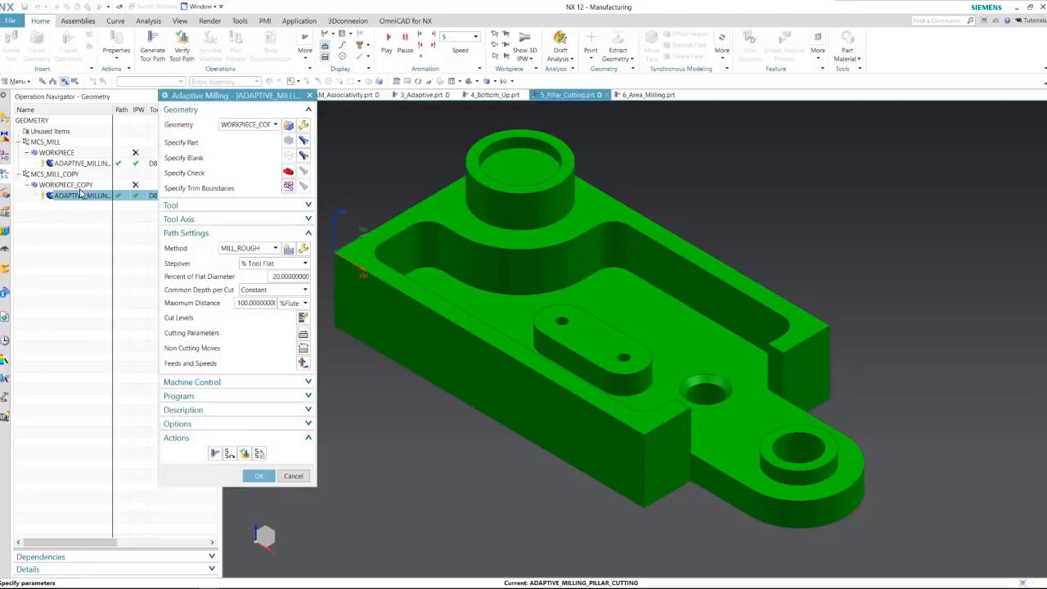
{"action": "left_click", "coordinate": [259, 476]}
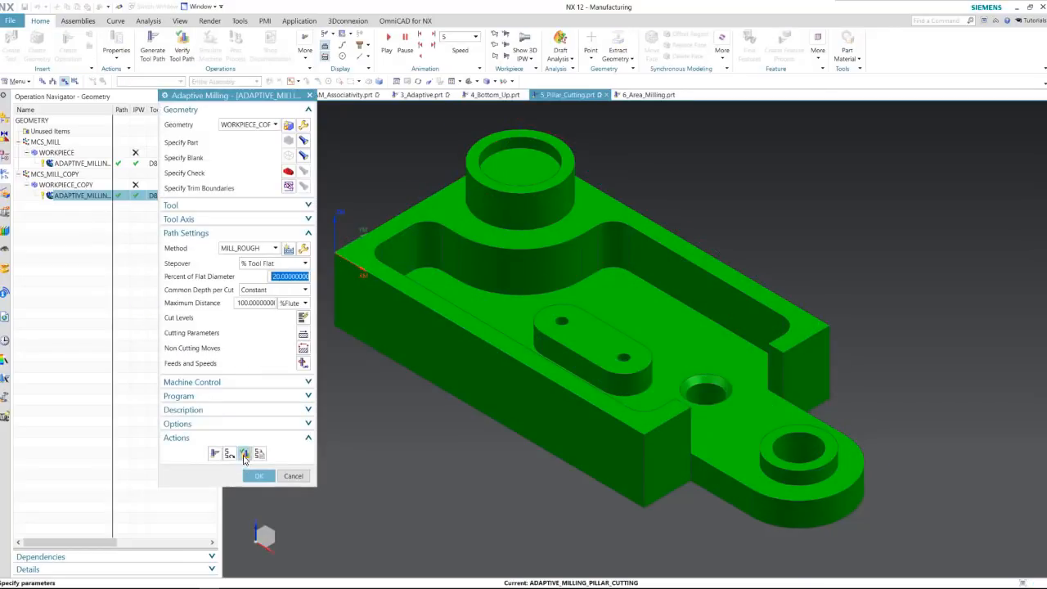
Step: Verify the helical pillar cutting operation with 3D Dynamic playback, raising the animation speed to 5 and slowing it to 2 for the pillars
{"action": "left_click", "coordinate": [243, 451]}
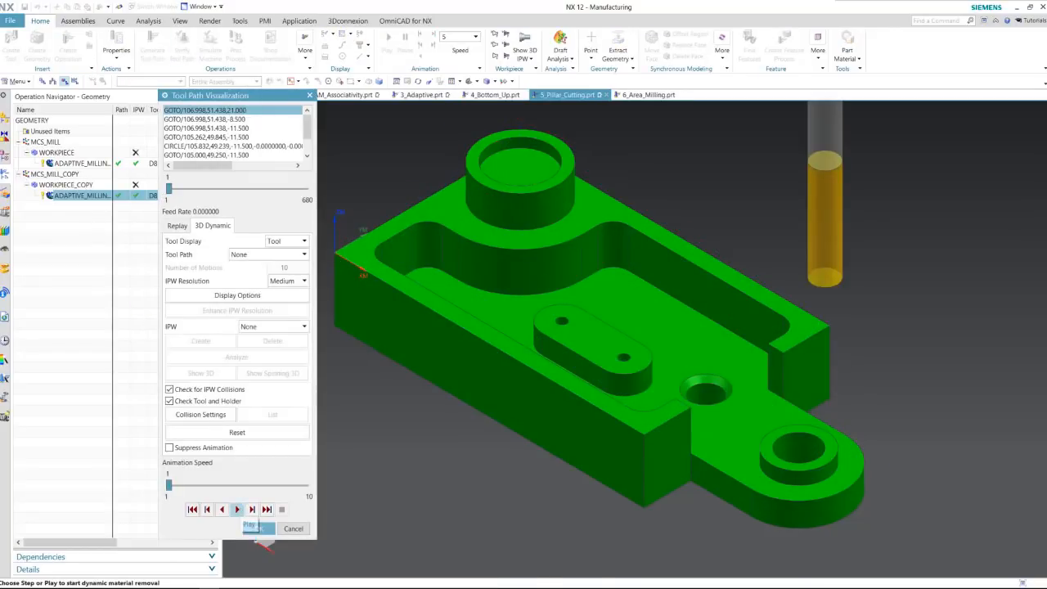
{"action": "left_click", "coordinate": [237, 508]}
{"action": "left_click_drag", "start_coordinate": [168, 485], "coordinate": [200, 486]}
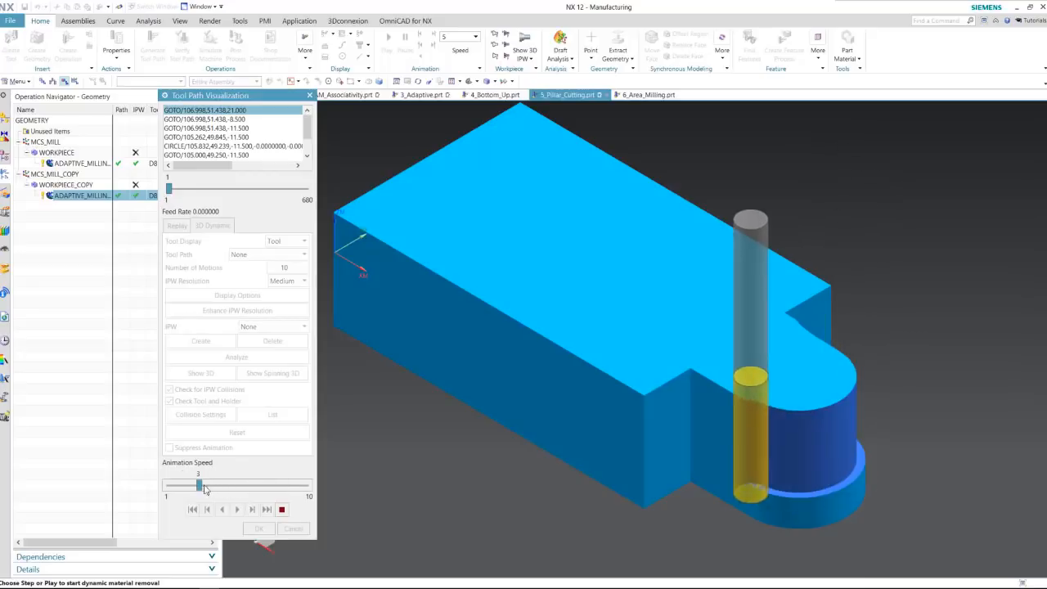
{"action": "left_click", "coordinate": [261, 485]}
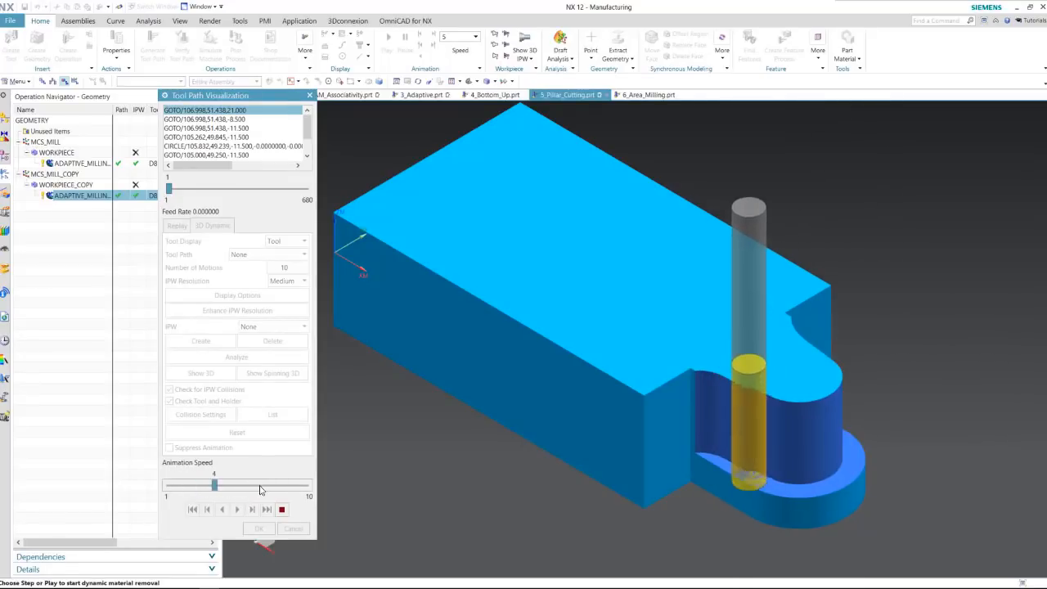
{"action": "left_click", "coordinate": [260, 488]}
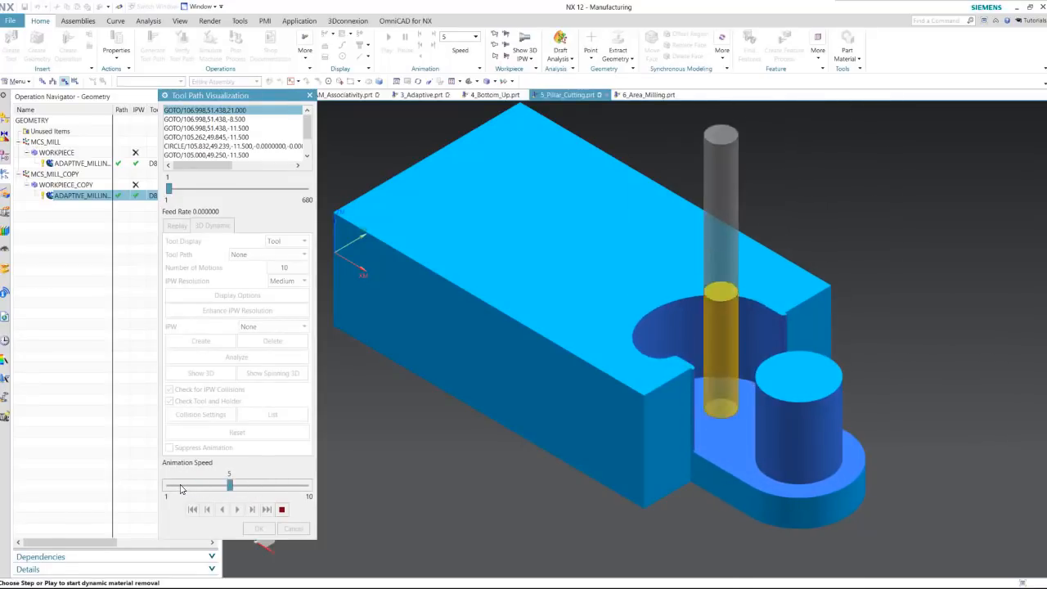
{"action": "left_click", "coordinate": [181, 488]}
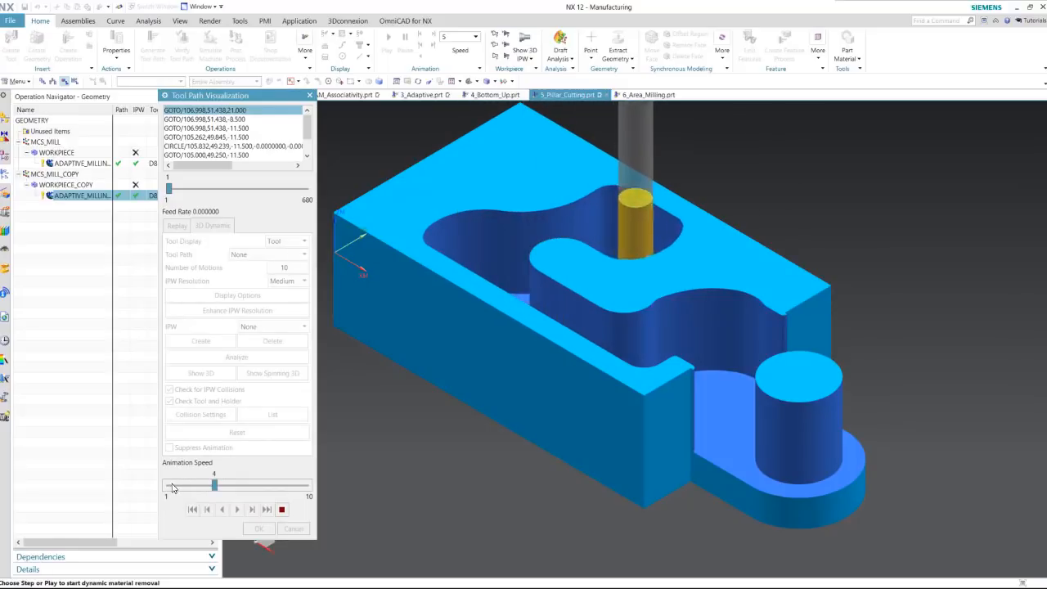
{"action": "left_click", "coordinate": [173, 485]}
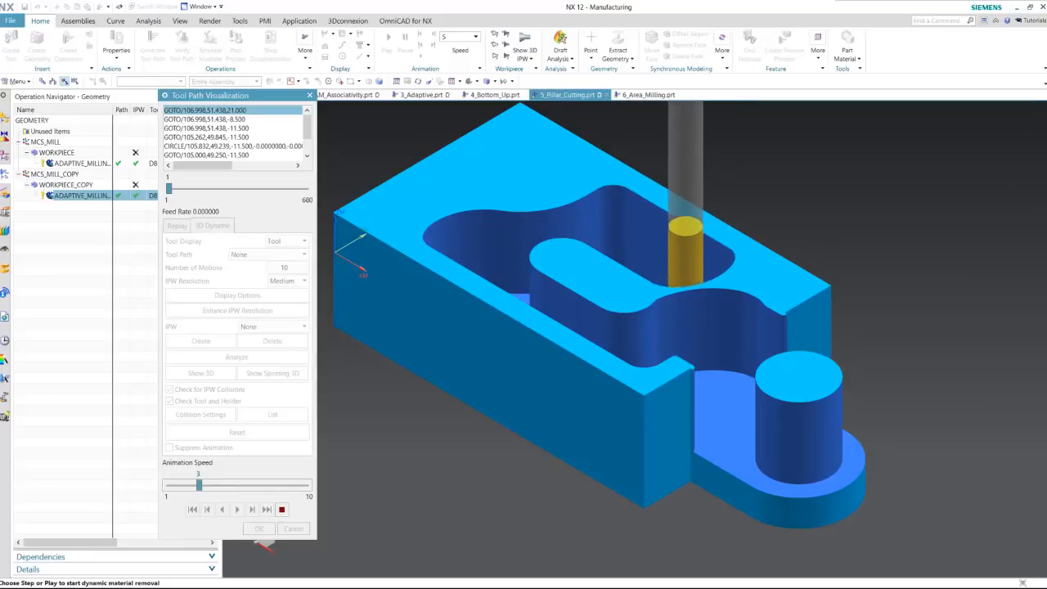
{"action": "left_click", "coordinate": [172, 485]}
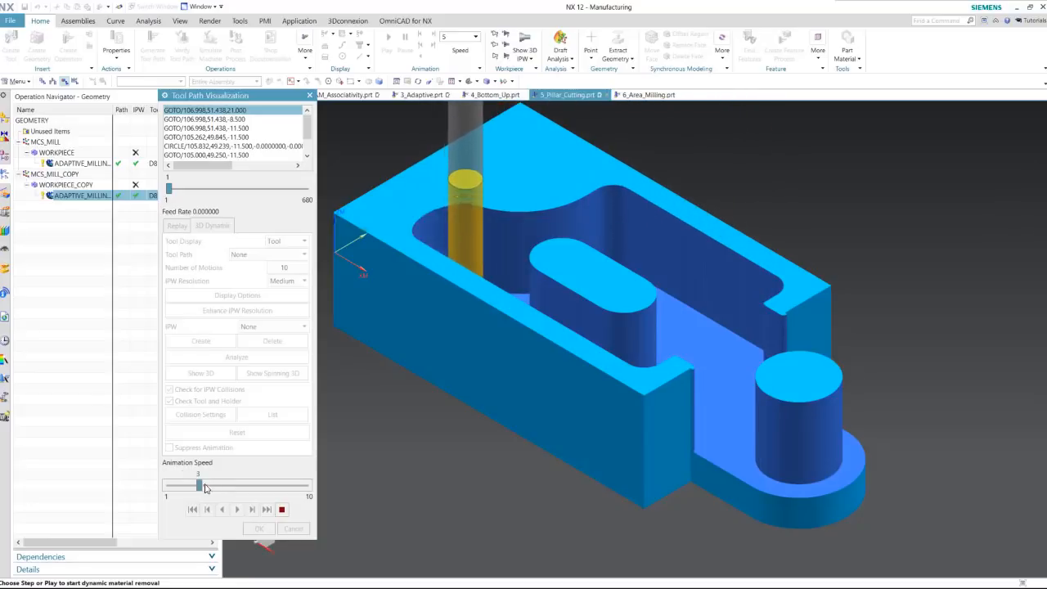
{"action": "left_click", "coordinate": [173, 485]}
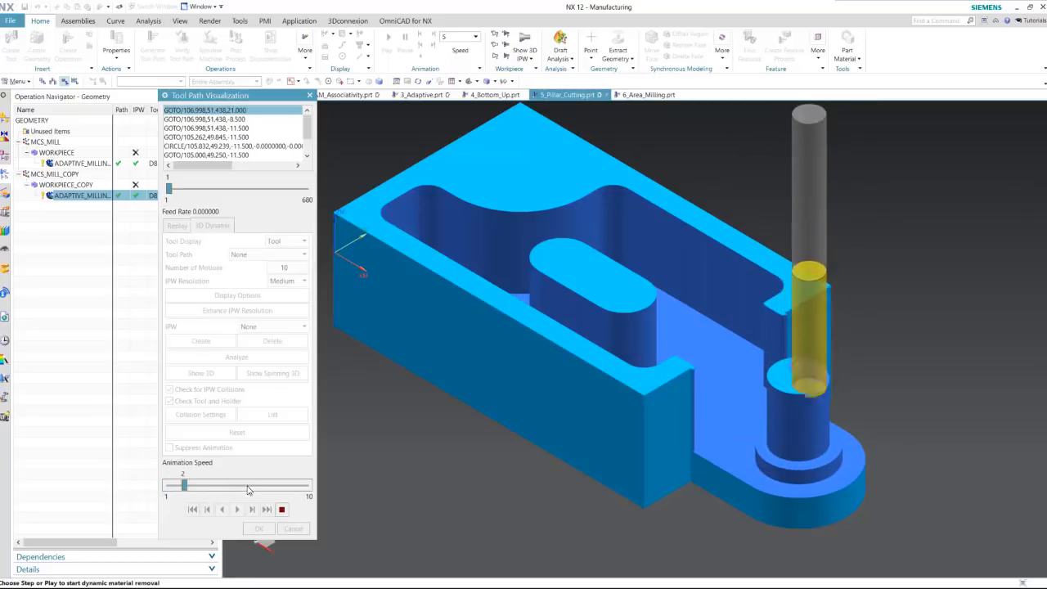
Step: Watch the central pillar being cut at animation speed 1, finish the playback at speed 3, and close the visualization and the operation
{"action": "left_click", "coordinate": [249, 490]}
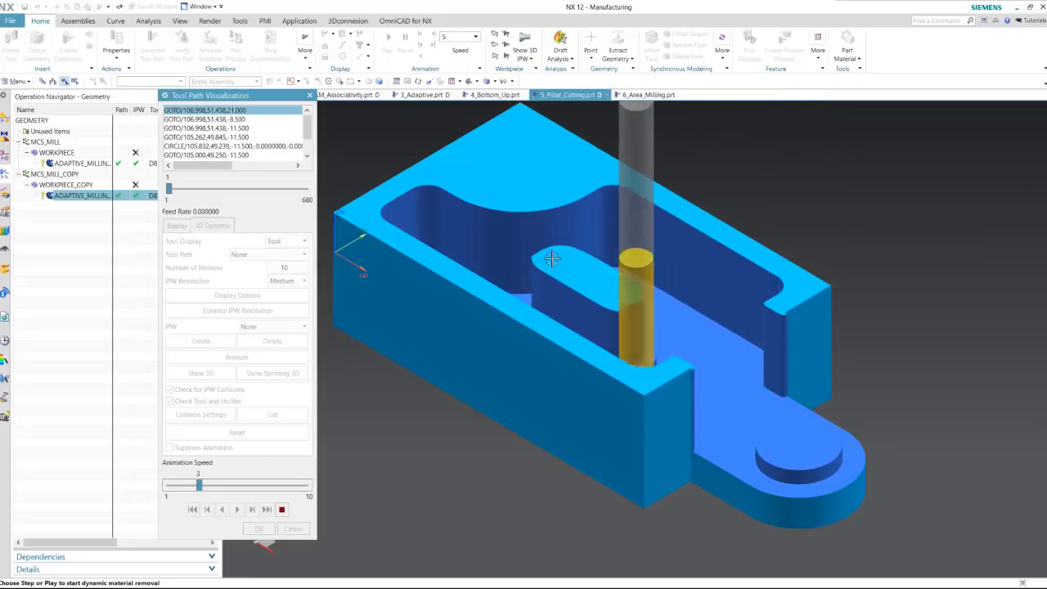
{"action": "left_click", "coordinate": [171, 484]}
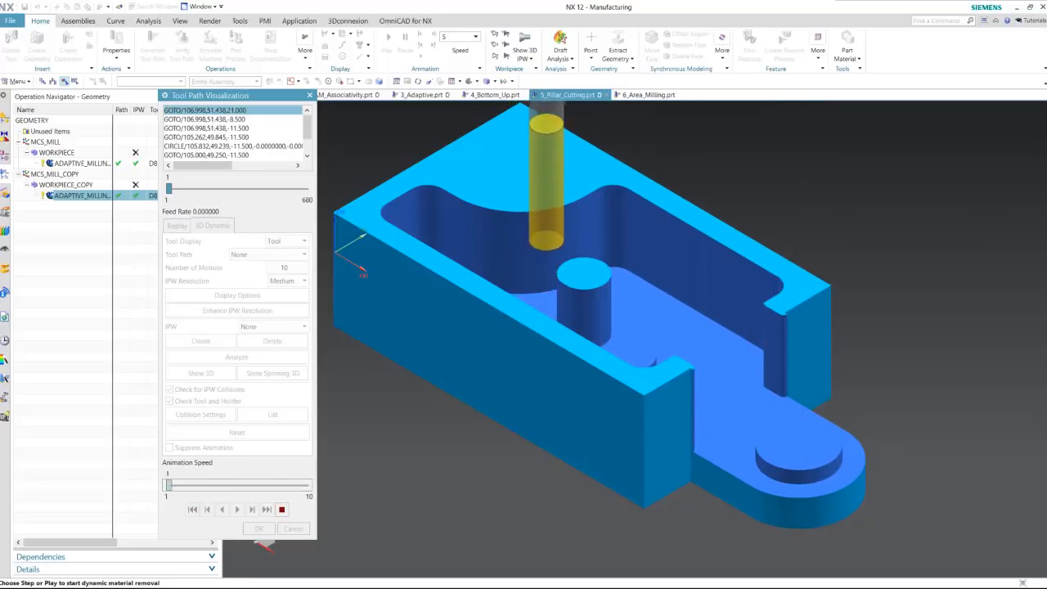
{"action": "middle_click_drag", "start_coordinate": [608, 324], "coordinate": [600, 298]}
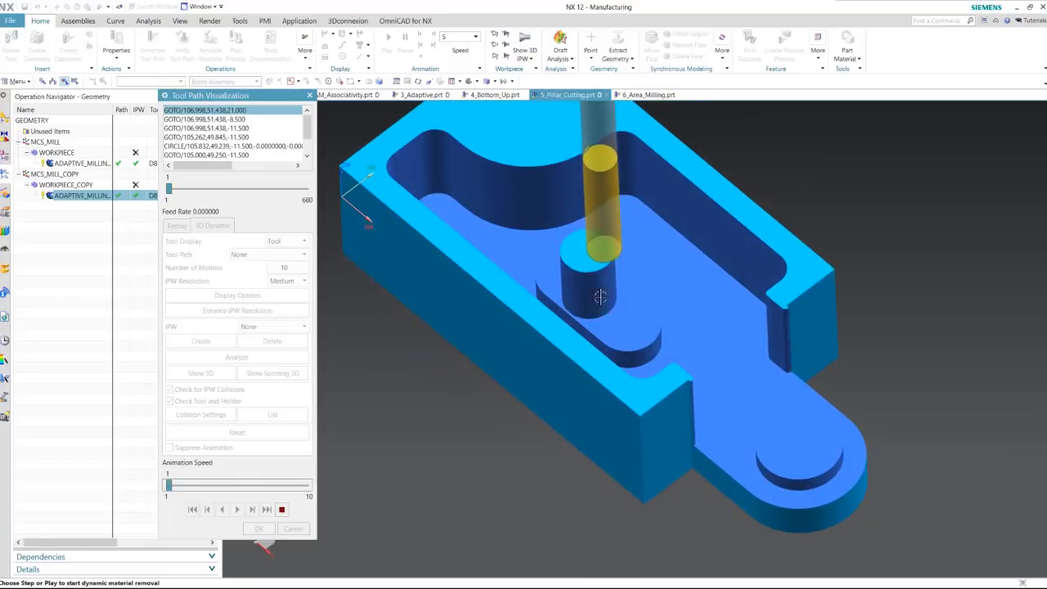
{"action": "left_click", "coordinate": [252, 485]}
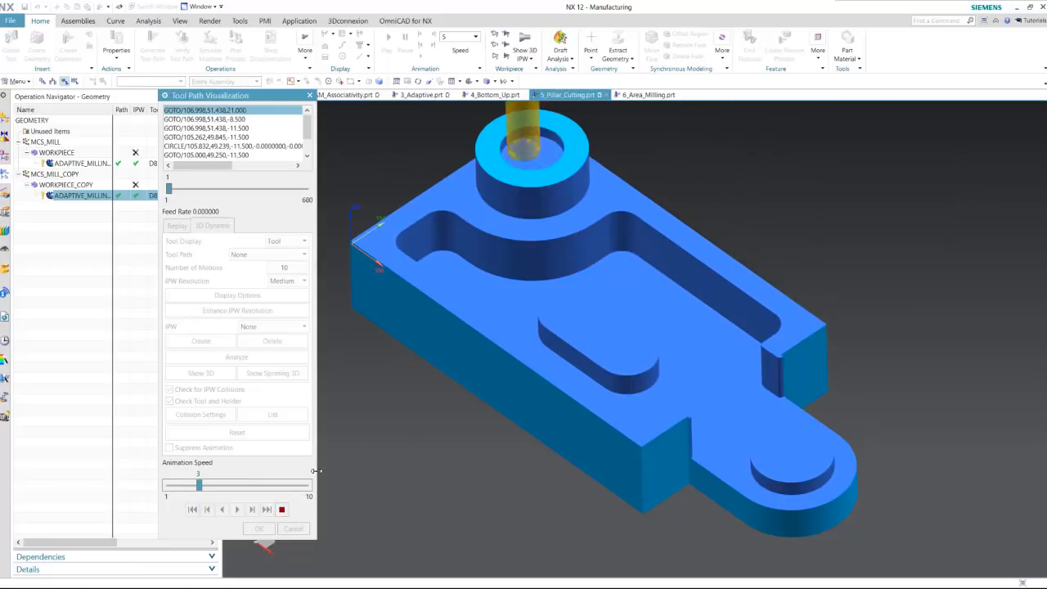
{"action": "left_click", "coordinate": [282, 510]}
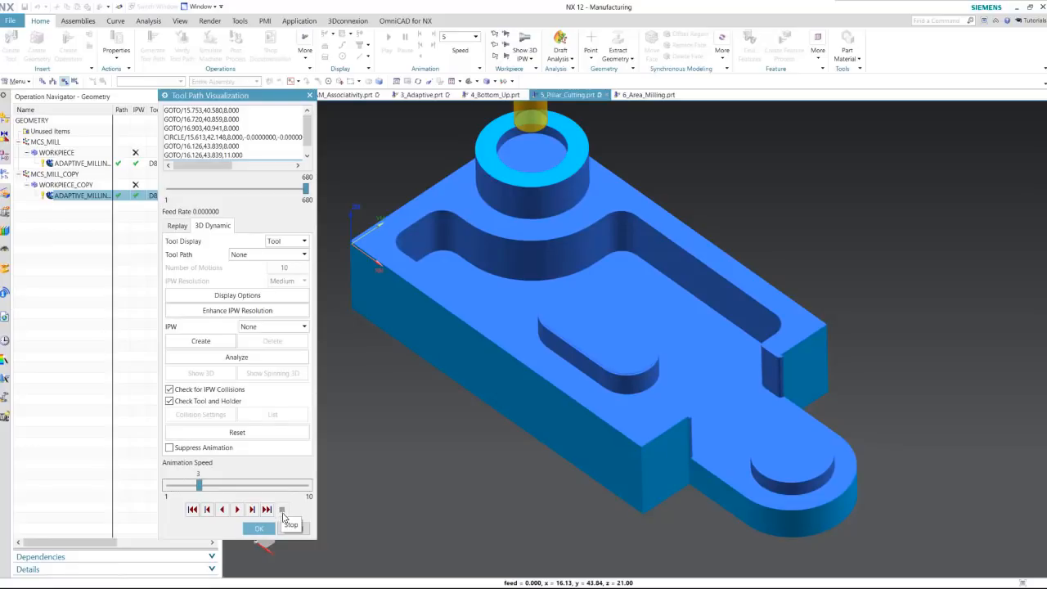
{"action": "left_click", "coordinate": [270, 529]}
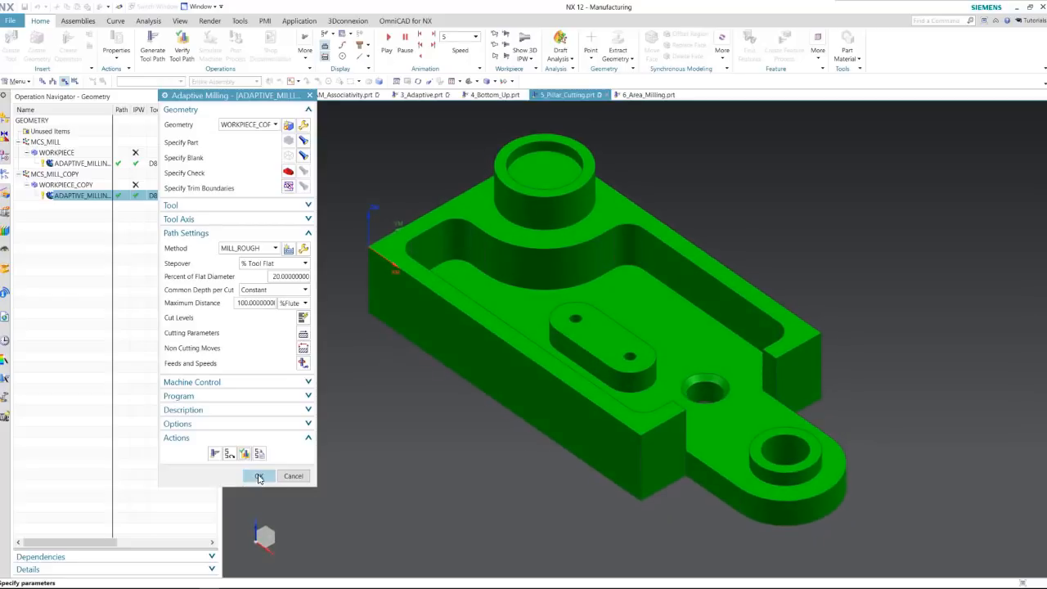
{"action": "left_click", "coordinate": [259, 477]}
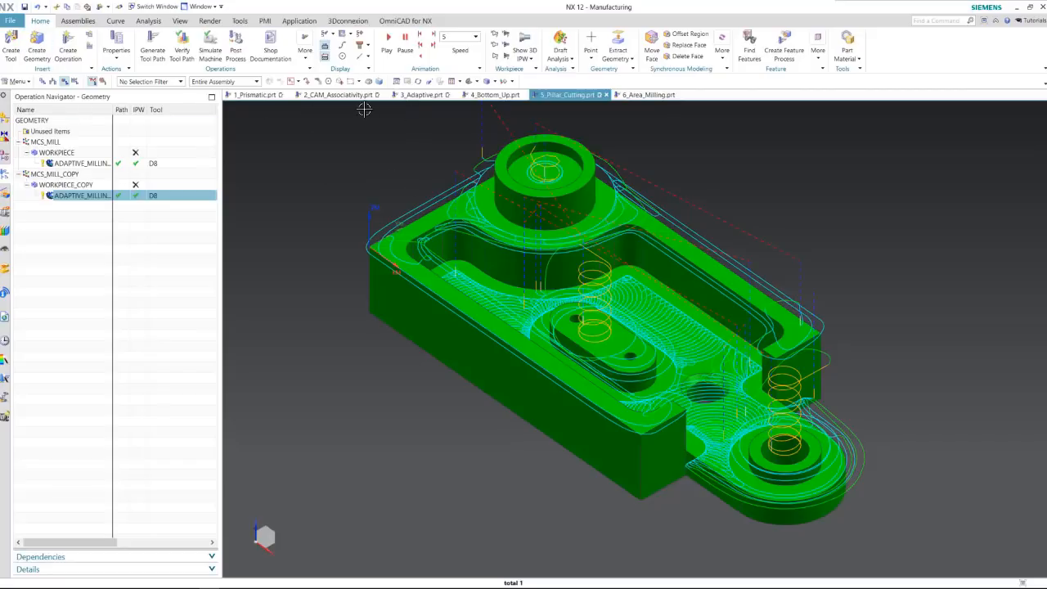
Step: In 2_CAM_Associativity.prt, hide the translucent blank around the part and delete the adaptive milling operation under WORKPIECE
{"action": "left_click", "coordinate": [338, 95]}
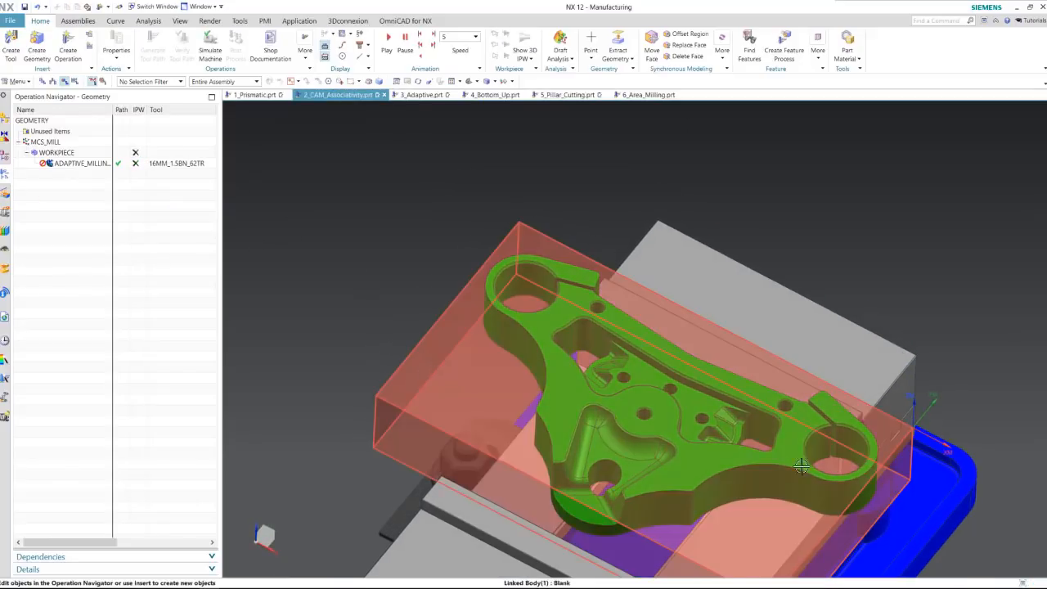
{"action": "right_click", "coordinate": [433, 360]}
{"action": "left_click", "coordinate": [458, 396]}
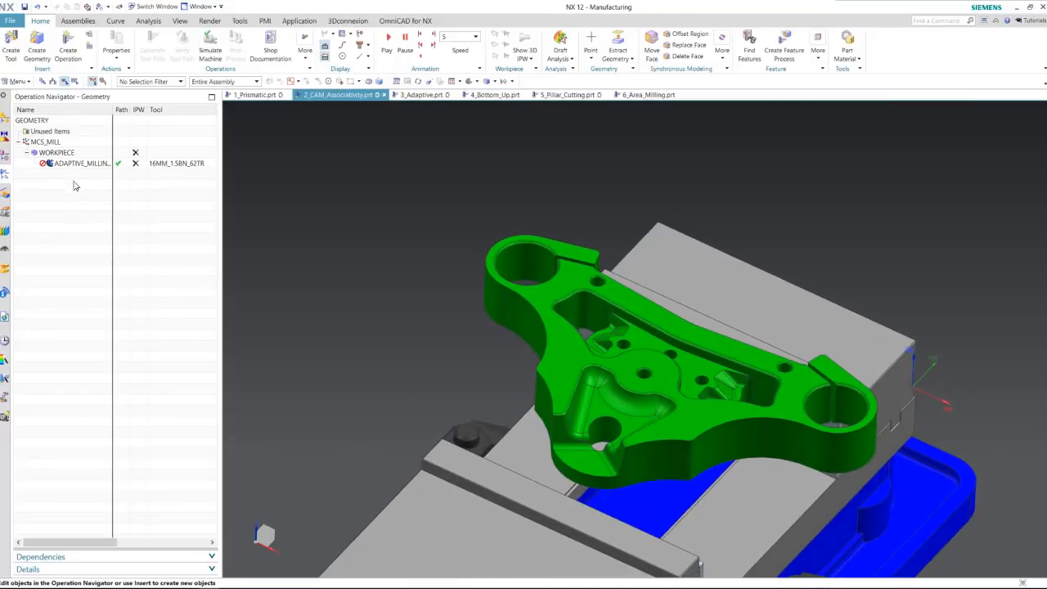
{"action": "right_click", "coordinate": [80, 165]}
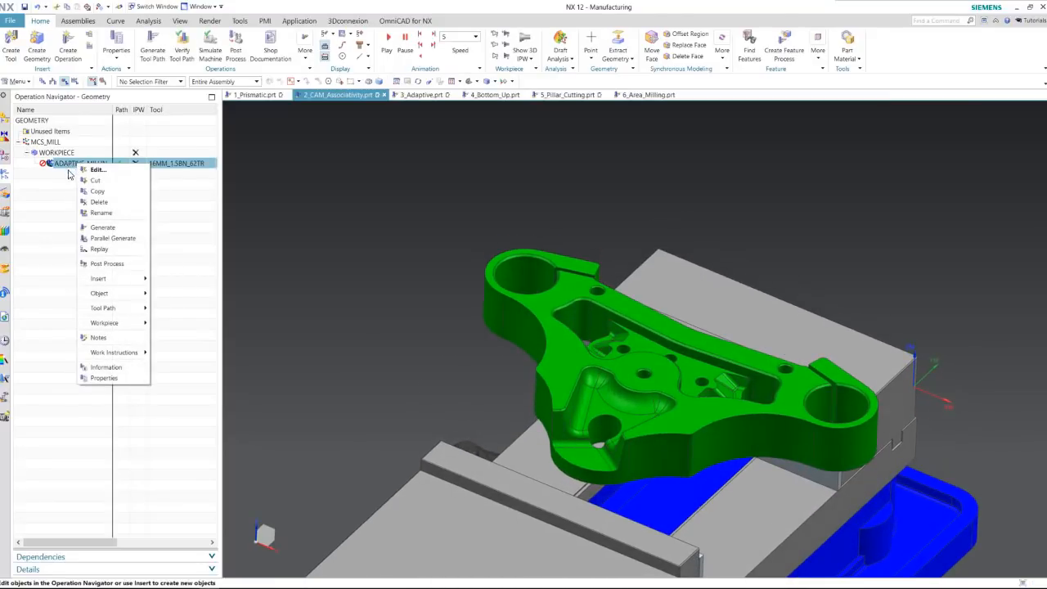
{"action": "left_click", "coordinate": [99, 201]}
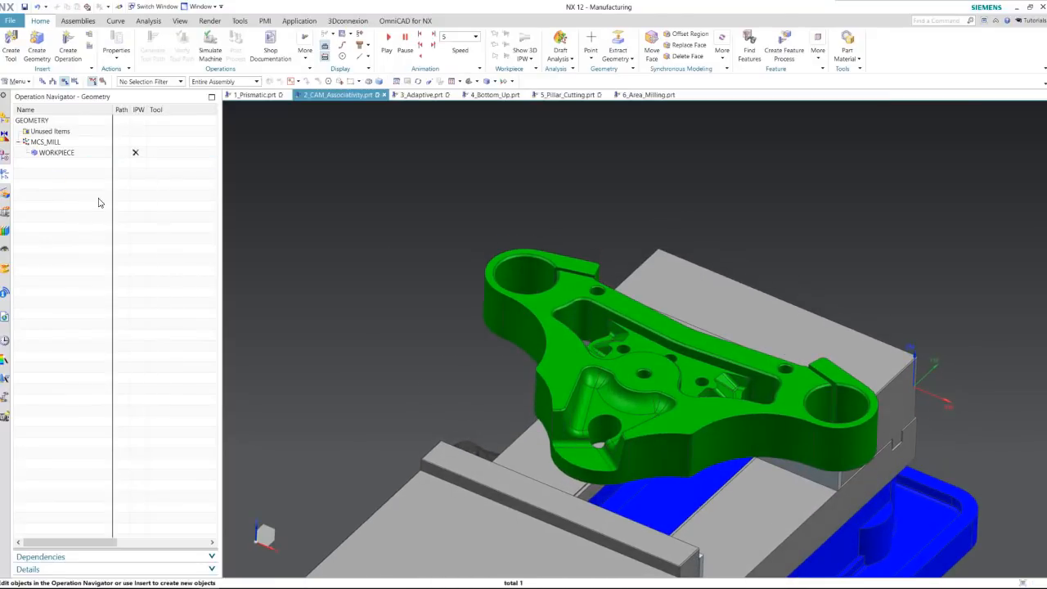
Step: Create a Fixed Axis Guiding Curves operation on WORKPIECE with tool 6MM_BM_30TR and the MILL_FINISH method
{"action": "left_click", "coordinate": [69, 49]}
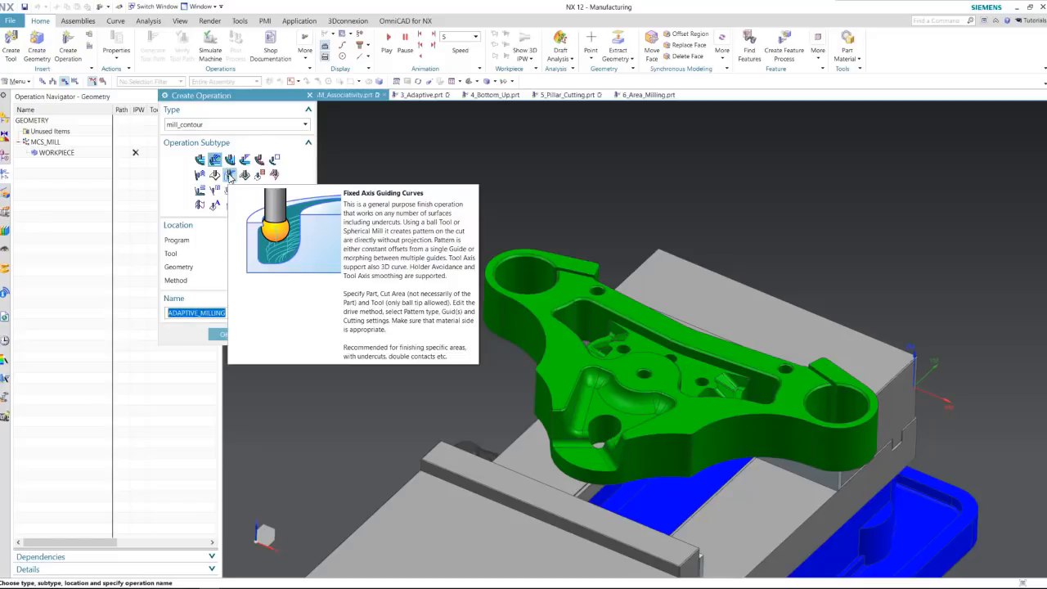
{"action": "left_click", "coordinate": [229, 175]}
{"action": "left_click", "coordinate": [252, 254]}
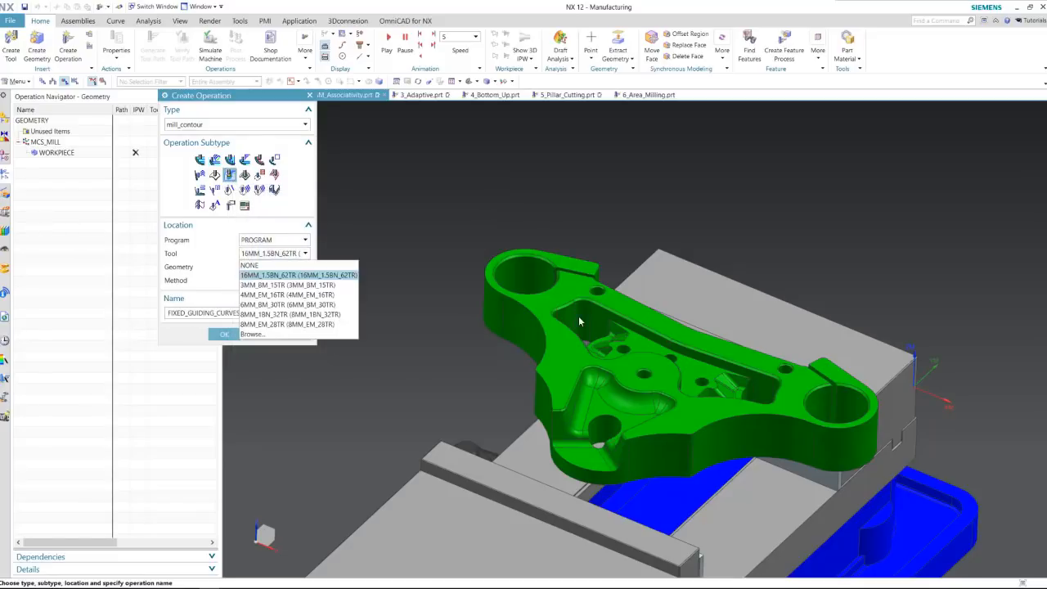
{"action": "left_click", "coordinate": [303, 305]}
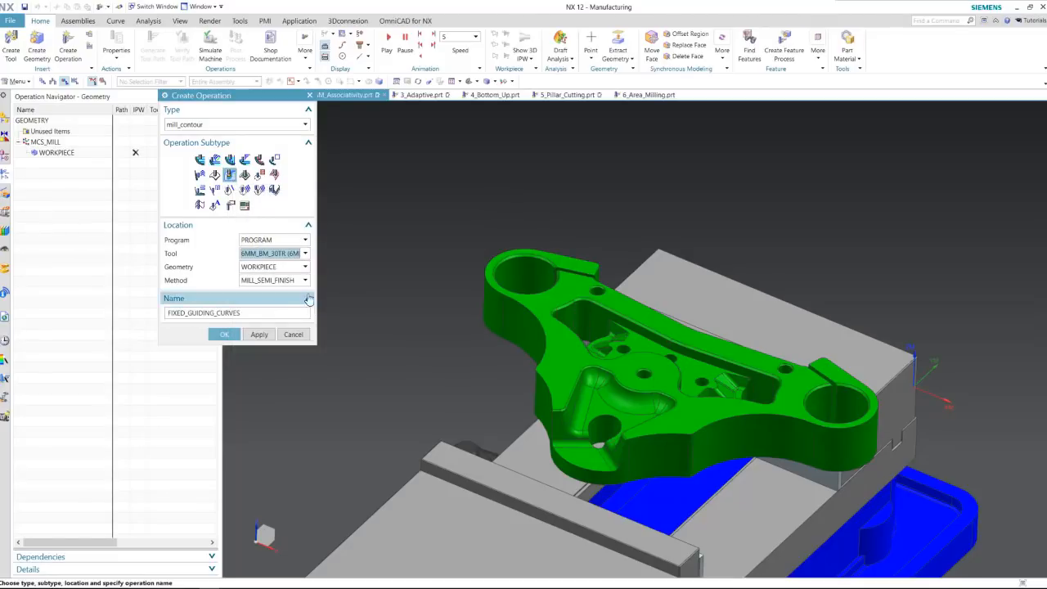
{"action": "left_click", "coordinate": [278, 280]}
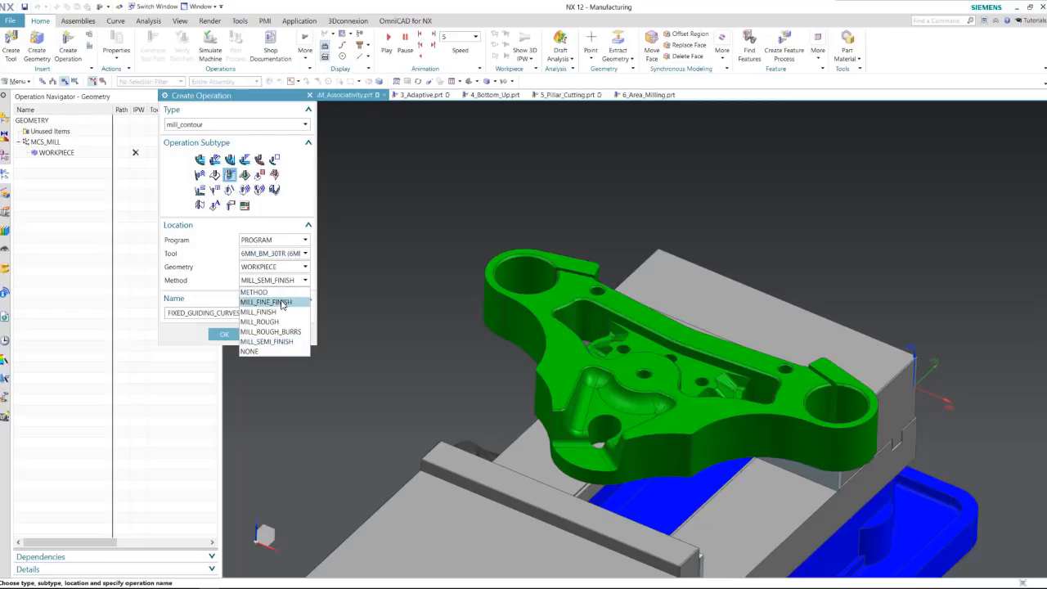
{"action": "left_click", "coordinate": [276, 313]}
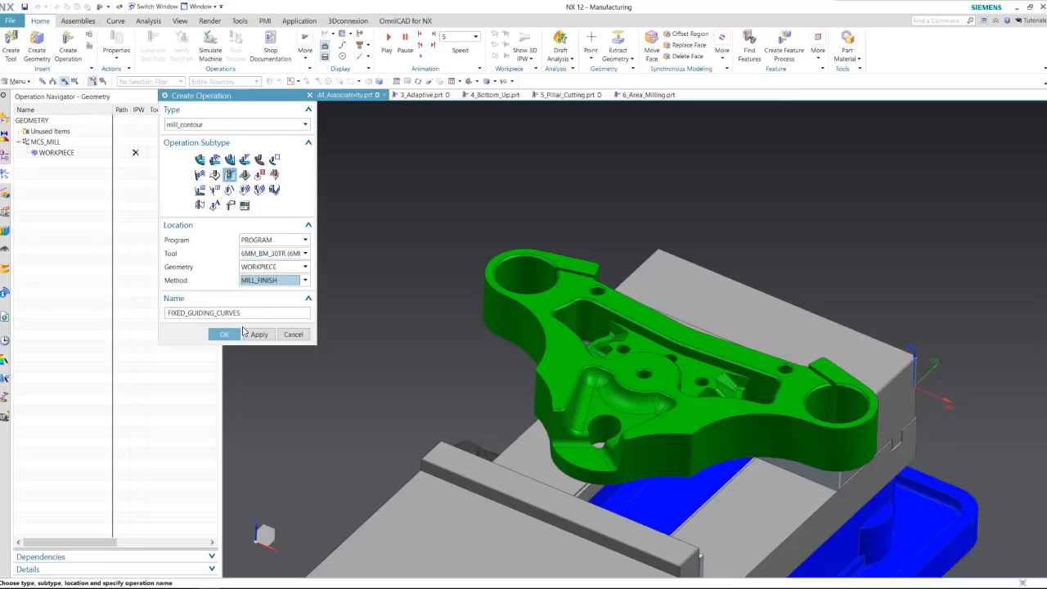
{"action": "left_click", "coordinate": [225, 335]}
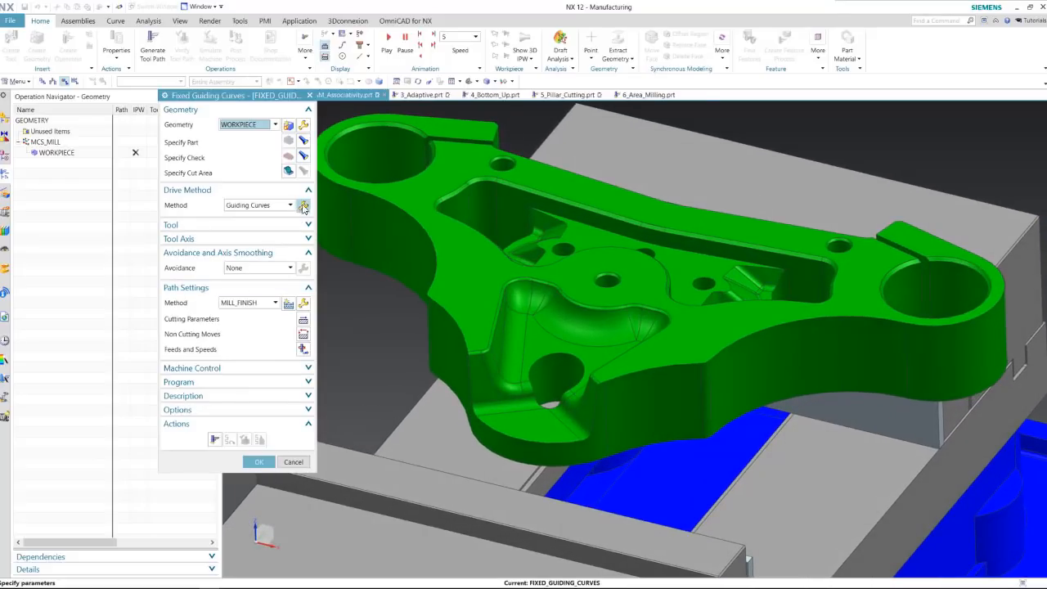
Step: Define the cut area as Region Faces seeded from the front pocket's floor, bounded by the hole, front ledge, outer wall and top face
{"action": "left_click", "coordinate": [288, 173]}
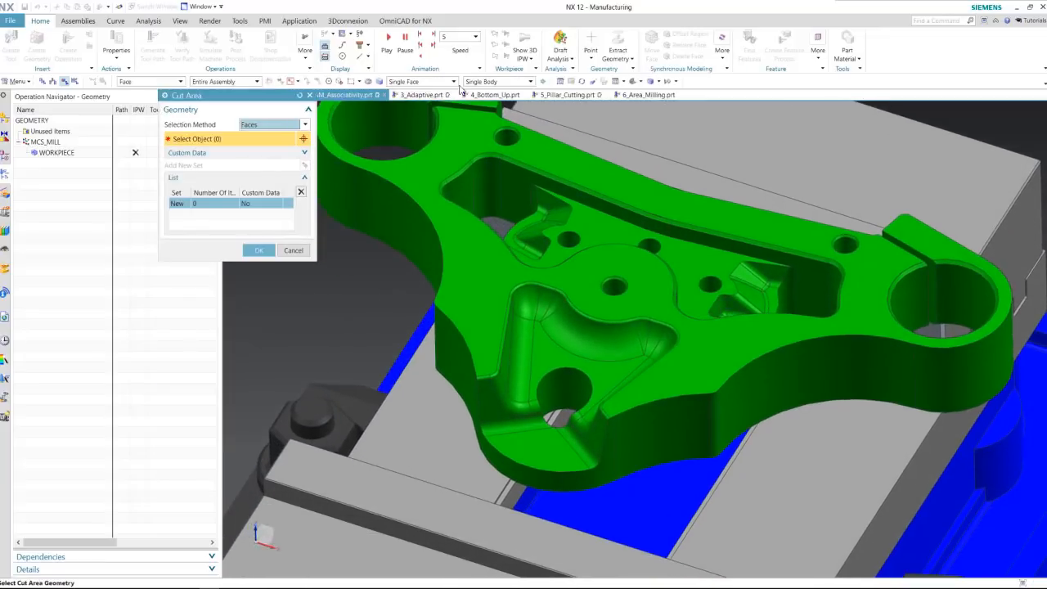
{"action": "left_click", "coordinate": [452, 82]}
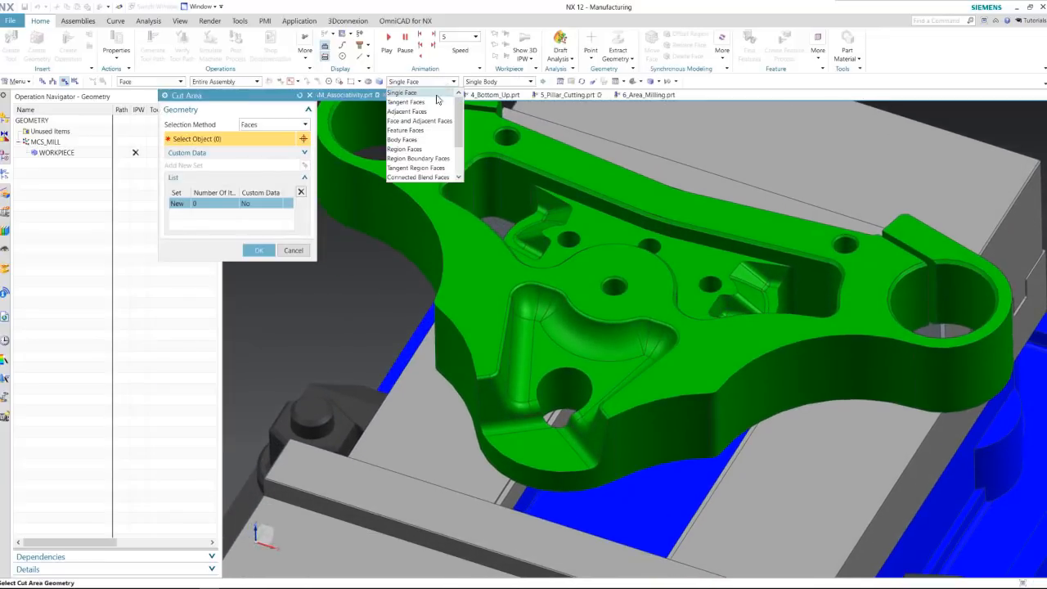
{"action": "left_click", "coordinate": [414, 149]}
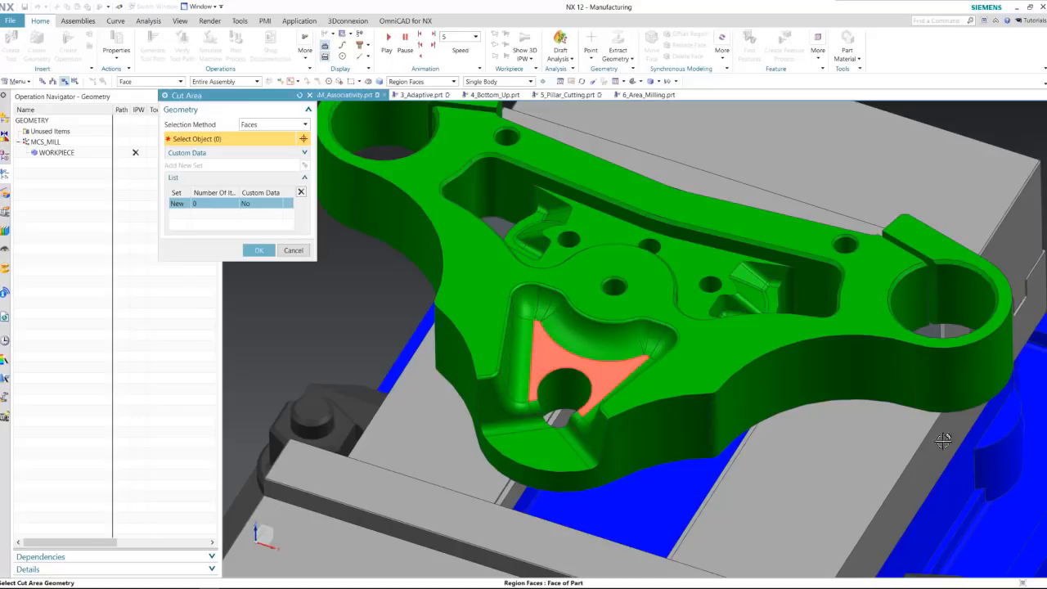
{"action": "left_click", "coordinate": [561, 351]}
{"action": "left_click", "coordinate": [561, 382]}
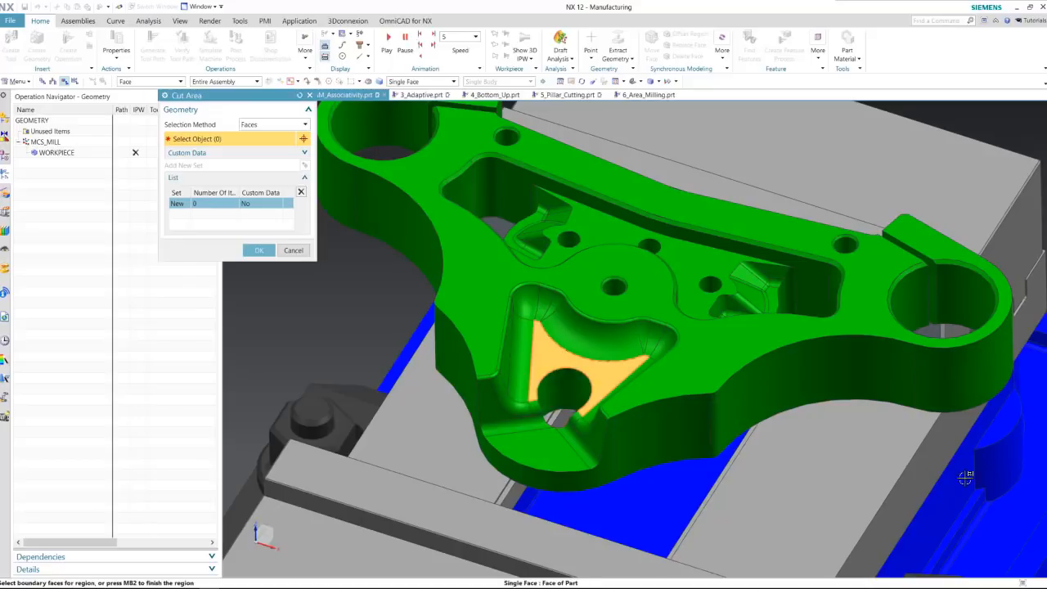
{"action": "left_click", "coordinate": [541, 454]}
{"action": "left_click", "coordinate": [500, 461]}
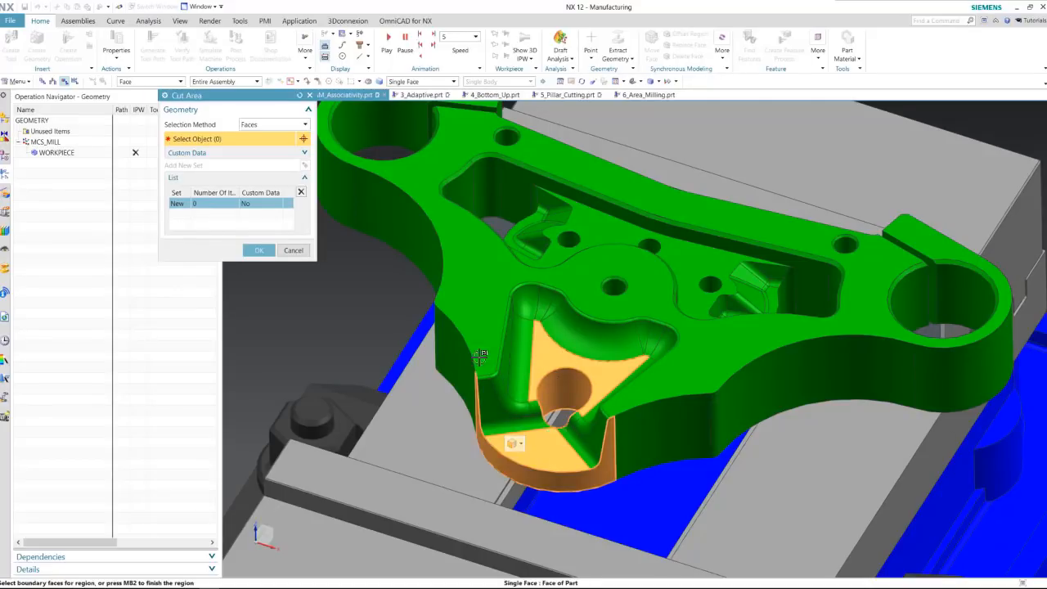
{"action": "left_click", "coordinate": [489, 337]}
{"action": "middle_click", "coordinate": [548, 378]}
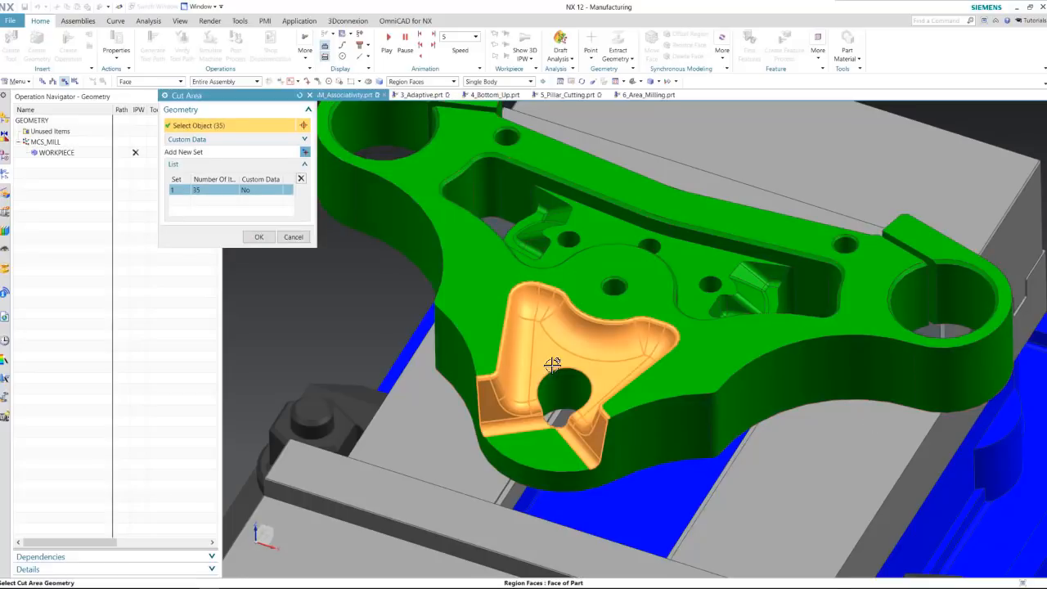
{"action": "middle_click_drag", "start_coordinate": [570, 367], "coordinate": [469, 315]}
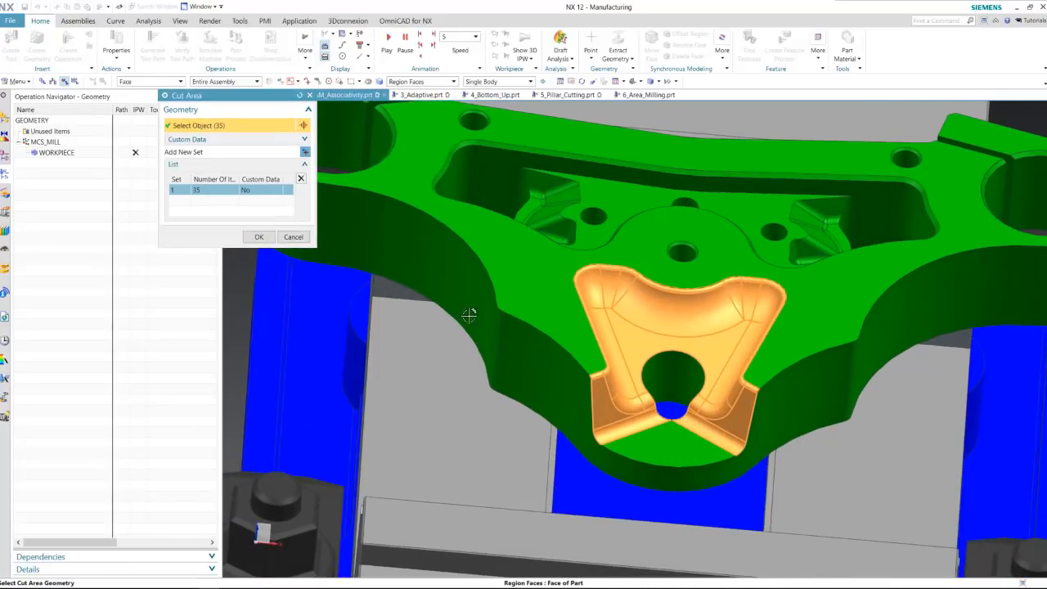
{"action": "left_click", "coordinate": [260, 237]}
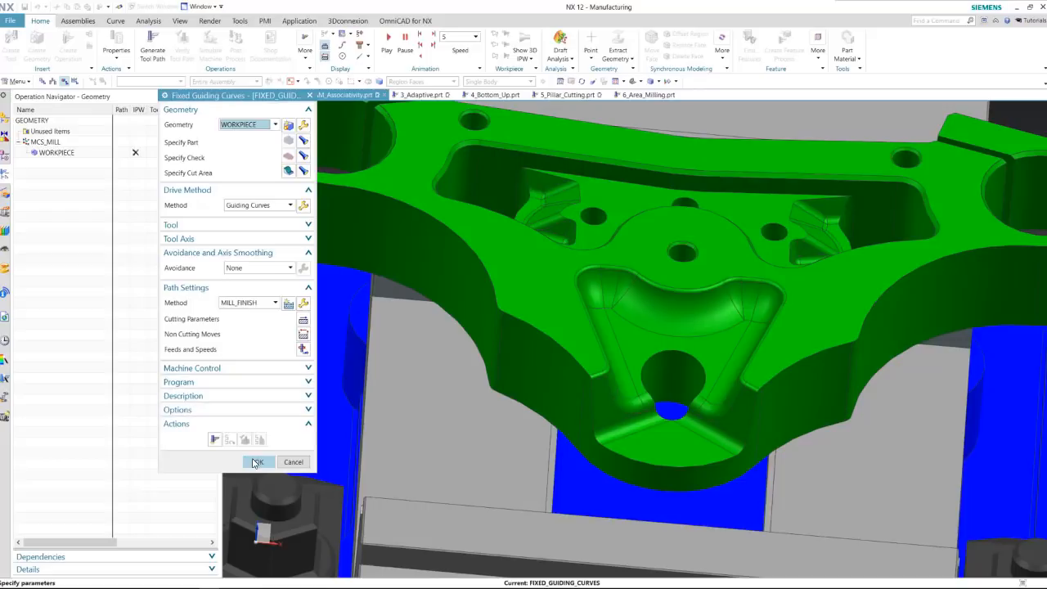
Step: Set the guiding curves drive to Constant Offset with cut side Left, using the front pocket's upper edge chain as the guide curve
{"action": "left_click", "coordinate": [256, 463]}
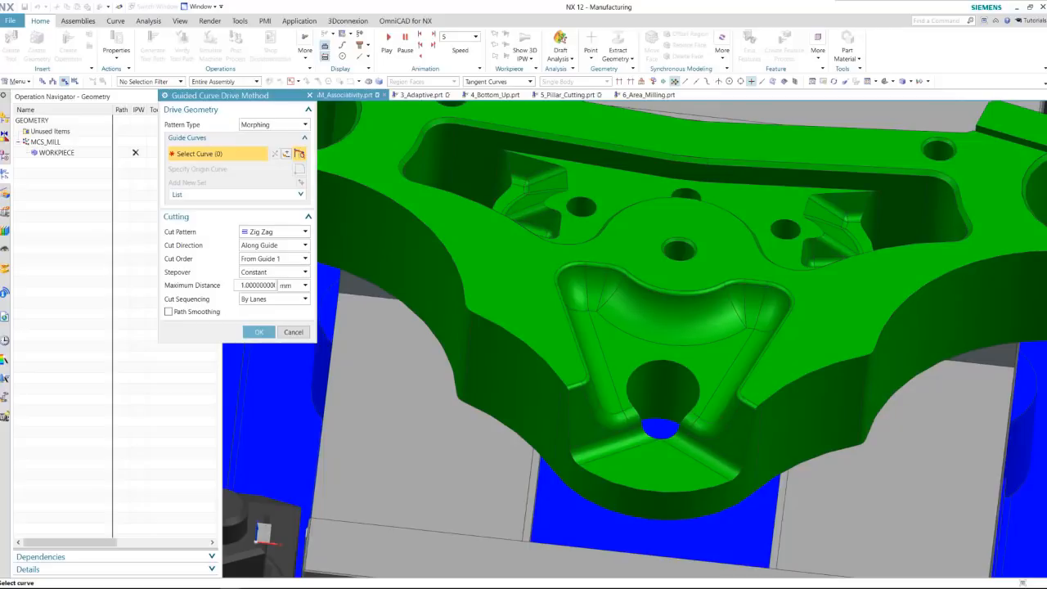
{"action": "left_click", "coordinate": [282, 126]}
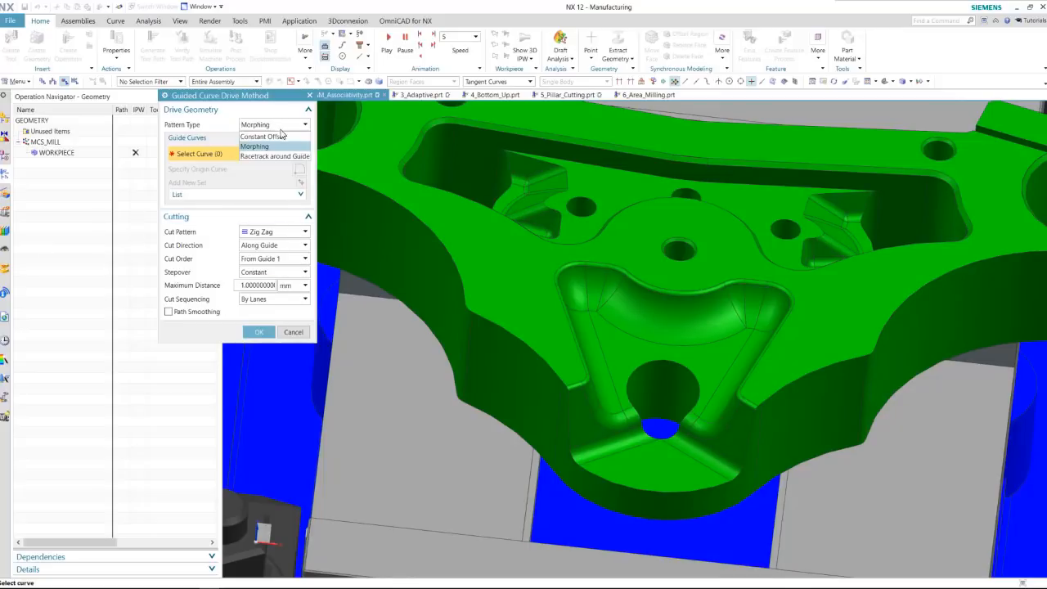
{"action": "left_click", "coordinate": [287, 137]}
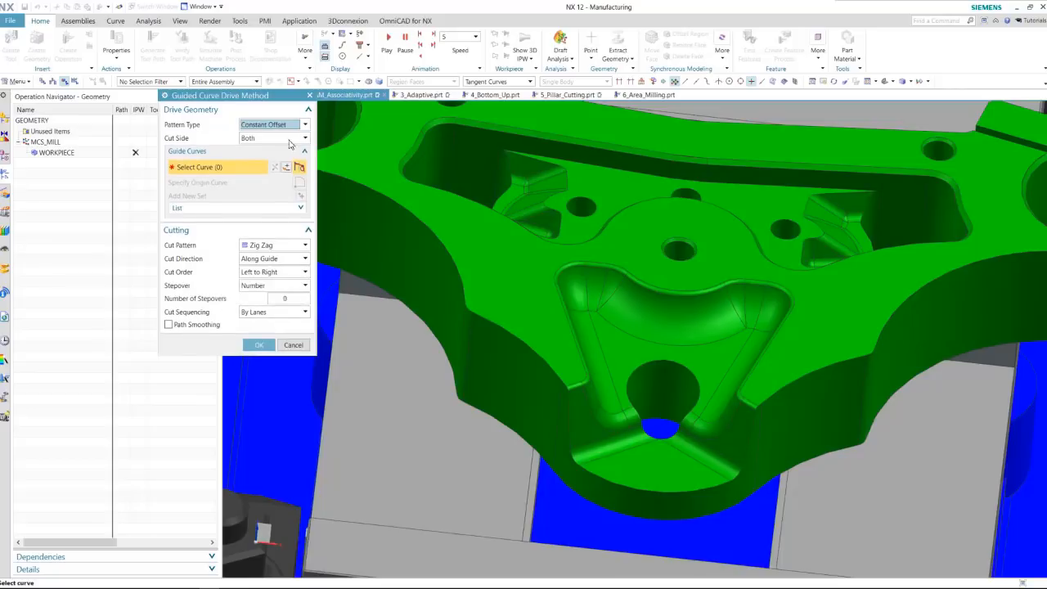
{"action": "scroll", "coordinate": [360, 250], "scroll_direction": "up", "scroll_amount": 3}
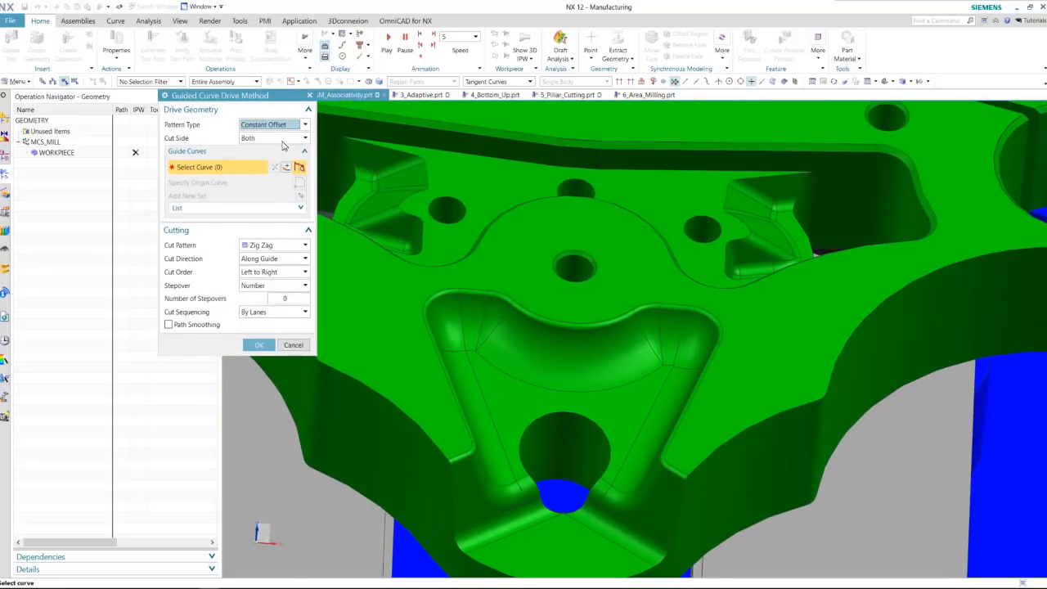
{"action": "left_click", "coordinate": [283, 140]}
{"action": "left_click", "coordinate": [246, 160]}
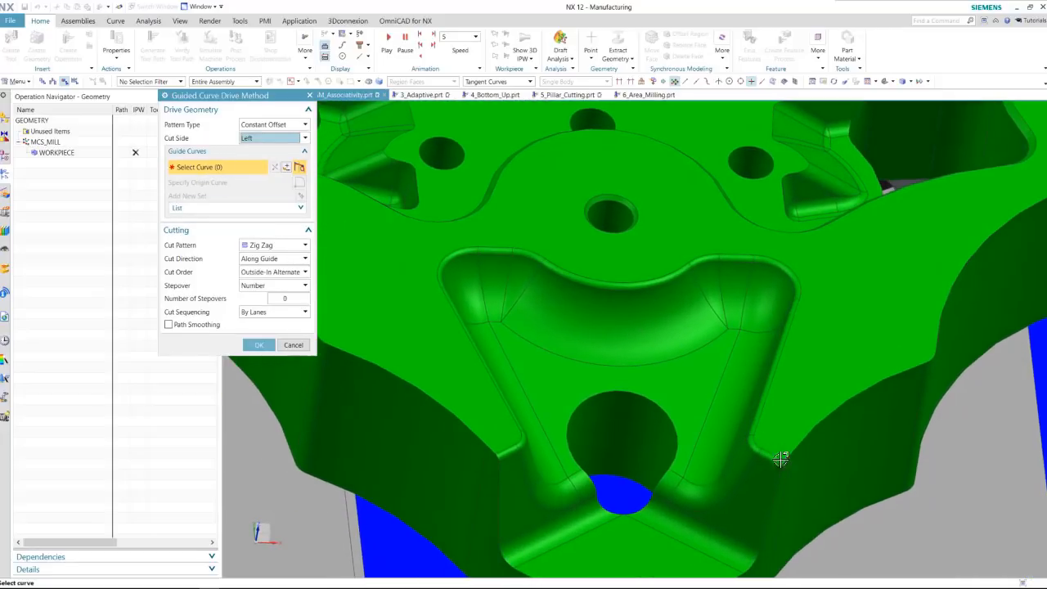
{"action": "left_click", "coordinate": [778, 452]}
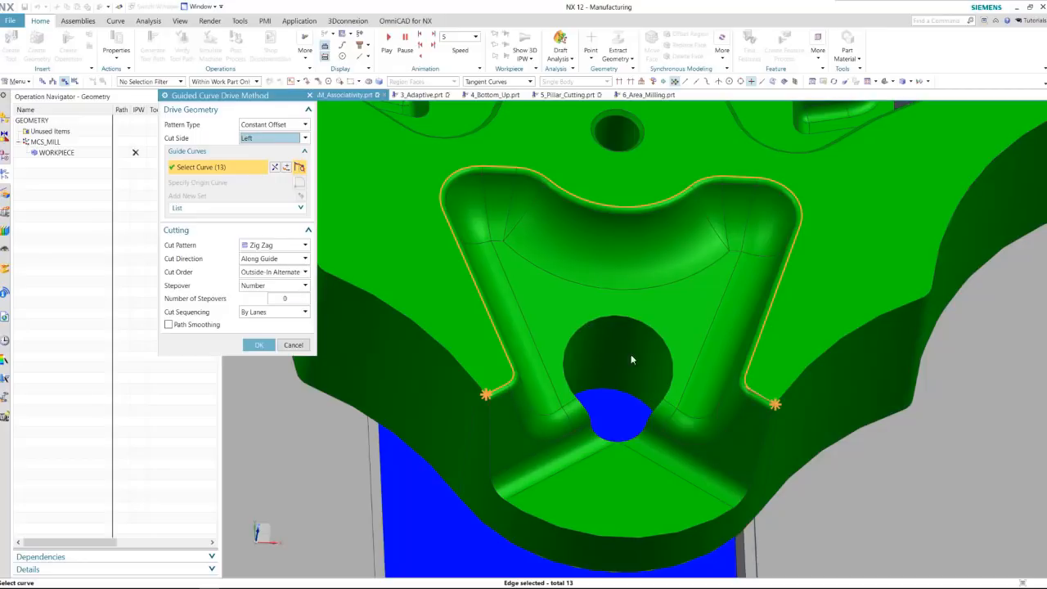
Step: Set the stepover to Exact with a 1 mm distance and generate the front pocket's tool path
{"action": "left_click", "coordinate": [274, 284]}
{"action": "left_click", "coordinate": [265, 317]}
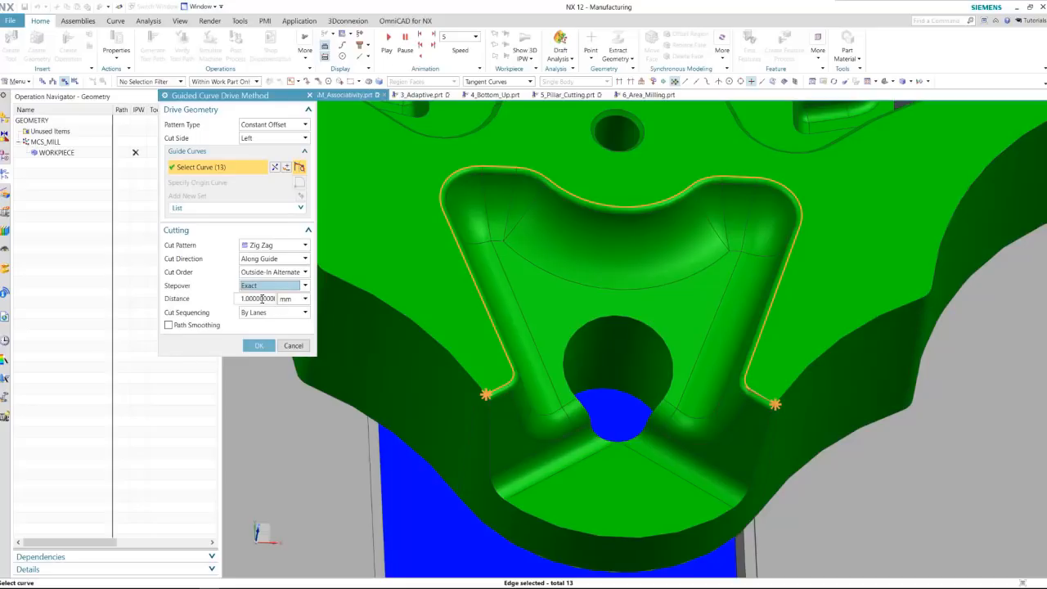
{"action": "double_click", "coordinate": [260, 299]}
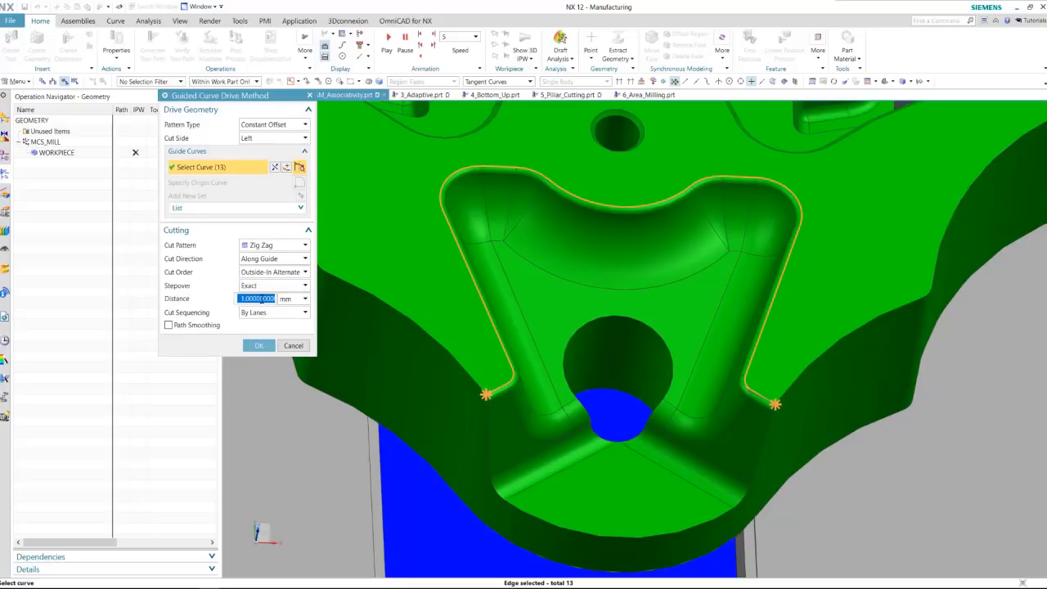
{"action": "left_click", "coordinate": [259, 345]}
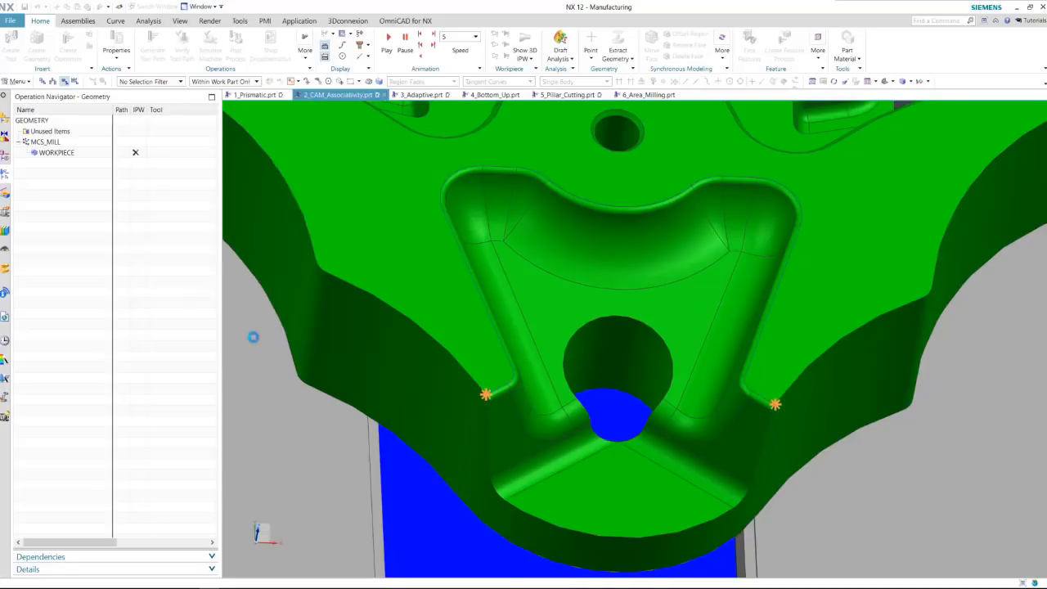
{"action": "left_click", "coordinate": [214, 438]}
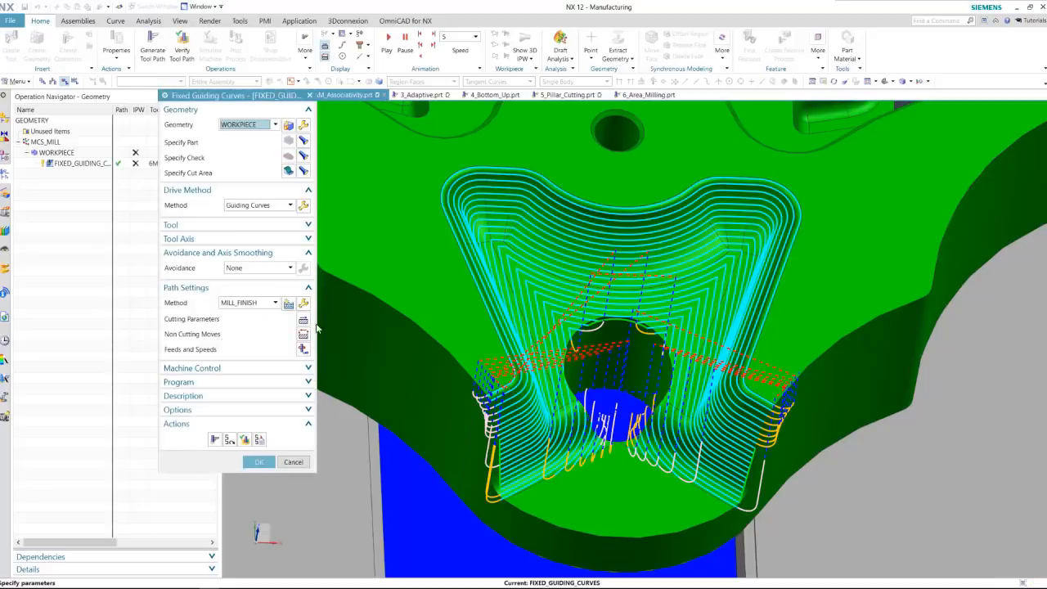
{"action": "middle_click_drag", "start_coordinate": [406, 257], "coordinate": [553, 210]}
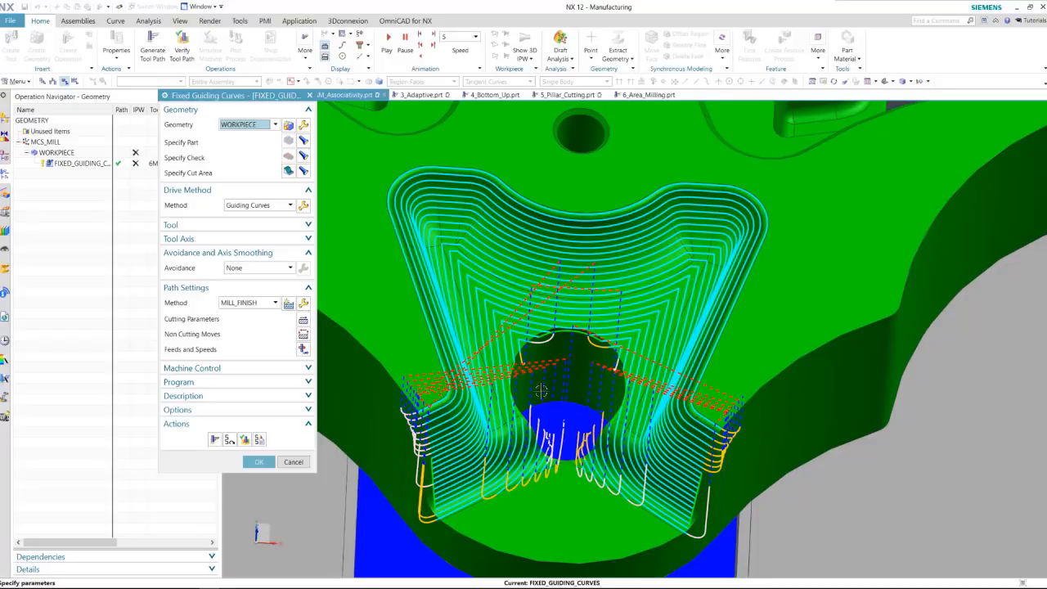
Step: Change the drive method's cut order to Away from Guide, regenerate the tool path and accept the operation
{"action": "left_click", "coordinate": [303, 205]}
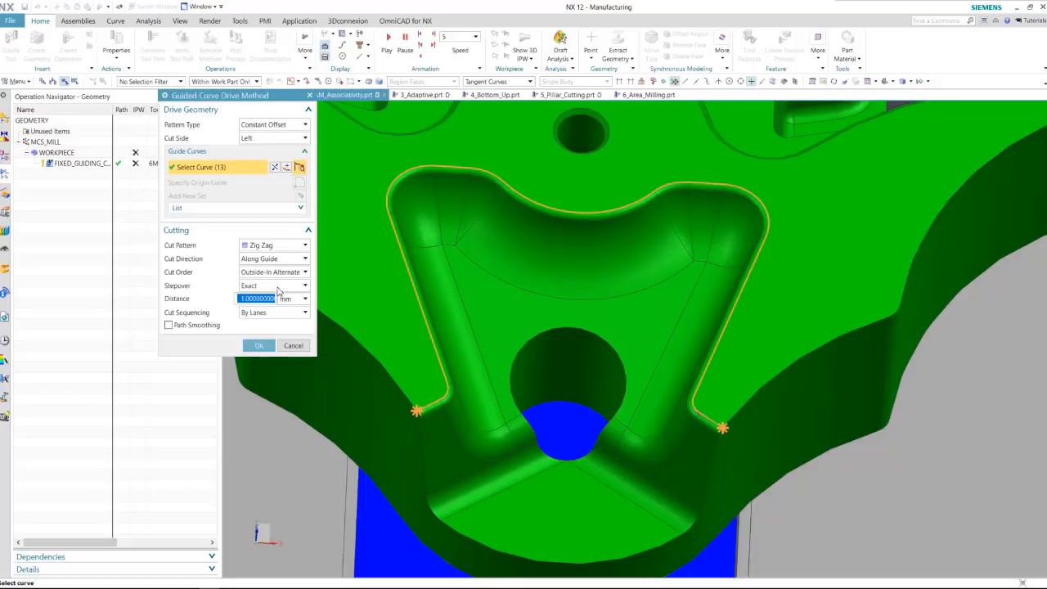
{"action": "left_click", "coordinate": [273, 273]}
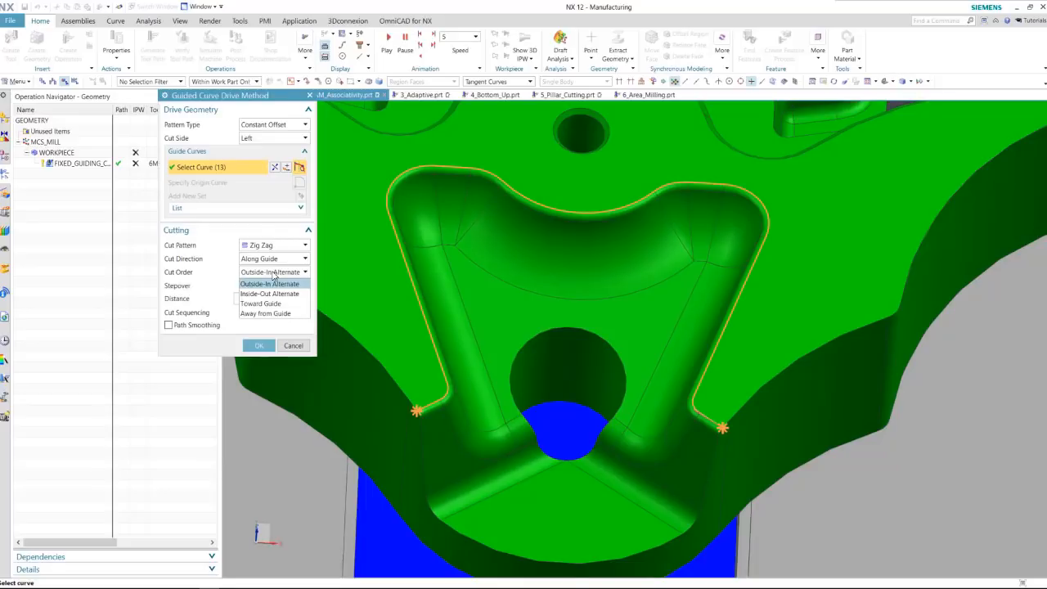
{"action": "left_click", "coordinate": [280, 314]}
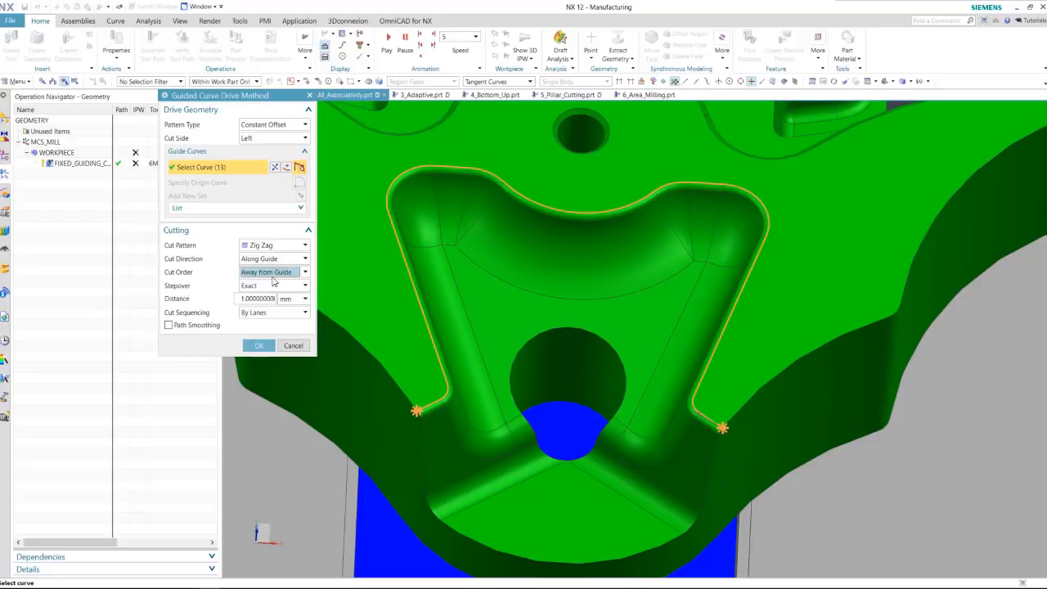
{"action": "left_click", "coordinate": [258, 345]}
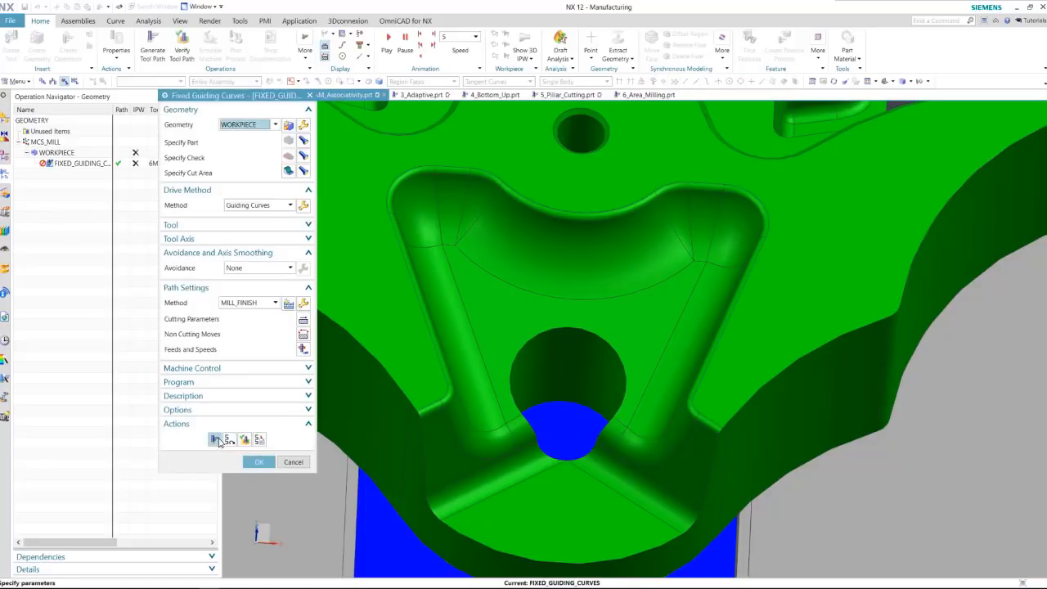
{"action": "left_click", "coordinate": [217, 440]}
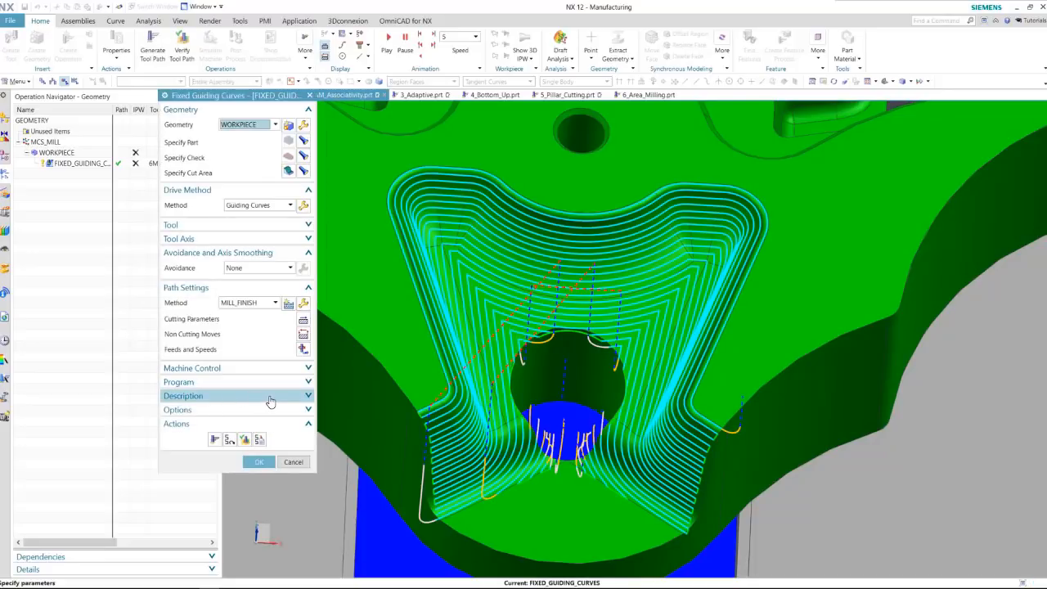
{"action": "left_click", "coordinate": [259, 463]}
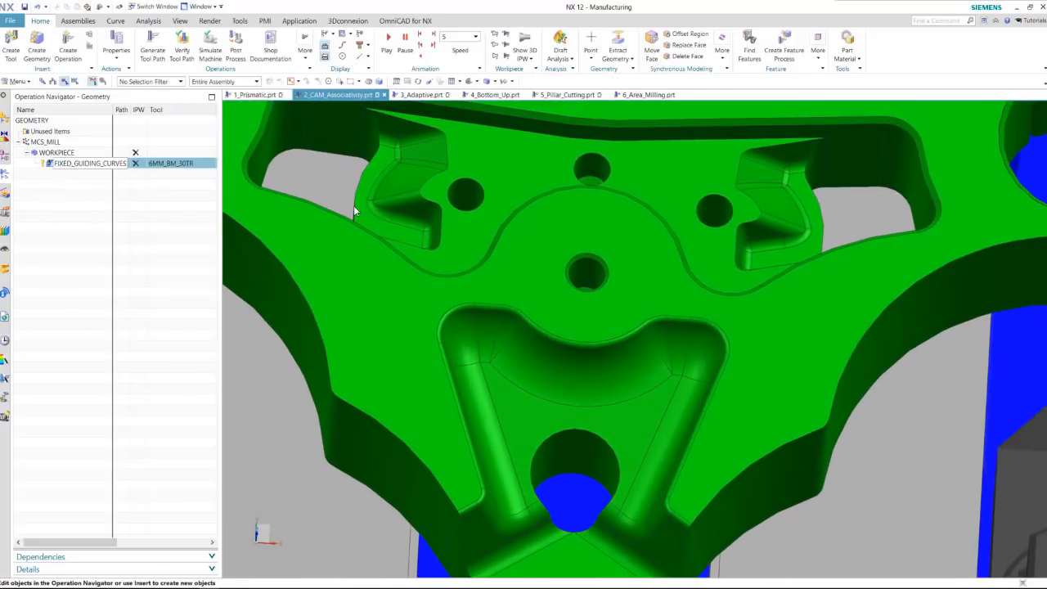
Step: Duplicate the fixed guiding curves operation under WORKPIECE by copying and pasting it
{"action": "right_click", "coordinate": [70, 162]}
{"action": "left_click", "coordinate": [96, 192]}
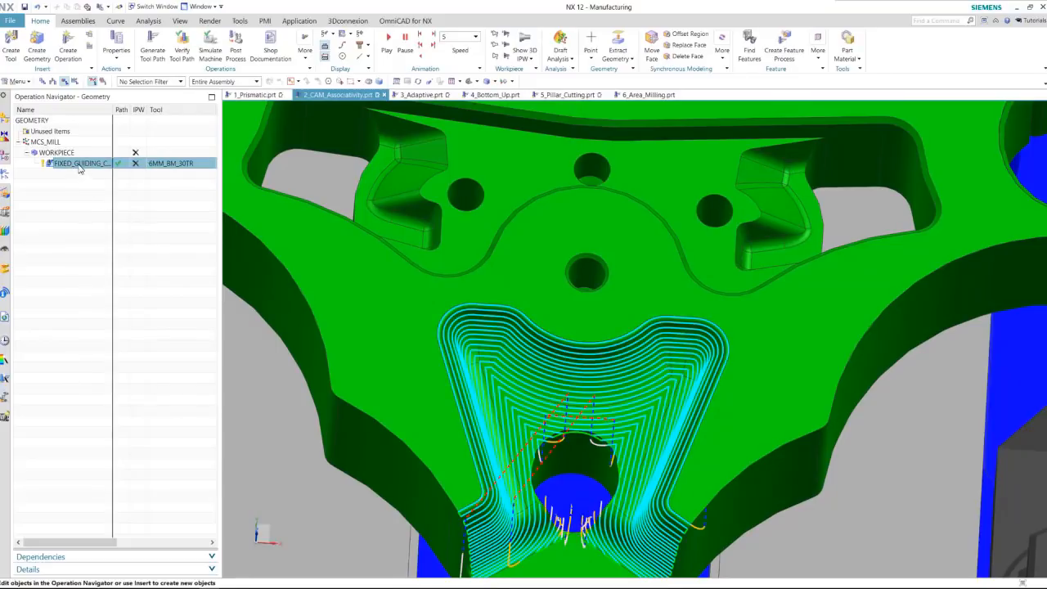
{"action": "right_click", "coordinate": [78, 163]}
{"action": "left_click", "coordinate": [98, 201]}
Step: In the duplicated operation, replace the cut area with the tangent faces of the small left-hand pocket
{"action": "double_click", "coordinate": [82, 173]}
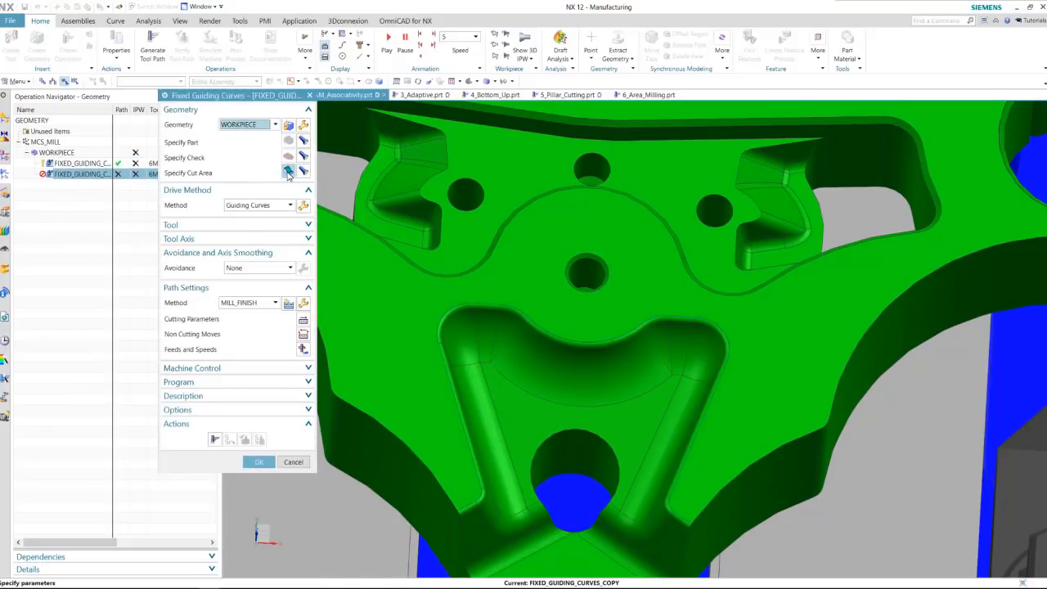
{"action": "left_click", "coordinate": [288, 172]}
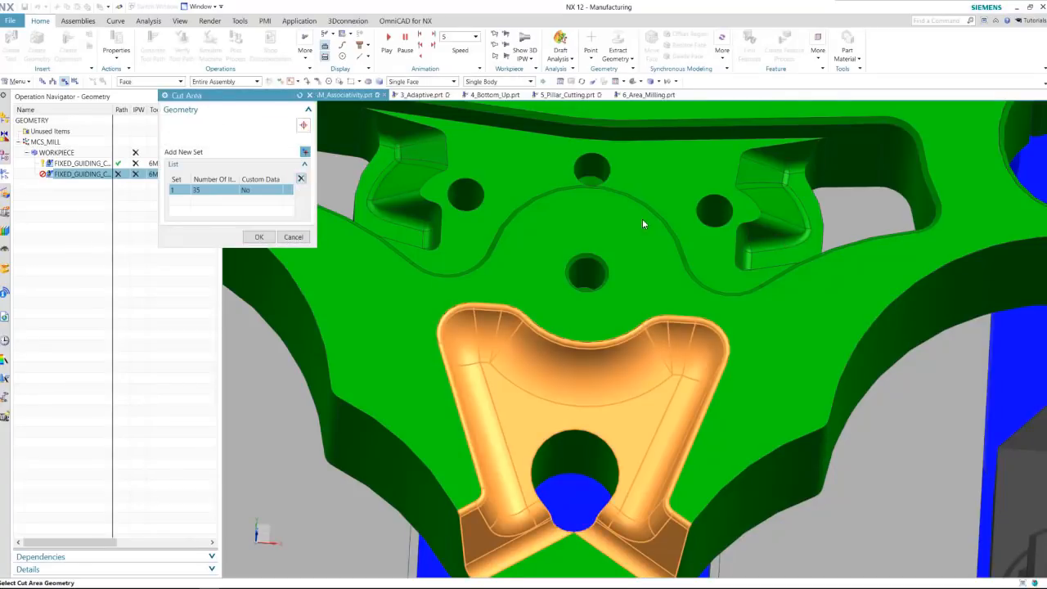
{"action": "left_click", "coordinate": [300, 179]}
{"action": "left_click", "coordinate": [421, 82]}
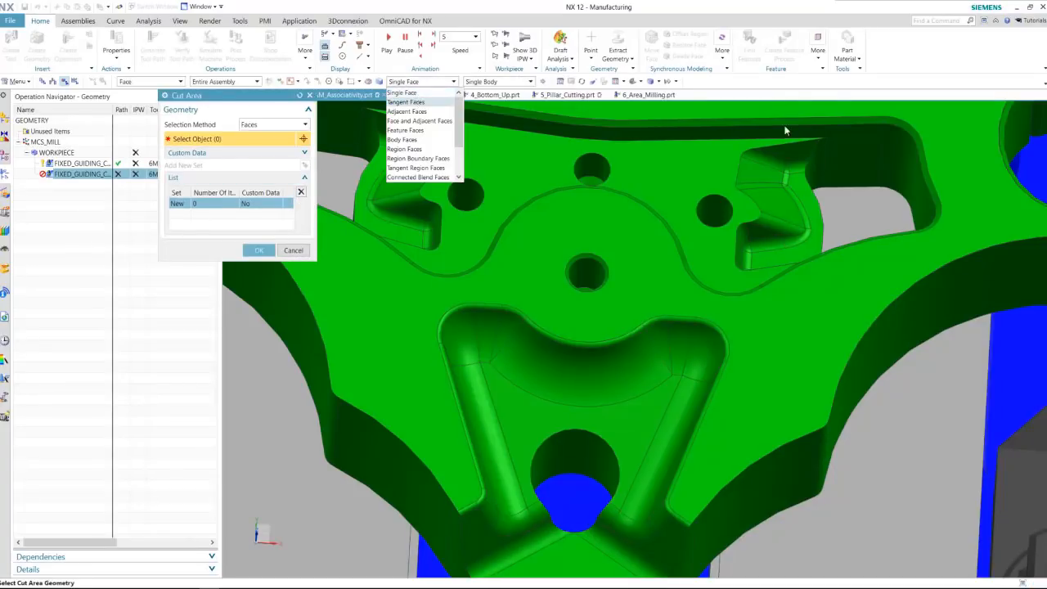
{"action": "left_click", "coordinate": [406, 101]}
{"action": "left_click", "coordinate": [415, 229]}
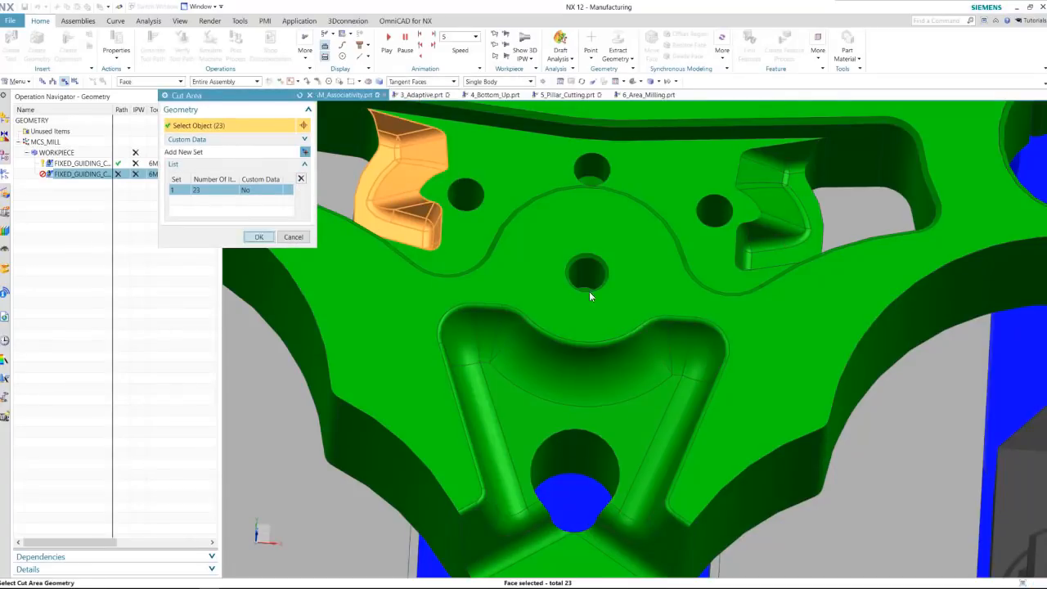
{"action": "left_click", "coordinate": [258, 238]}
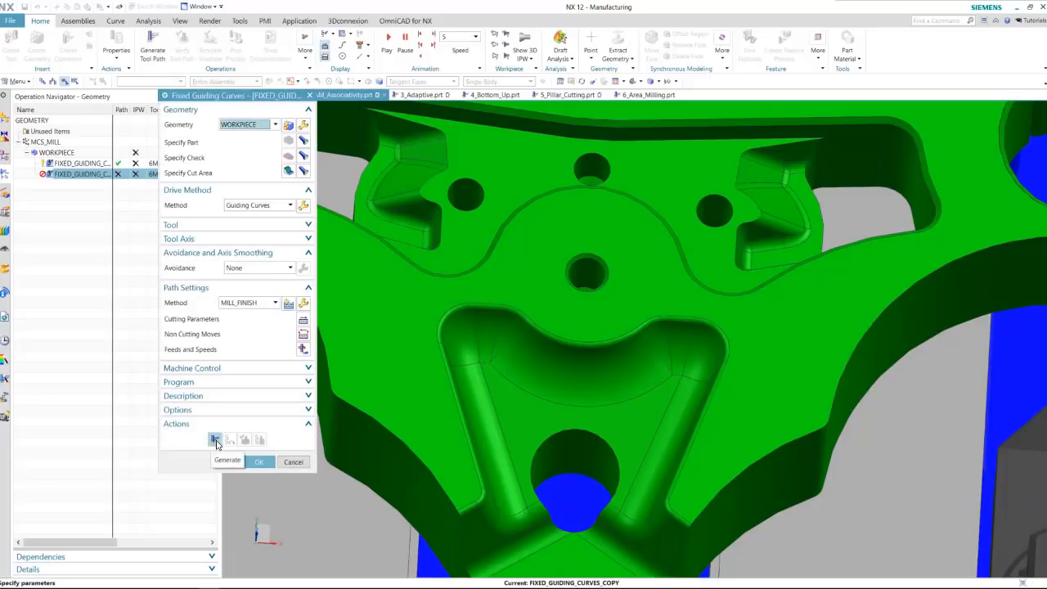
Step: Generate the duplicated operation's tool path on the small left-hand pocket and accept the operation
{"action": "left_click", "coordinate": [215, 441]}
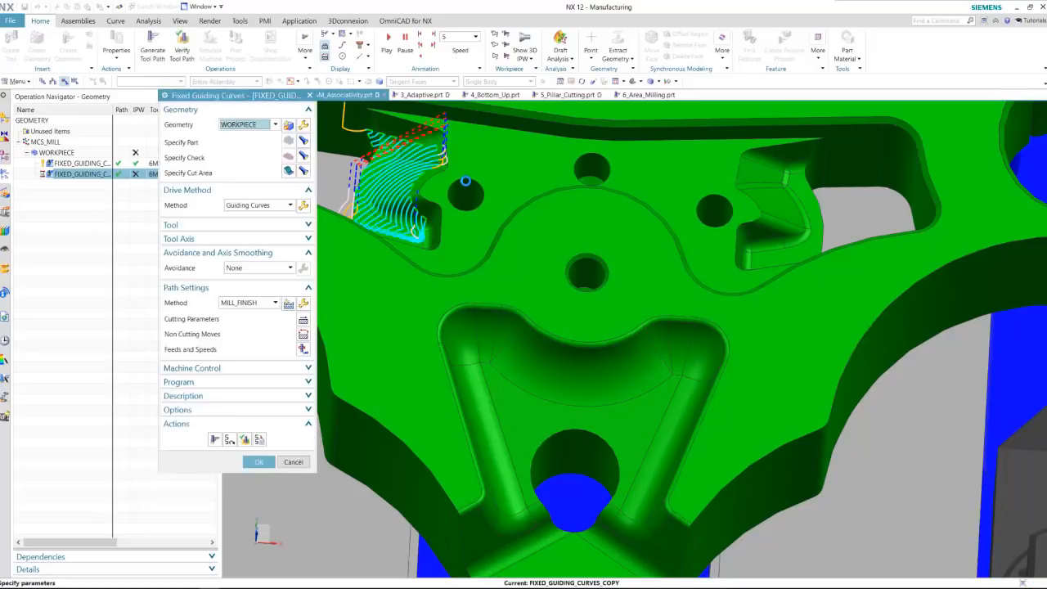
{"action": "middle_click_drag", "start_coordinate": [465, 181], "coordinate": [564, 341]}
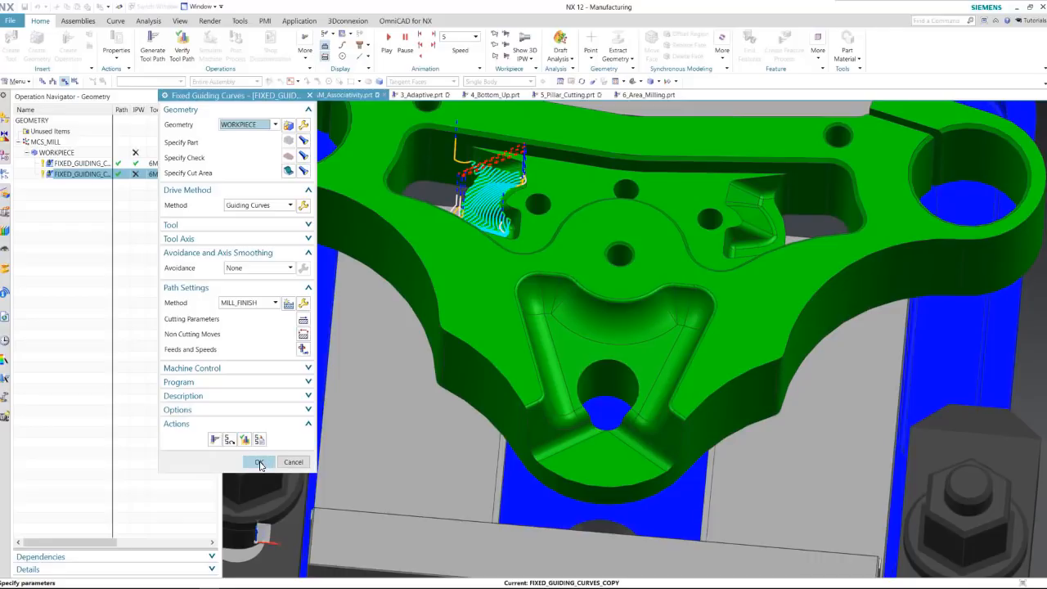
{"action": "left_click", "coordinate": [259, 463]}
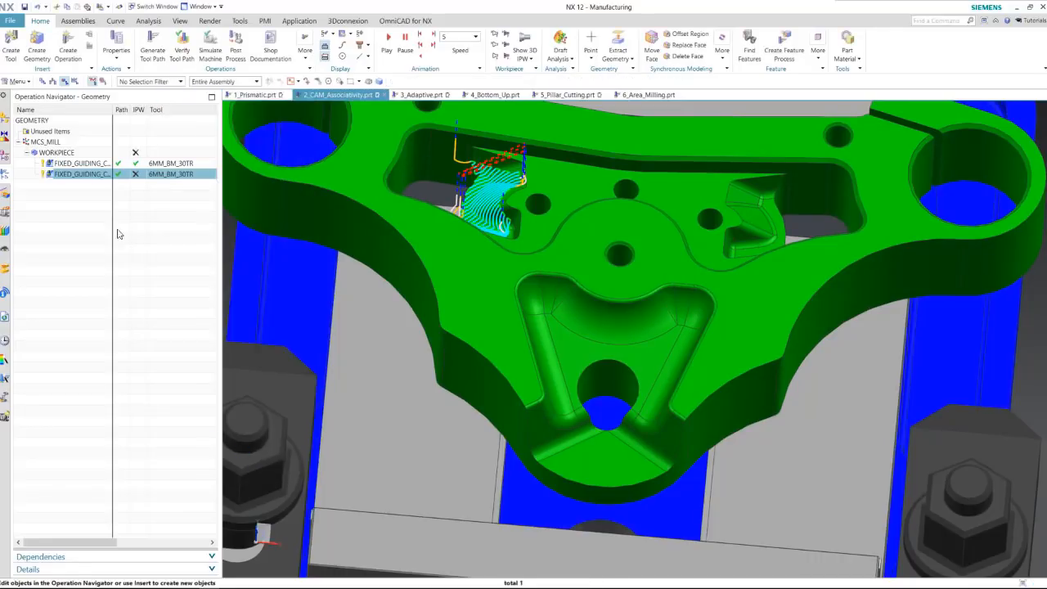
Step: Duplicate the large triangular pocket's fixed guiding curves operation under WORKPIECE by copying and pasting it
{"action": "right_click", "coordinate": [84, 165]}
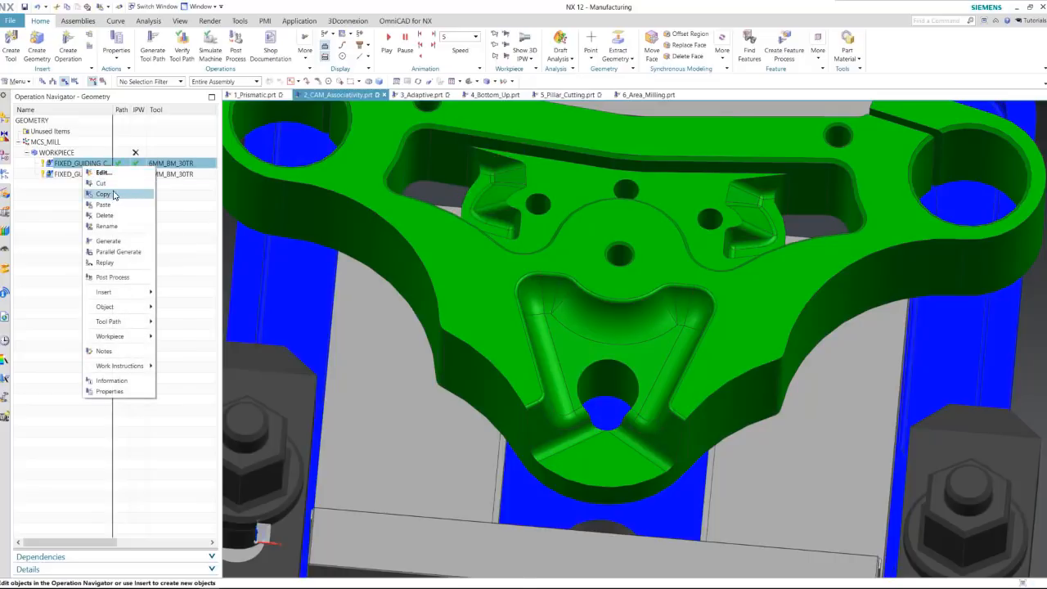
{"action": "left_click", "coordinate": [116, 192]}
{"action": "right_click", "coordinate": [86, 162]}
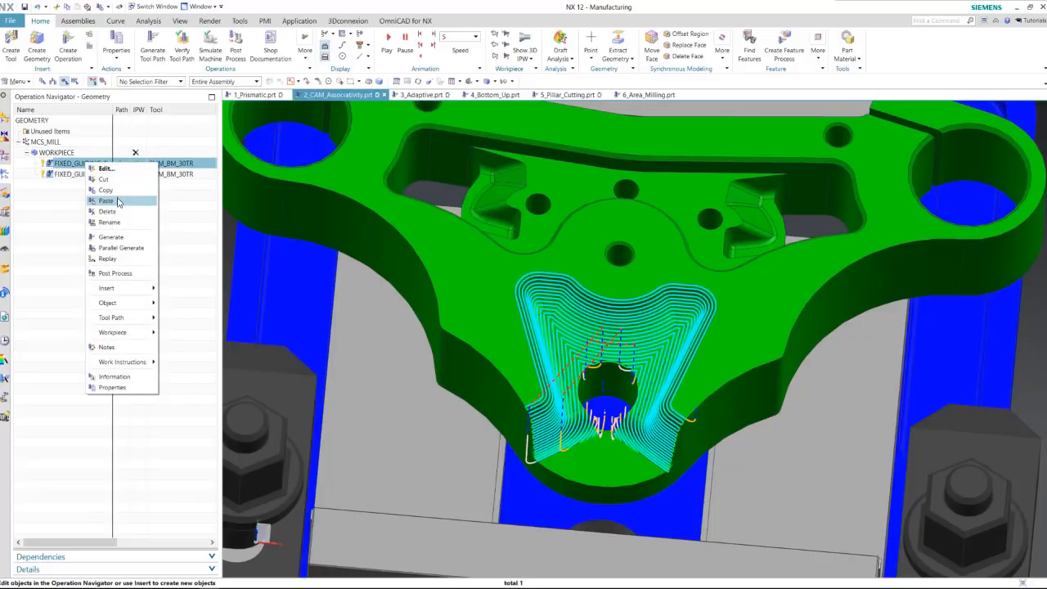
{"action": "left_click", "coordinate": [115, 201]}
Step: Open the duplicated operation's guiding curves drive method and change the pattern type to Morphing
{"action": "left_click", "coordinate": [78, 185]}
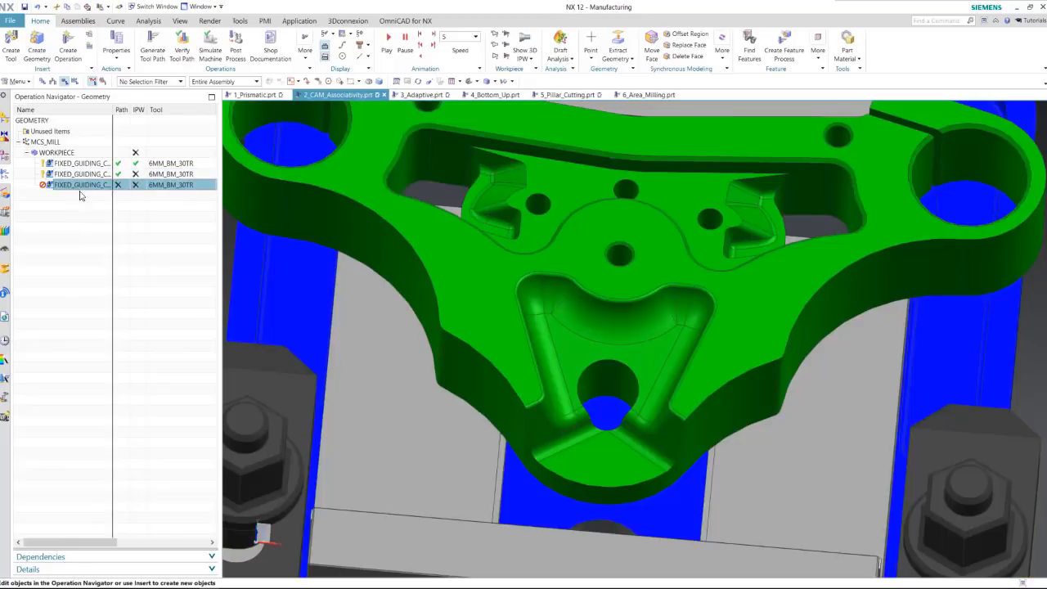
{"action": "double_click", "coordinate": [80, 185]}
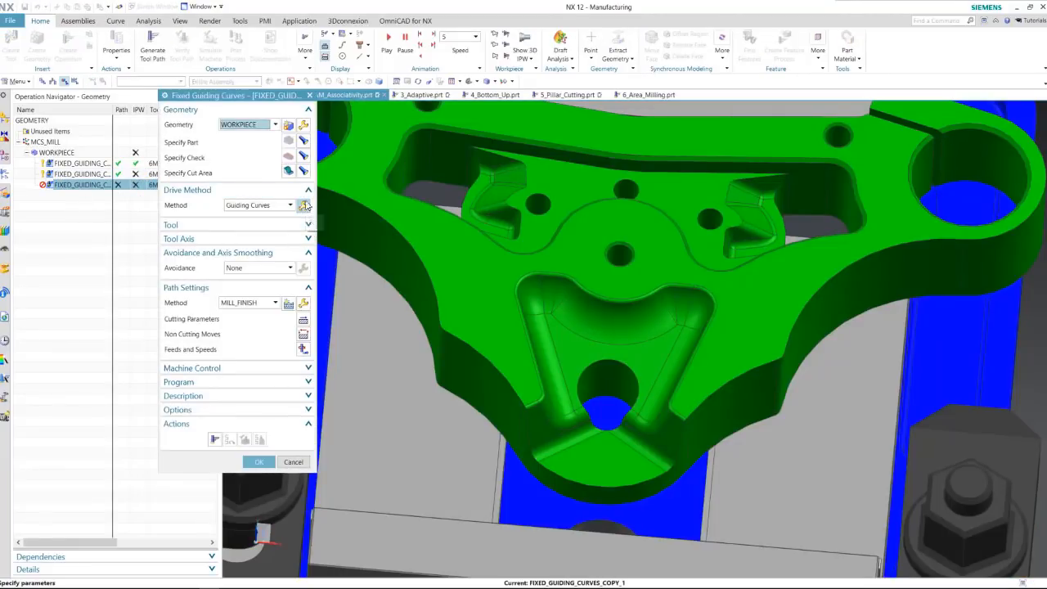
{"action": "left_click", "coordinate": [305, 205]}
{"action": "left_click", "coordinate": [274, 124]}
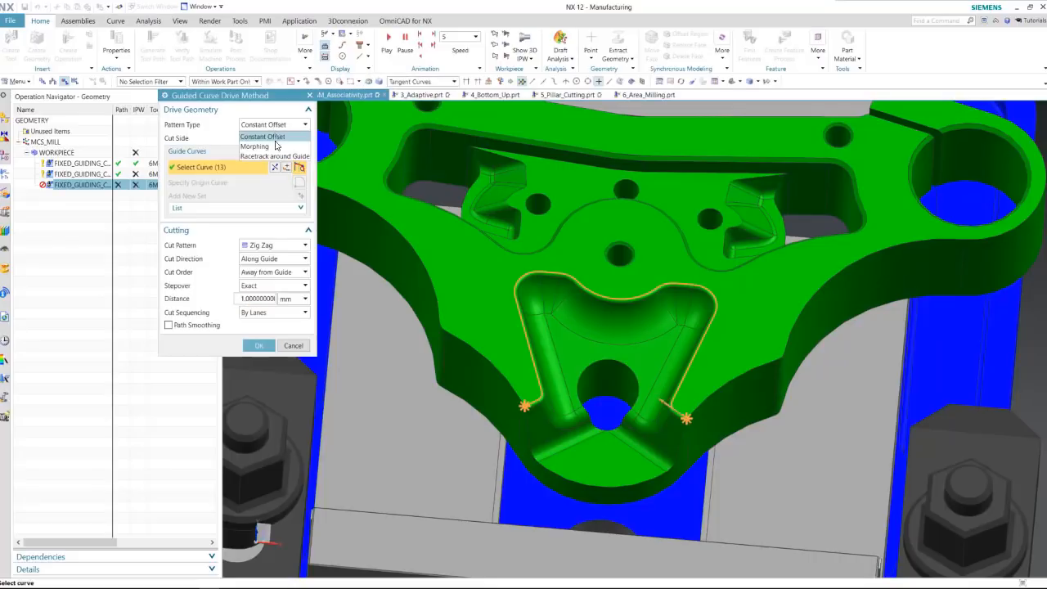
{"action": "left_click", "coordinate": [273, 147]}
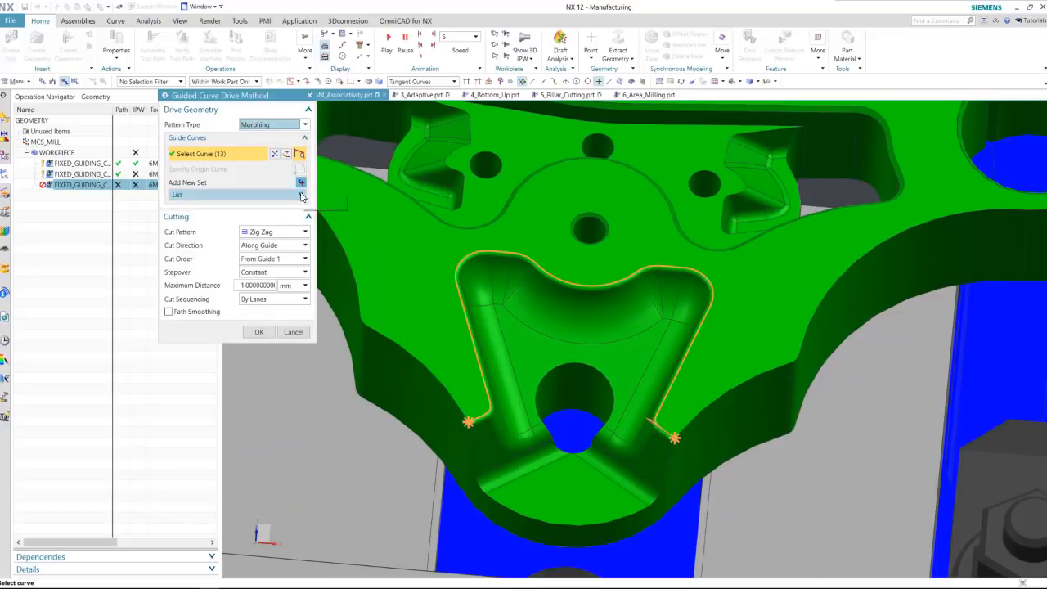
Step: Remove the existing guide from the list and reselect the large pocket's open upper rim as the first guide
{"action": "left_click", "coordinate": [301, 195]}
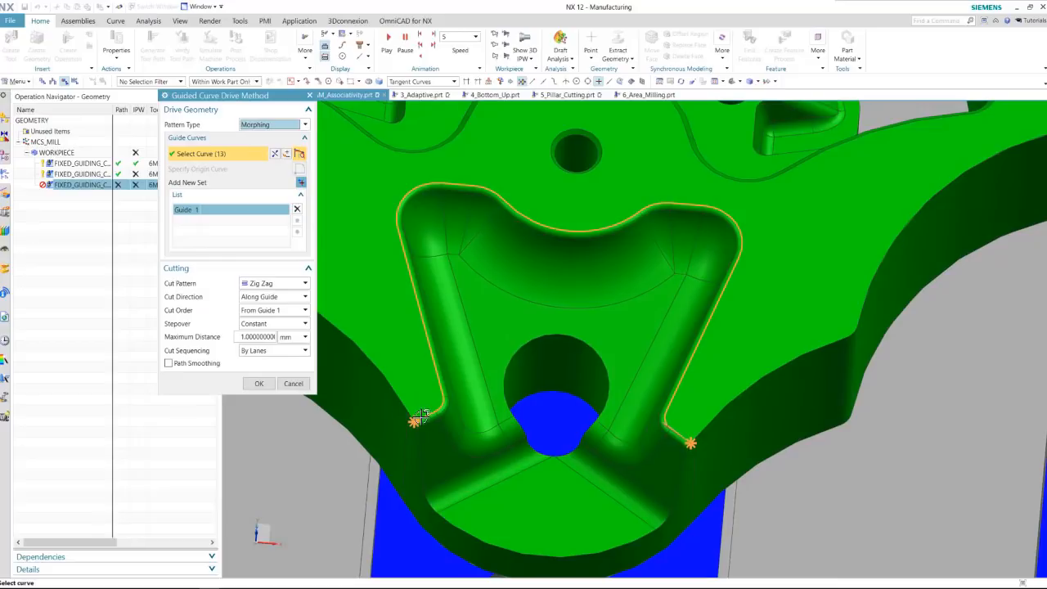
{"action": "left_click", "coordinate": [297, 209]}
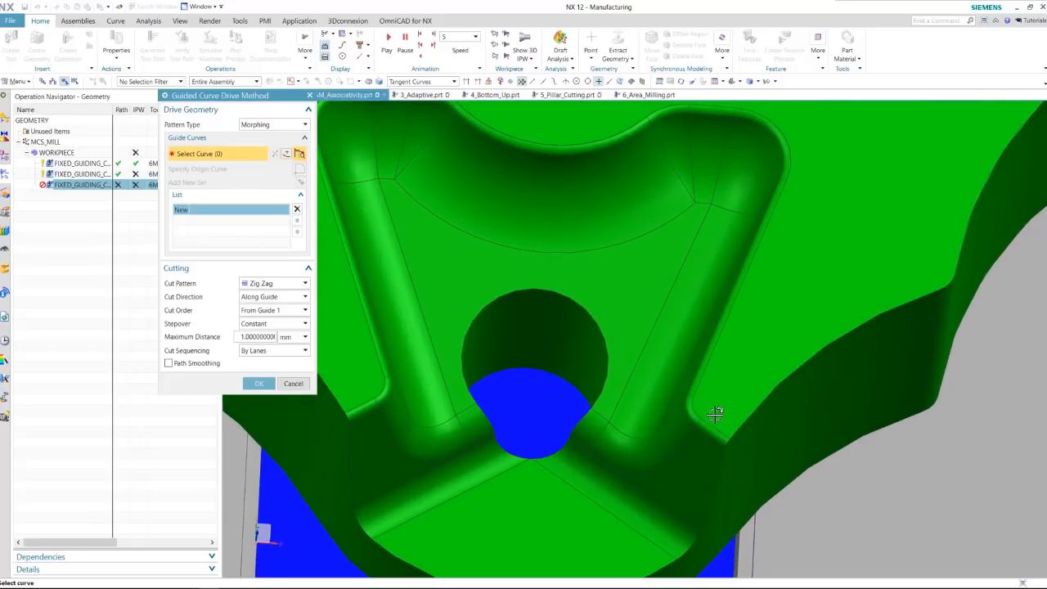
{"action": "left_click", "coordinate": [708, 425]}
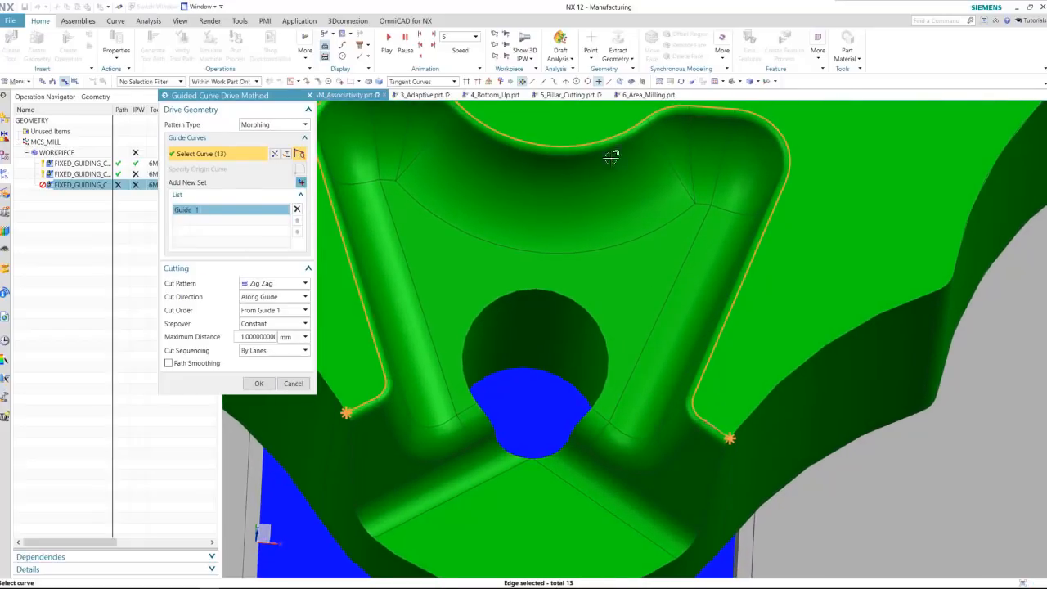
Step: Add the edge loop of the hole in the pocket floor as a second guide and accept the drive method
{"action": "middle_click_drag", "start_coordinate": [611, 155], "coordinate": [363, 180]}
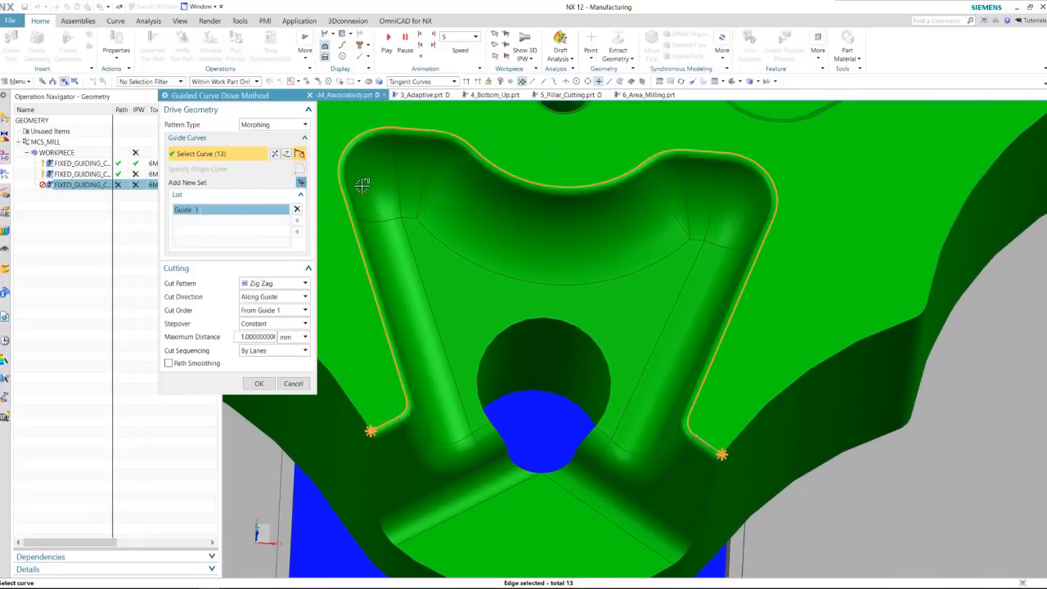
{"action": "left_click", "coordinate": [301, 183]}
{"action": "scroll", "coordinate": [498, 327], "scroll_direction": "up", "scroll_amount": 3}
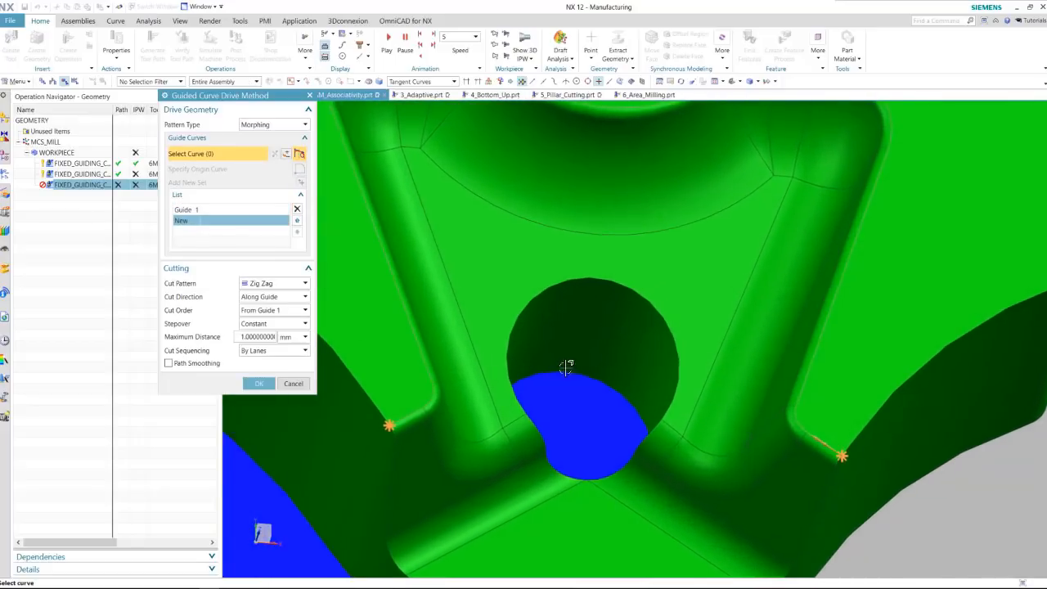
{"action": "scroll", "coordinate": [565, 367], "scroll_direction": "up", "scroll_amount": 1}
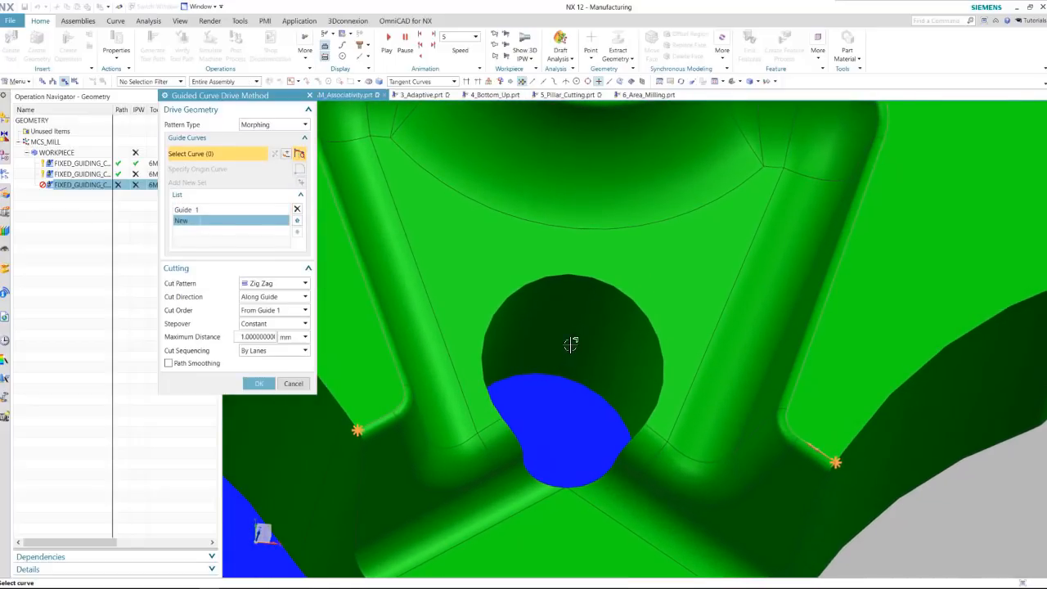
{"action": "left_click", "coordinate": [621, 448]}
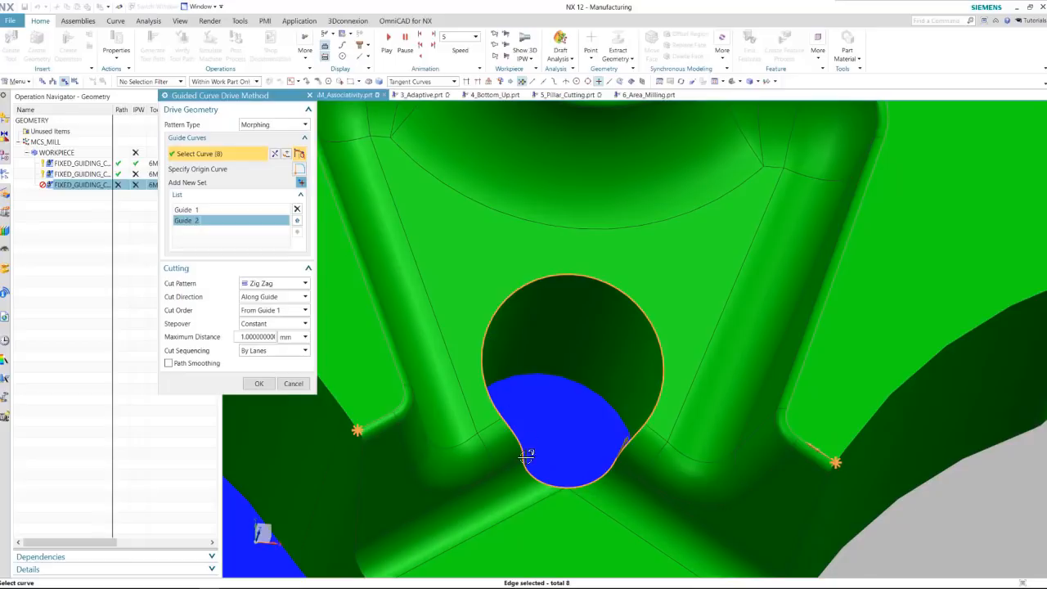
{"action": "middle_click_drag", "start_coordinate": [526, 455], "coordinate": [606, 416]}
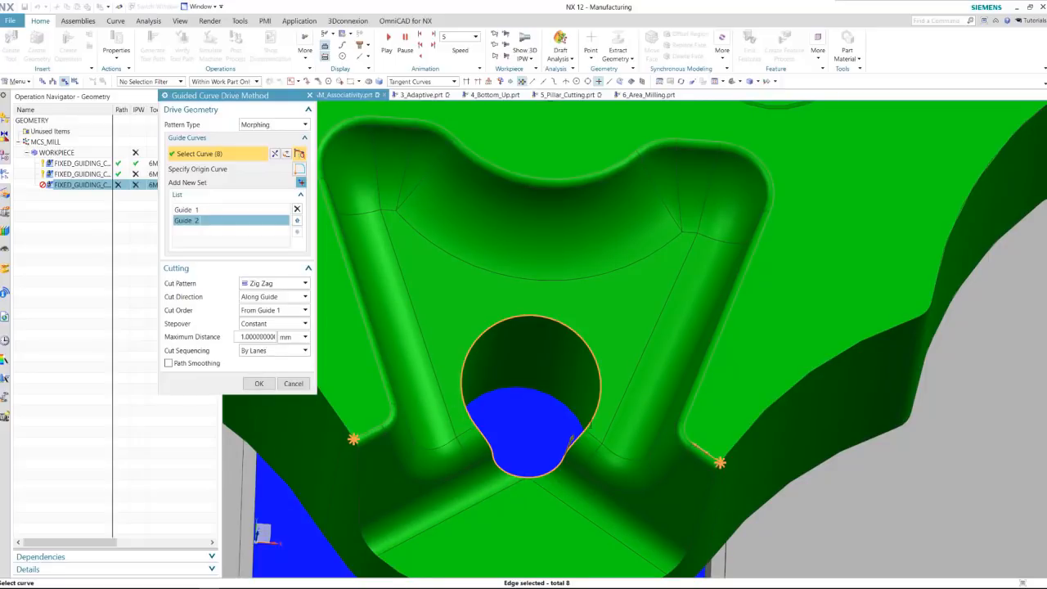
{"action": "key", "text": "Tab"}
{"action": "left_click", "coordinate": [259, 383]}
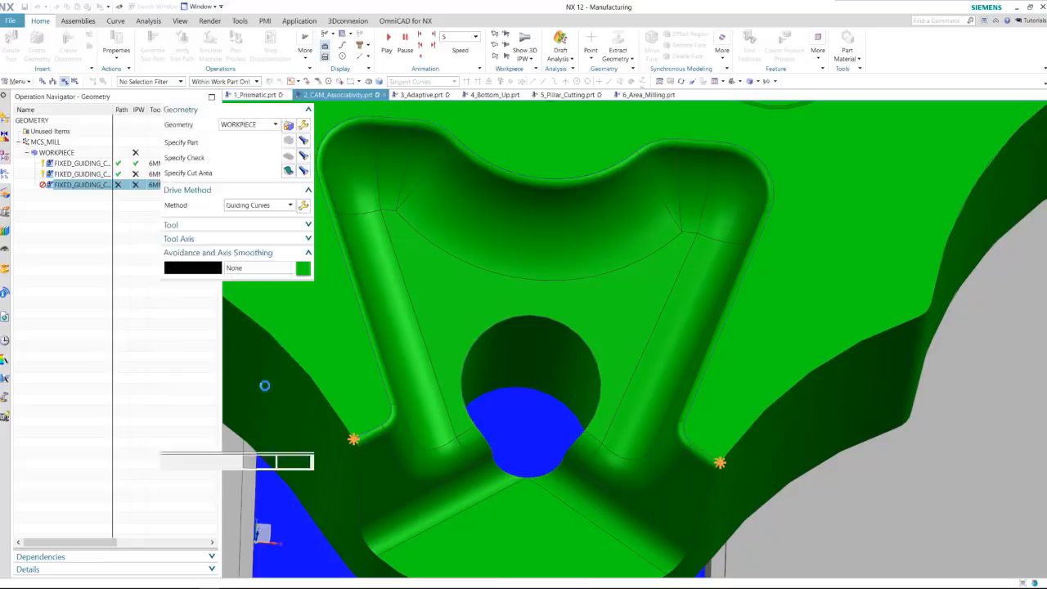
Step: Generate the morphing tool path and inspect it between the pocket rim and the central hole
{"action": "left_click", "coordinate": [214, 439]}
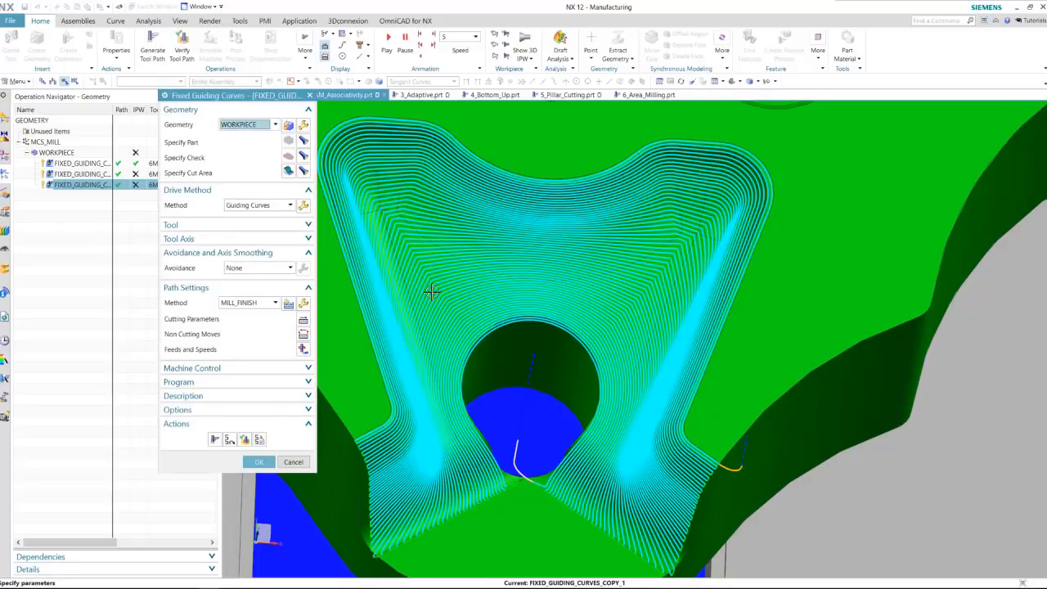
{"action": "middle_click_drag", "start_coordinate": [444, 273], "coordinate": [402, 276]}
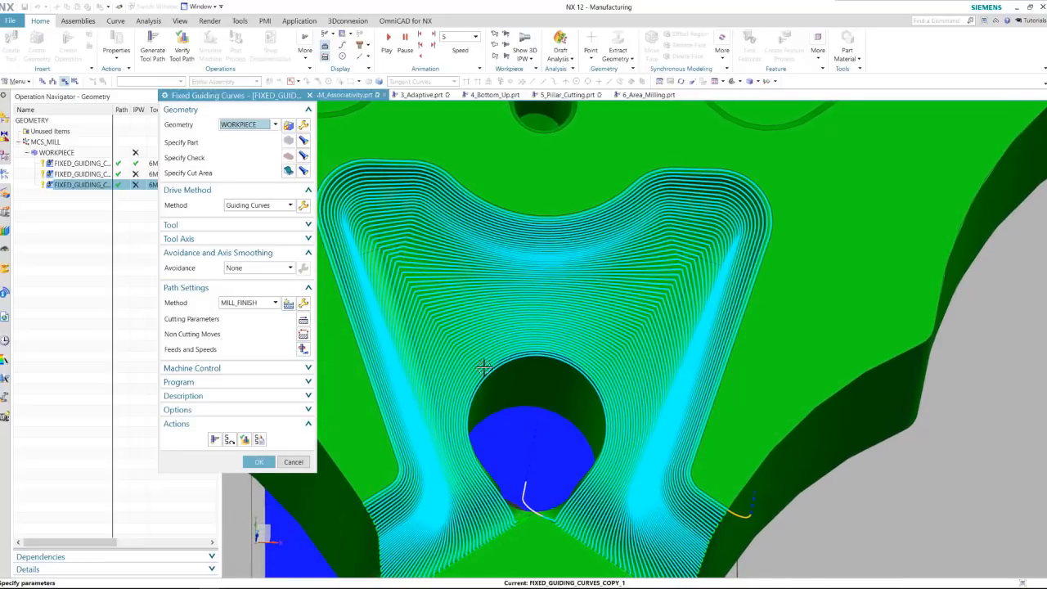
{"action": "middle_click_drag", "start_coordinate": [550, 380], "coordinate": [539, 364]}
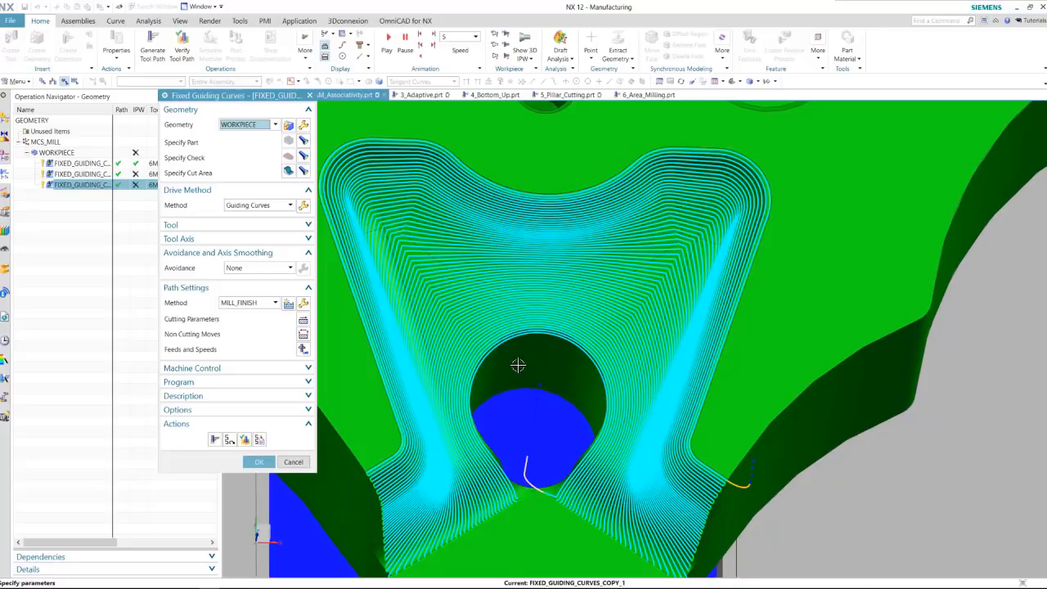
{"action": "middle_click_drag", "start_coordinate": [516, 365], "coordinate": [270, 461]}
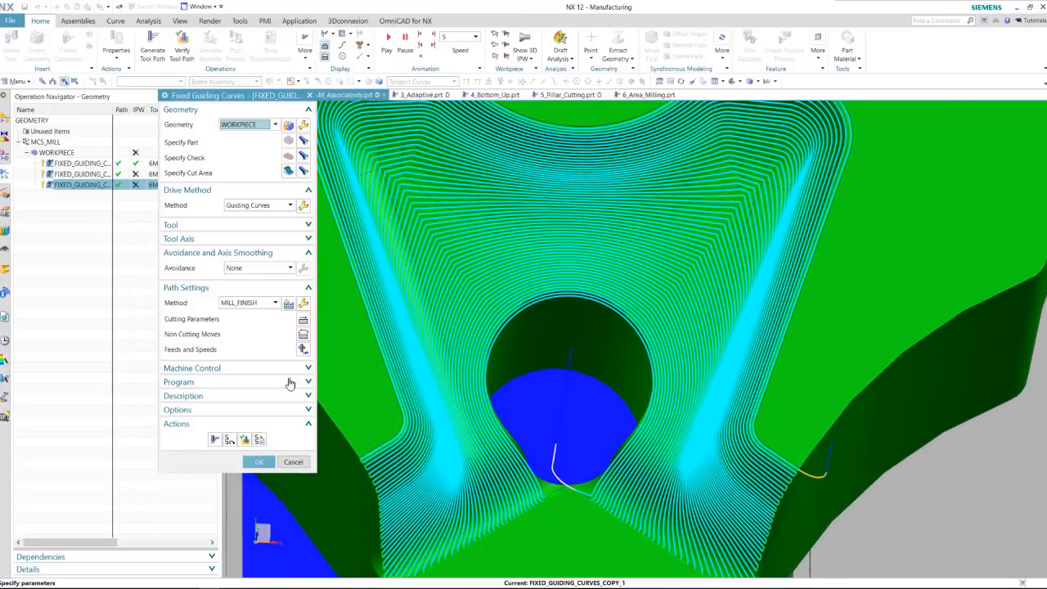
Step: Enable Path Smoothing in the drive method and accept the operation without regenerating the path
{"action": "left_click", "coordinate": [304, 206]}
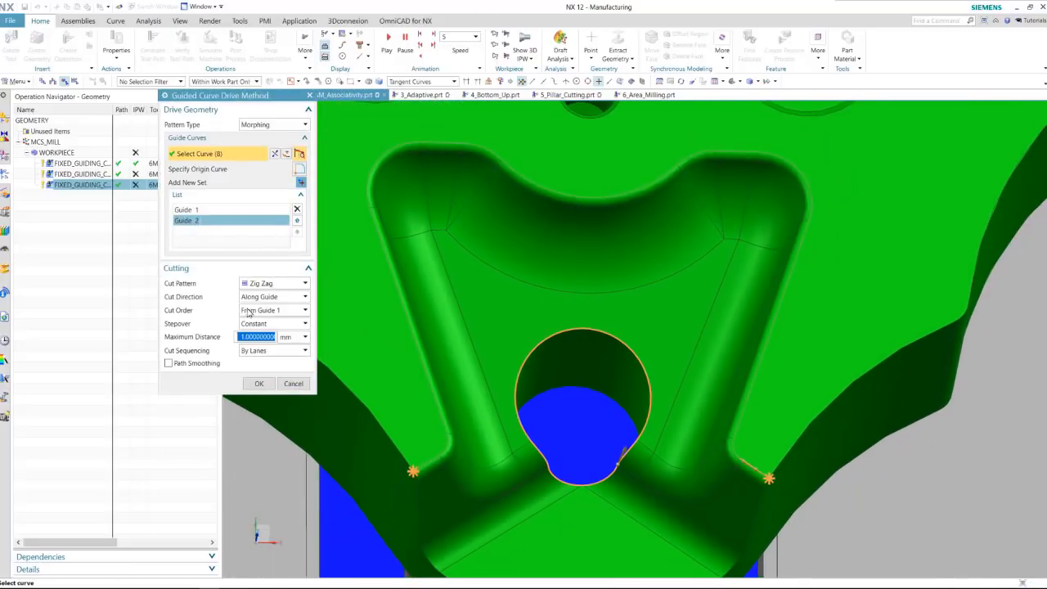
{"action": "left_click", "coordinate": [169, 364]}
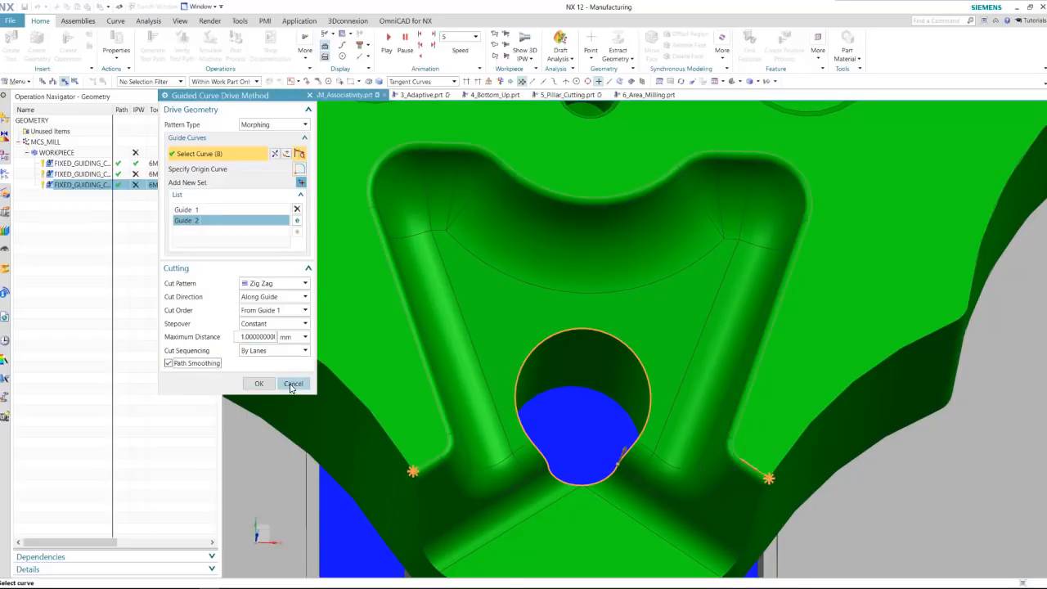
{"action": "left_click", "coordinate": [260, 384]}
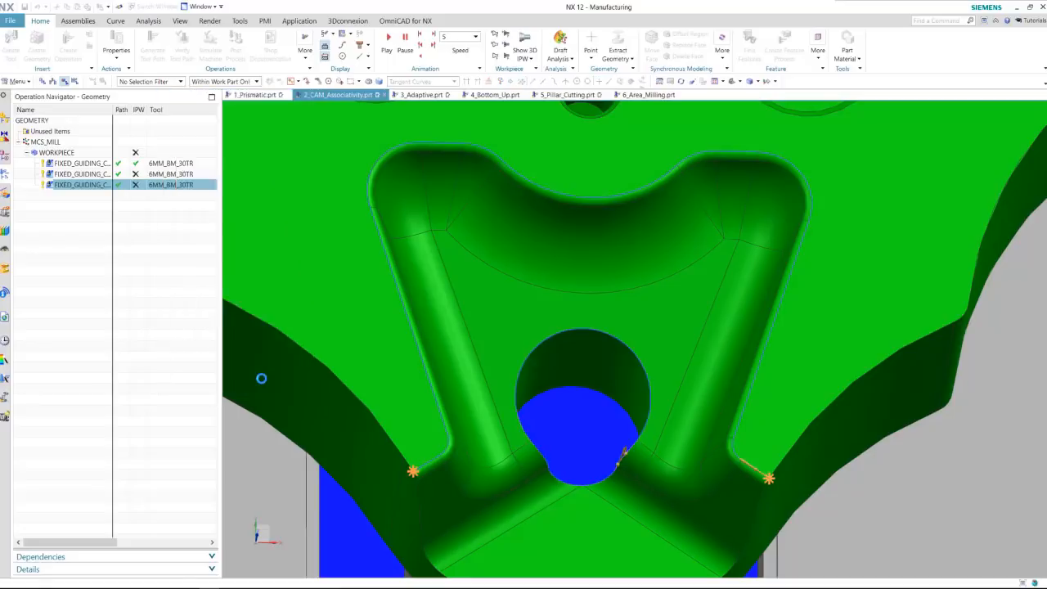
{"action": "left_click", "coordinate": [258, 462]}
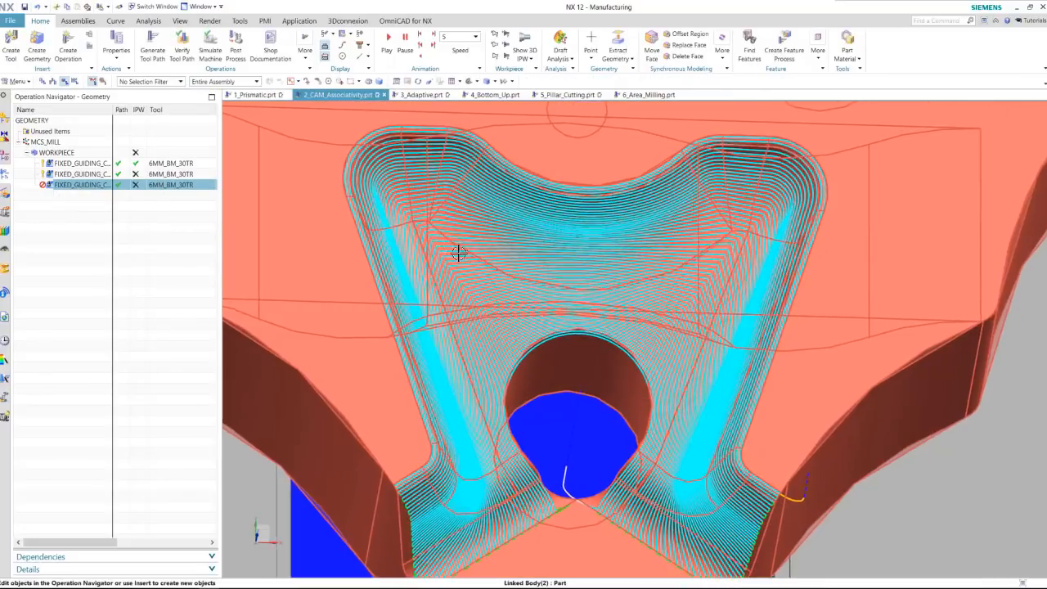
Step: Duplicate the morphing guiding curves operation by copying and pasting it below the original
{"action": "scroll", "coordinate": [444, 278], "scroll_direction": "up", "scroll_amount": 3}
{"action": "scroll", "coordinate": [444, 278], "scroll_direction": "up", "scroll_amount": 2}
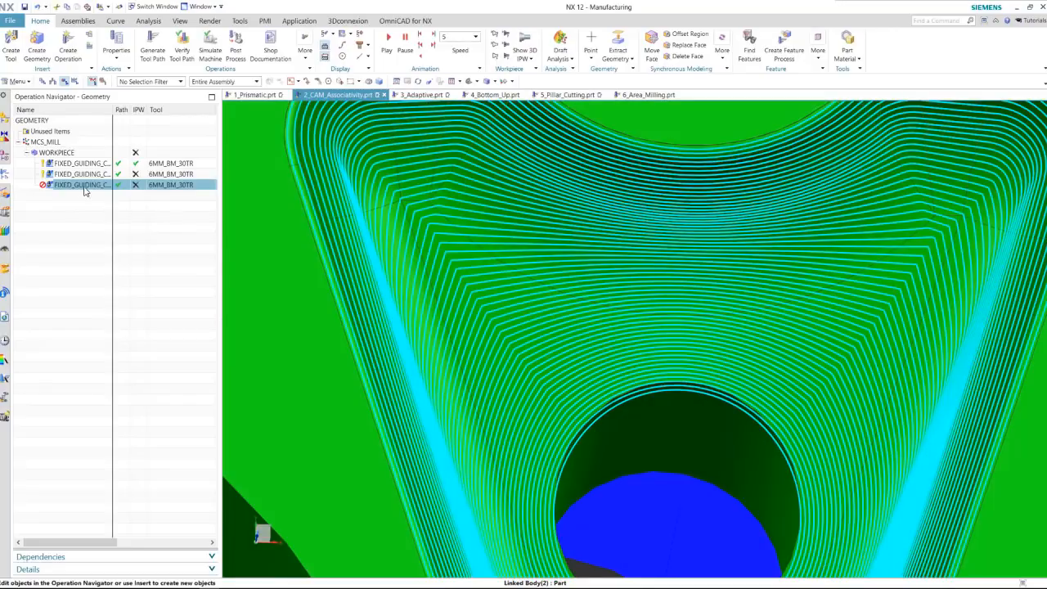
{"action": "right_click", "coordinate": [83, 186]}
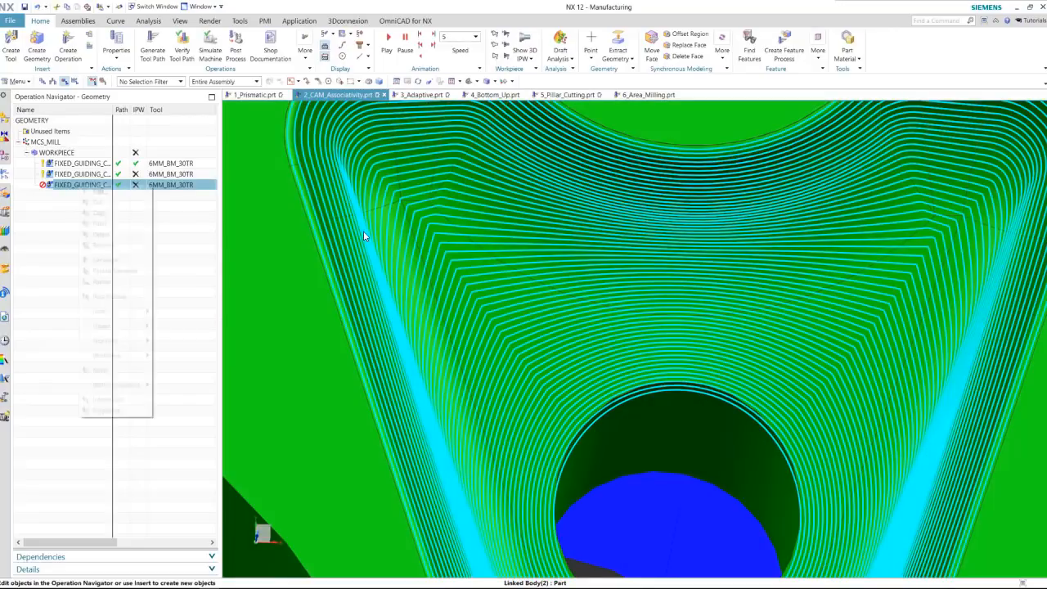
{"action": "right_click", "coordinate": [76, 188]}
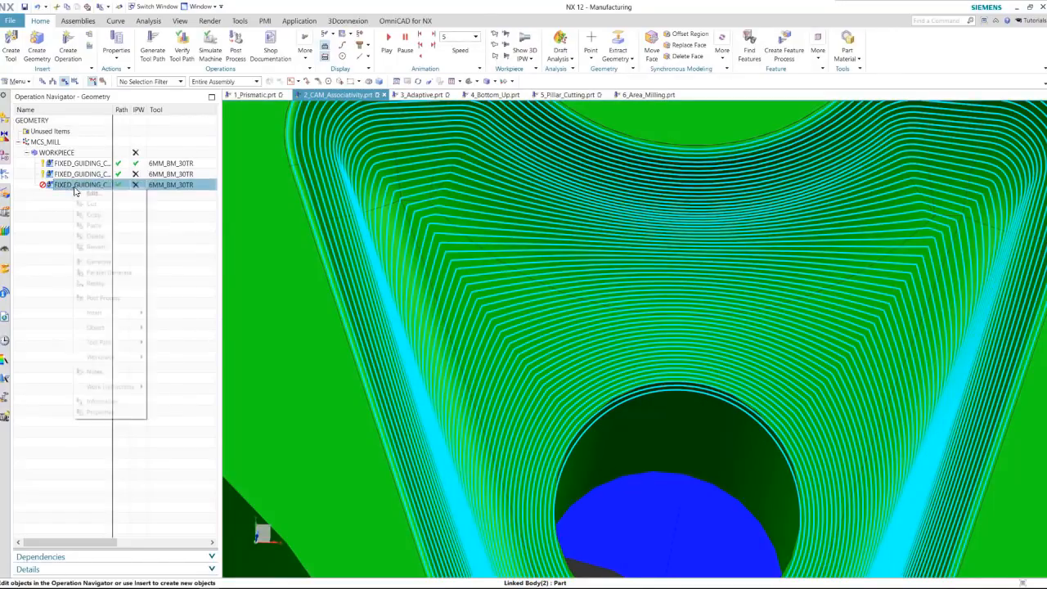
{"action": "left_click", "coordinate": [107, 225]}
Step: Open the duplicated morphing operation, confirm its guided curve drive method, generate the tool path and accept the operation
{"action": "double_click", "coordinate": [89, 195]}
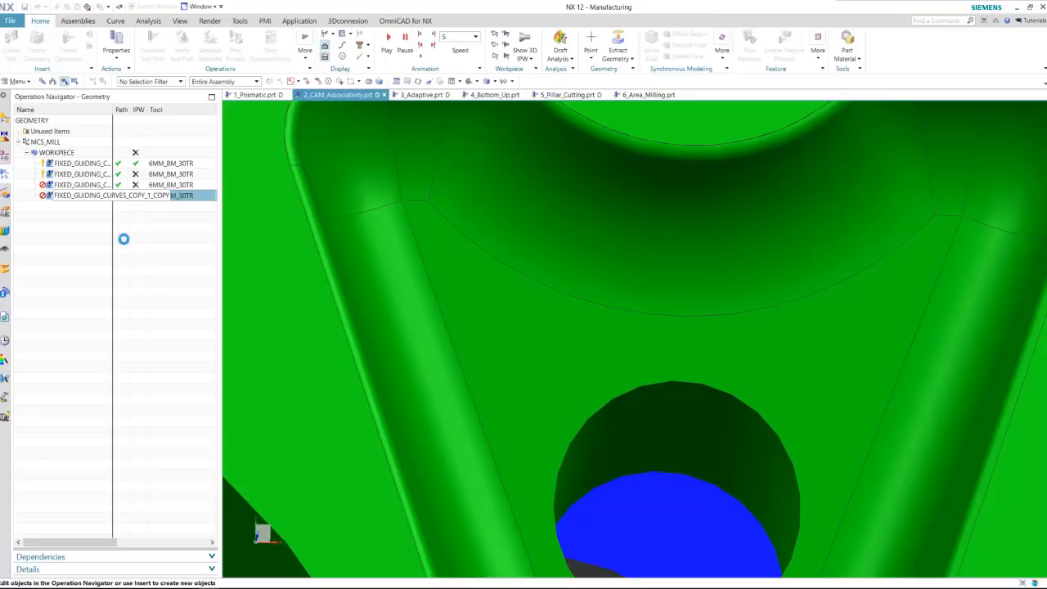
{"action": "left_click", "coordinate": [302, 320]}
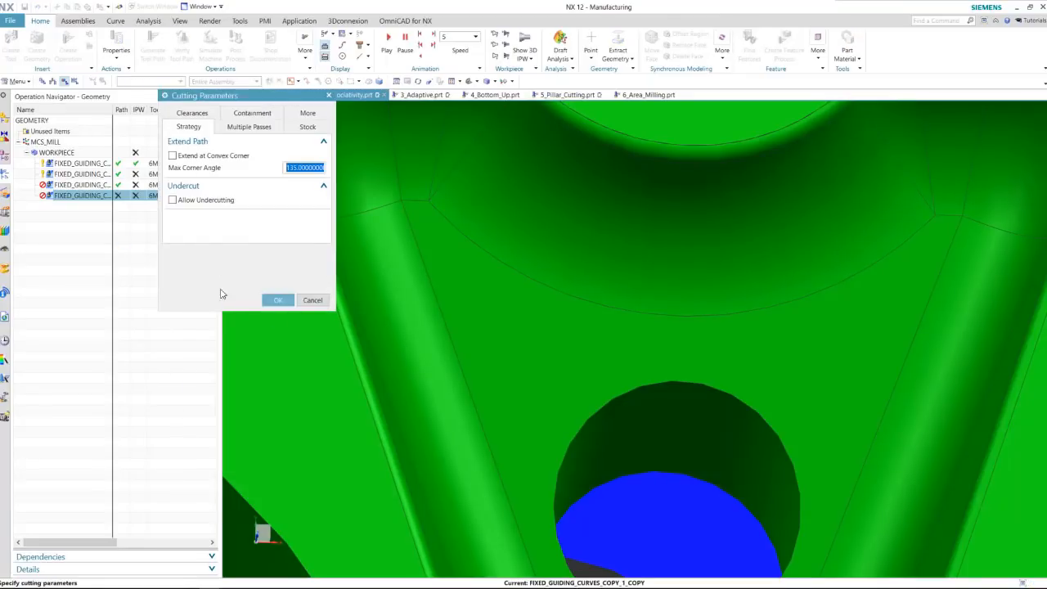
{"action": "middle_click", "coordinate": [653, 380]}
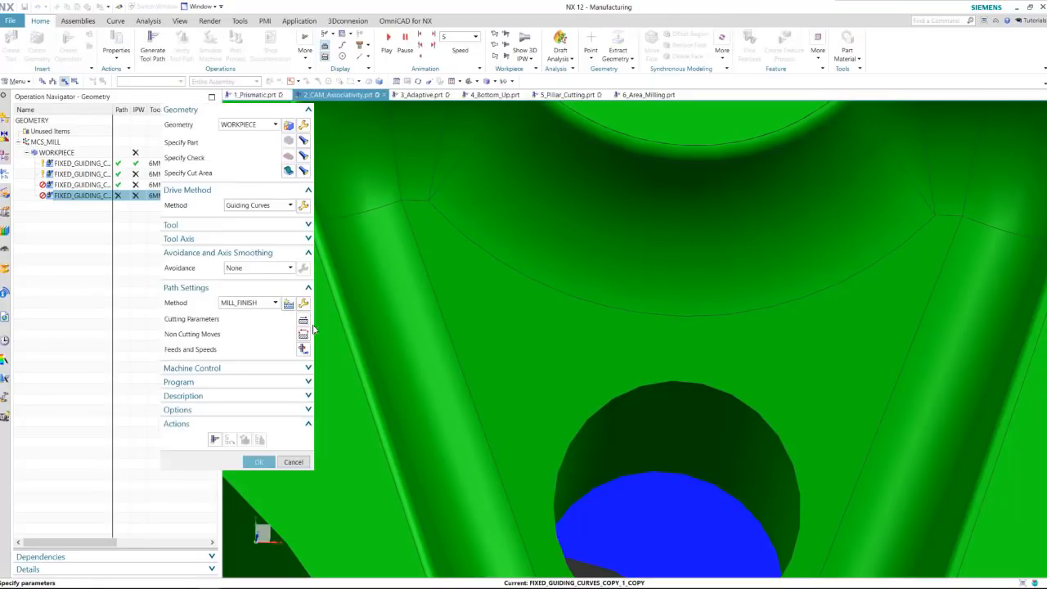
{"action": "middle_click", "coordinate": [263, 239]}
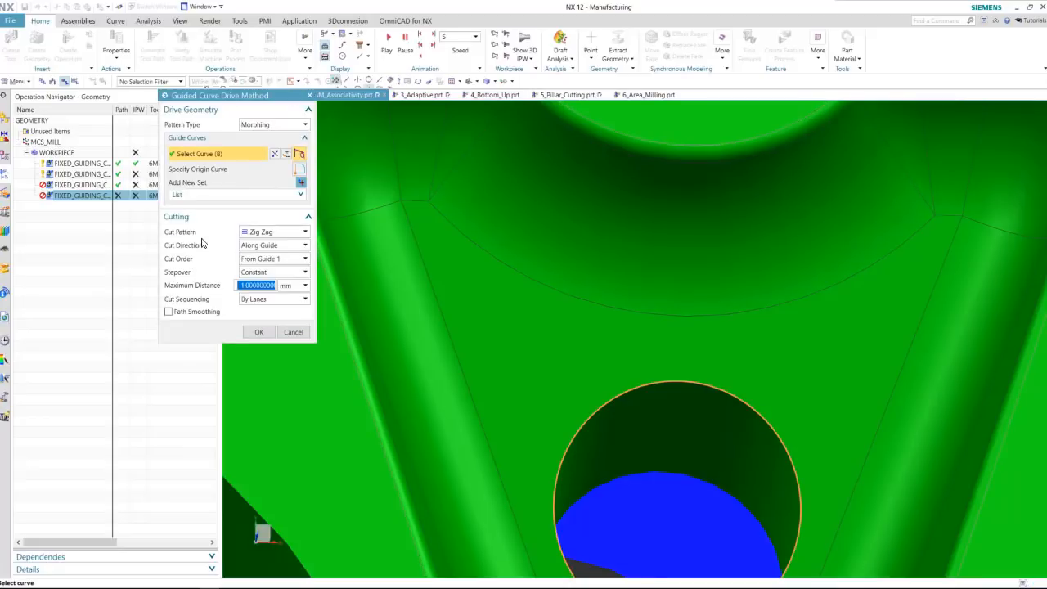
{"action": "left_click", "coordinate": [257, 330]}
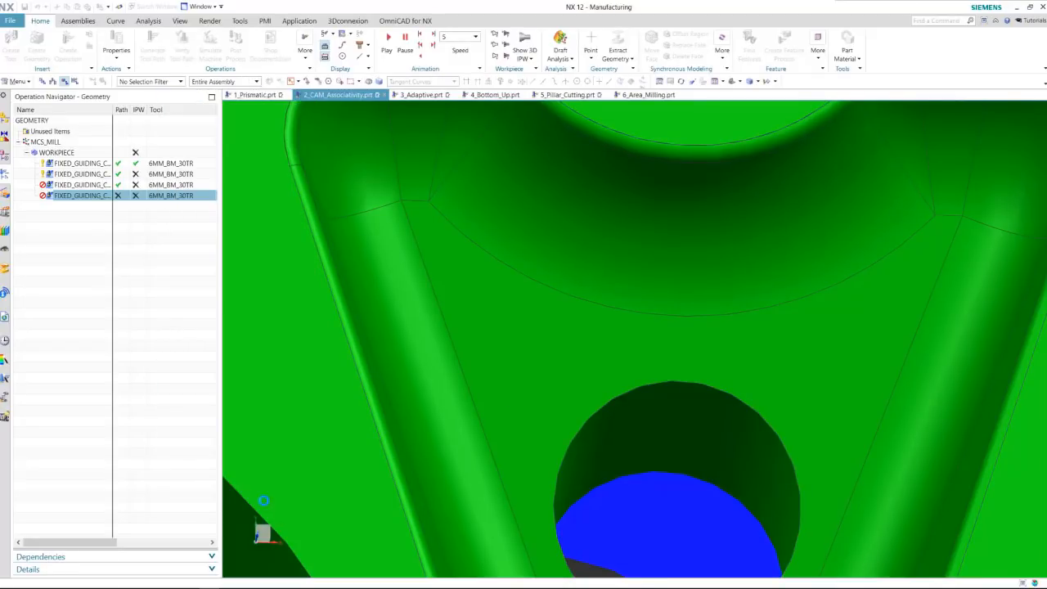
{"action": "left_click", "coordinate": [215, 441]}
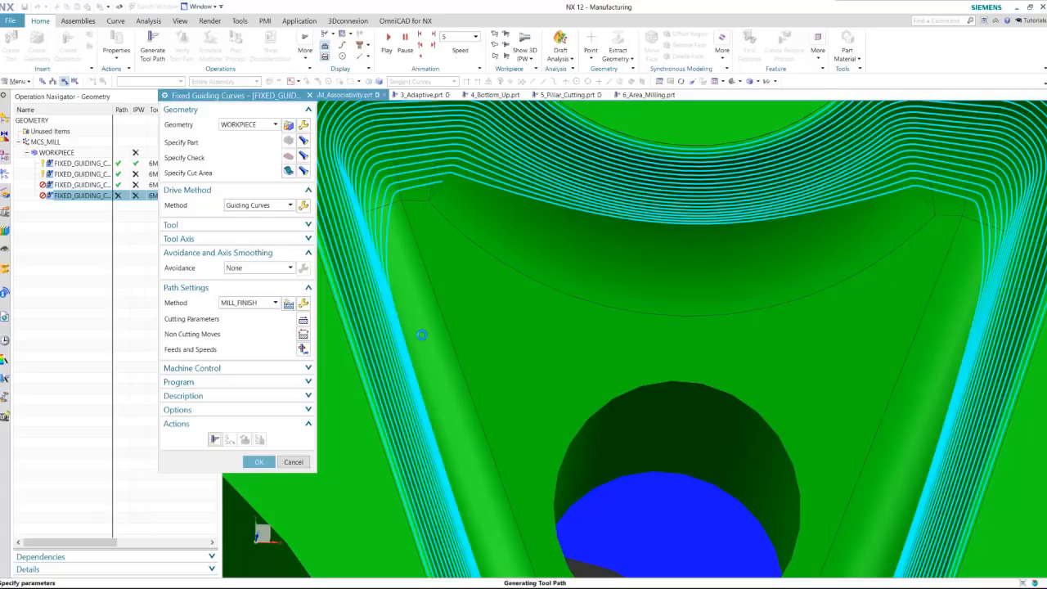
{"action": "left_click", "coordinate": [263, 460]}
Step: Compare the tool paths of the original morphing operation and its regenerated copy, then clear the selection
{"action": "left_click", "coordinate": [79, 186]}
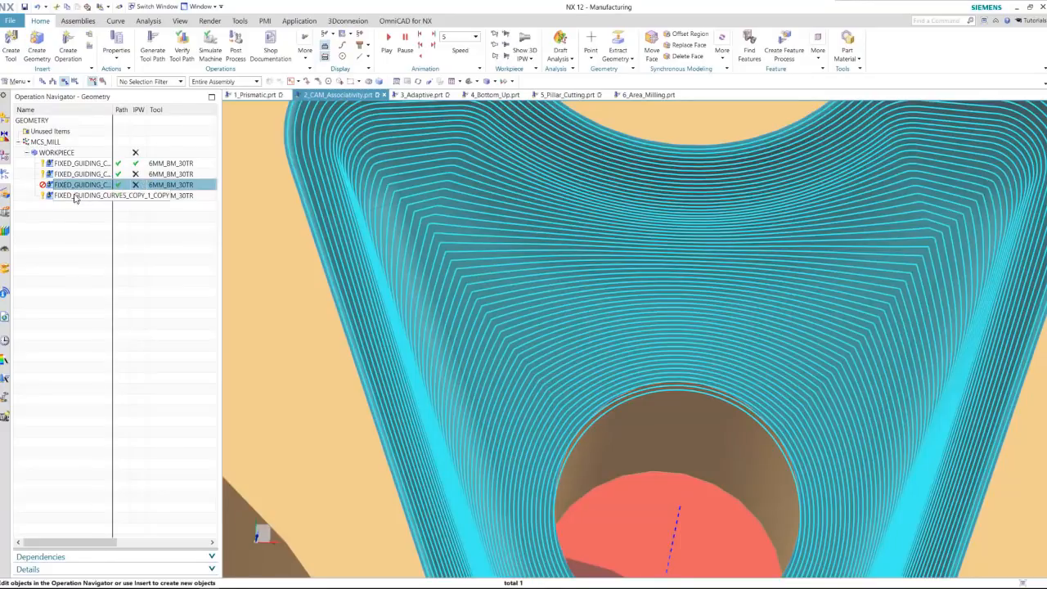
{"action": "left_click", "coordinate": [82, 196]}
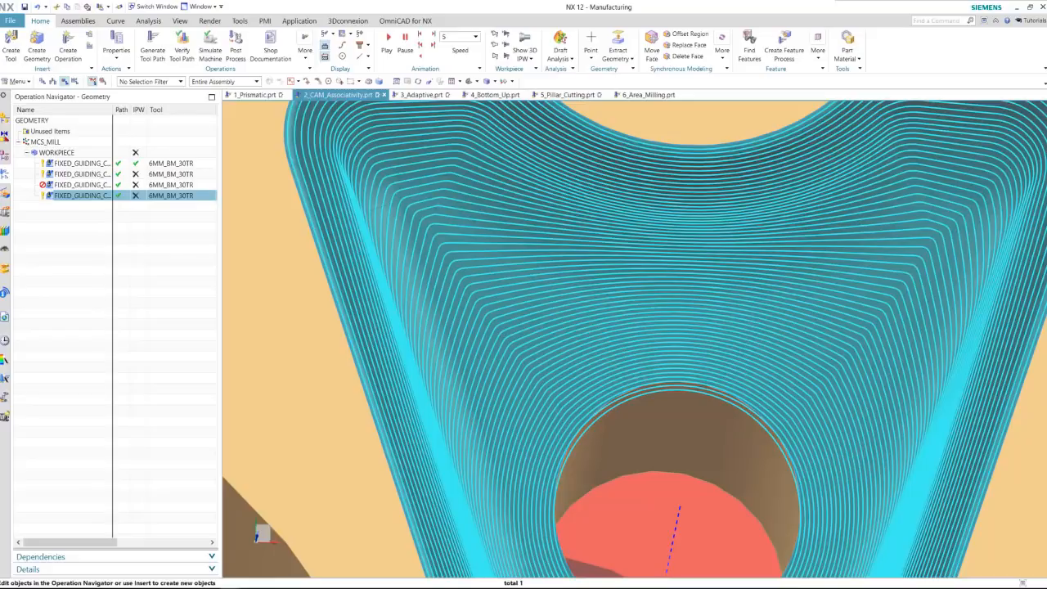
{"action": "left_click", "coordinate": [76, 264]}
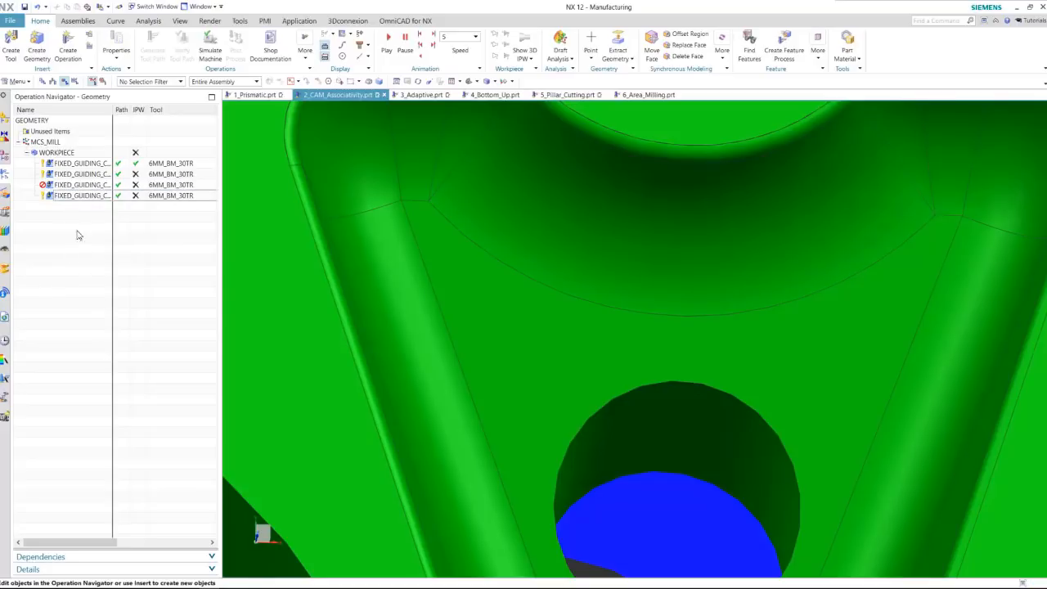
Step: Copy the first fixed guiding curves operation and paste it below the last operation in the WORKPIECE group
{"action": "right_click", "coordinate": [82, 164]}
{"action": "left_click", "coordinate": [104, 195]}
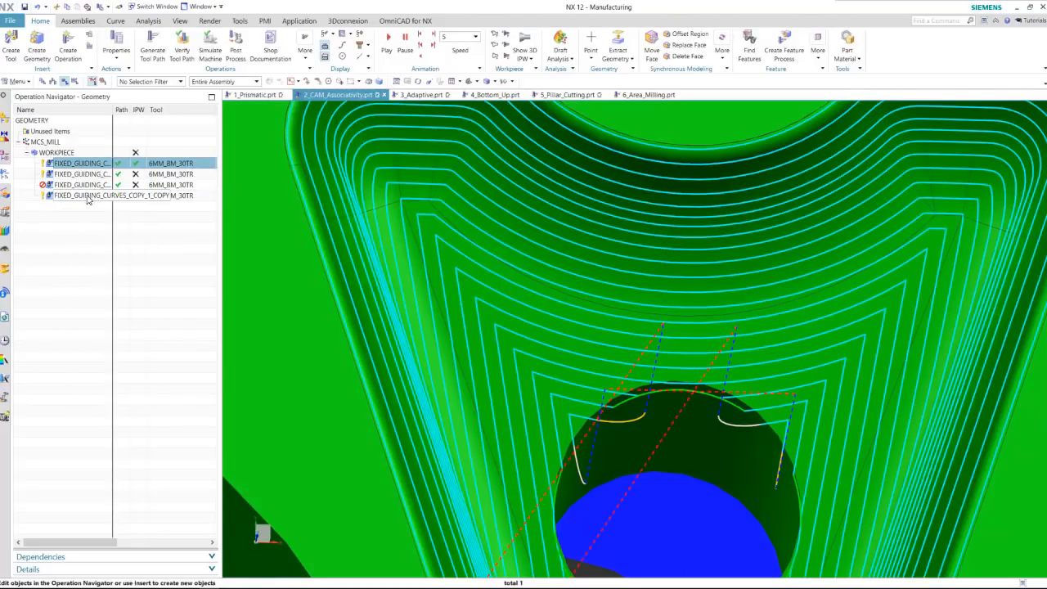
{"action": "right_click", "coordinate": [87, 196]}
{"action": "left_click", "coordinate": [119, 235]}
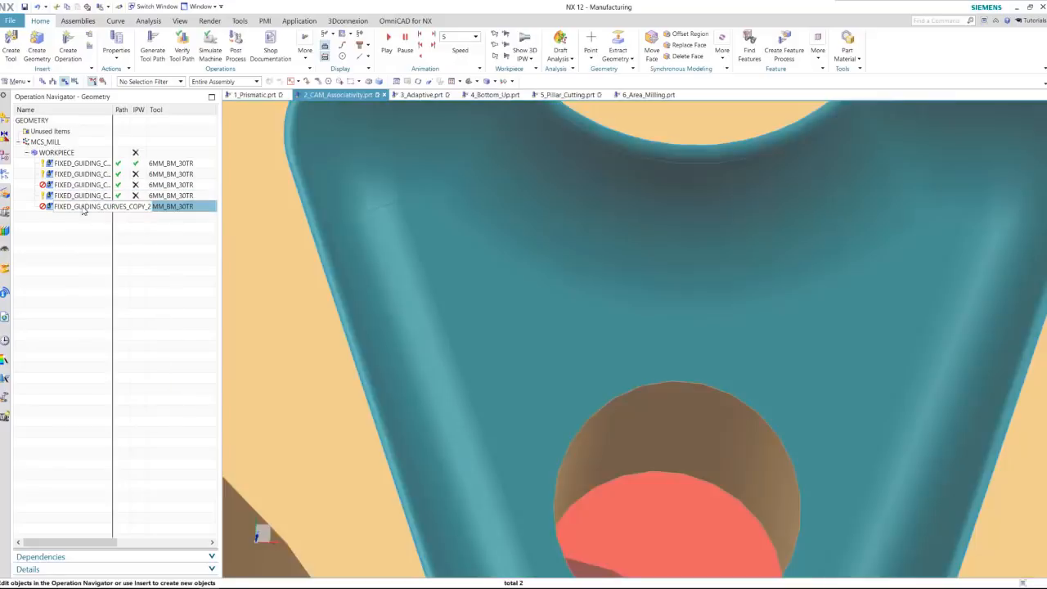
Step: Open the new copy's guided curve drive method and set its pattern type to Racetrack around Guide
{"action": "double_click", "coordinate": [73, 206]}
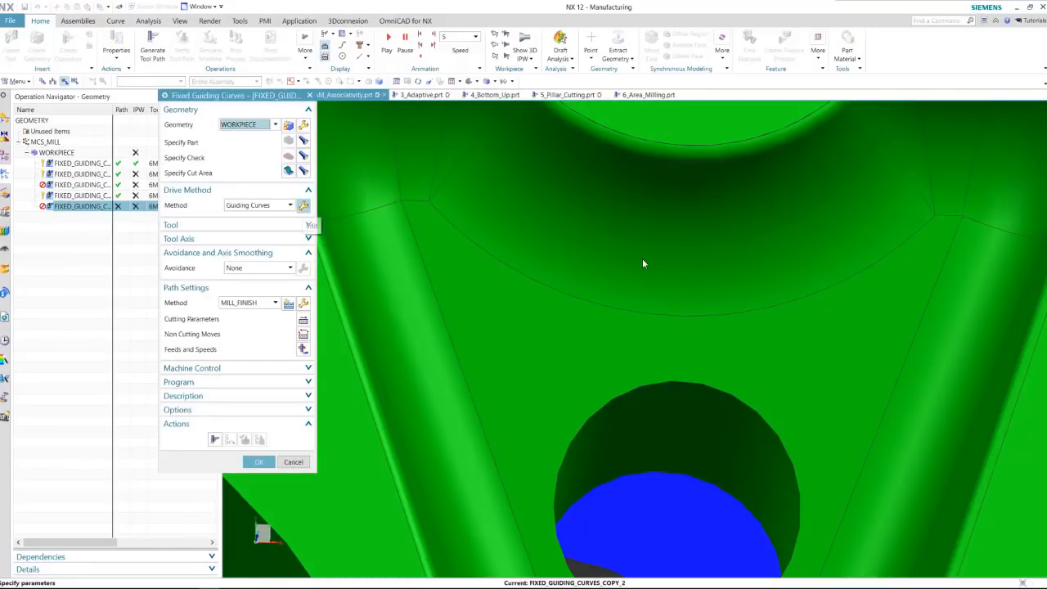
{"action": "left_click", "coordinate": [303, 204]}
{"action": "left_click", "coordinate": [288, 128]}
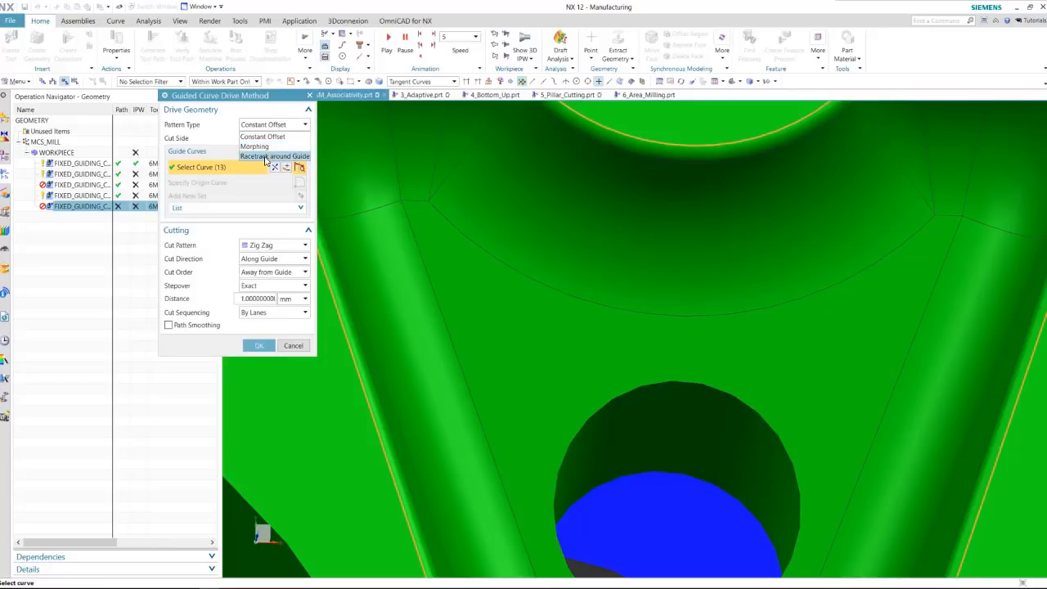
{"action": "left_click", "coordinate": [266, 156]}
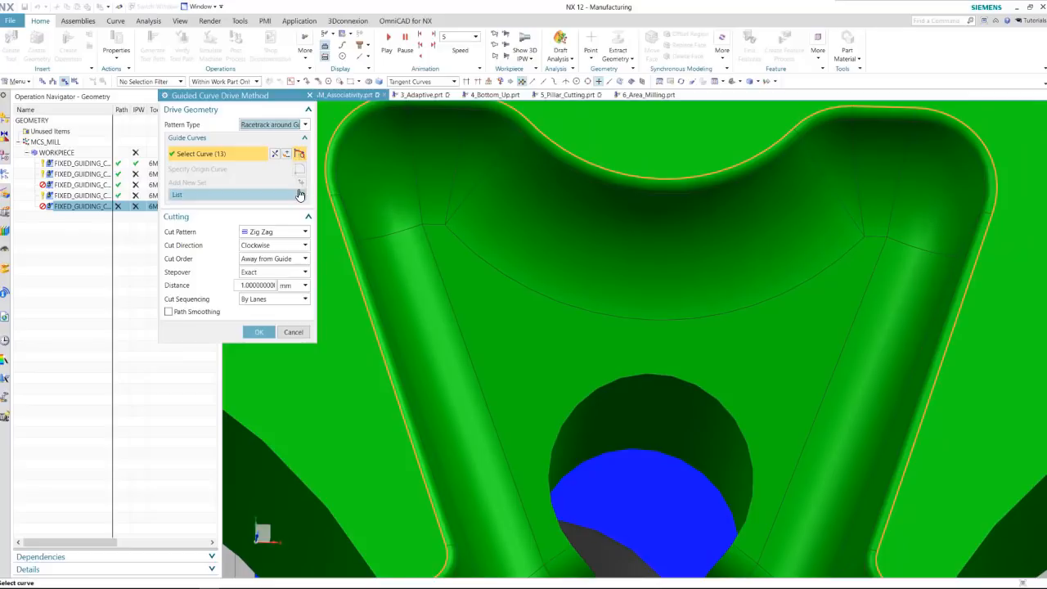
Step: Replace the existing guide set with the open chain of five edges along the pocket floor's two sides and curved end
{"action": "left_click", "coordinate": [301, 194]}
{"action": "key", "text": "Escape"}
{"action": "scroll", "coordinate": [416, 300], "scroll_direction": "down", "scroll_amount": 2}
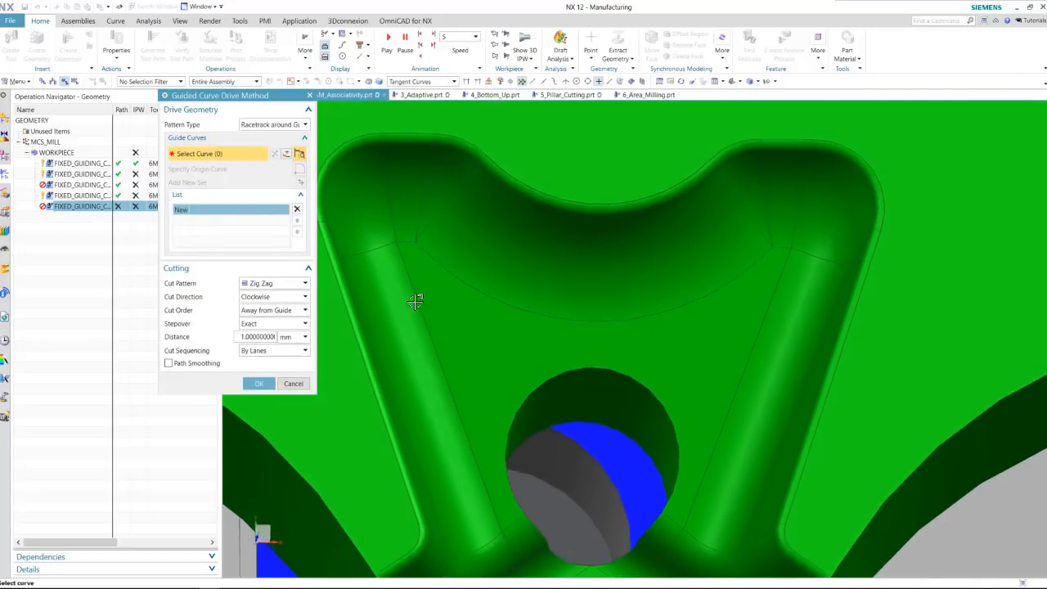
{"action": "scroll", "coordinate": [654, 396], "scroll_direction": "down", "scroll_amount": 1}
{"action": "scroll", "coordinate": [614, 407], "scroll_direction": "down", "scroll_amount": 1}
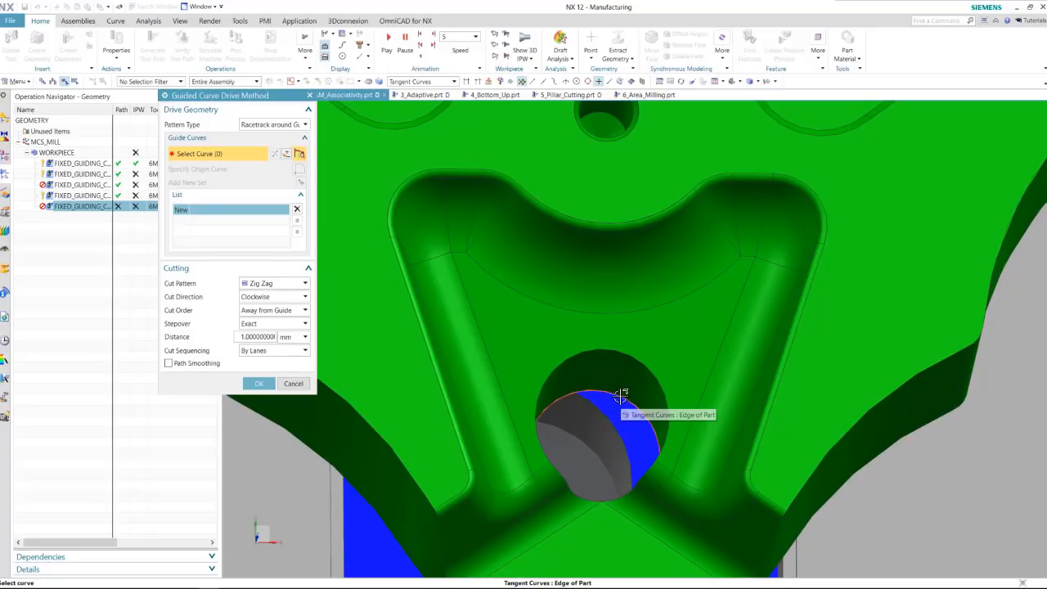
{"action": "scroll", "coordinate": [661, 325], "scroll_direction": "up", "scroll_amount": 2}
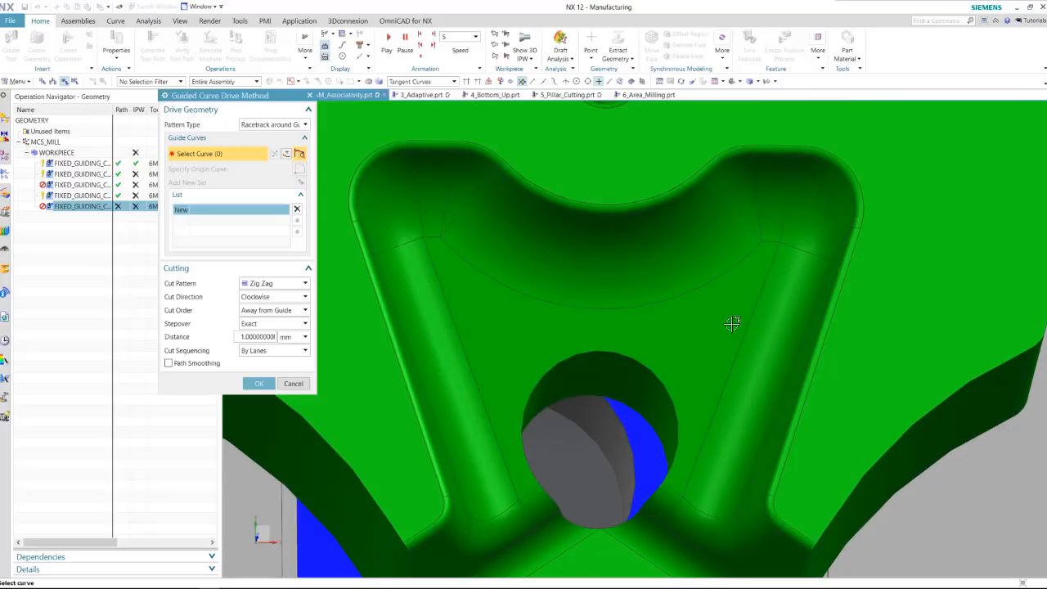
{"action": "left_click", "coordinate": [691, 476]}
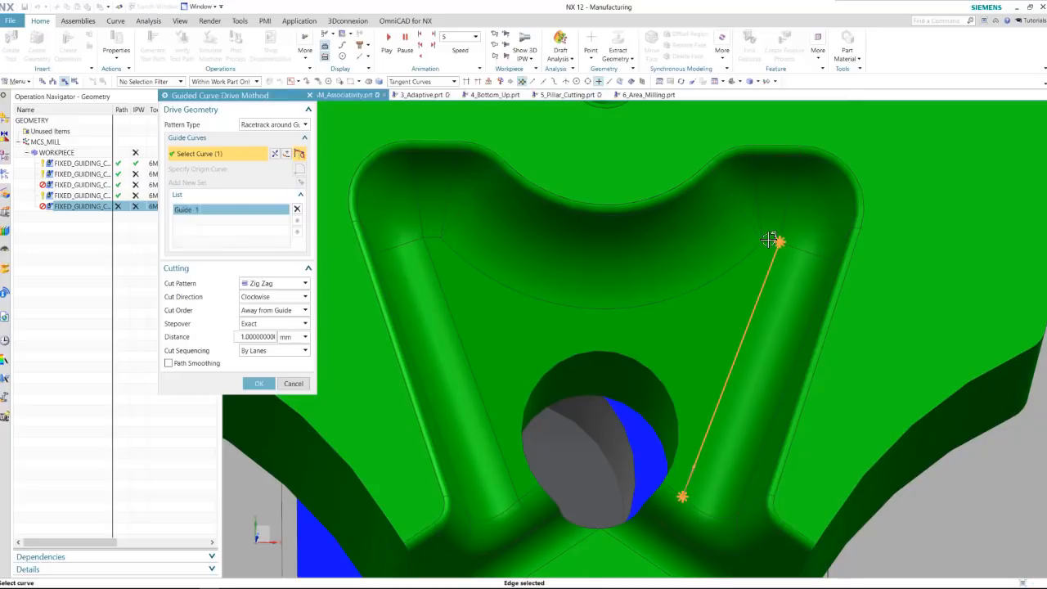
{"action": "left_click", "coordinate": [530, 276]}
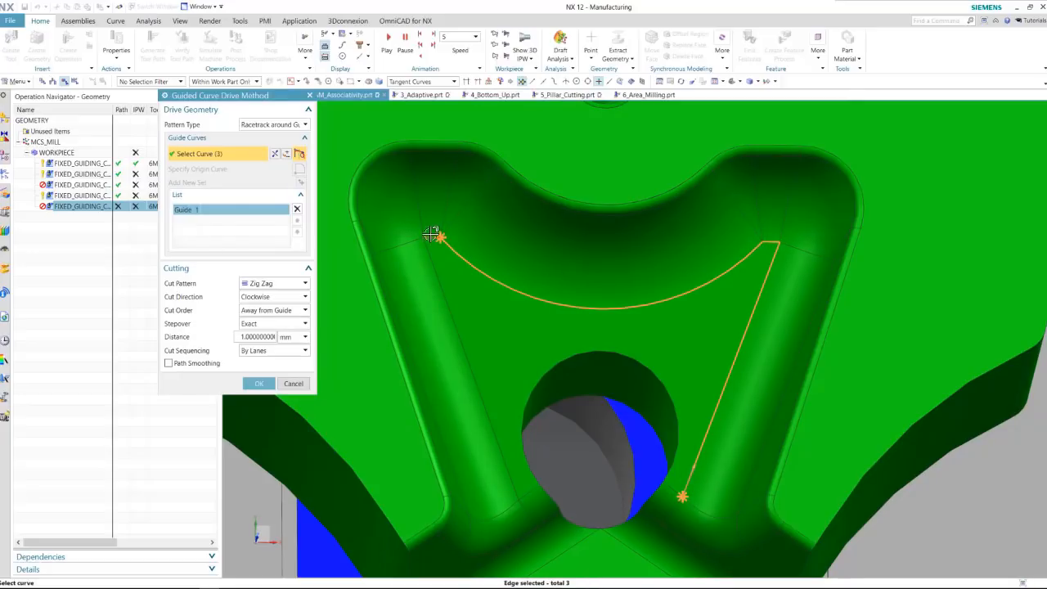
{"action": "left_click", "coordinate": [432, 268]}
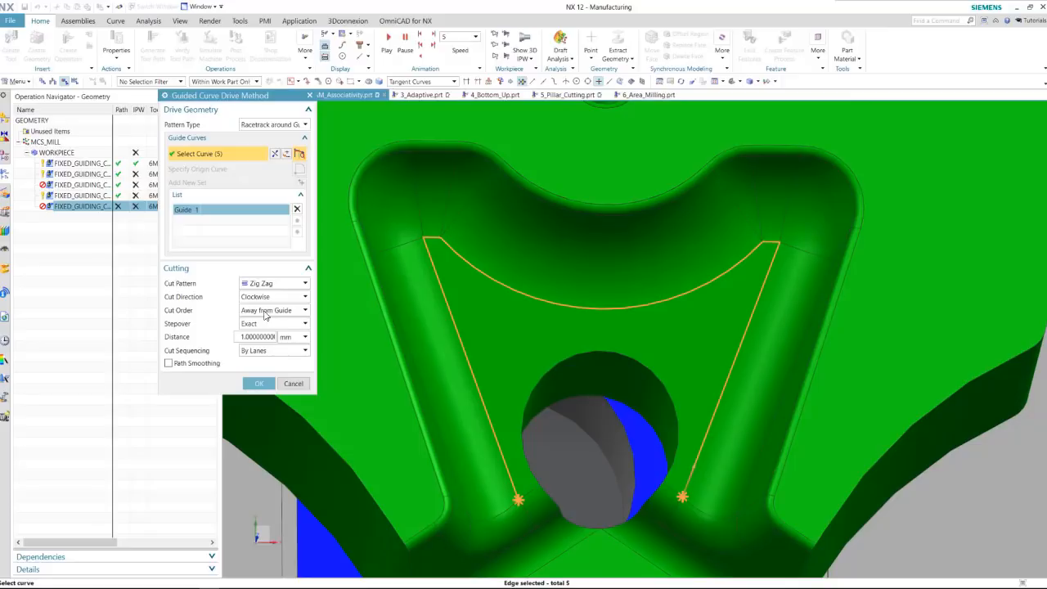
Step: Confirm the racetrack drive settings, generate the tool path, inspect it on the pocket and accept the operation
{"action": "left_click", "coordinate": [258, 385]}
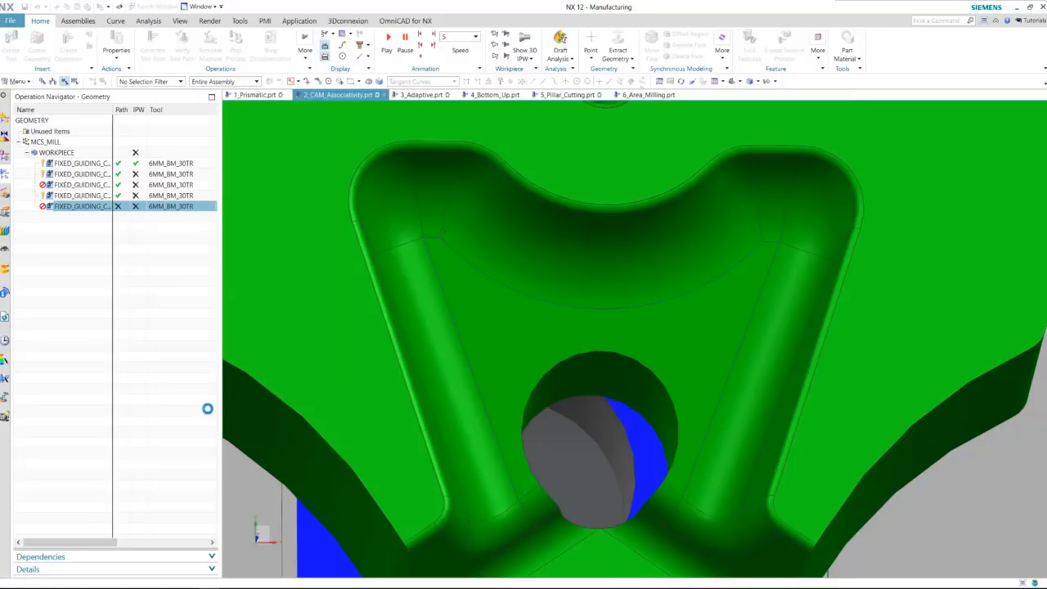
{"action": "left_click", "coordinate": [215, 441]}
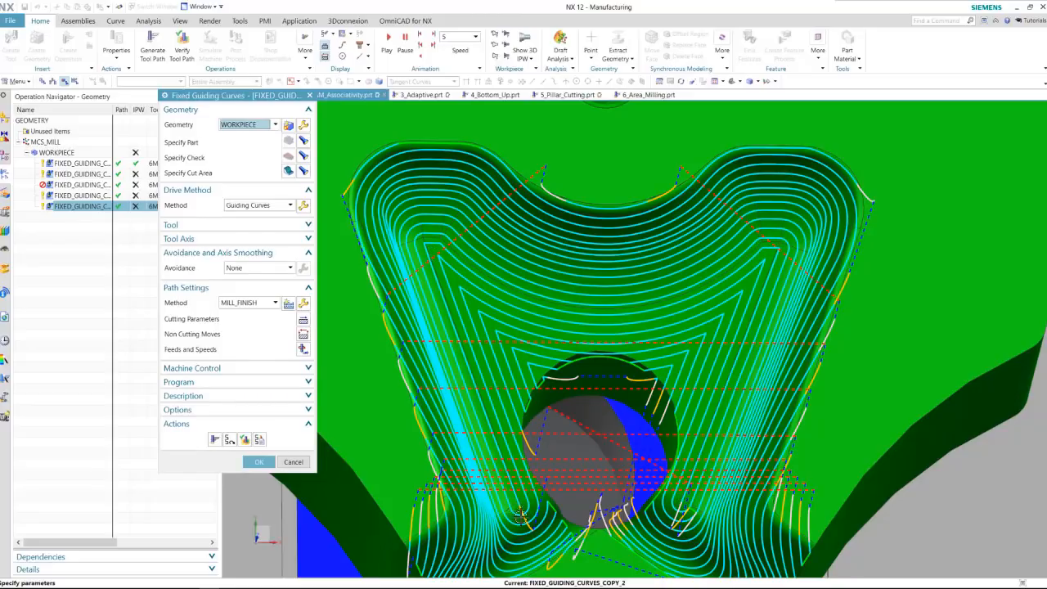
{"action": "middle_click_drag", "start_coordinate": [509, 529], "coordinate": [571, 447]}
{"action": "middle_click_drag", "start_coordinate": [449, 463], "coordinate": [507, 425]}
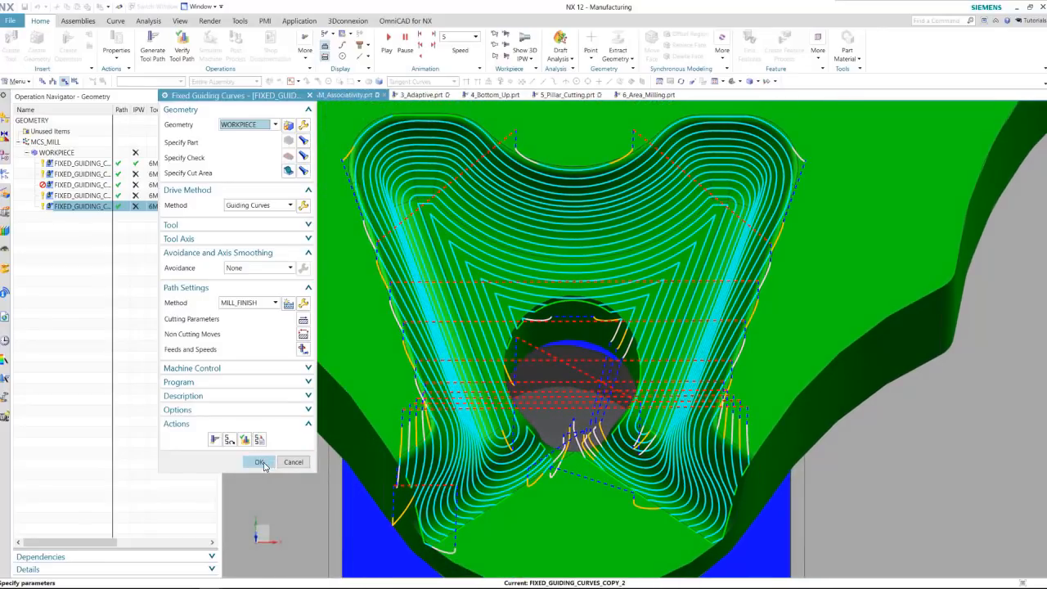
{"action": "left_click", "coordinate": [262, 461]}
Step: Duplicate the racetrack guiding curves operation by copying and pasting it directly below the original
{"action": "scroll", "coordinate": [352, 386], "scroll_direction": "down", "scroll_amount": 1}
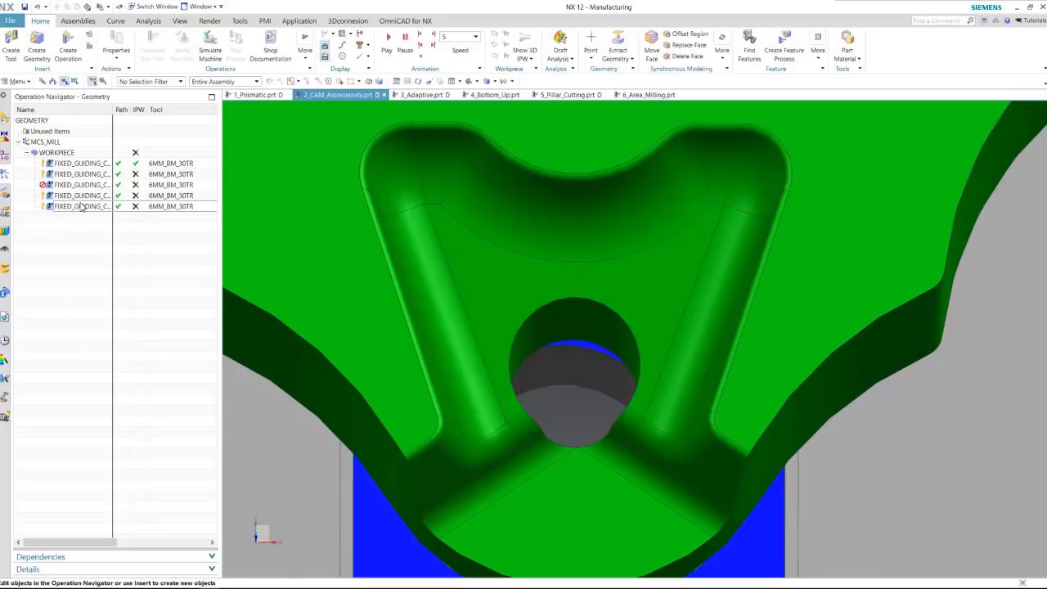
{"action": "right_click", "coordinate": [81, 206]}
{"action": "left_click", "coordinate": [109, 235]}
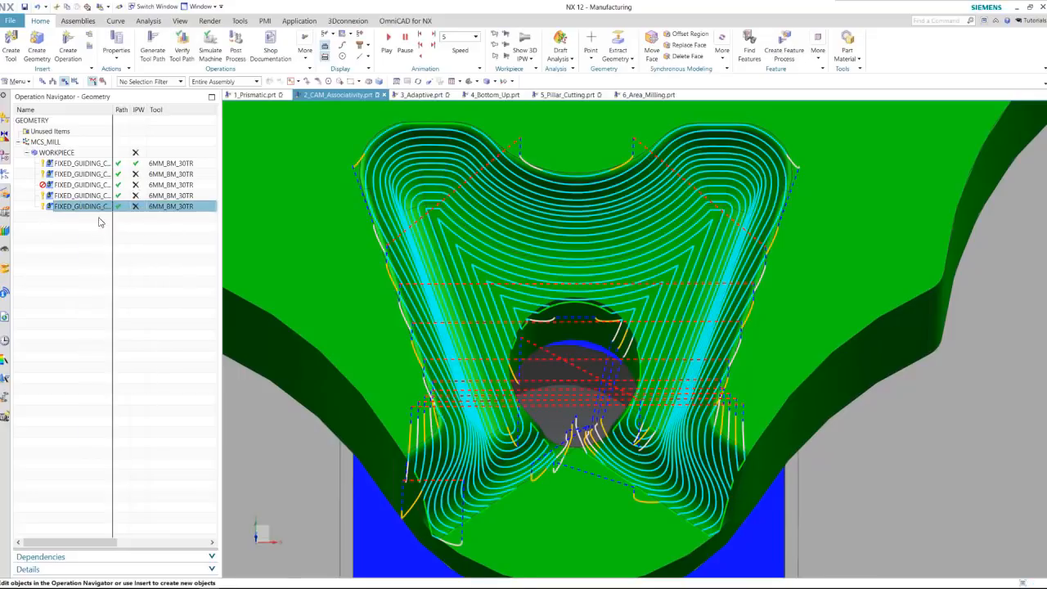
{"action": "right_click", "coordinate": [89, 207]}
{"action": "left_click", "coordinate": [115, 245]}
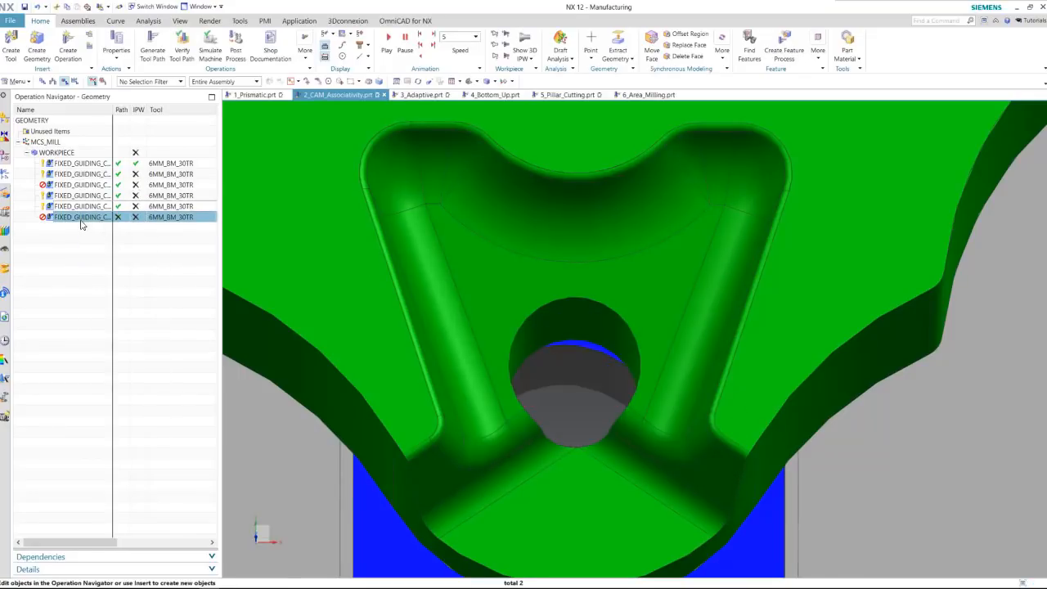
Step: Show the hidden Projected Curve (4) feature from the model history on the pocket floor
{"action": "left_click", "coordinate": [3, 161]}
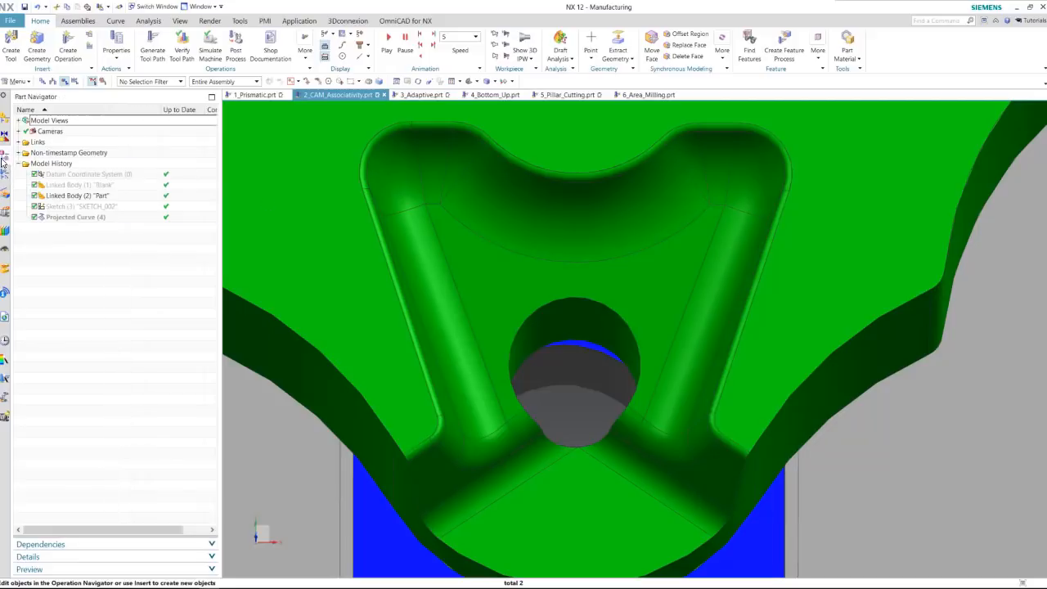
{"action": "right_click", "coordinate": [75, 217]}
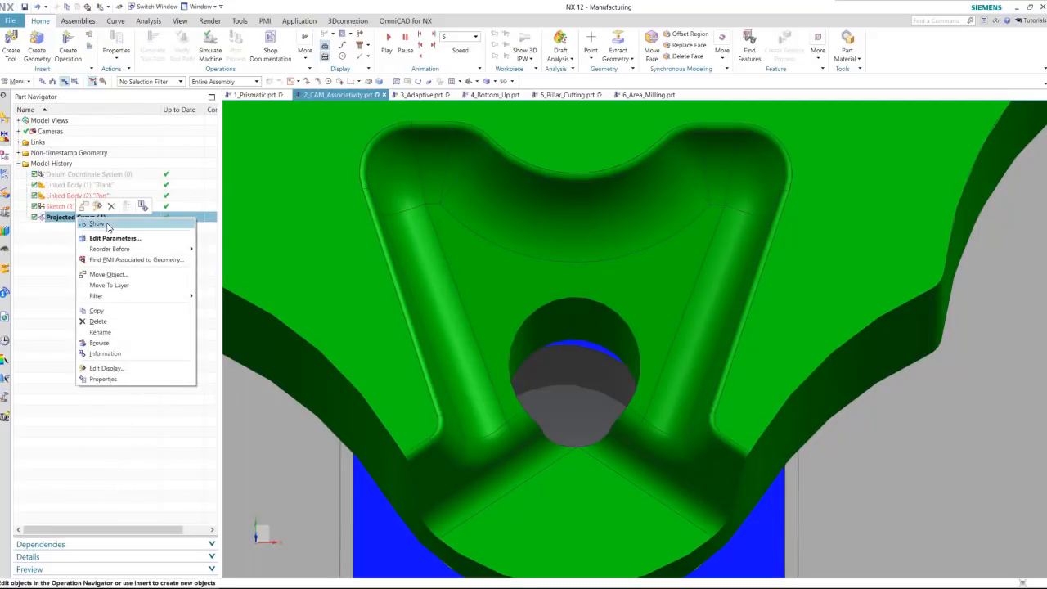
{"action": "left_click", "coordinate": [97, 223]}
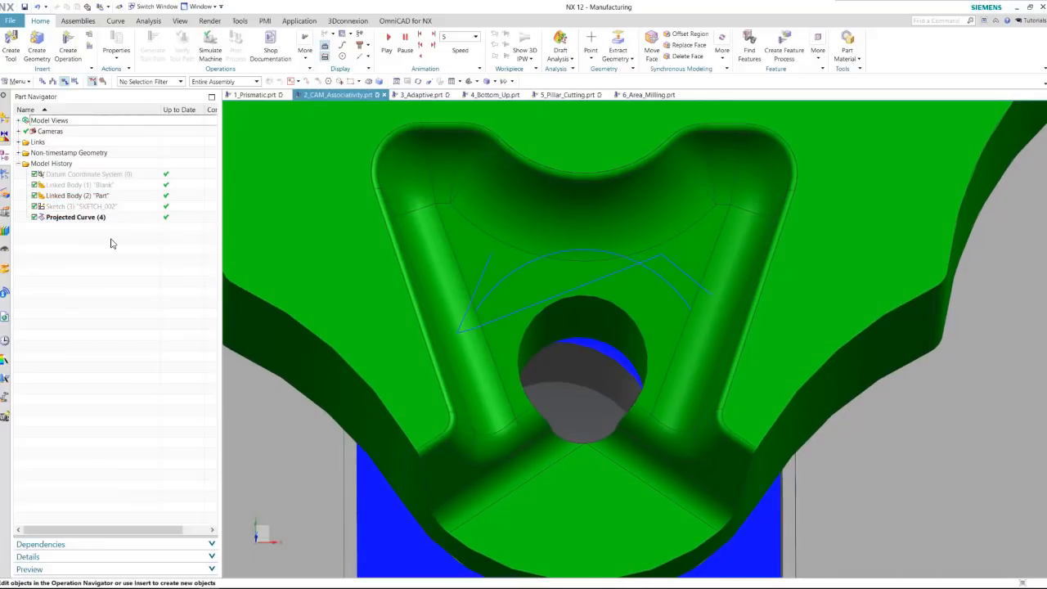
{"action": "middle_click_drag", "start_coordinate": [552, 253], "coordinate": [654, 308]}
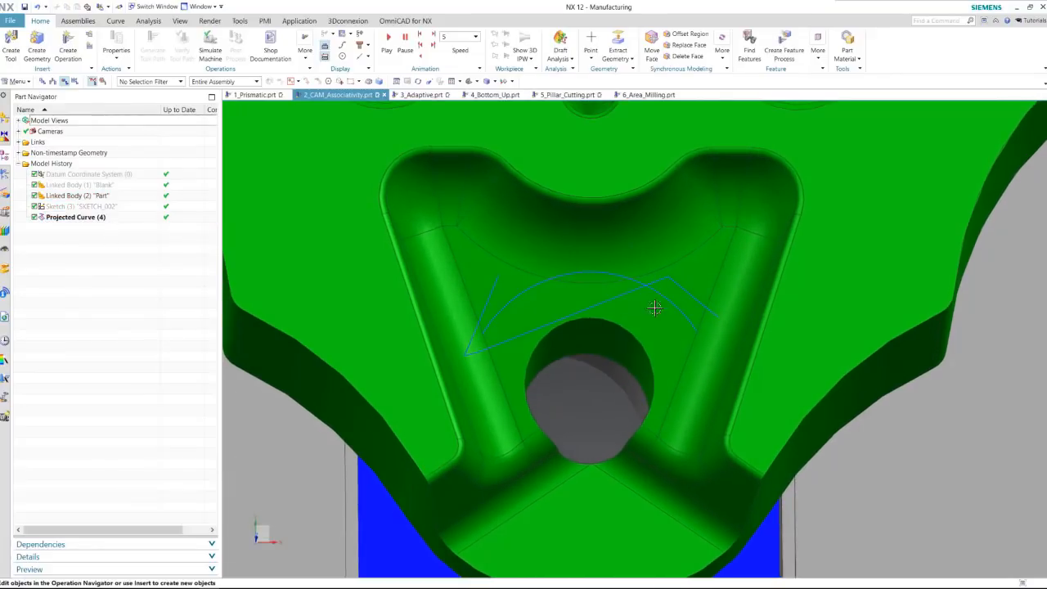
Step: Open the duplicated racetrack operation's drive method and replace its guide set with the arc-shaped projected spline across the pocket floor
{"action": "left_click", "coordinate": [4, 177]}
{"action": "double_click", "coordinate": [72, 217]}
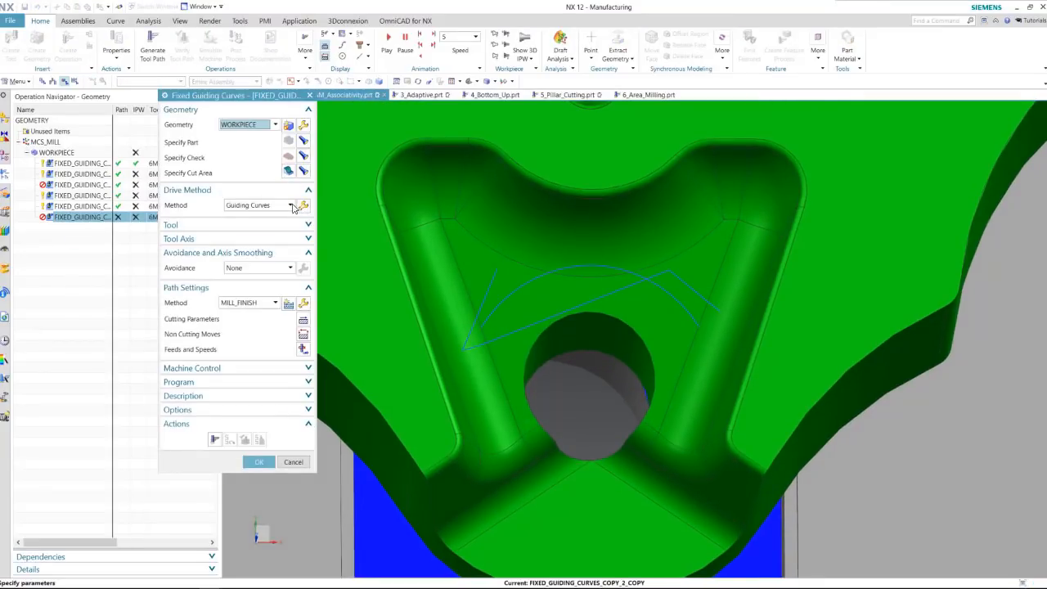
{"action": "left_click", "coordinate": [303, 205]}
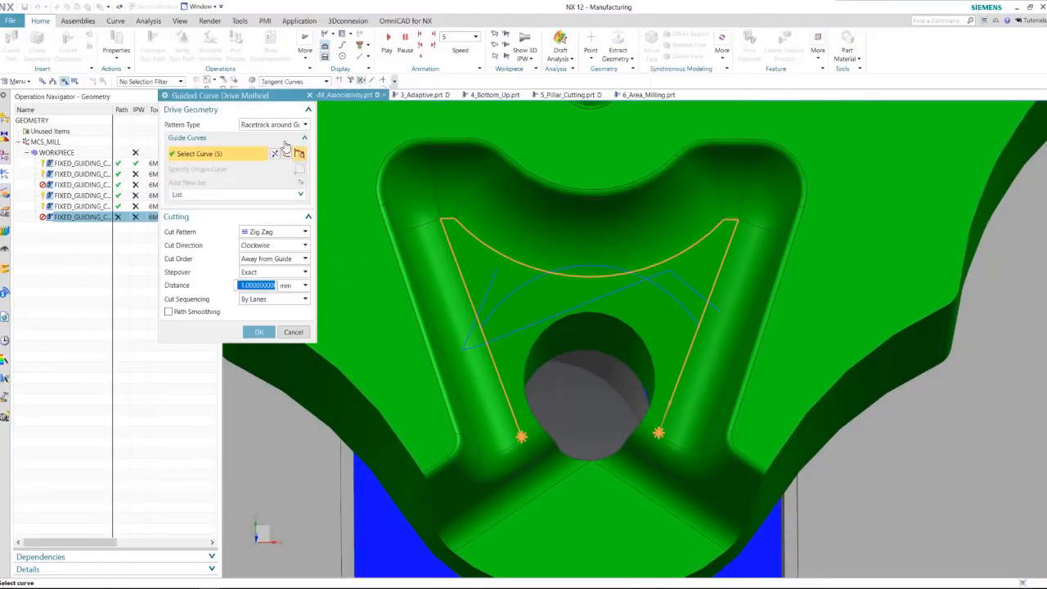
{"action": "left_click", "coordinate": [302, 198]}
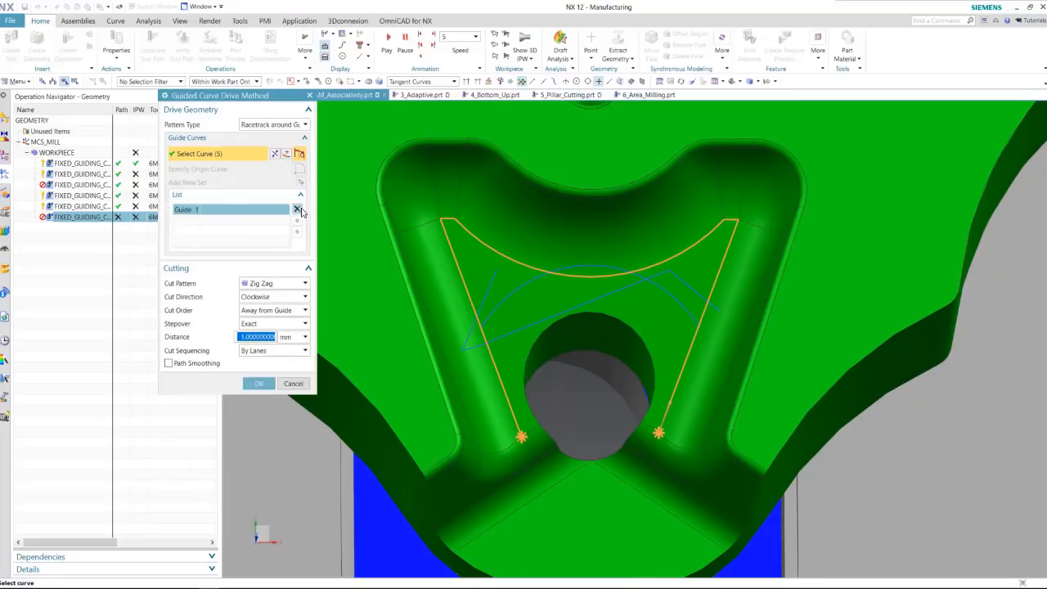
{"action": "left_click", "coordinate": [297, 210]}
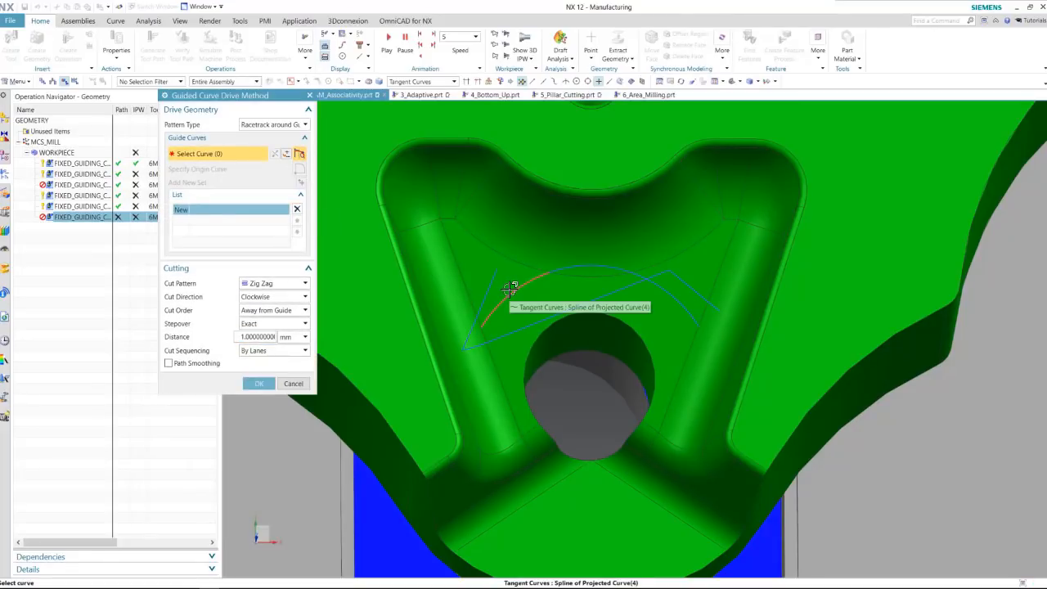
{"action": "left_click", "coordinate": [509, 288]}
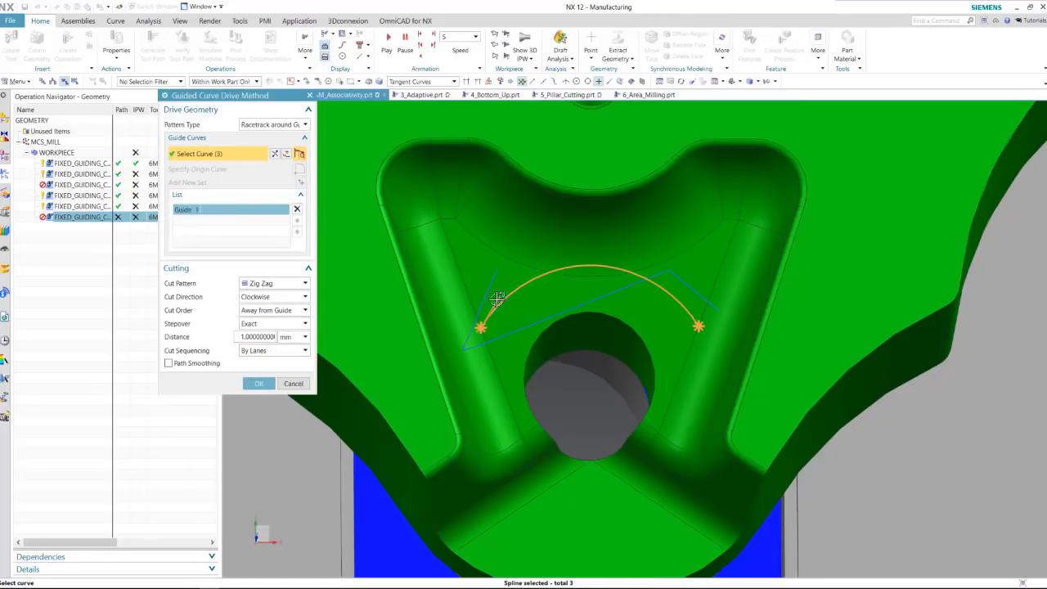
Step: Confirm the drive method, generate the tool path guided by the projected arc and inspect it on the pocket
{"action": "left_click", "coordinate": [258, 384]}
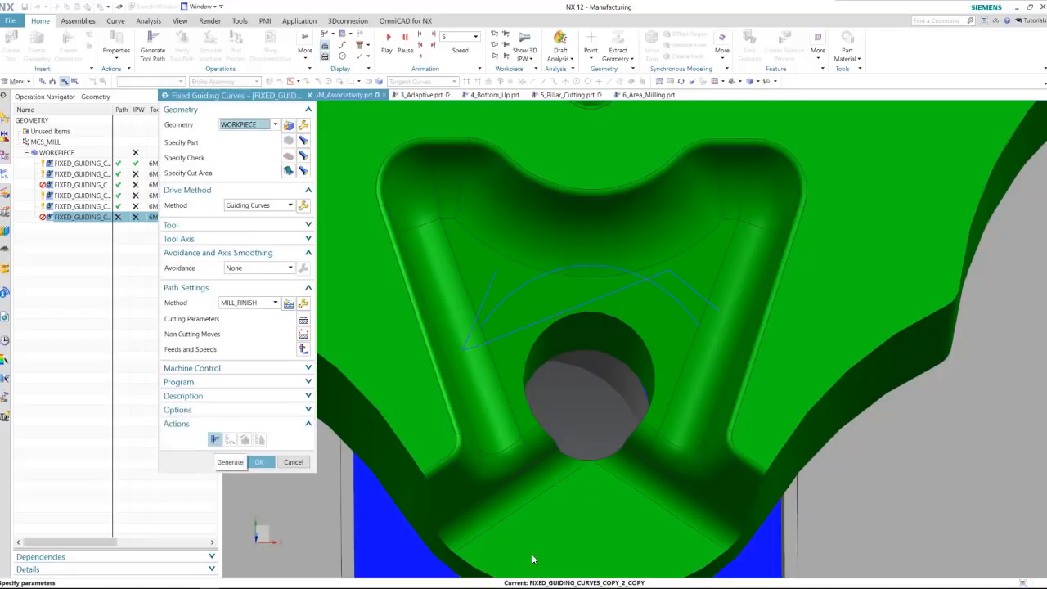
{"action": "left_click", "coordinate": [215, 439]}
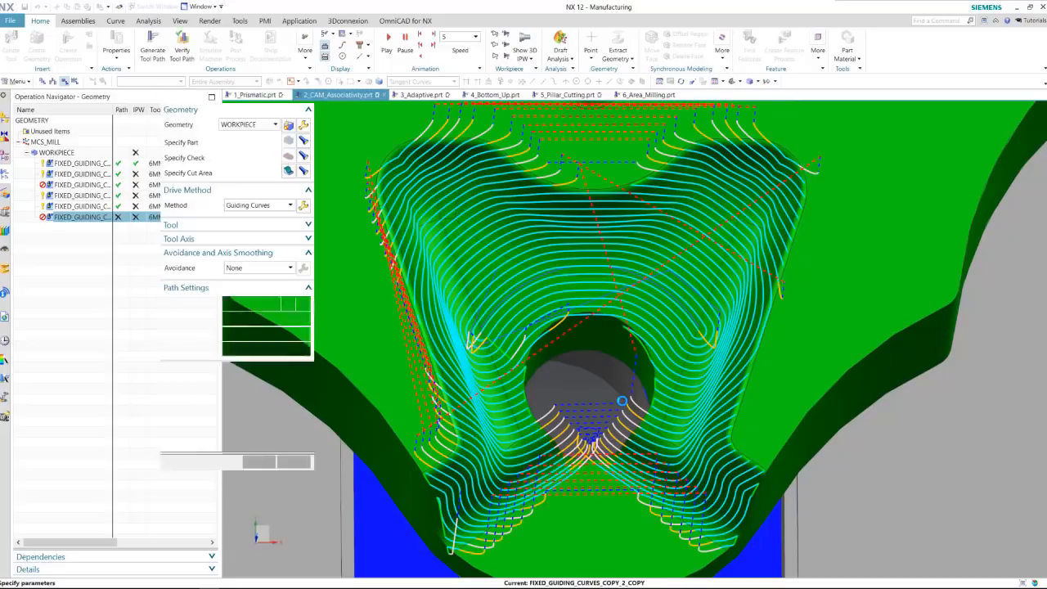
{"action": "middle_click_drag", "start_coordinate": [500, 315], "coordinate": [492, 246]}
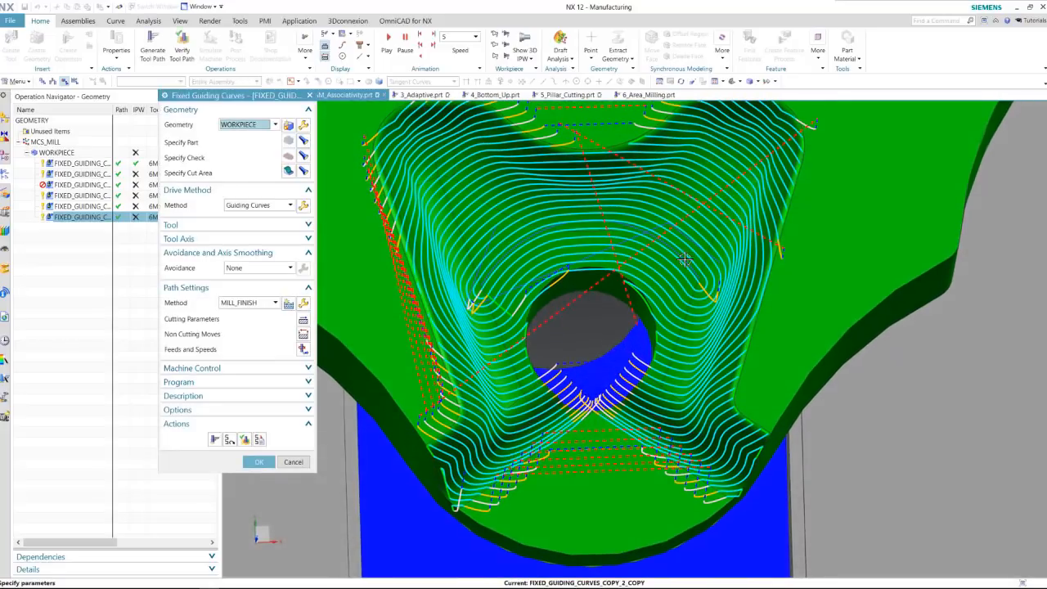
Step: Play the 3D Dynamic material removal of the tool path, raise the animation speed to 5, stop playback and accept the operation
{"action": "left_click", "coordinate": [245, 439]}
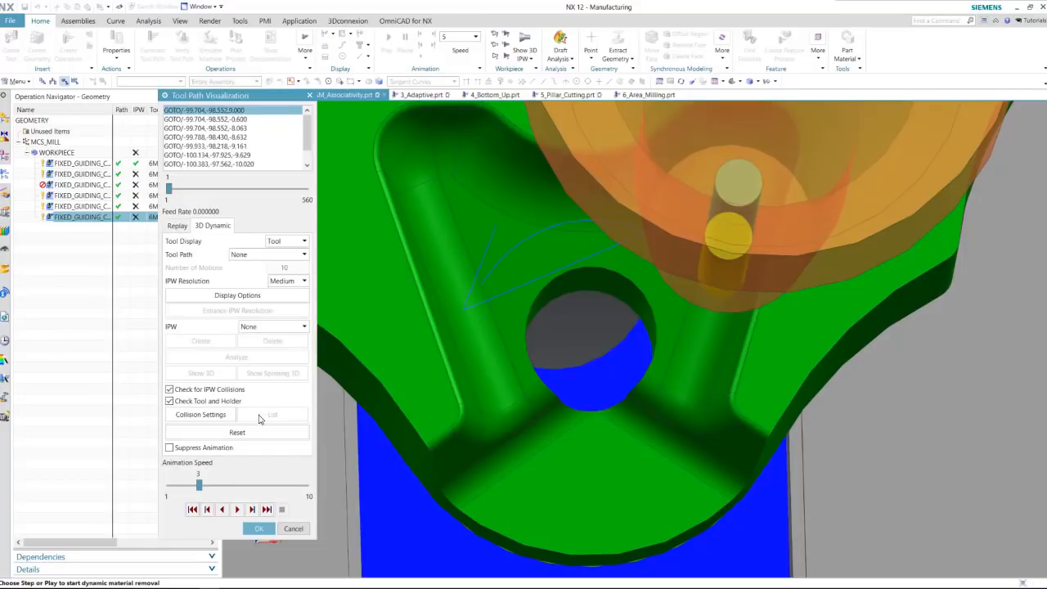
{"action": "left_click", "coordinate": [238, 509]}
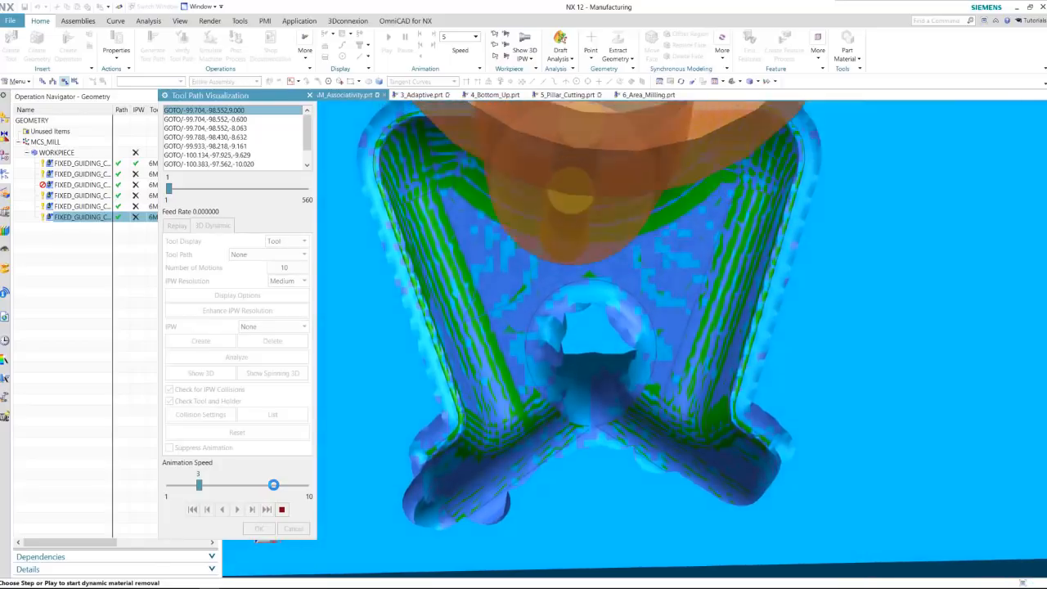
{"action": "left_click", "coordinate": [273, 484]}
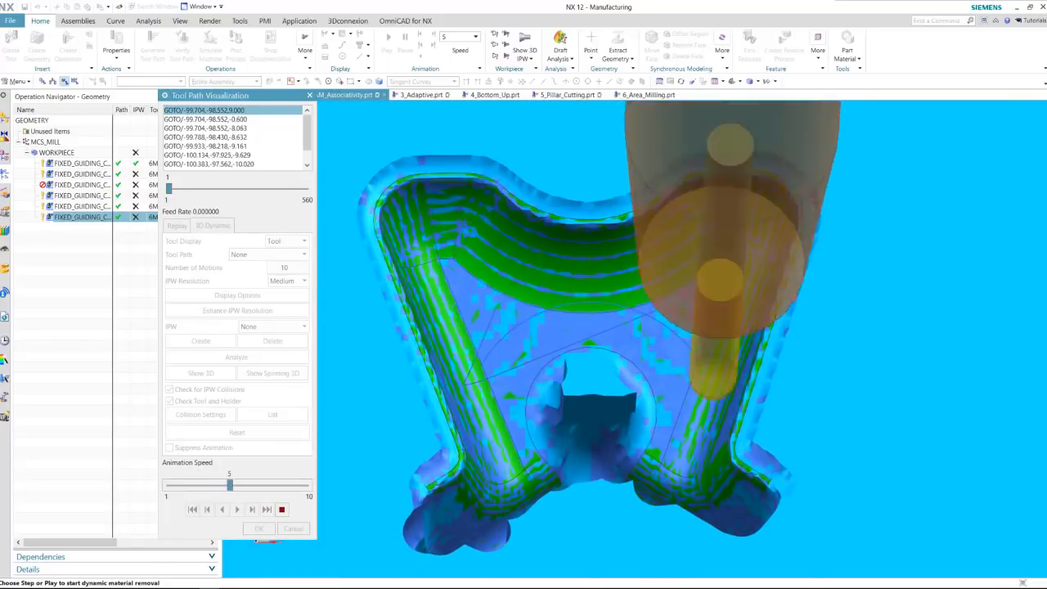
{"action": "left_click", "coordinate": [281, 509]}
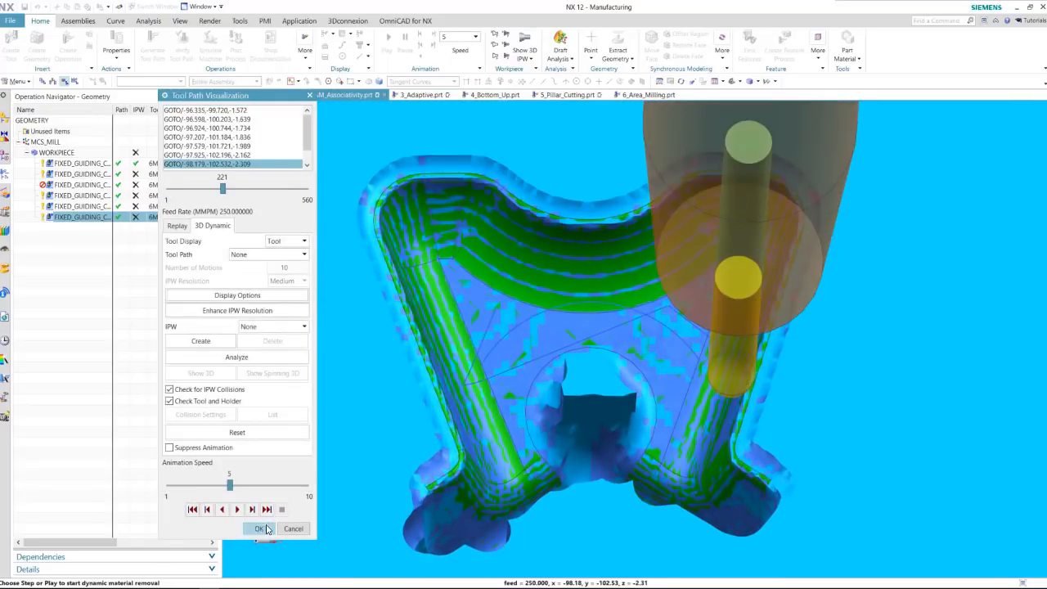
{"action": "left_click", "coordinate": [258, 528]}
{"action": "left_click", "coordinate": [259, 462]}
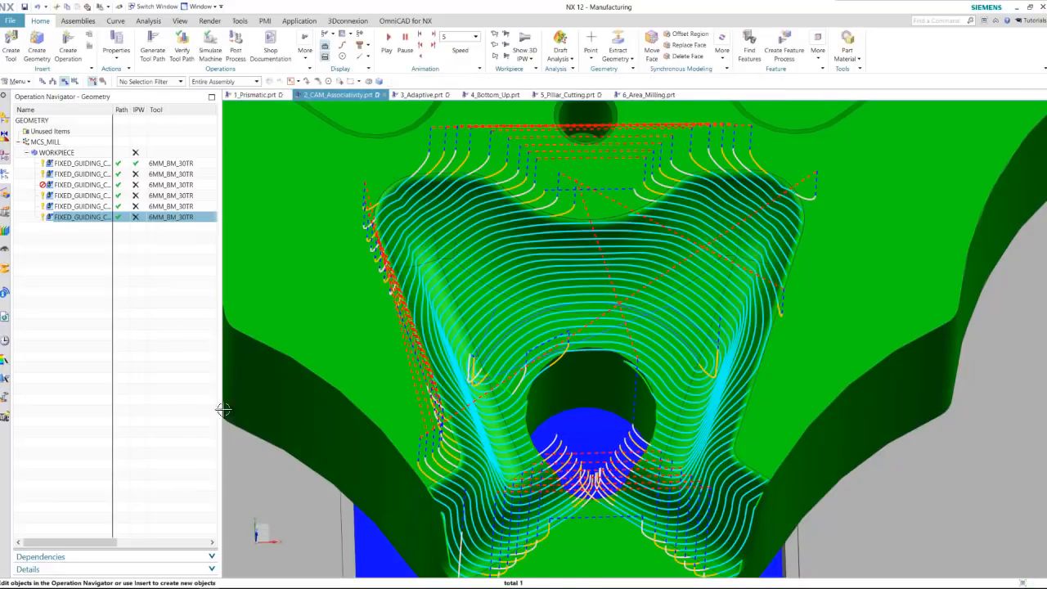
Step: Duplicate the arc-guided racetrack operation at the end of the WORKPIECE operations
{"action": "right_click", "coordinate": [90, 217]}
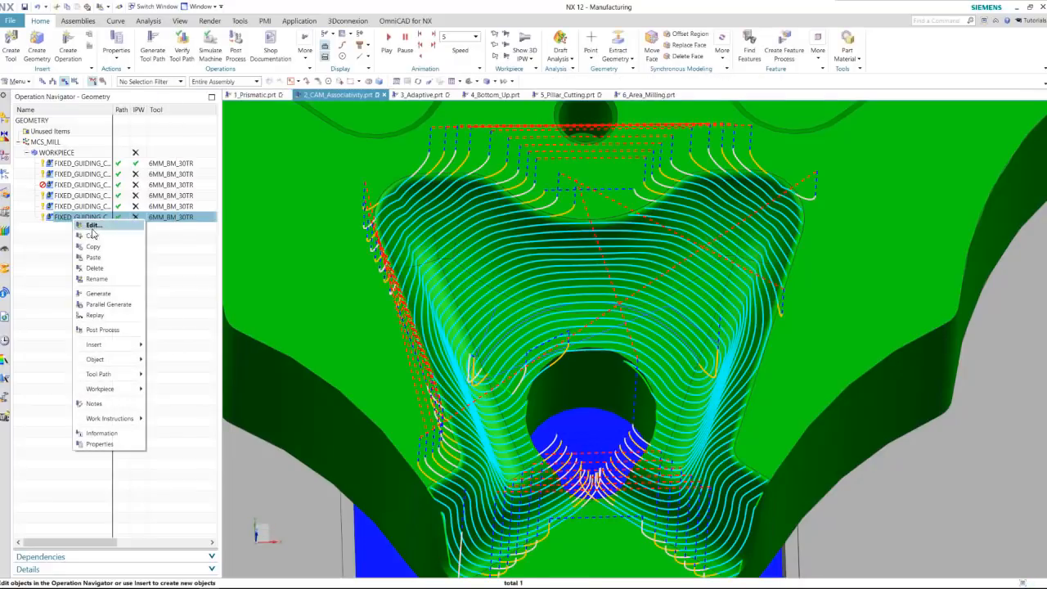
{"action": "key", "text": "Escape"}
{"action": "right_click", "coordinate": [90, 219]}
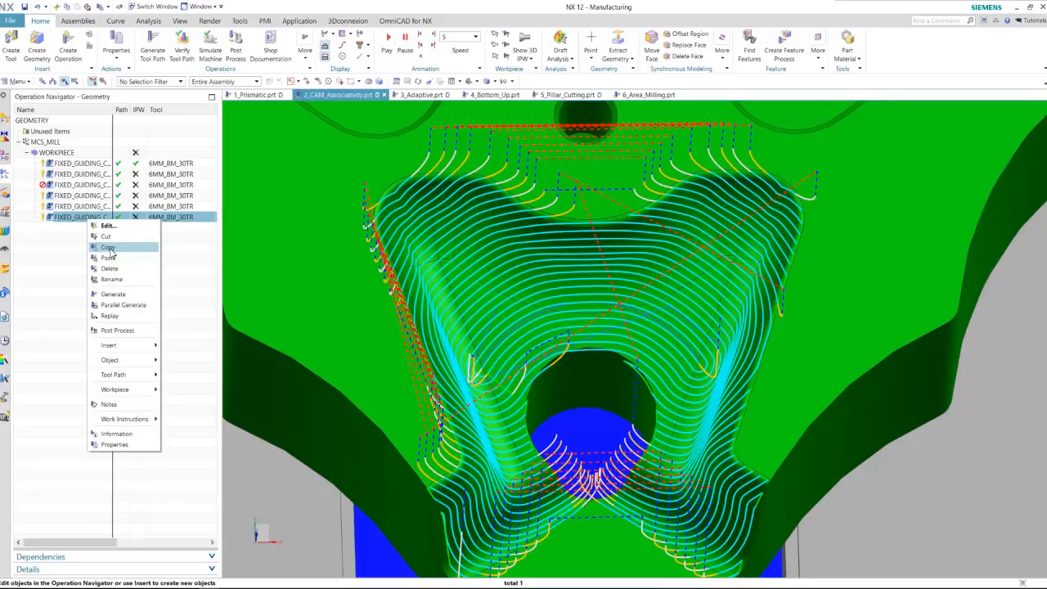
{"action": "left_click", "coordinate": [114, 257]}
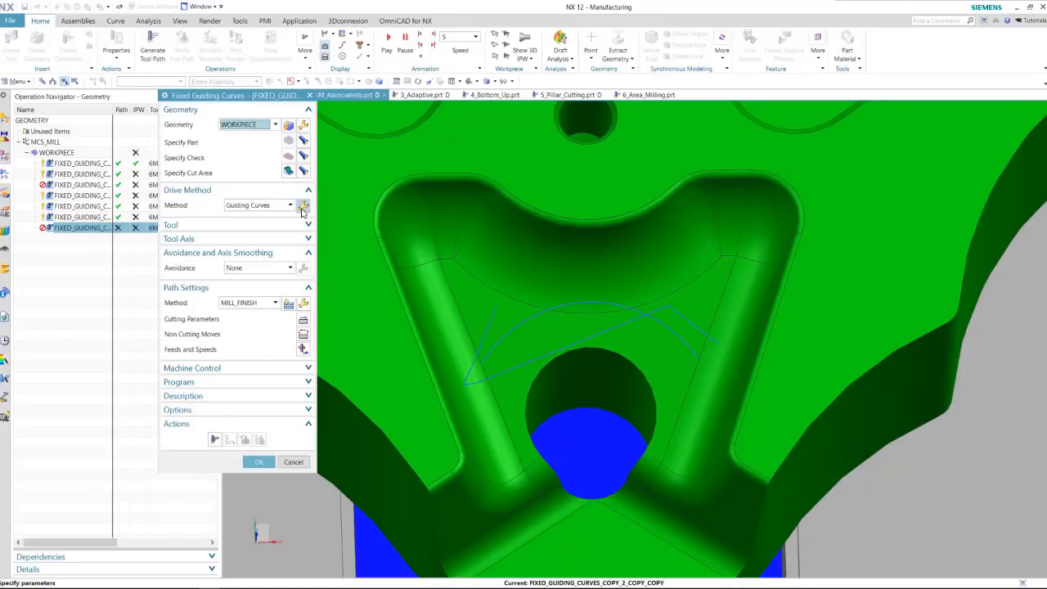
Step: Replace the duplicated operation's guide set with the projected zigzag line across the pocket floor, selecting all of its segments
{"action": "left_click", "coordinate": [302, 205]}
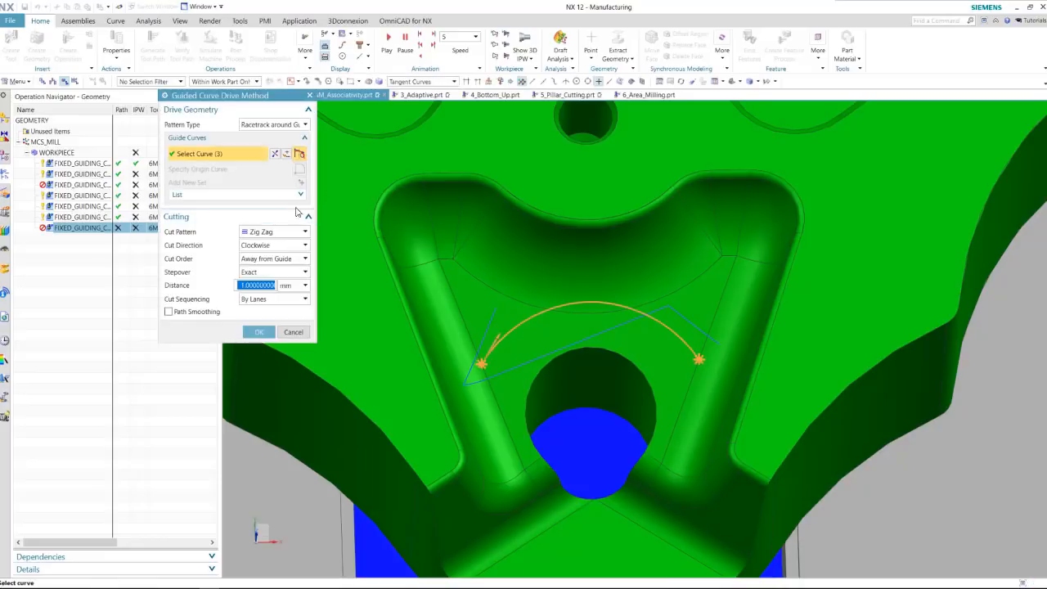
{"action": "left_click", "coordinate": [296, 210]}
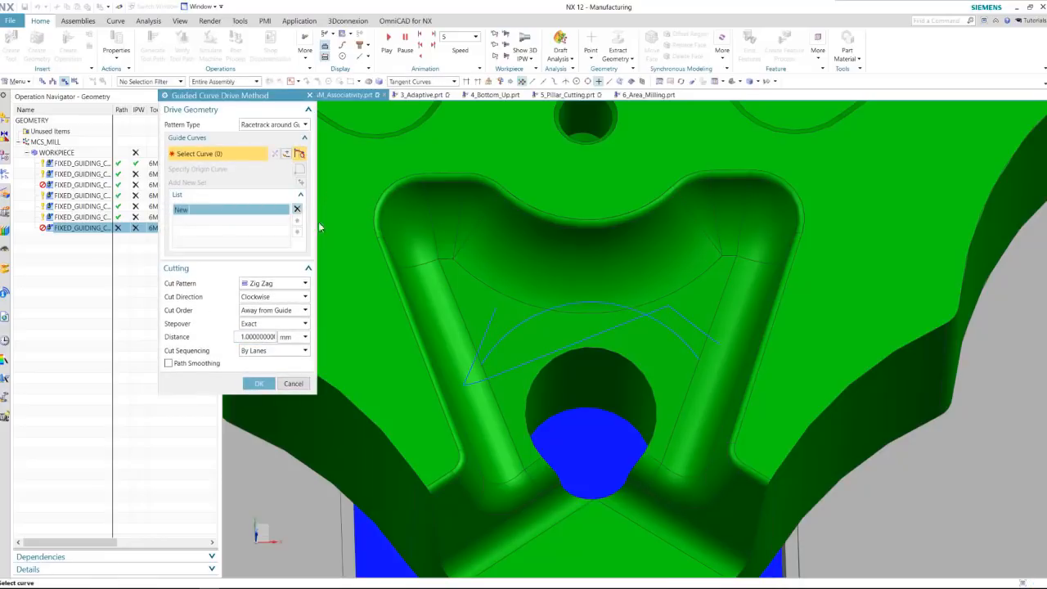
{"action": "left_click", "coordinate": [489, 321]}
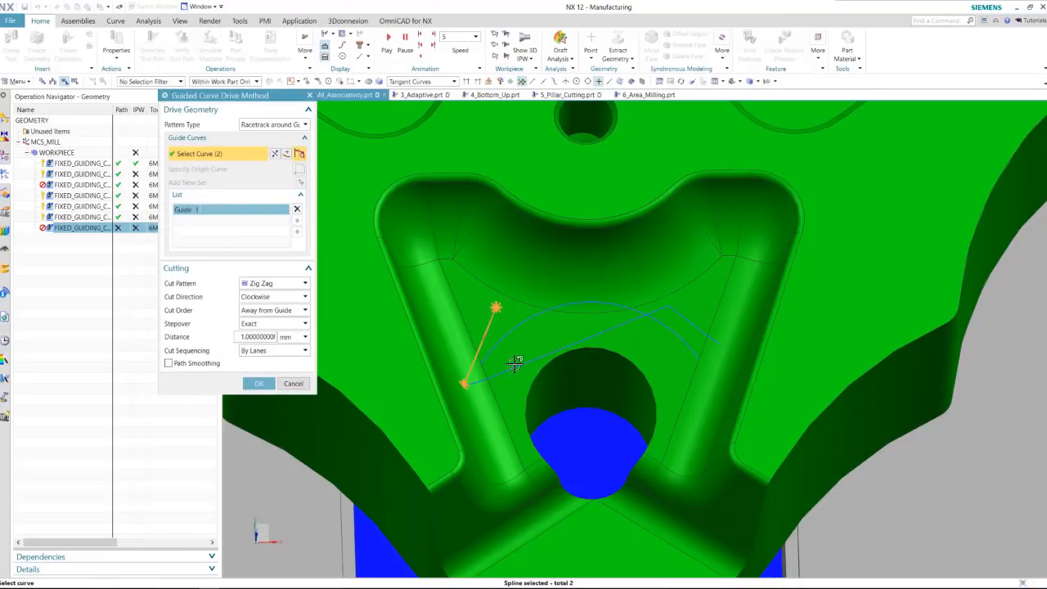
{"action": "left_click", "coordinate": [650, 315]}
{"action": "left_click", "coordinate": [685, 322]}
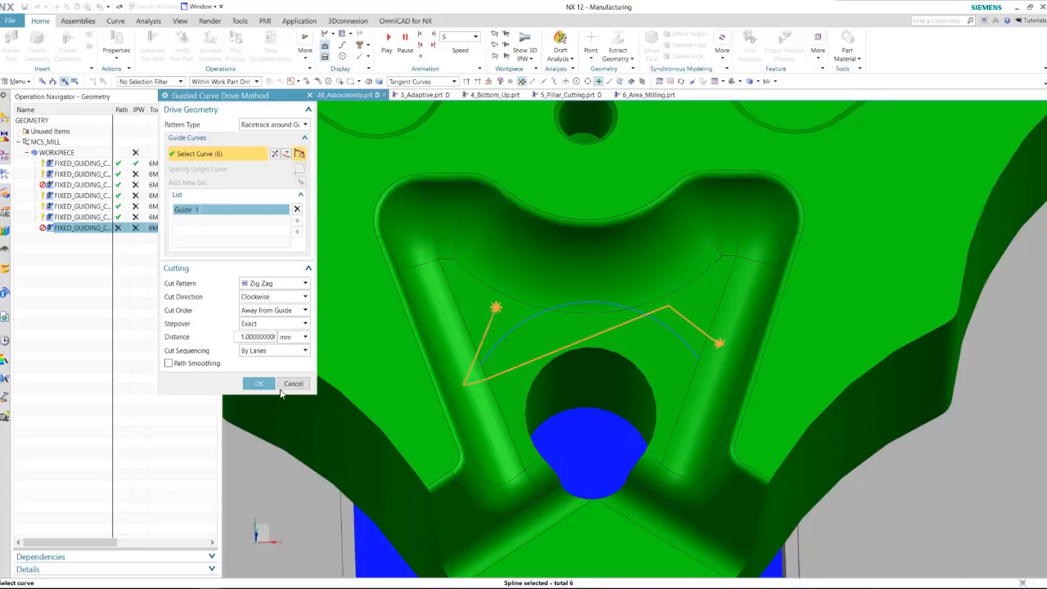
Step: Confirm the drive method, generate the tool path guided by the zigzag line and accept the operation
{"action": "left_click", "coordinate": [255, 383]}
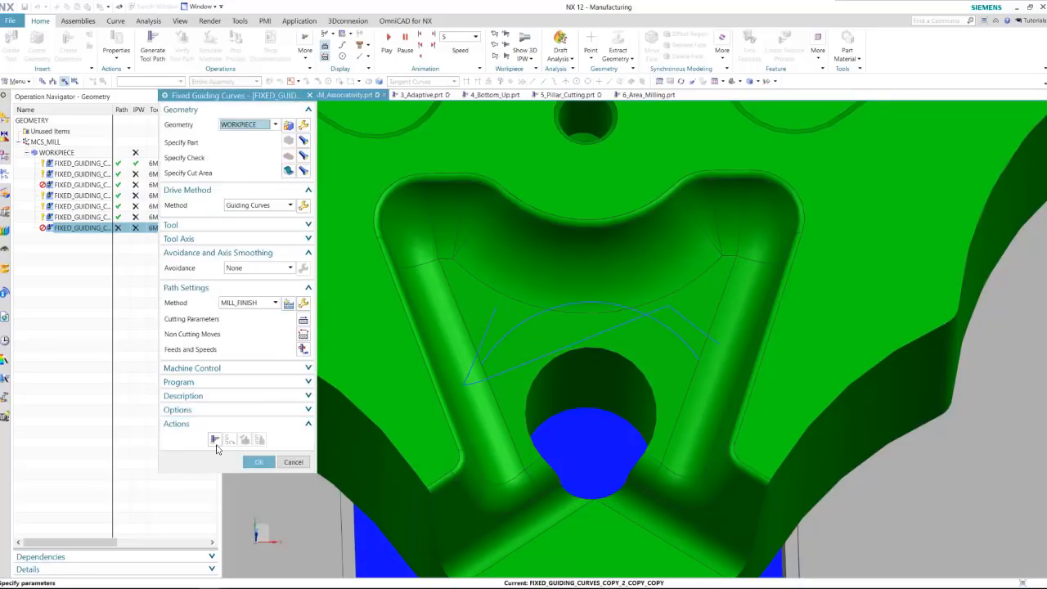
{"action": "left_click", "coordinate": [222, 443]}
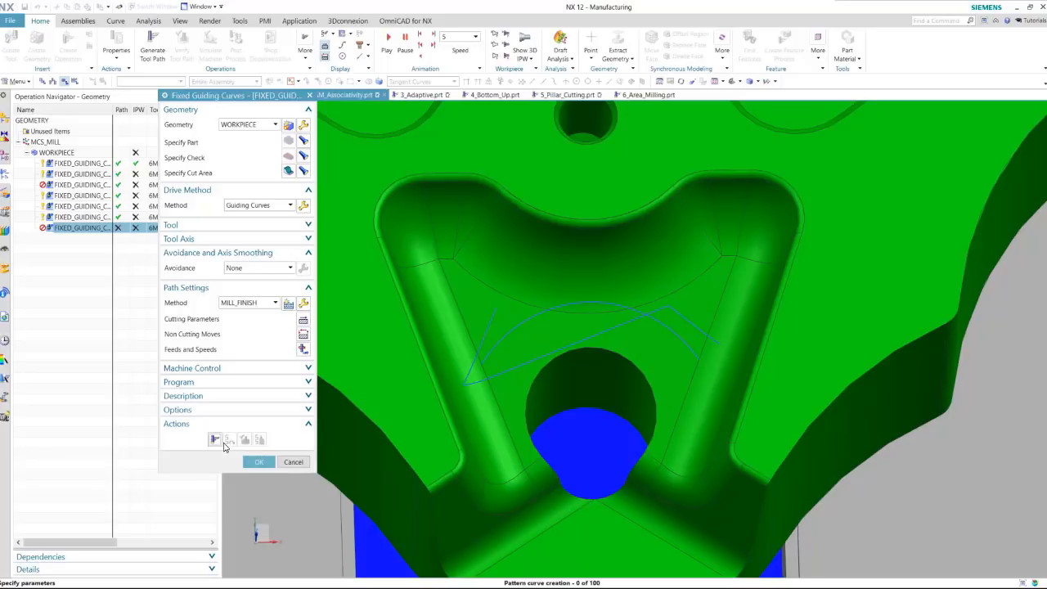
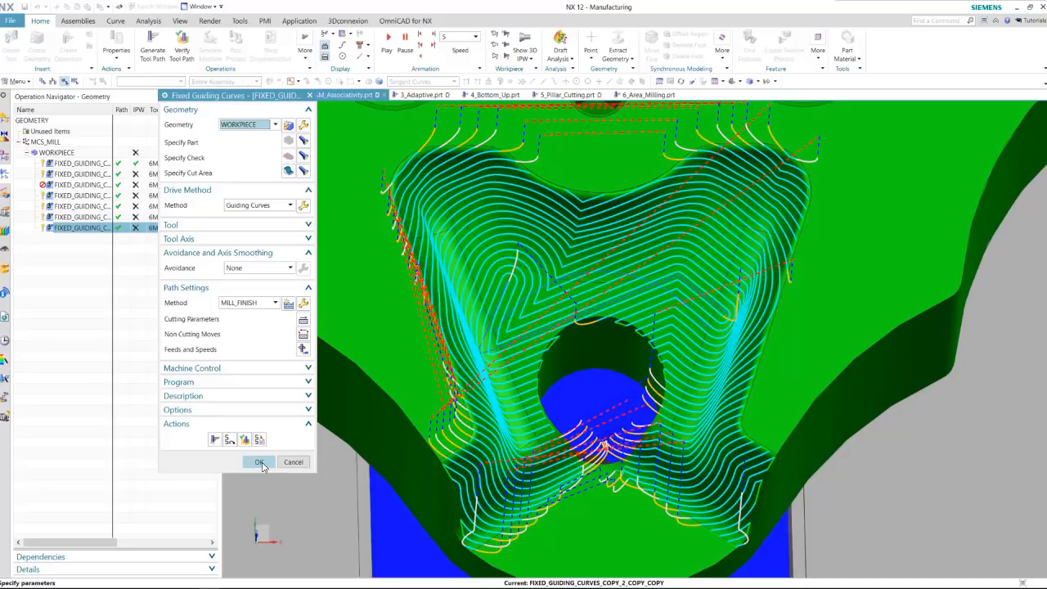
{"action": "left_click", "coordinate": [259, 463]}
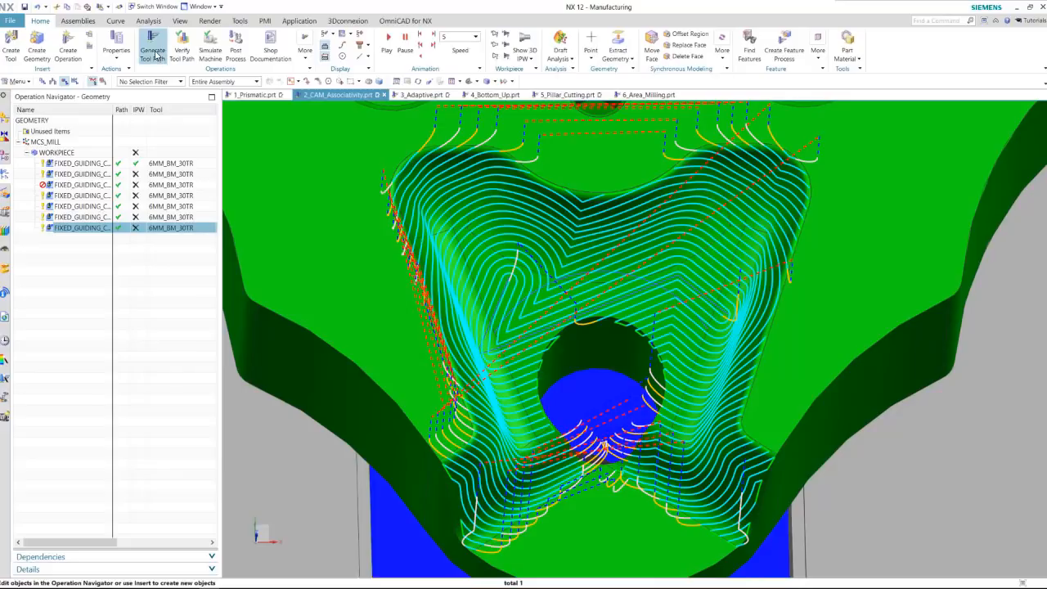
Step: Create and accept a mill_multi-axis VARIABLE_CONTOUR operation with the 6MM_BM_30TR tool, WORKPIECE geometry and MILL_FINISH method
{"action": "left_click", "coordinate": [68, 49]}
{"action": "left_click", "coordinate": [229, 124]}
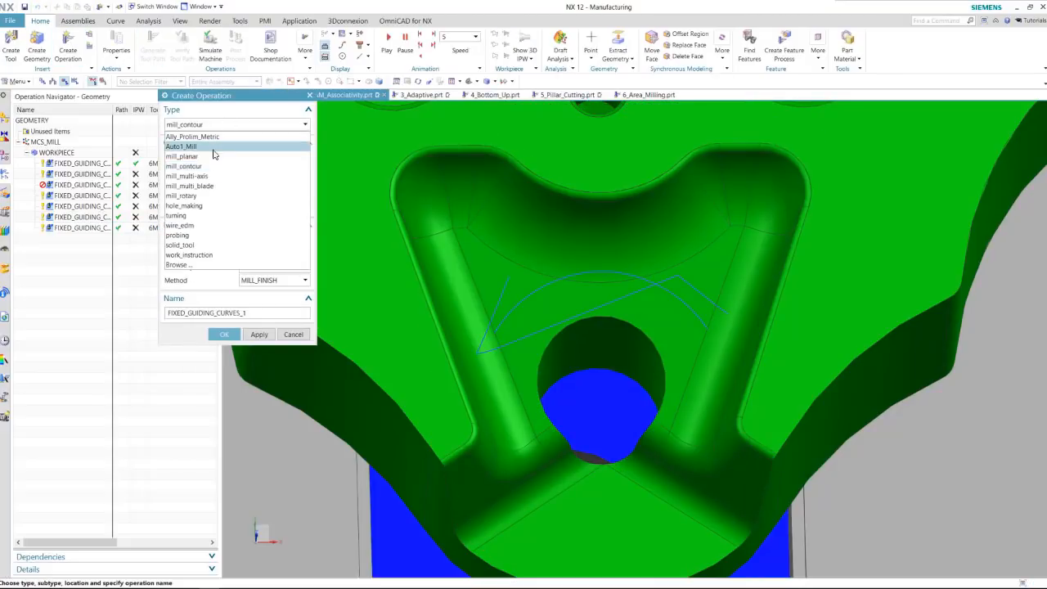
{"action": "left_click", "coordinate": [207, 175]}
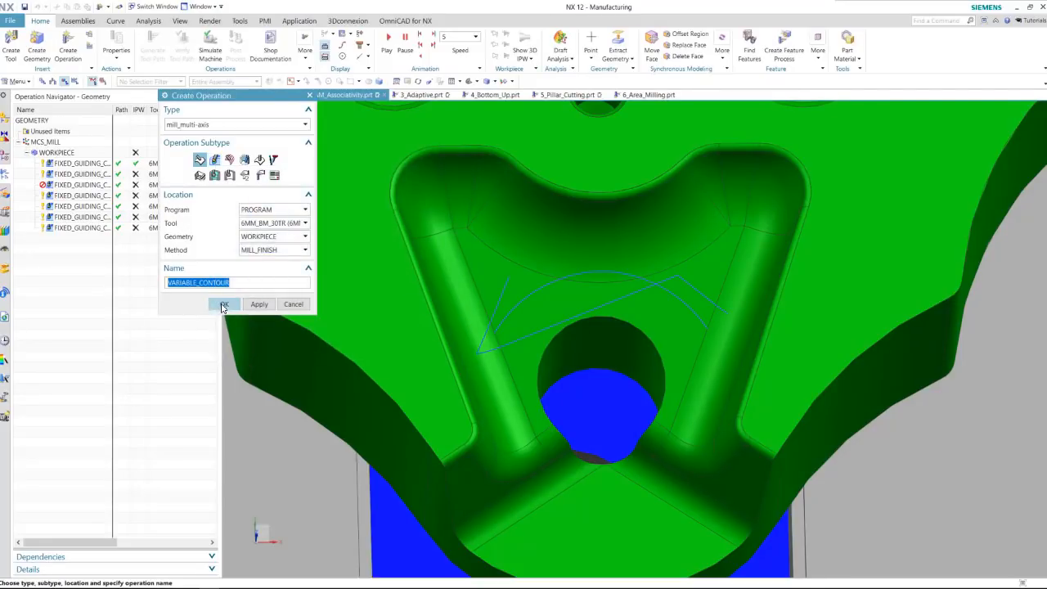
{"action": "left_click", "coordinate": [224, 304]}
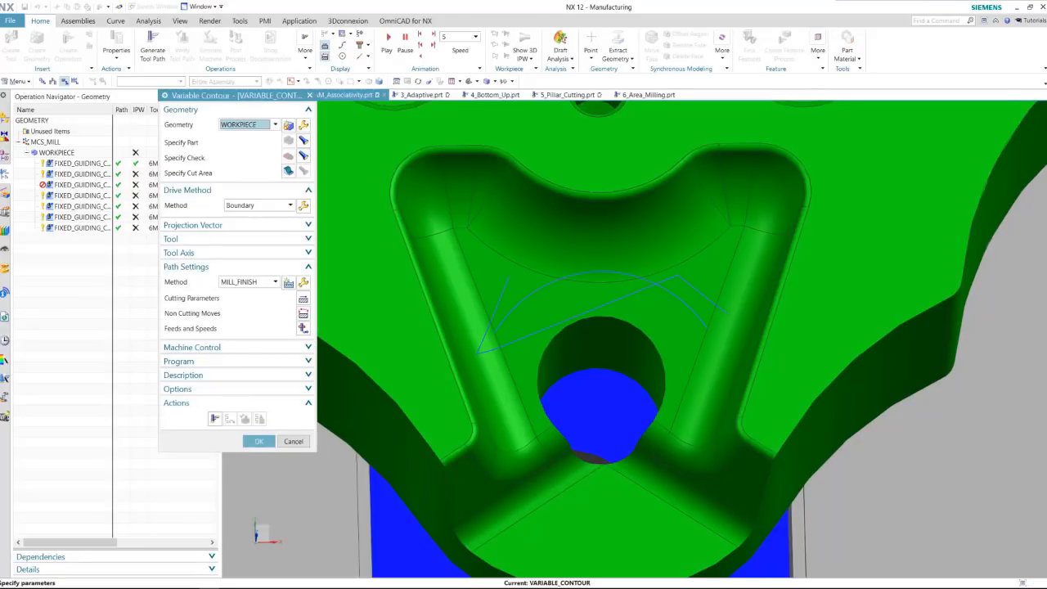
{"action": "left_click", "coordinate": [263, 443]}
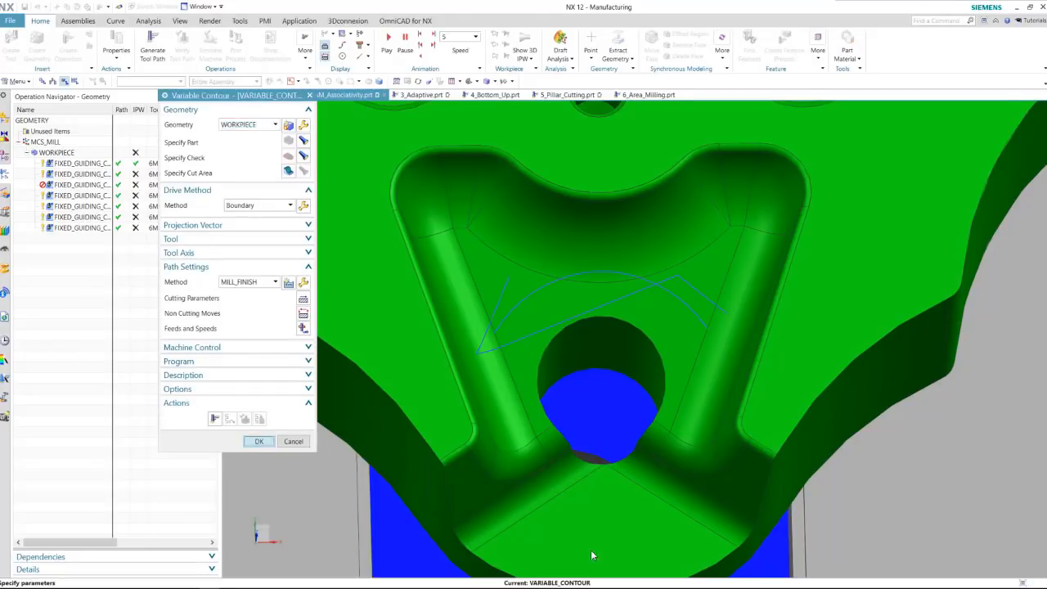
{"action": "scroll", "coordinate": [534, 363], "scroll_direction": "down", "scroll_amount": 3}
{"action": "middle_click_drag", "start_coordinate": [535, 362], "coordinate": [586, 324]}
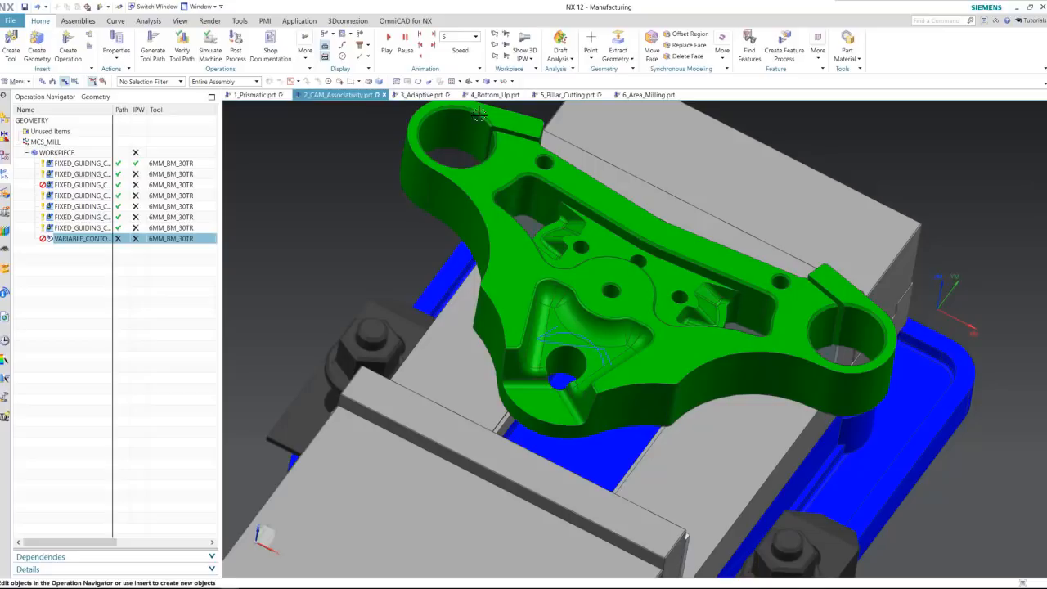
Step: Switch to the 6_Area_Milling.prt part and create a mill_contour CONTOUR_AREA operation with WORKPIECE geometry and MILL_FINISH method
{"action": "left_click", "coordinate": [646, 95]}
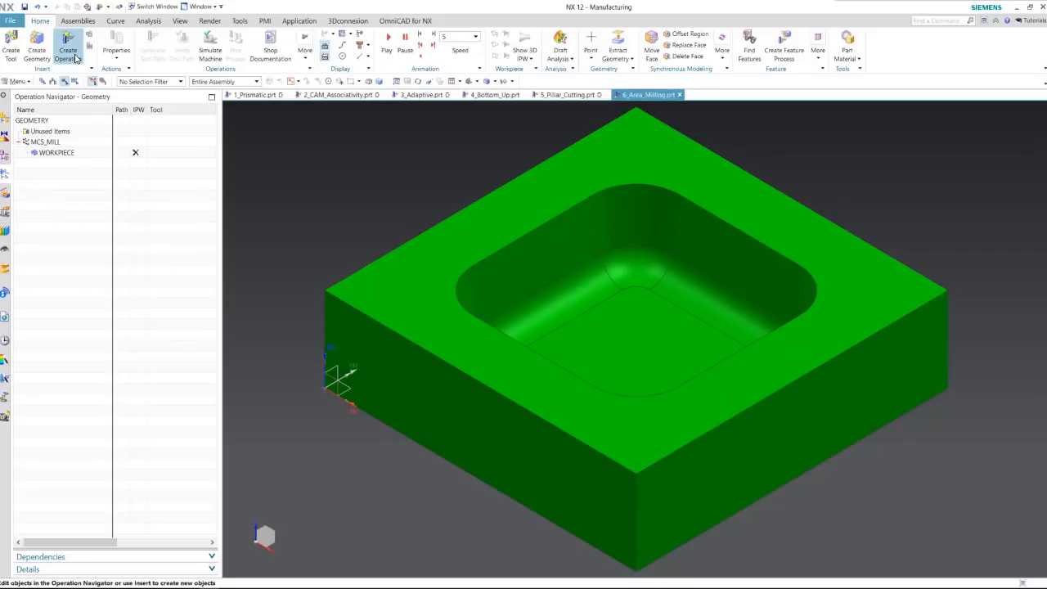
{"action": "left_click", "coordinate": [76, 58]}
{"action": "left_click", "coordinate": [202, 124]}
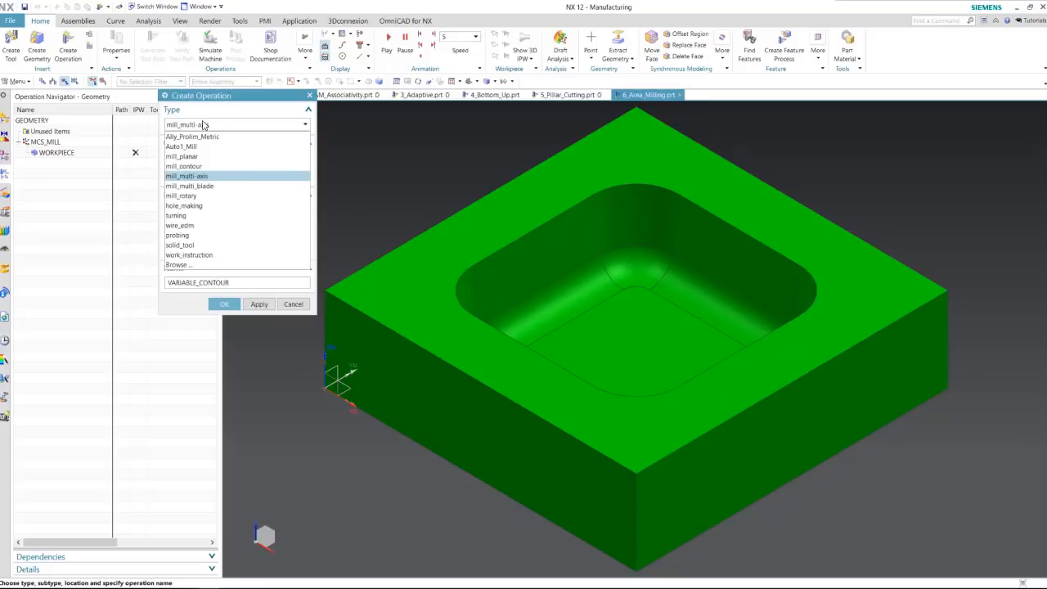
{"action": "left_click", "coordinate": [196, 166]}
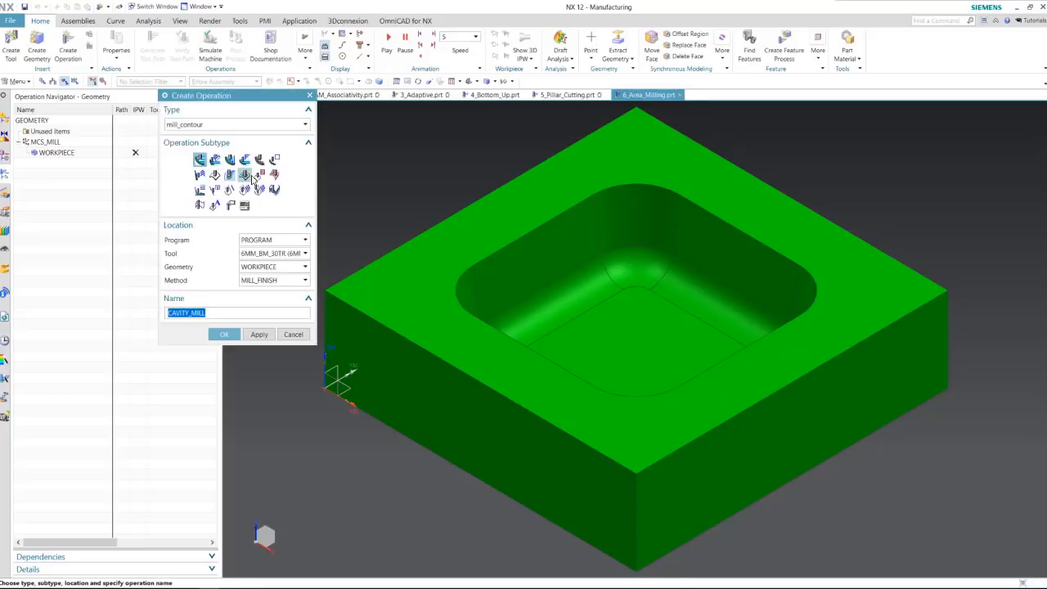
{"action": "left_click", "coordinate": [246, 175]}
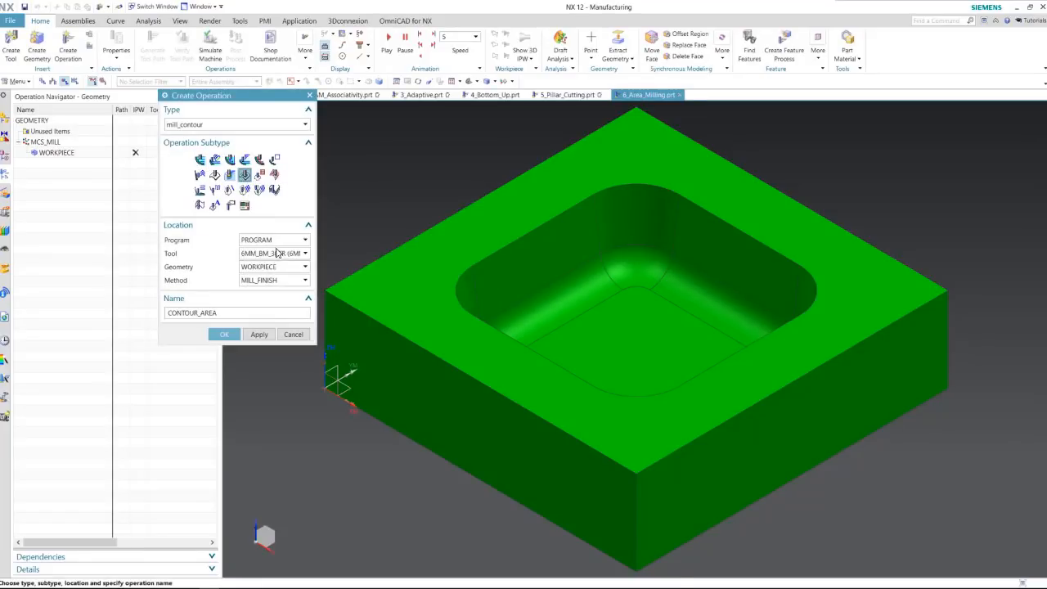
{"action": "left_click", "coordinate": [224, 334]}
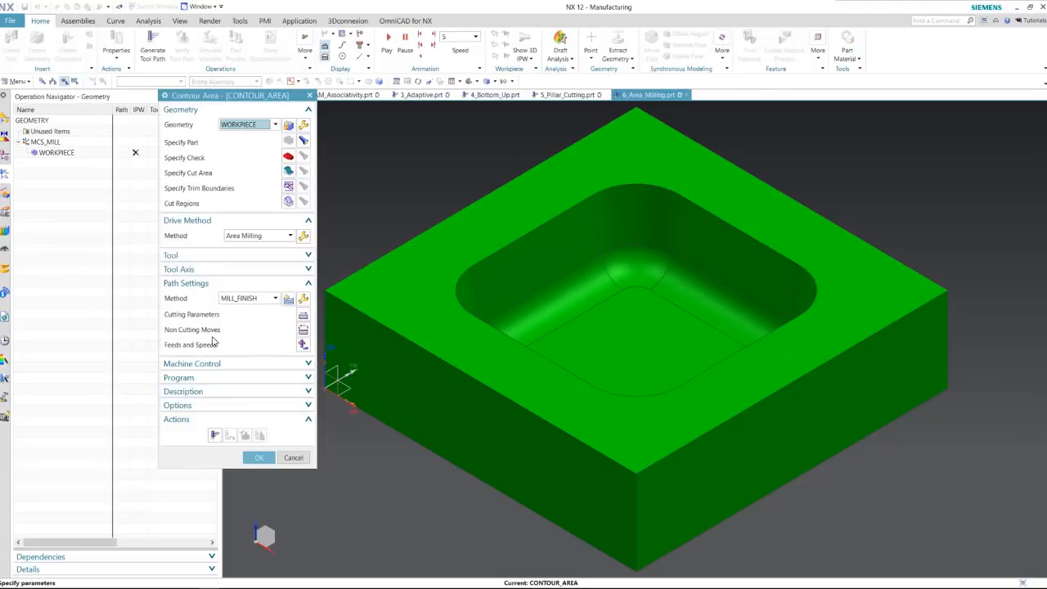
Step: Specify the pocket's walls and floor as the cut area using the Tangent Faces rule and inspect the pocket
{"action": "left_click", "coordinate": [289, 172]}
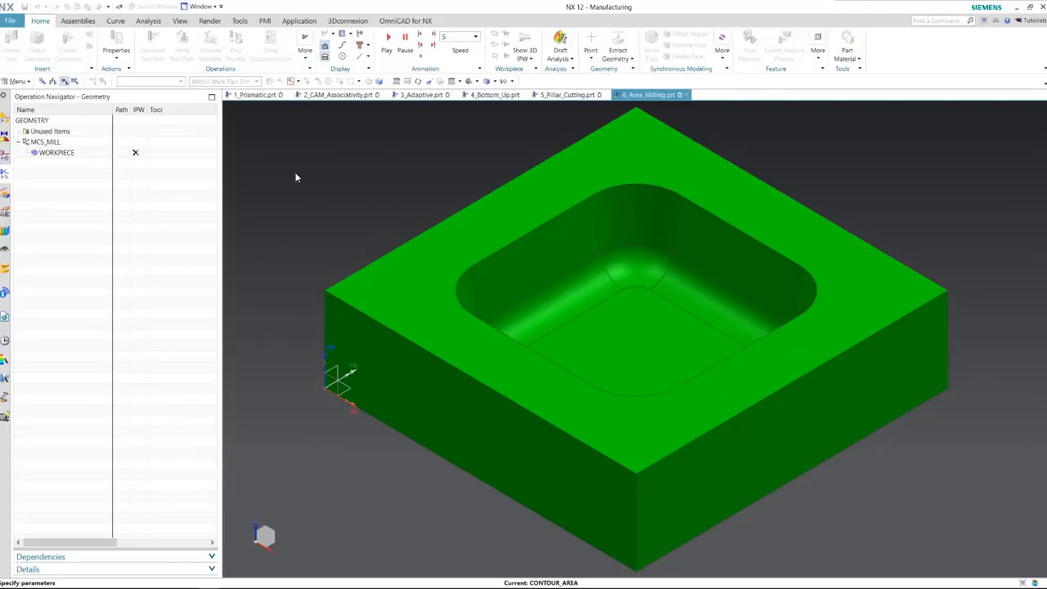
{"action": "left_click", "coordinate": [414, 82]}
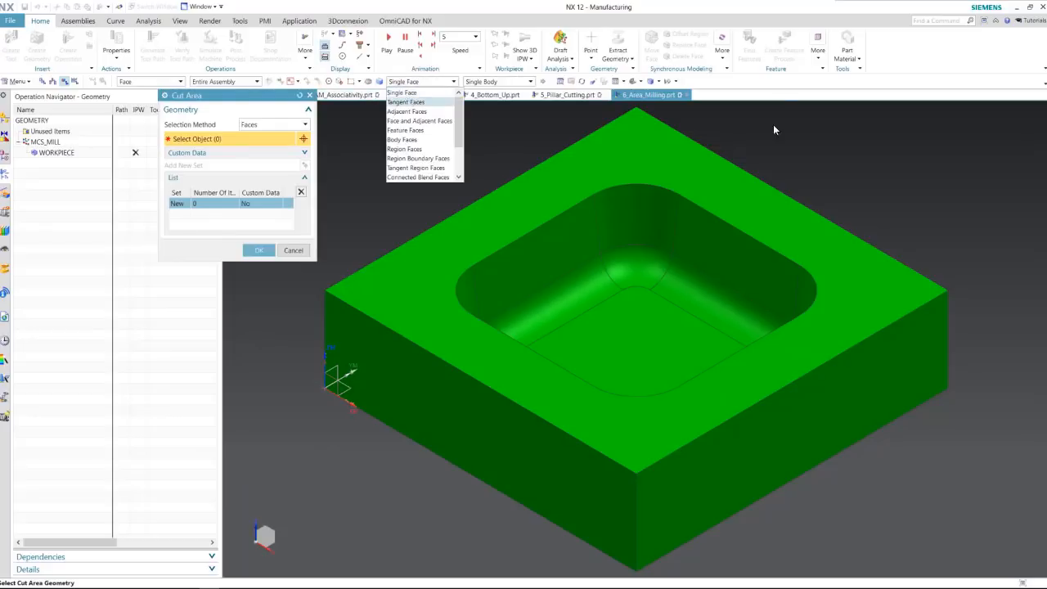
{"action": "left_click", "coordinate": [406, 102]}
{"action": "left_click", "coordinate": [592, 261]}
{"action": "left_click", "coordinate": [254, 237]}
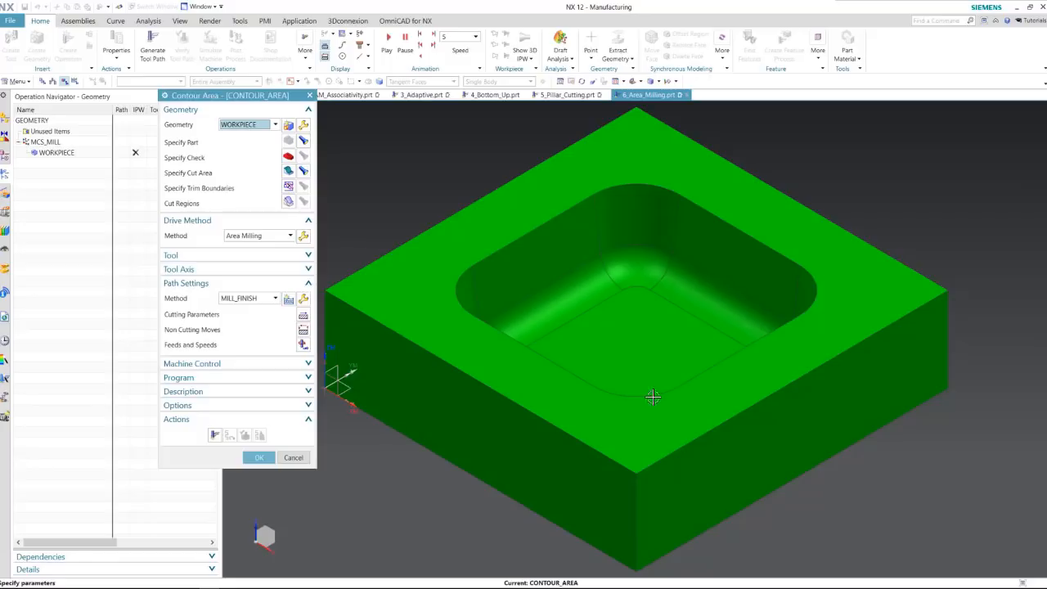
{"action": "middle_click_drag", "start_coordinate": [653, 396], "coordinate": [630, 418]}
{"action": "left_click", "coordinate": [579, 362]}
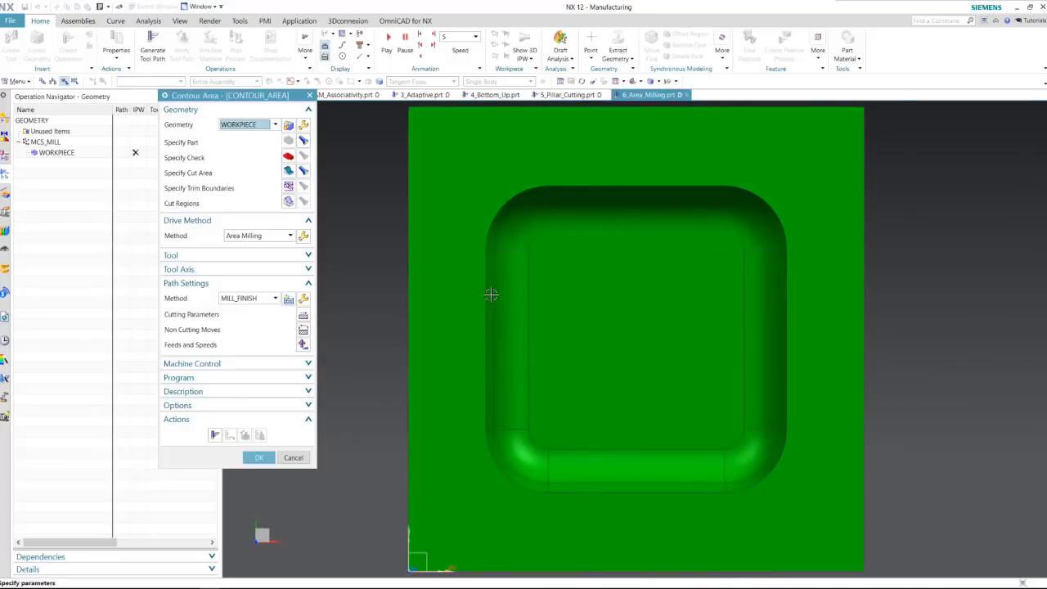
{"action": "key", "text": "Home"}
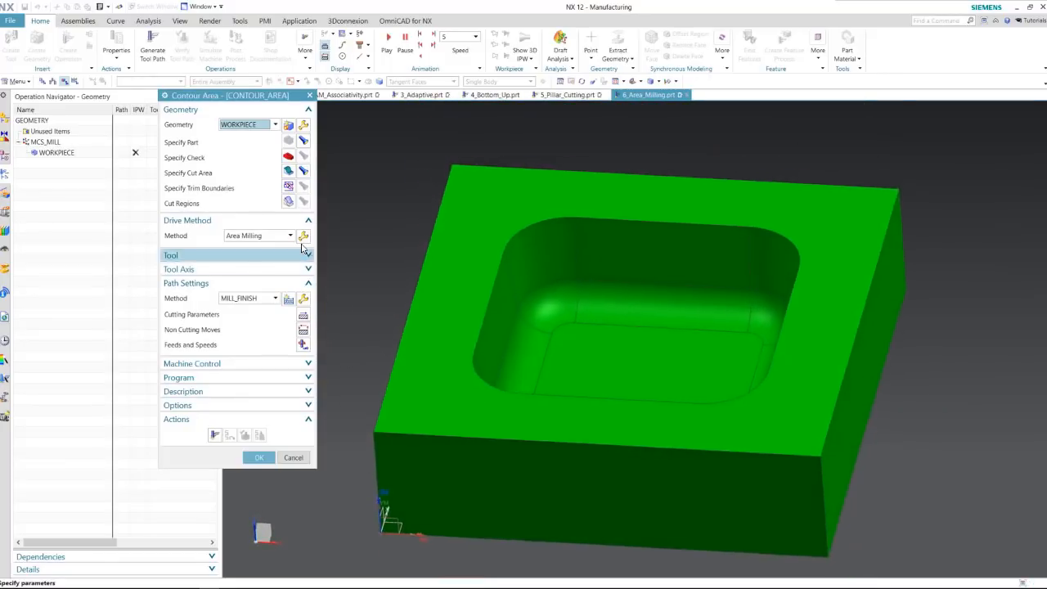
Step: Set the area milling drive method's steep containment to Steep and its steep cut pattern to Zlevel Helical
{"action": "left_click", "coordinate": [303, 237]}
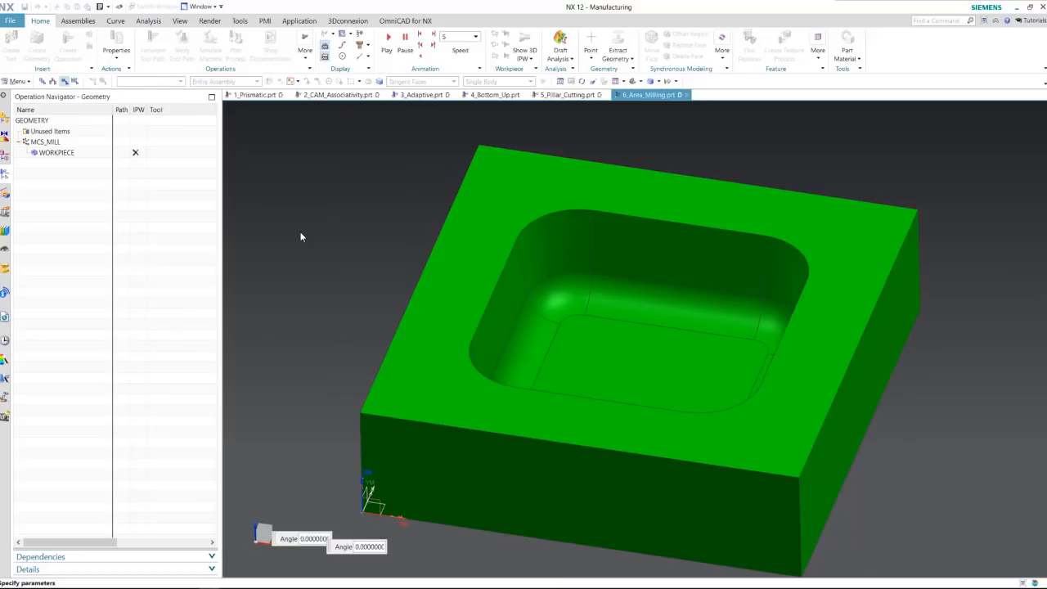
{"action": "left_click", "coordinate": [268, 125]}
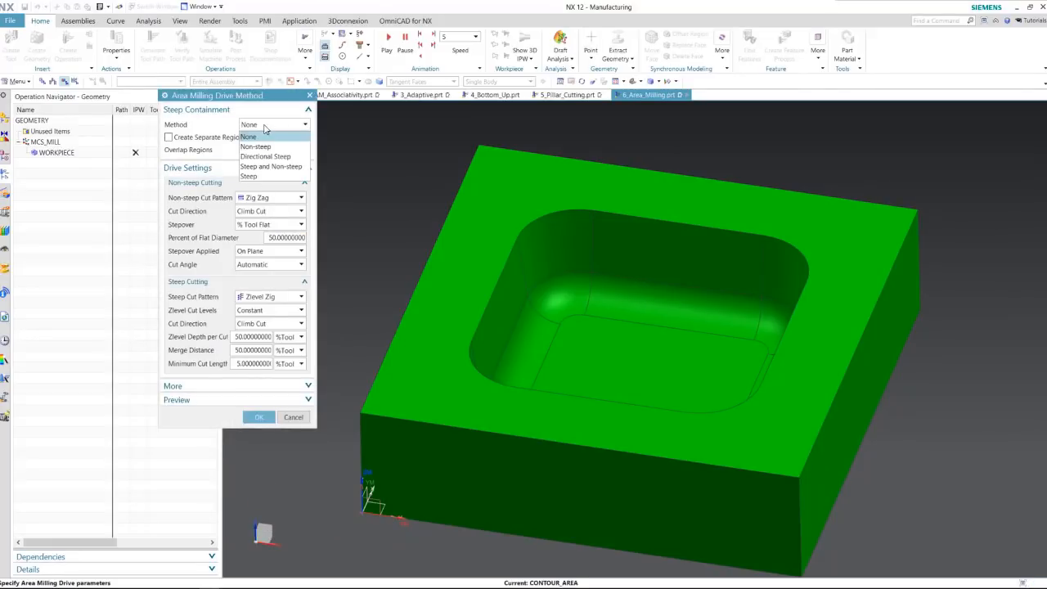
{"action": "left_click", "coordinate": [266, 178]}
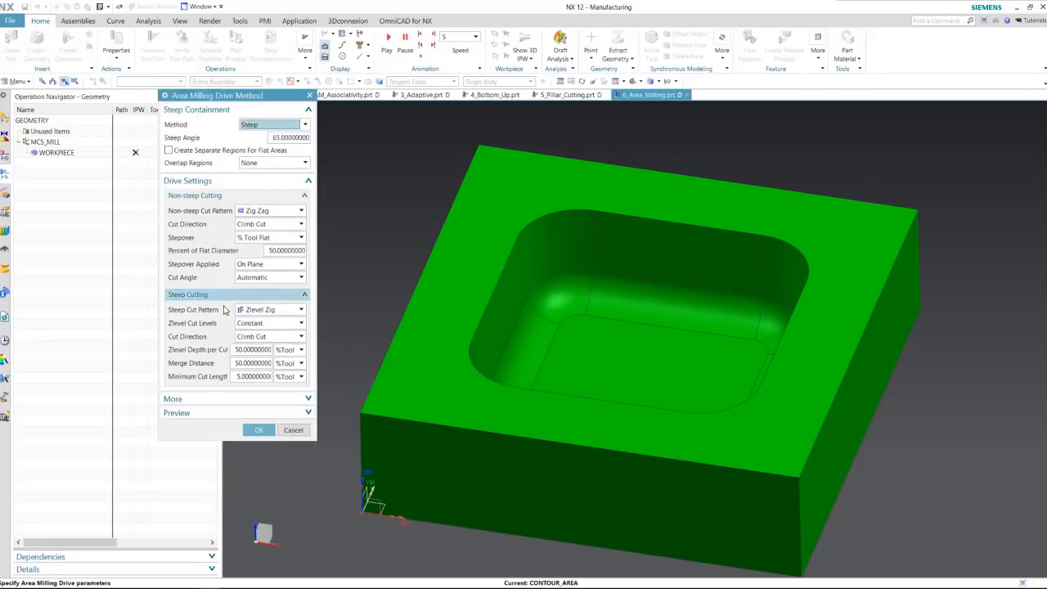
{"action": "left_click", "coordinate": [261, 310]}
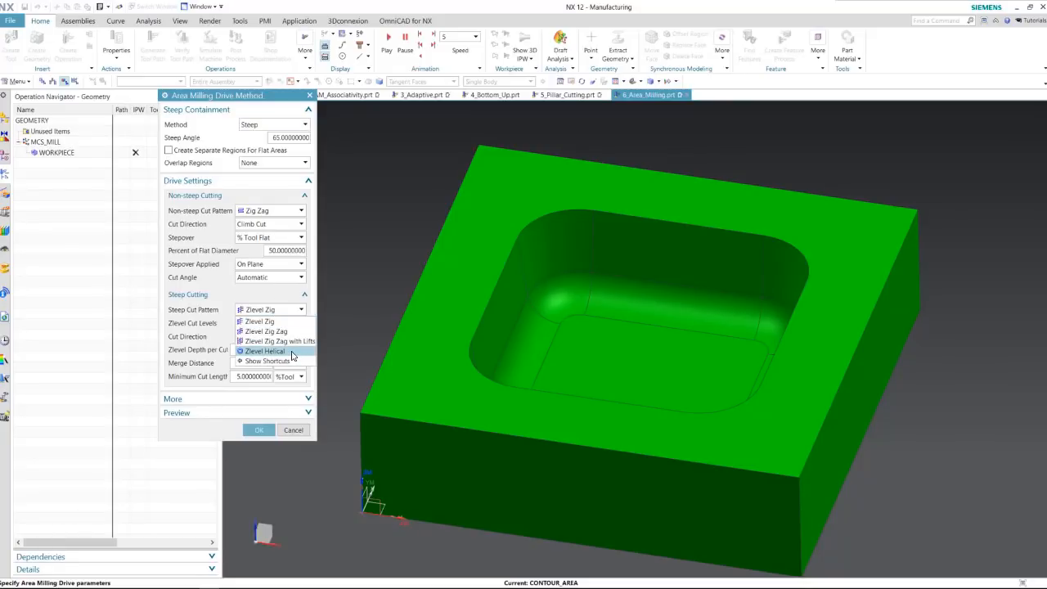
{"action": "left_click", "coordinate": [292, 351]}
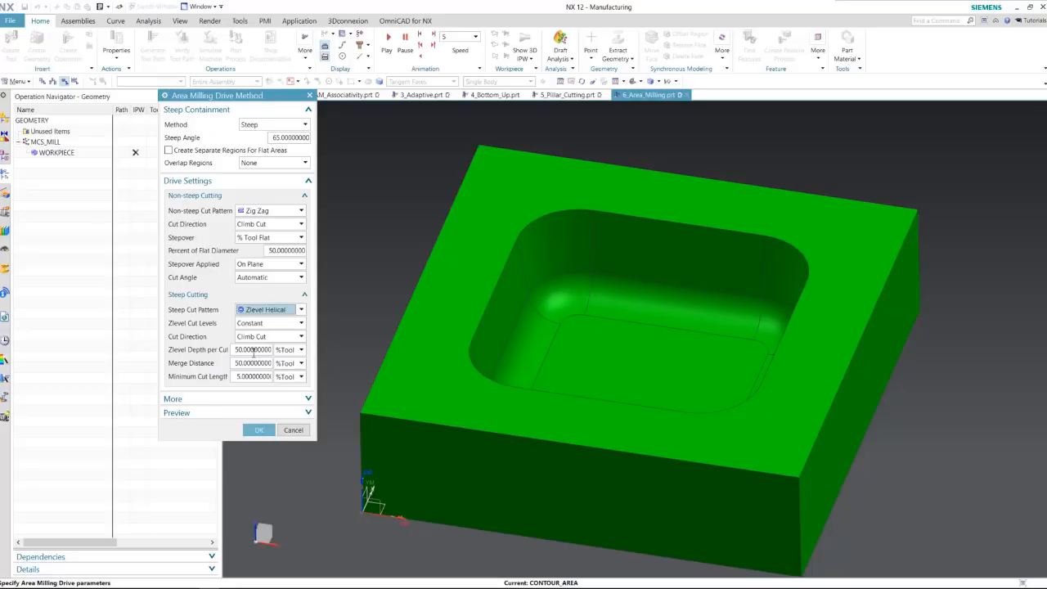
Step: Set the Zlevel depth per cut to 8 %Tool and the minimum cut length to 1 %Tool, and confirm the drive method
{"action": "double_click", "coordinate": [254, 350]}
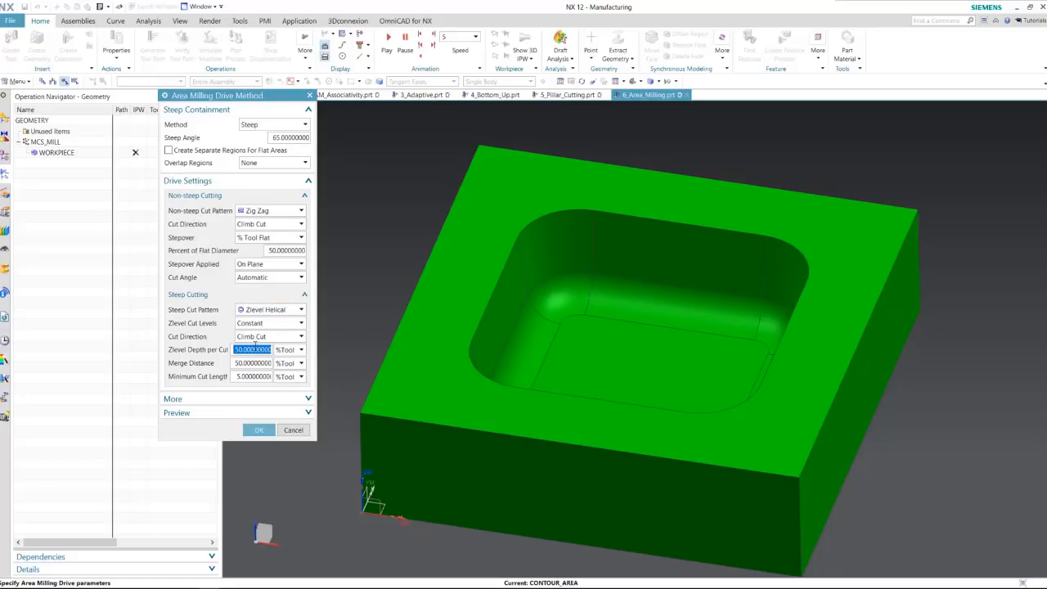
{"action": "type", "text": "8"}
{"action": "key", "text": "Tab"}
{"action": "left_click", "coordinate": [263, 376]}
{"action": "double_click", "coordinate": [253, 376]}
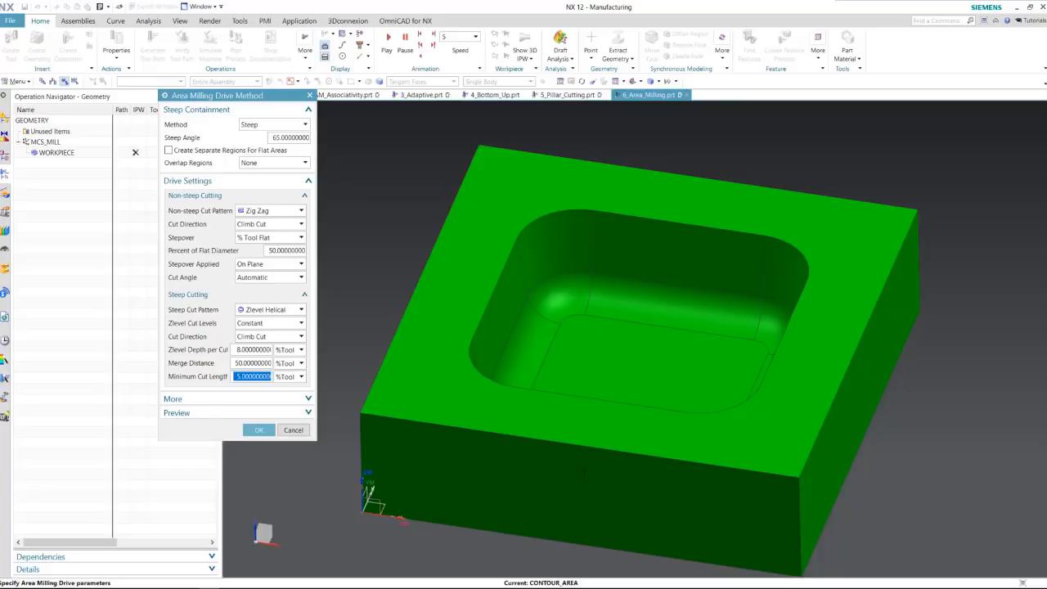
{"action": "type", "text": "1"}
{"action": "key", "text": "Tab"}
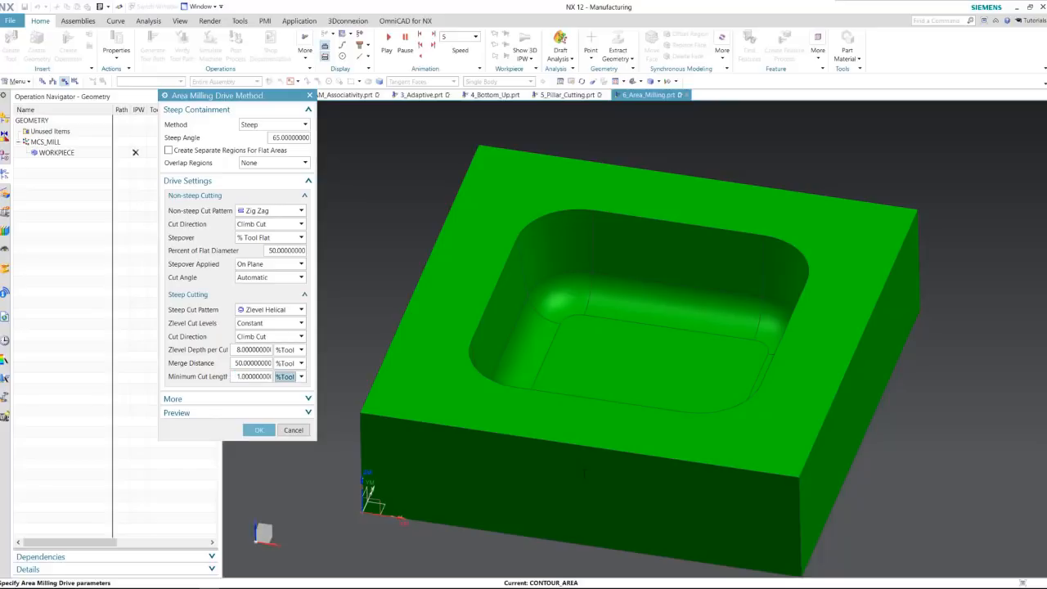
{"action": "left_click", "coordinate": [258, 431]}
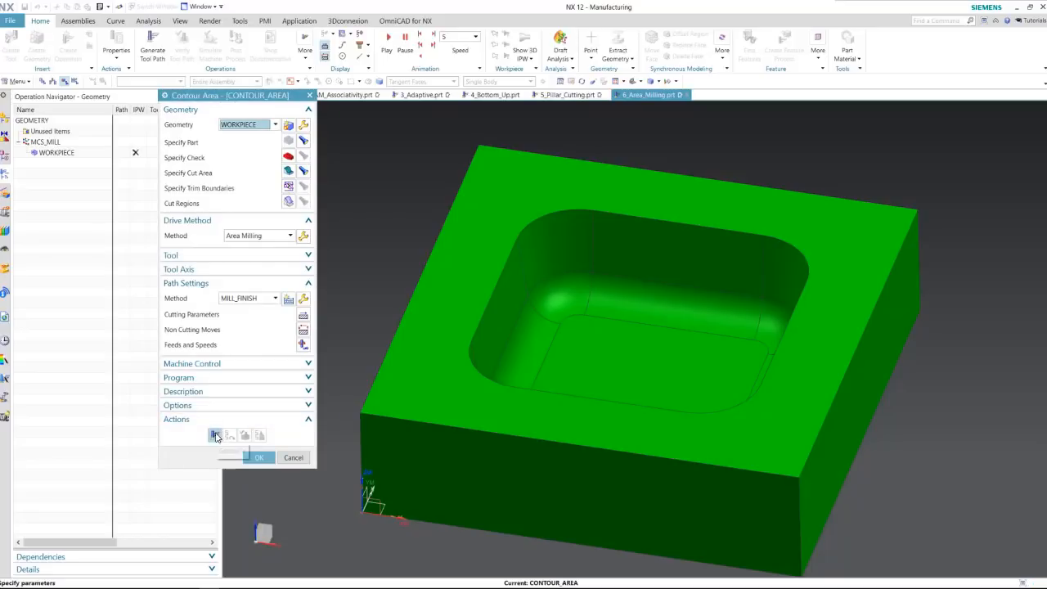
Step: Generate the helical tool path along the pocket's steep walls and inspect it
{"action": "left_click", "coordinate": [214, 435]}
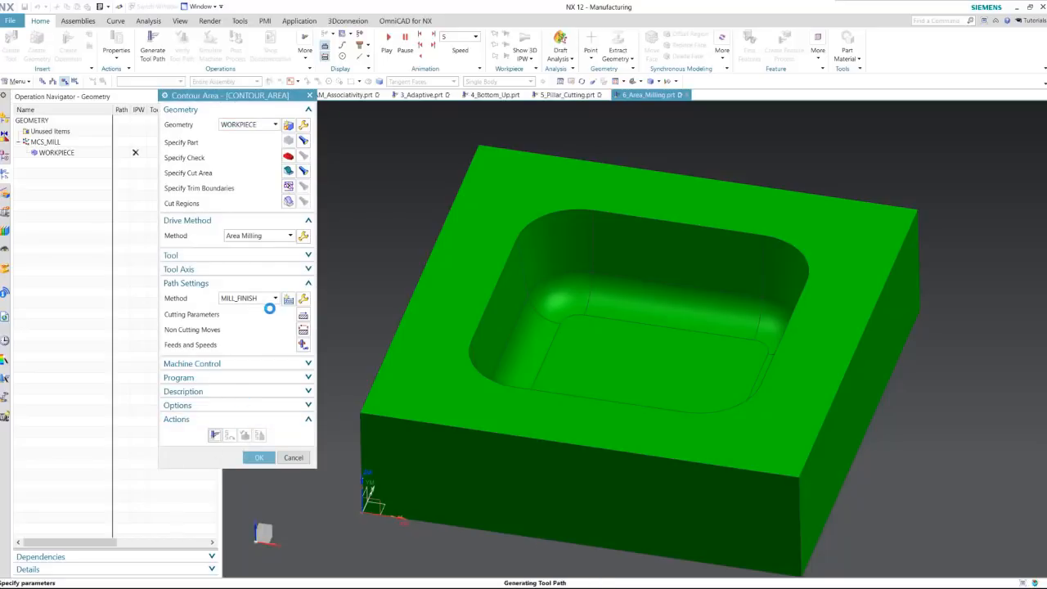
{"action": "scroll", "coordinate": [600, 292], "scroll_direction": "up", "scroll_amount": 5}
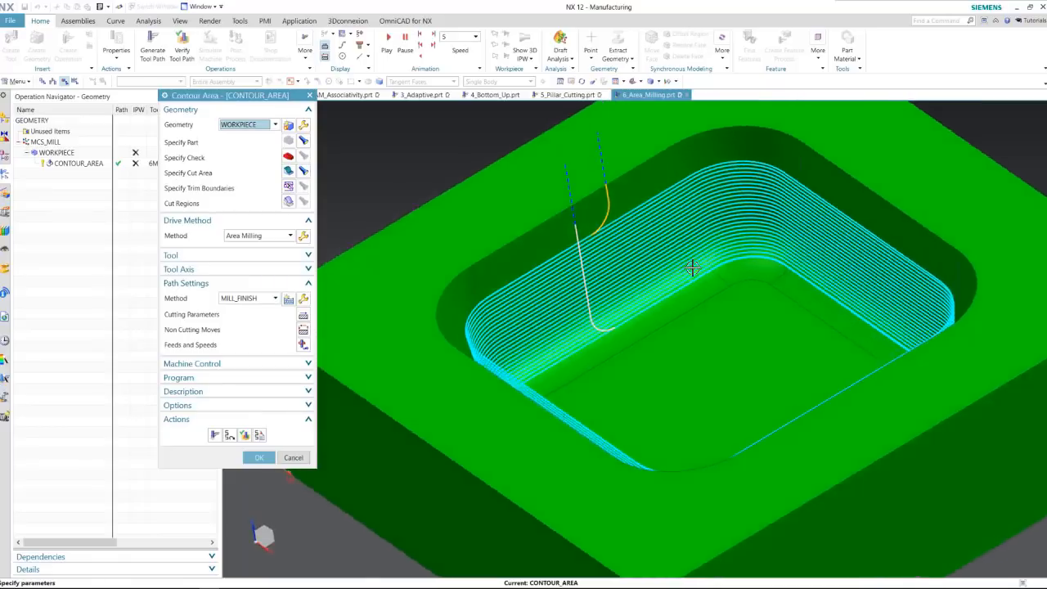
{"action": "middle_click_drag", "start_coordinate": [671, 206], "coordinate": [236, 436]}
Step: Simulate the wall tool path in 3D Dynamic at animation speed 3, and replay the path on the part
{"action": "left_click", "coordinate": [236, 436]}
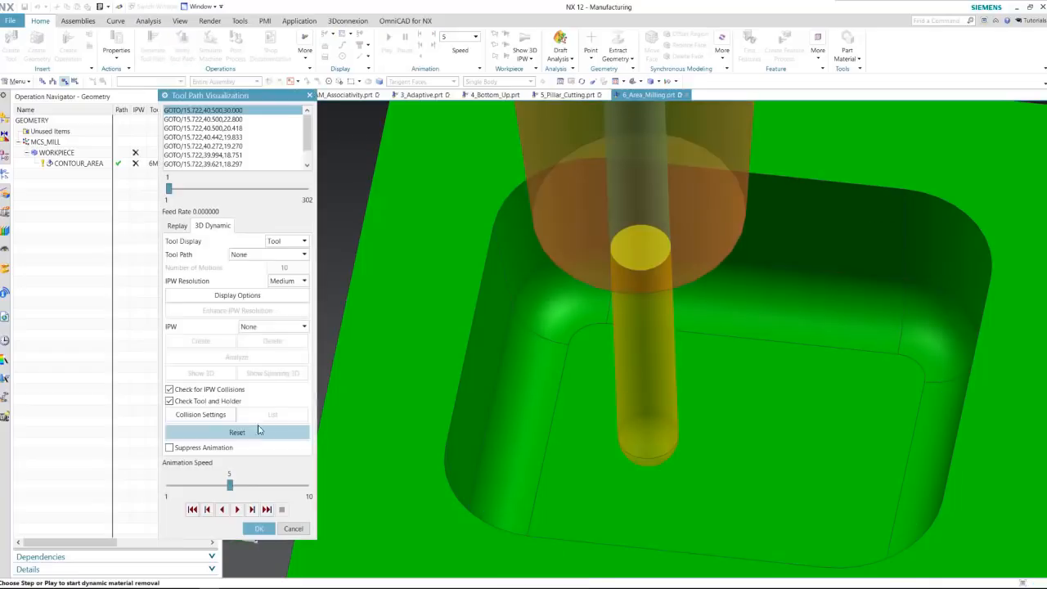
{"action": "left_click", "coordinate": [253, 509]}
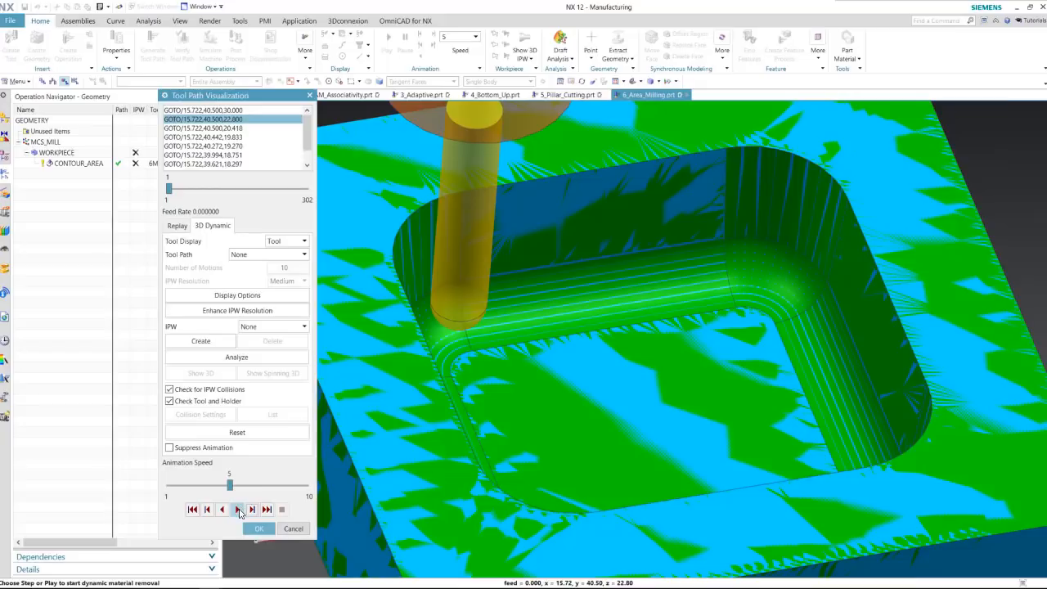
{"action": "left_click", "coordinate": [238, 509]}
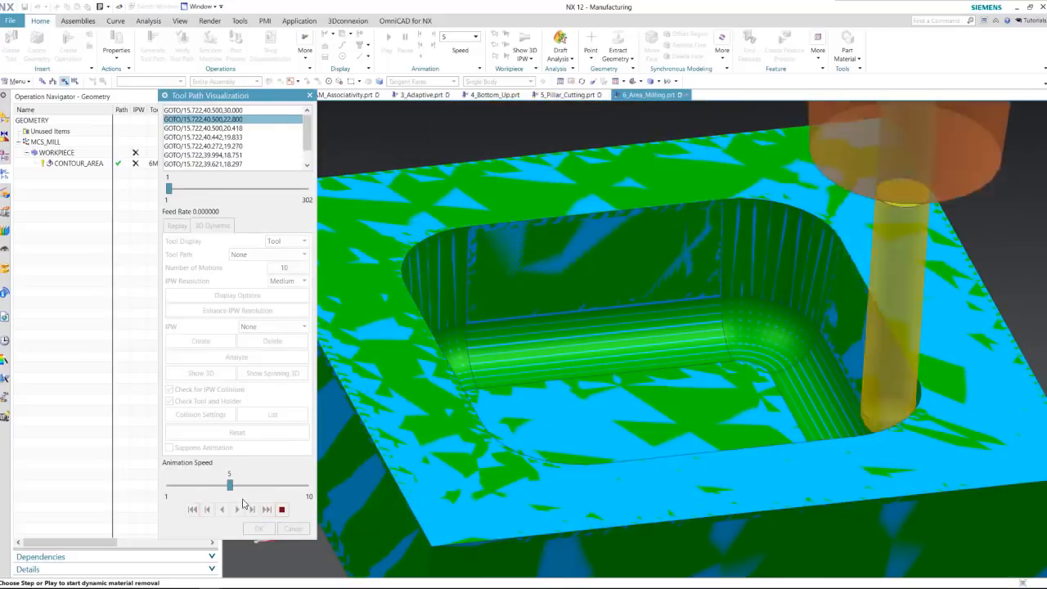
{"action": "left_click", "coordinate": [195, 486]}
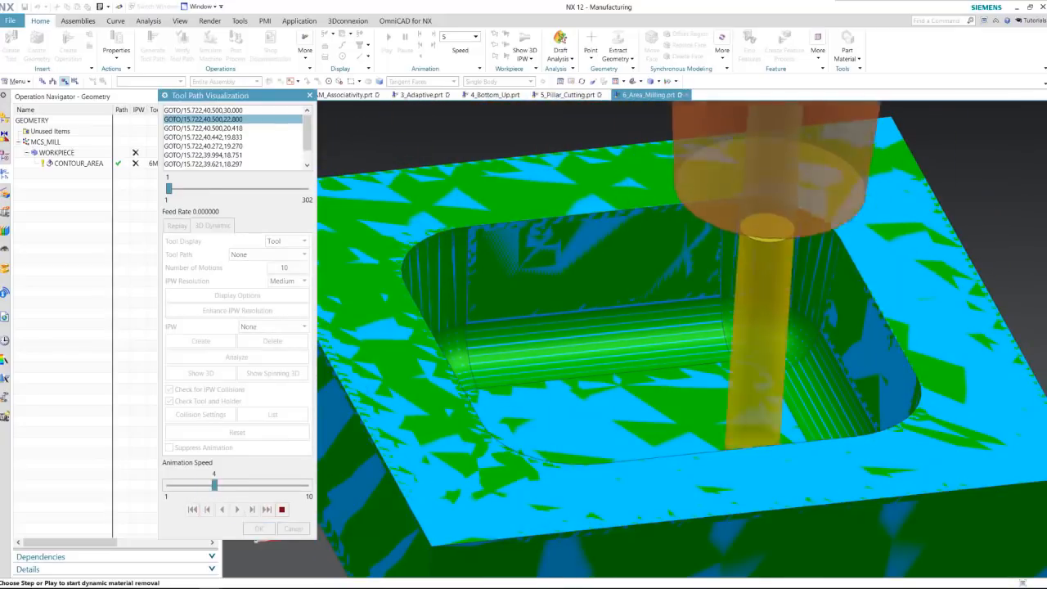
{"action": "left_click", "coordinate": [195, 486]}
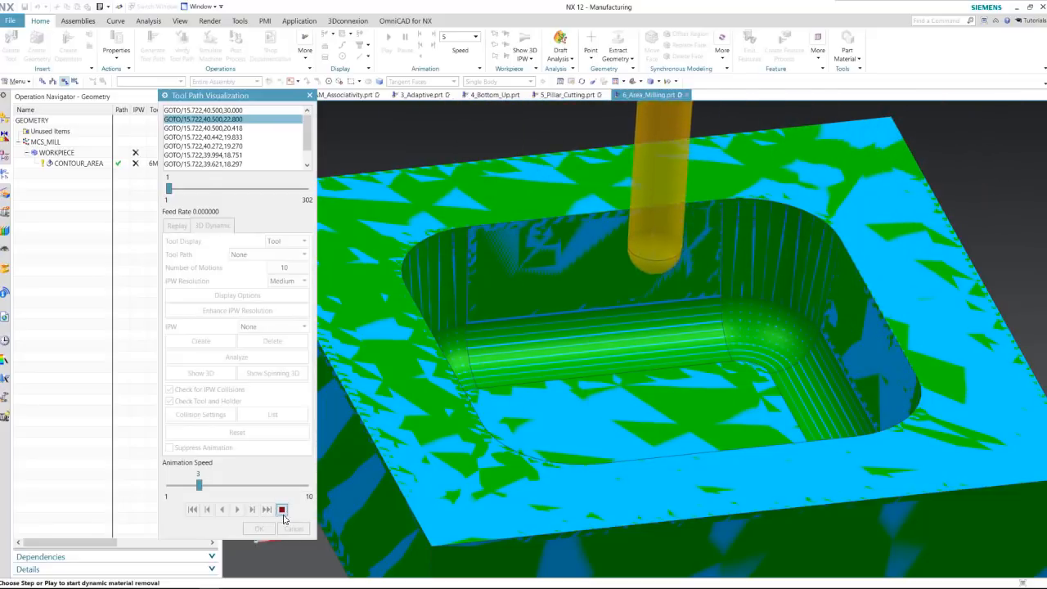
{"action": "left_click", "coordinate": [292, 527]}
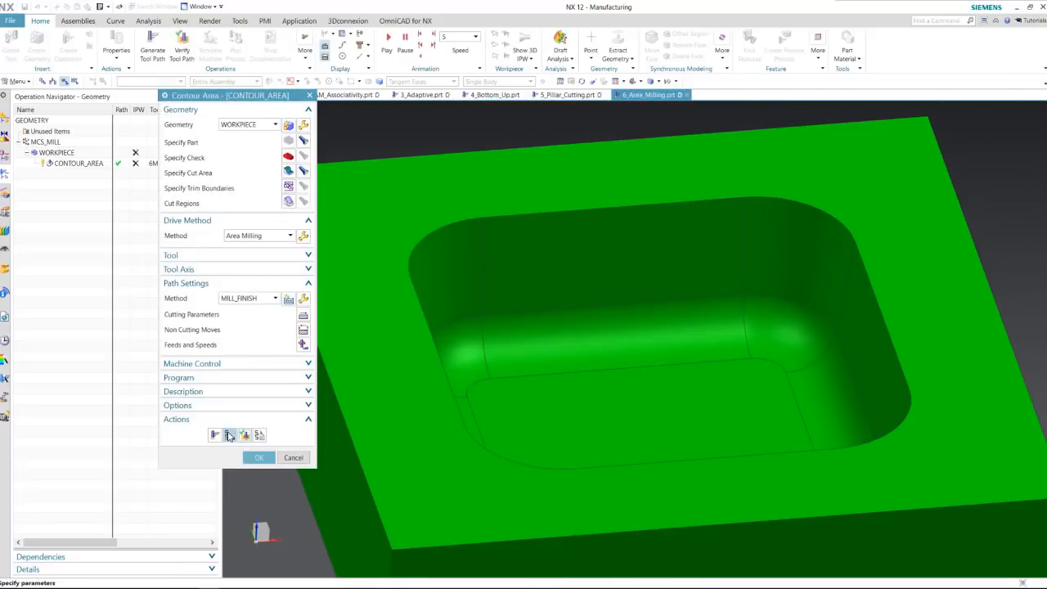
{"action": "left_click", "coordinate": [230, 435]}
{"action": "middle_click_drag", "start_coordinate": [523, 418], "coordinate": [404, 437]}
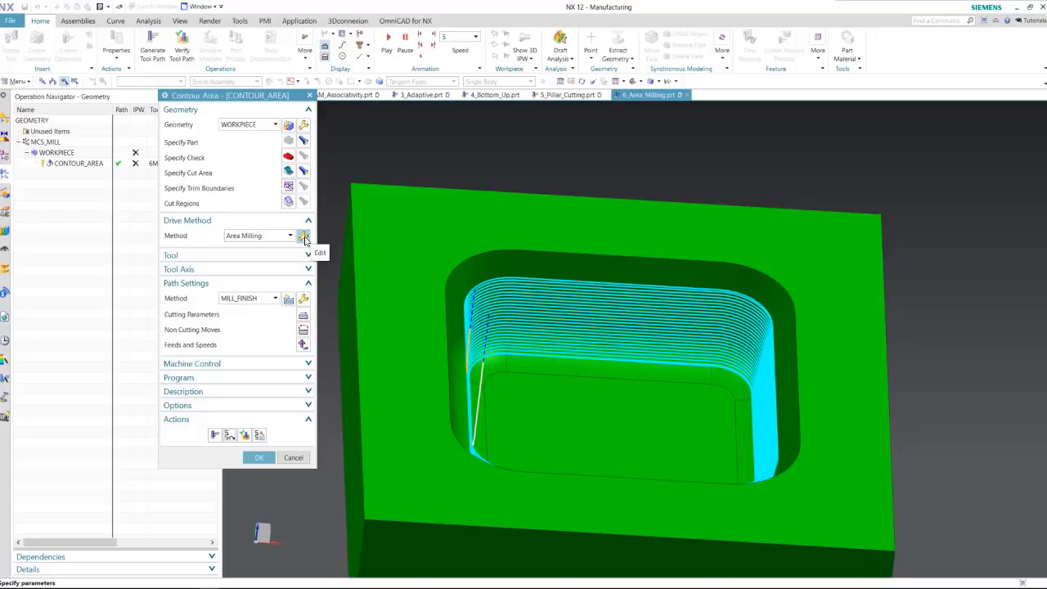
Step: Set the area milling steep containment to Non-steep and the non-steep cut pattern to Spiral
{"action": "left_click", "coordinate": [305, 237]}
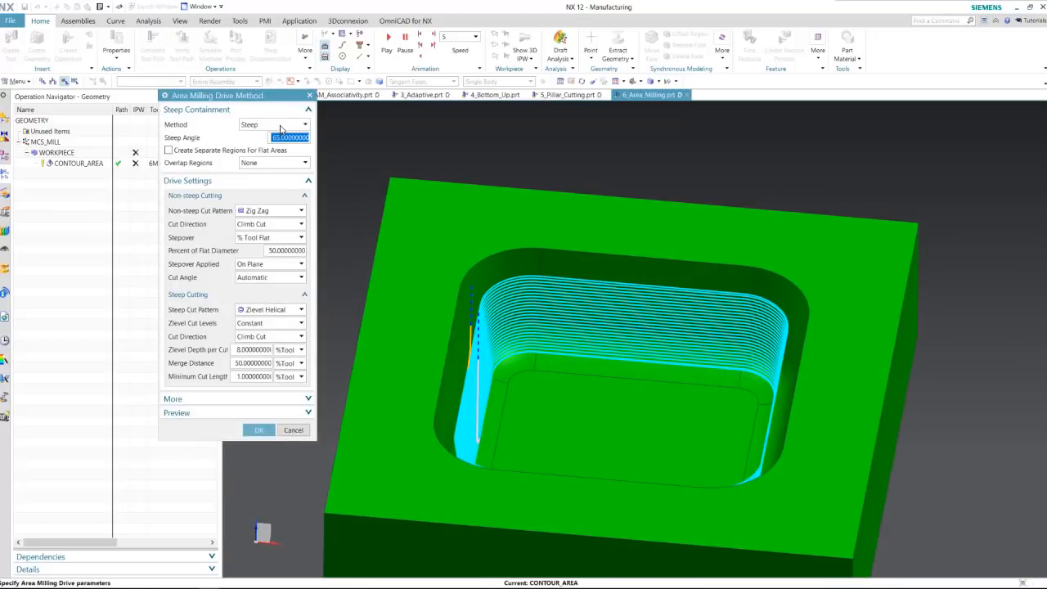
{"action": "left_click", "coordinate": [281, 126]}
{"action": "left_click", "coordinate": [278, 149]}
{"action": "left_click", "coordinate": [269, 210]}
{"action": "left_click", "coordinate": [264, 234]}
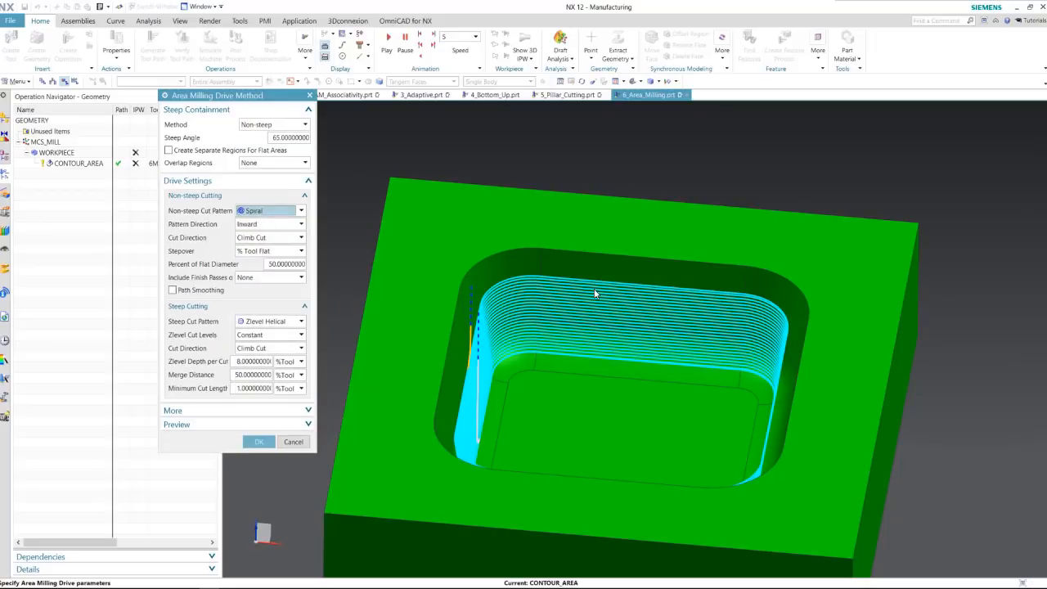
Step: Set the non-steep stepover to Constant with a maximum distance of 8 %Tool, and generate the spiral floor tool path
{"action": "left_click", "coordinate": [244, 254]}
{"action": "left_click", "coordinate": [268, 263]}
{"action": "left_click", "coordinate": [286, 264]}
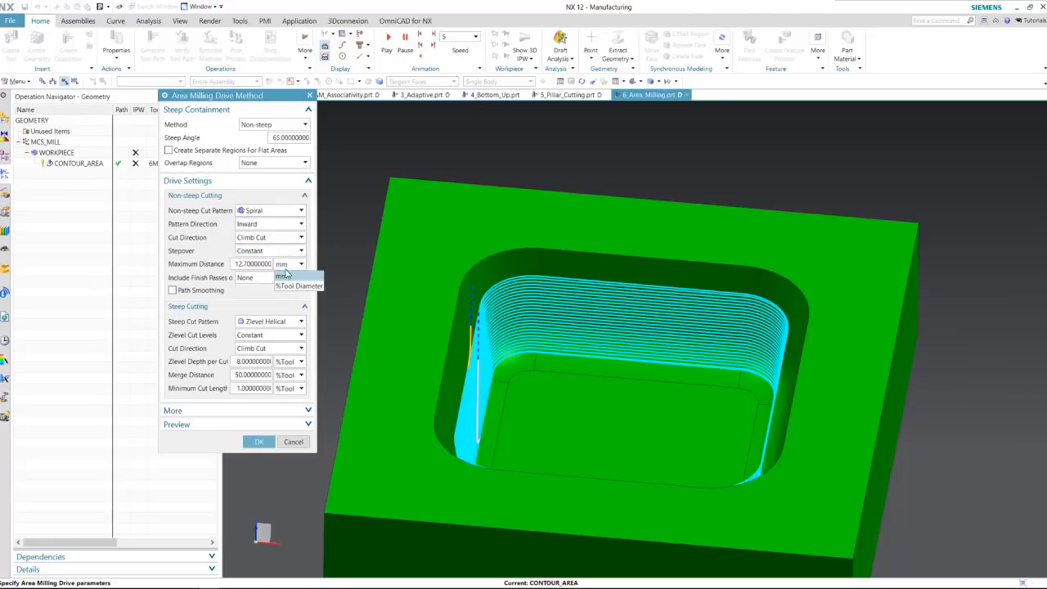
{"action": "left_click", "coordinate": [287, 284]}
{"action": "double_click", "coordinate": [259, 264]}
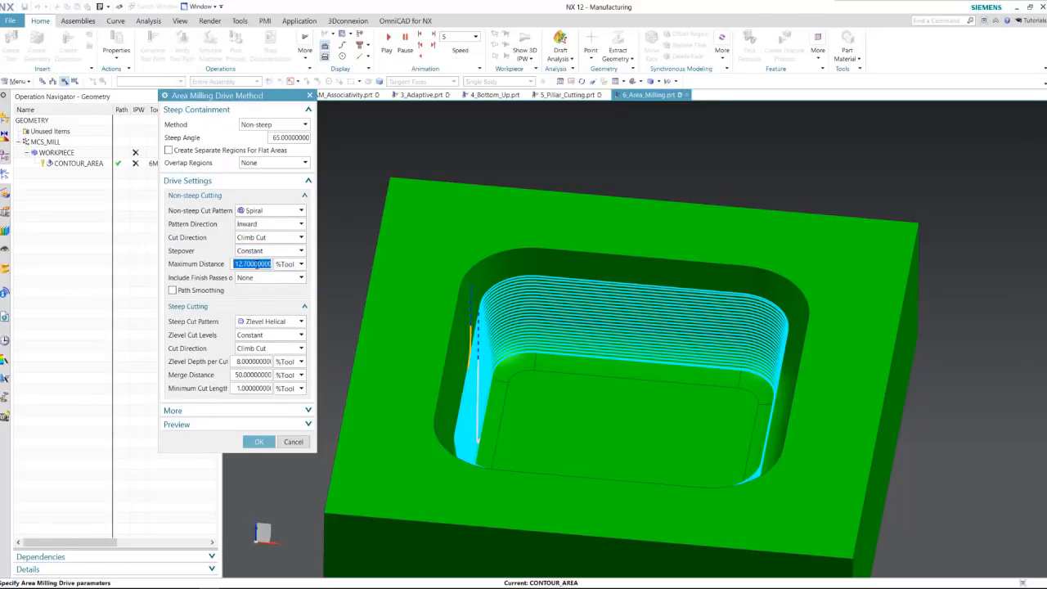
{"action": "type", "text": "8"}
{"action": "key", "text": "Tab"}
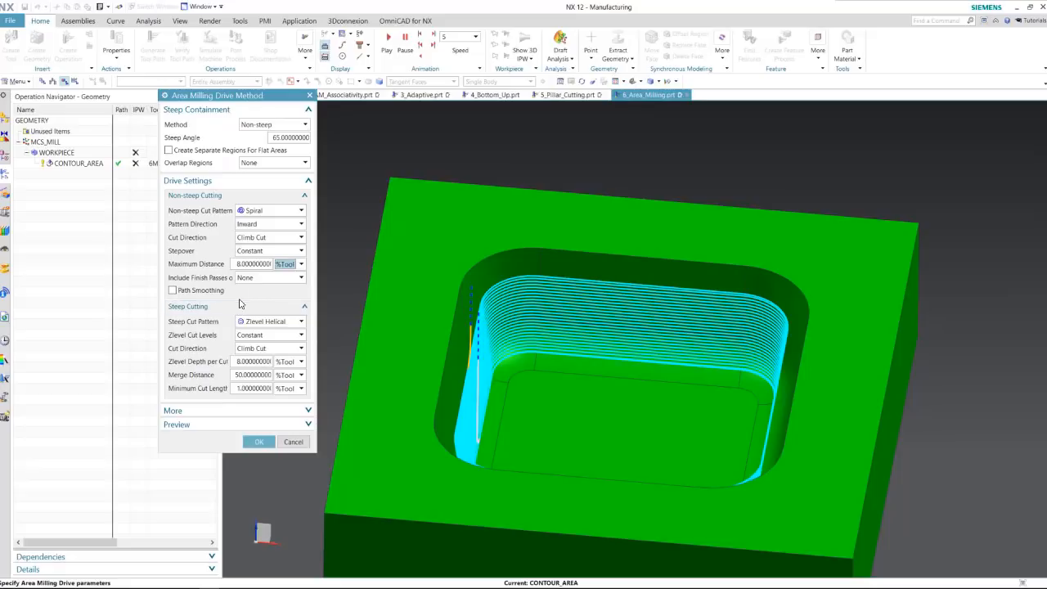
{"action": "left_click", "coordinate": [257, 442]}
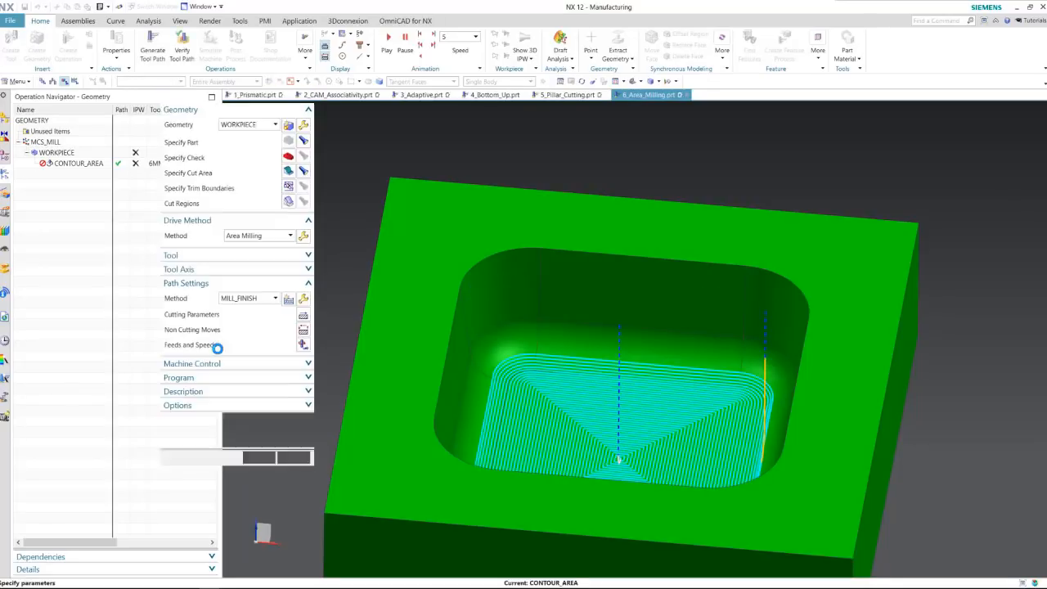
{"action": "middle_click_drag", "start_coordinate": [556, 304], "coordinate": [443, 470]}
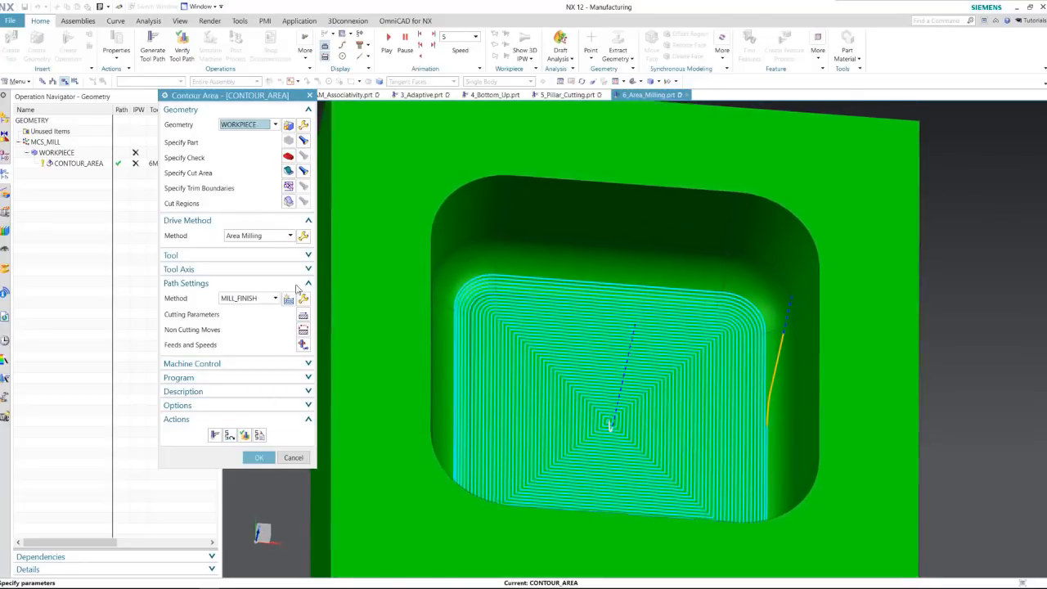
Step: Change the steep containment to Steep and Non-steep, enable Path Smoothing, and generate the combined wall and floor tool path
{"action": "left_click", "coordinate": [302, 237]}
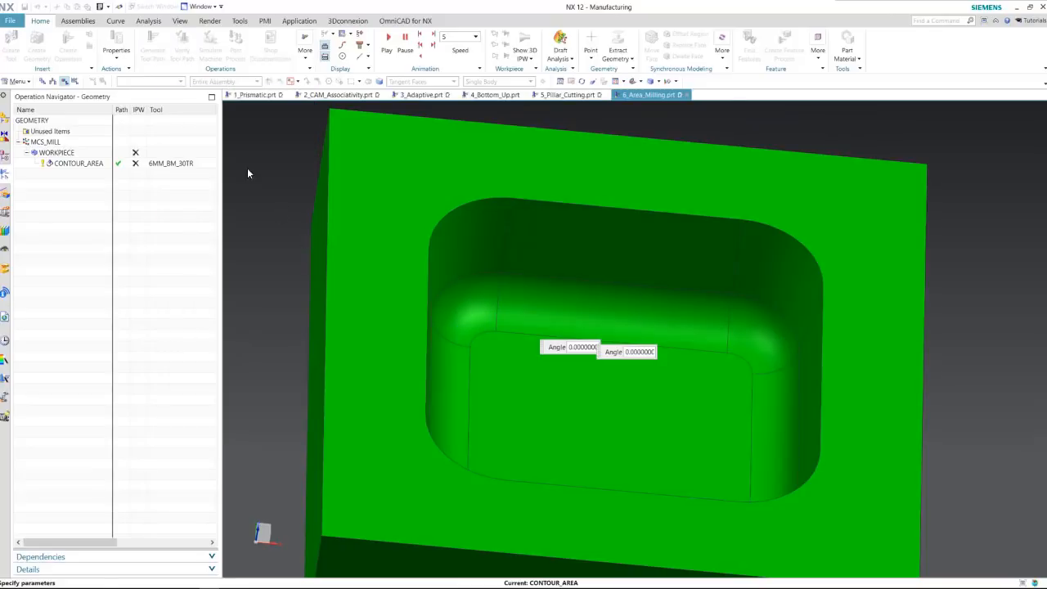
{"action": "left_click", "coordinate": [274, 124]}
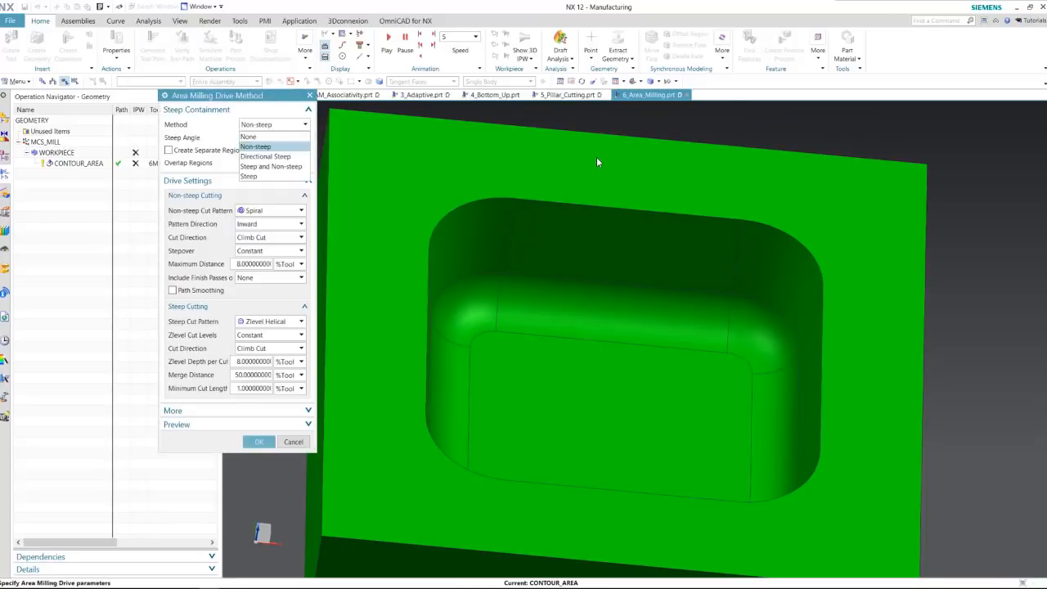
{"action": "left_click", "coordinate": [274, 166]}
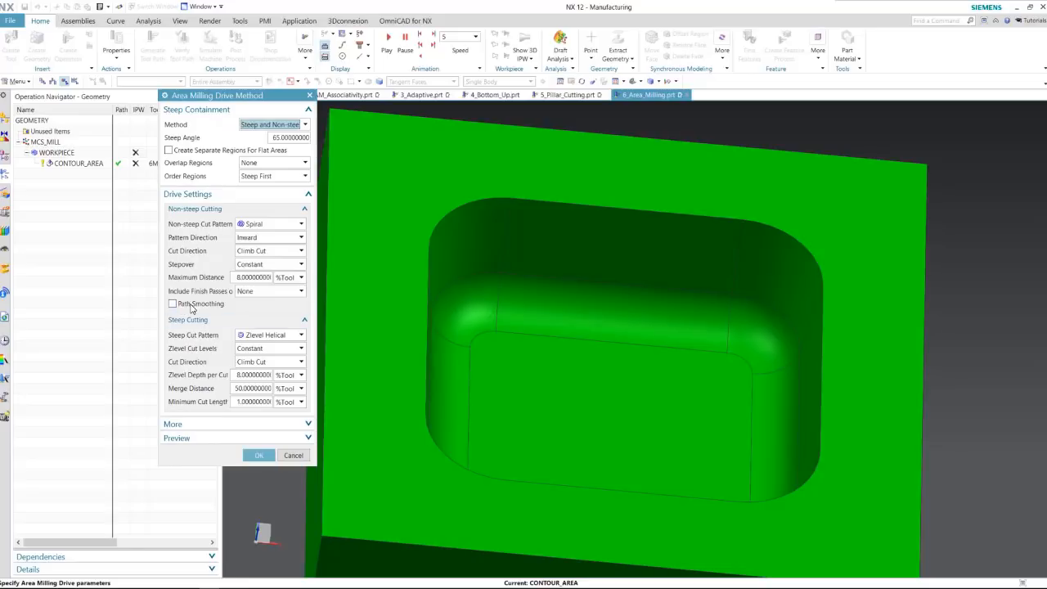
{"action": "left_click", "coordinate": [173, 304]}
{"action": "left_click", "coordinate": [259, 454]}
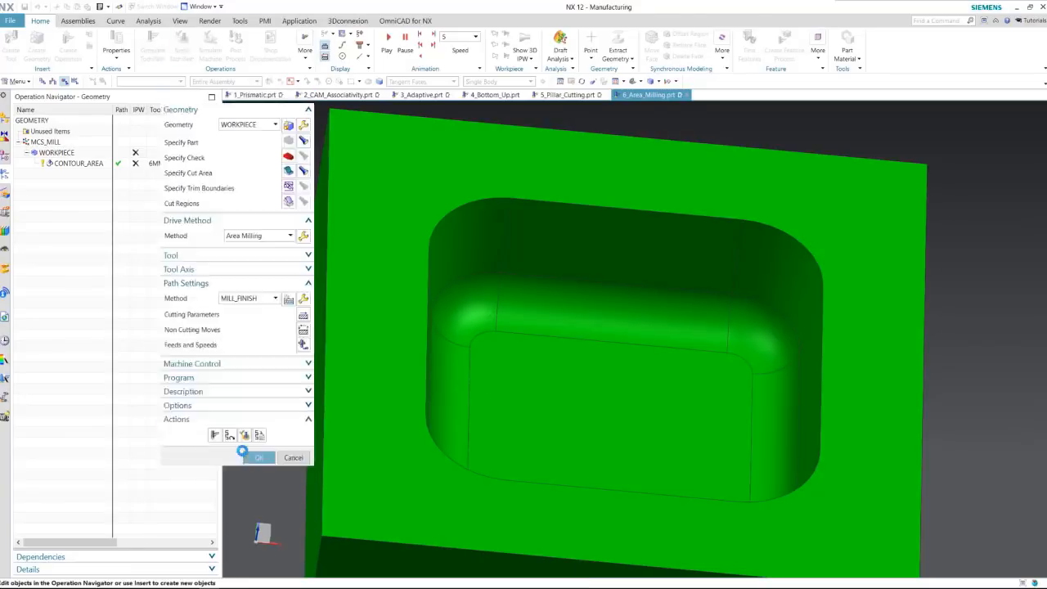
{"action": "left_click", "coordinate": [214, 435]}
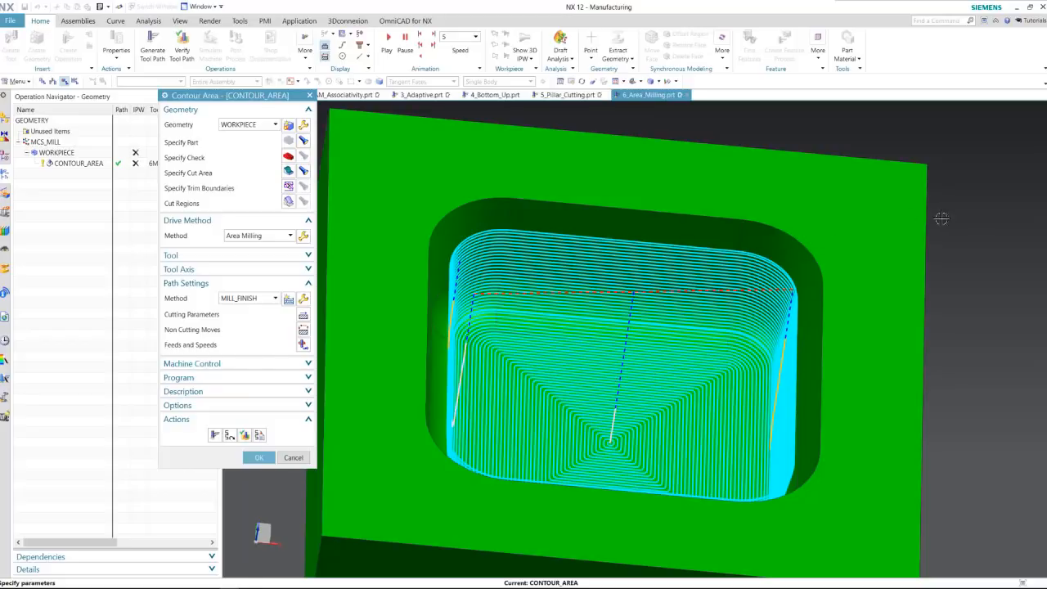
{"action": "middle_click_drag", "start_coordinate": [967, 221], "coordinate": [404, 378]}
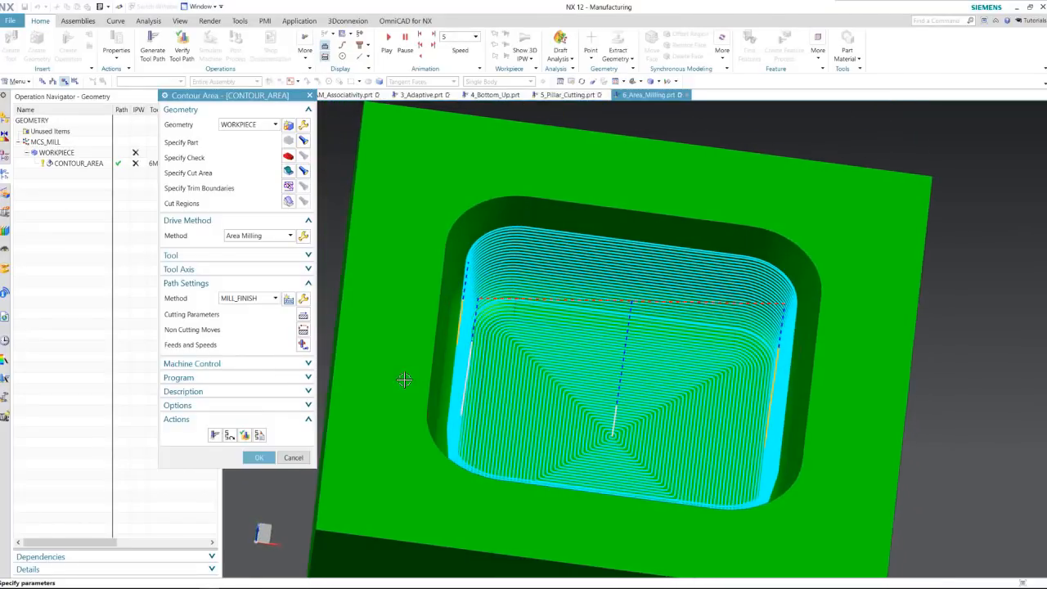
Step: Check the strategy settings in the operation's cutting parameters without changing them
{"action": "left_click", "coordinate": [303, 318]}
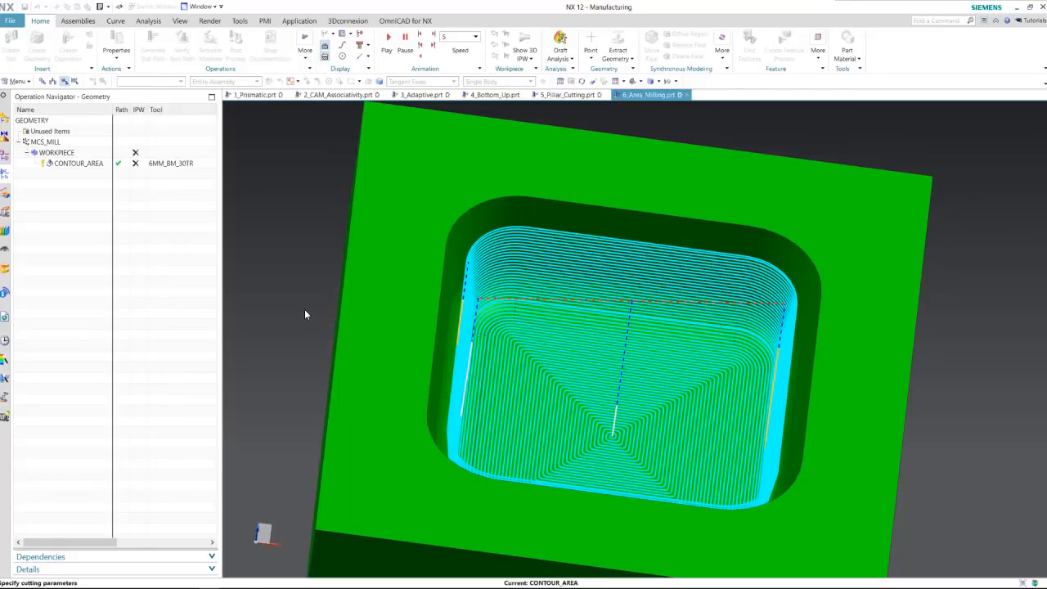
{"action": "left_click", "coordinate": [312, 300]}
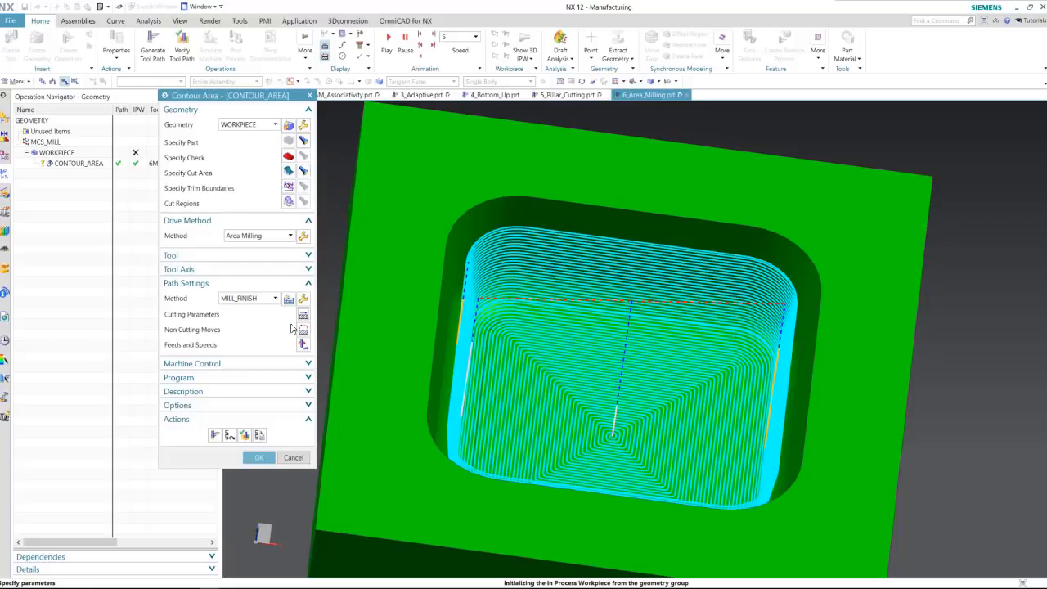
{"action": "left_click", "coordinate": [302, 315]}
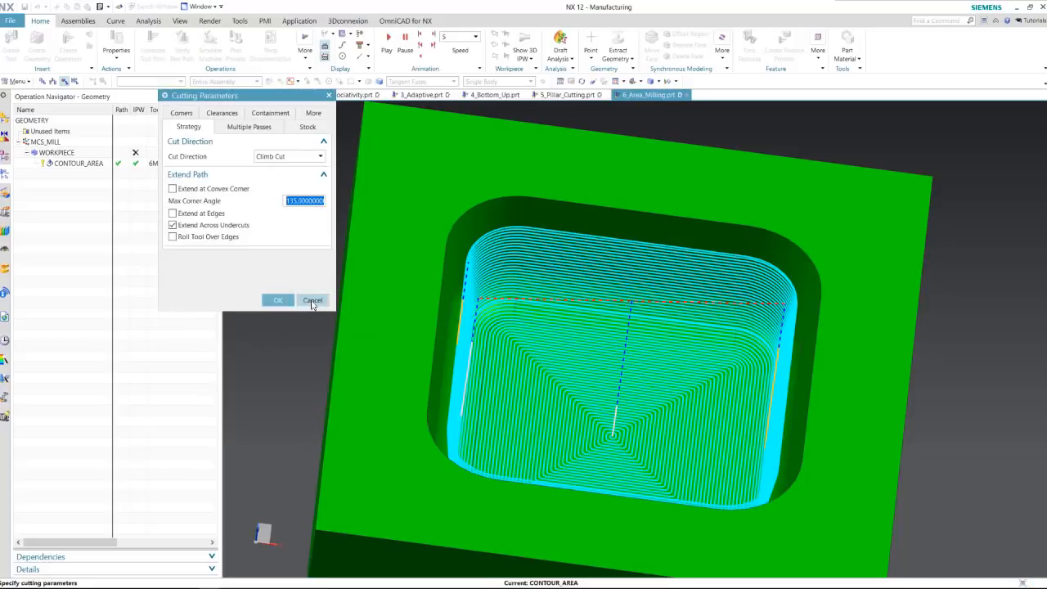
{"action": "left_click", "coordinate": [311, 300]}
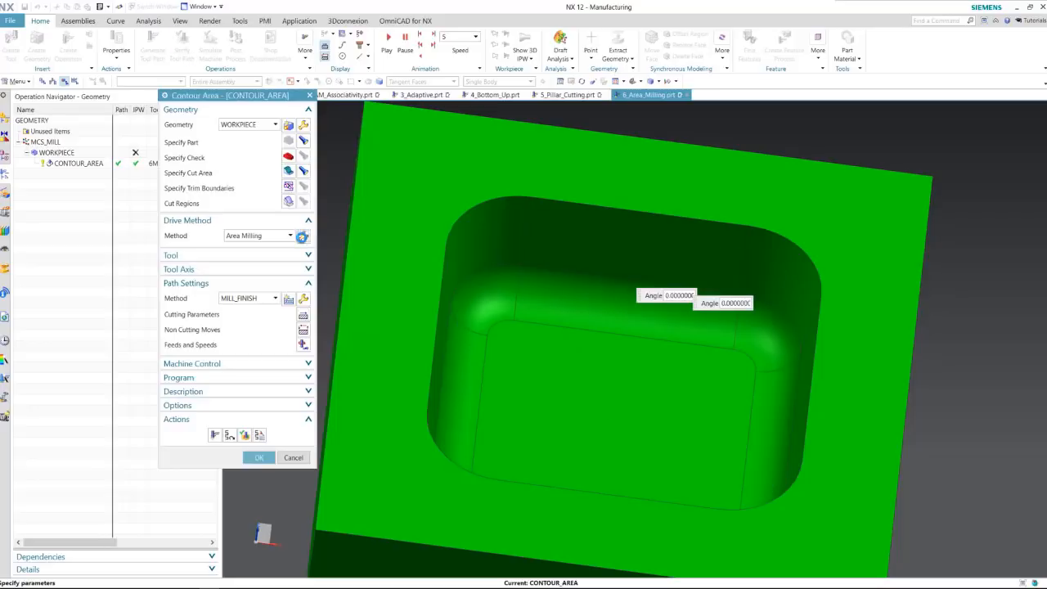
Step: Review the Include Finish Passes options in the area milling drive settings, and confirm the drive method and the operation
{"action": "left_click", "coordinate": [302, 237]}
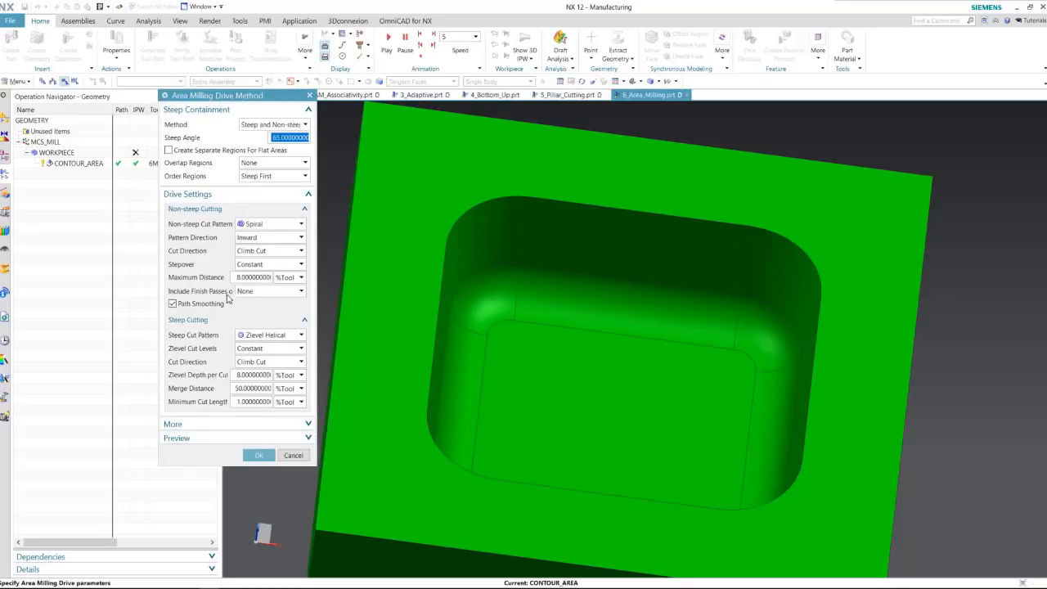
{"action": "left_click", "coordinate": [257, 293]}
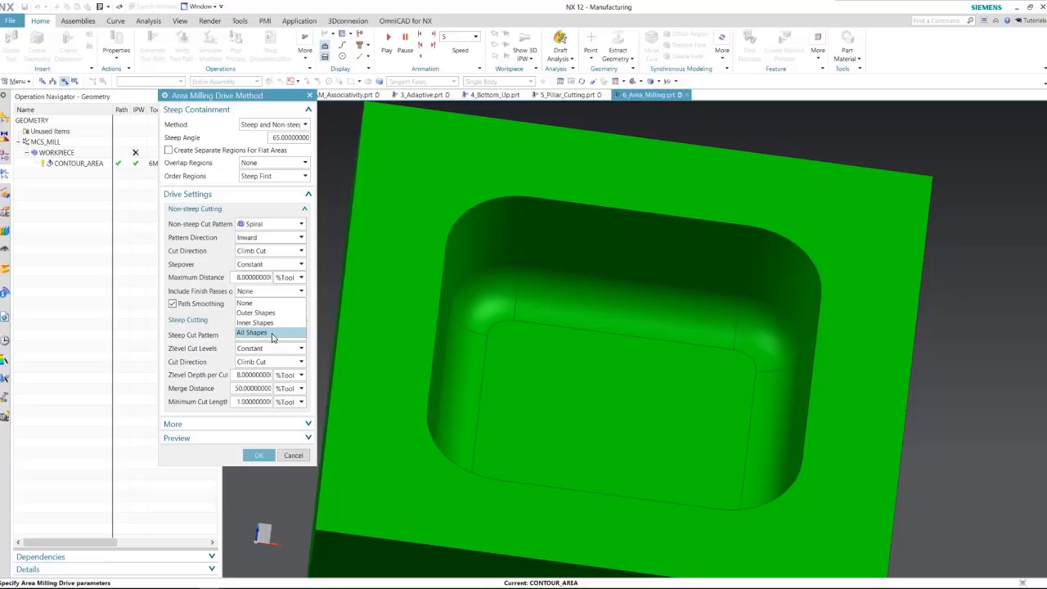
{"action": "left_click", "coordinate": [122, 344]}
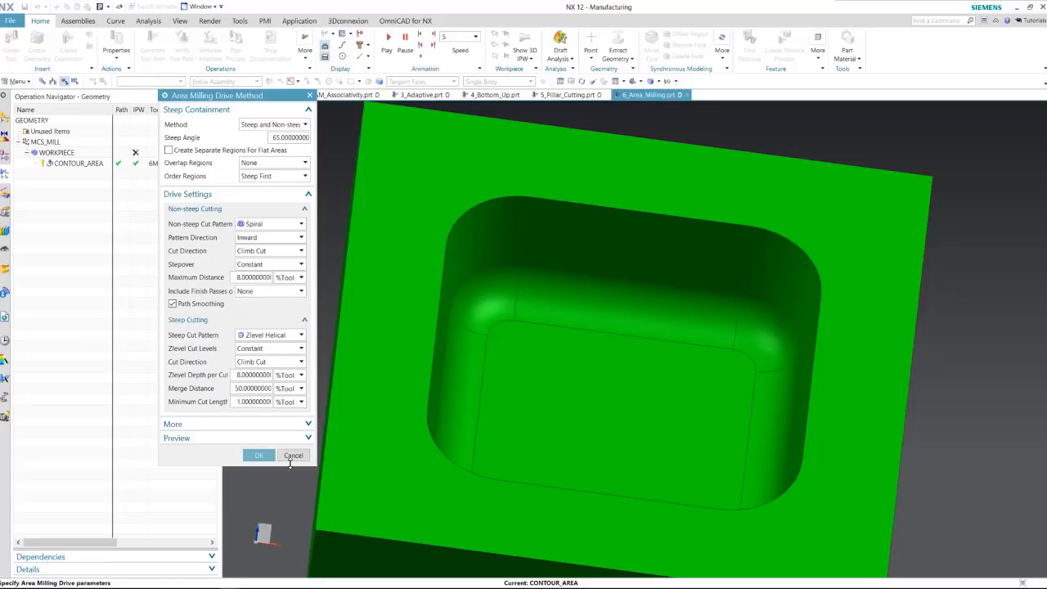
{"action": "left_click", "coordinate": [258, 455]}
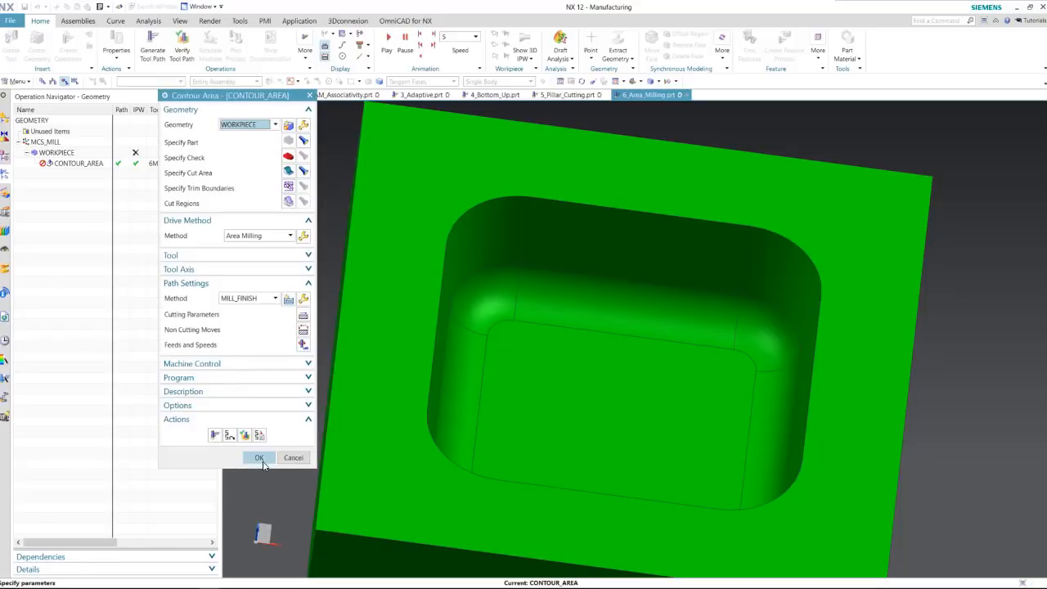
{"action": "left_click", "coordinate": [258, 458]}
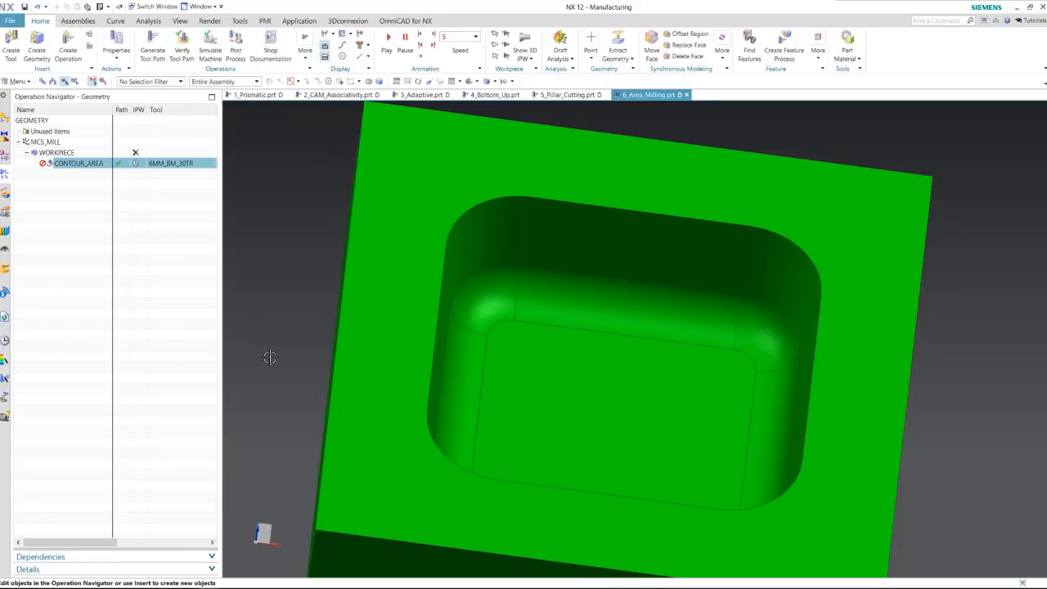